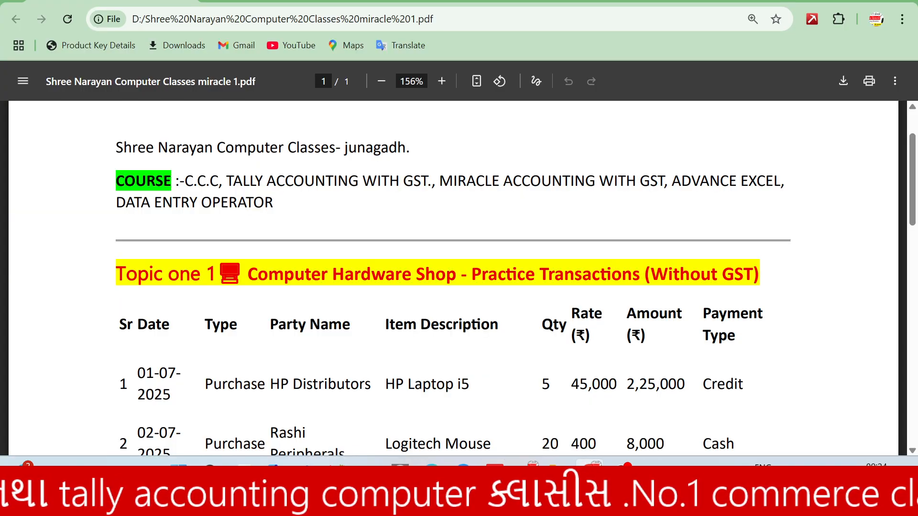
# Switch from the practice PDF to the Miracle window showing the Add New Company form.
pyautogui.scroll(-2, 446, 188)
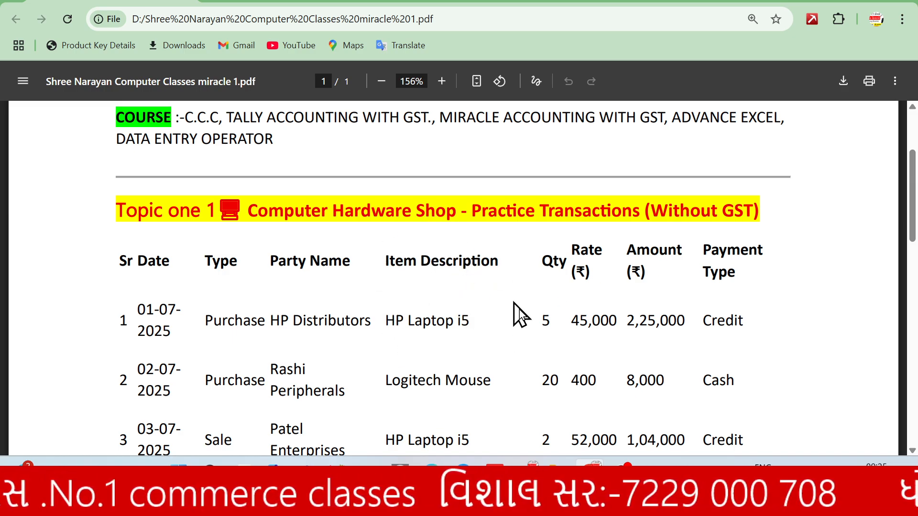
pyautogui.moveTo(558, 473)
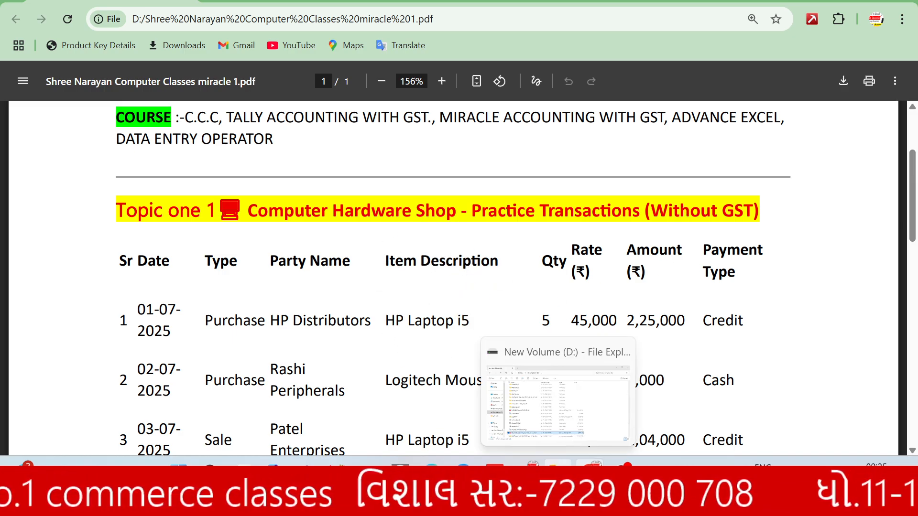
pyautogui.moveTo(494, 473)
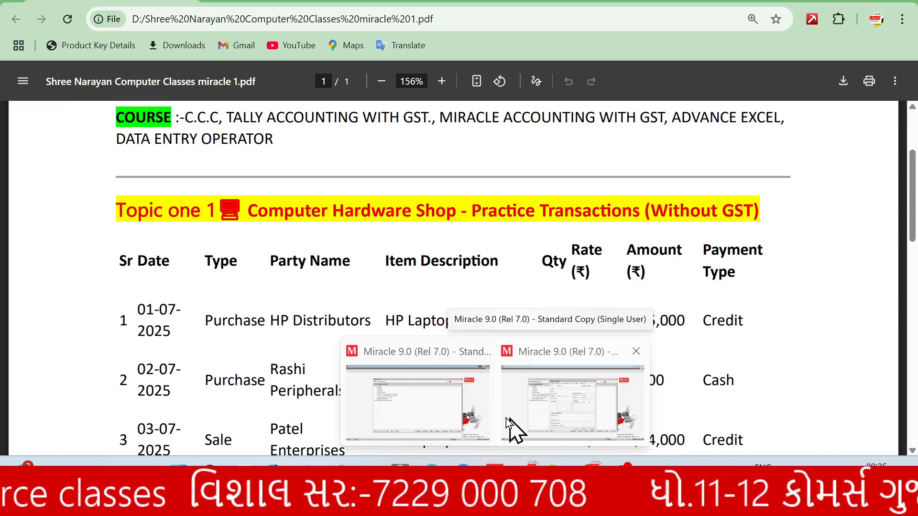
pyautogui.click(448, 412)
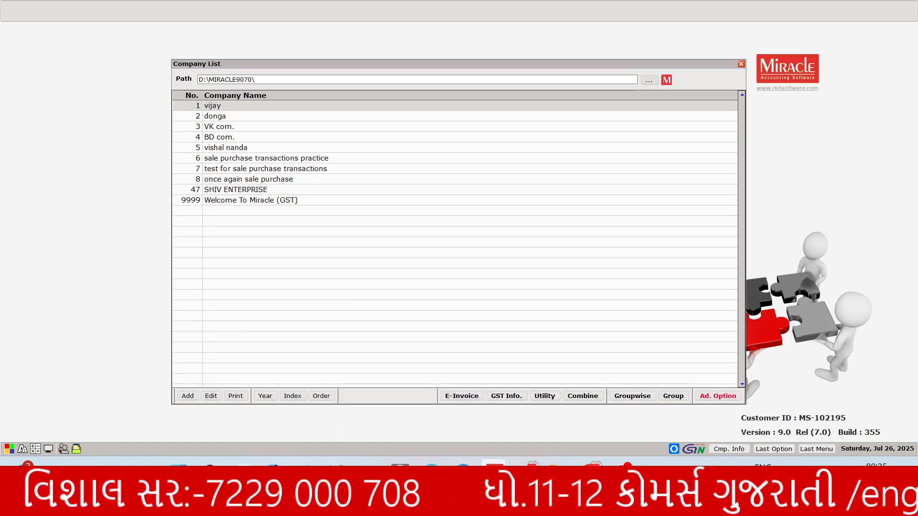
pyautogui.moveTo(508, 445)
pyautogui.click(538, 418)
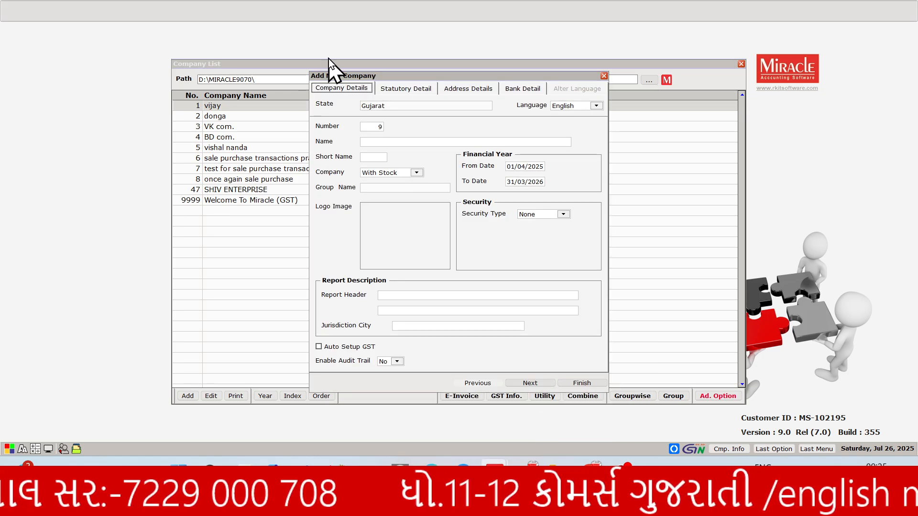
# Name the new company "computer hardware software shop (without gst)".
pyautogui.click(382, 142)
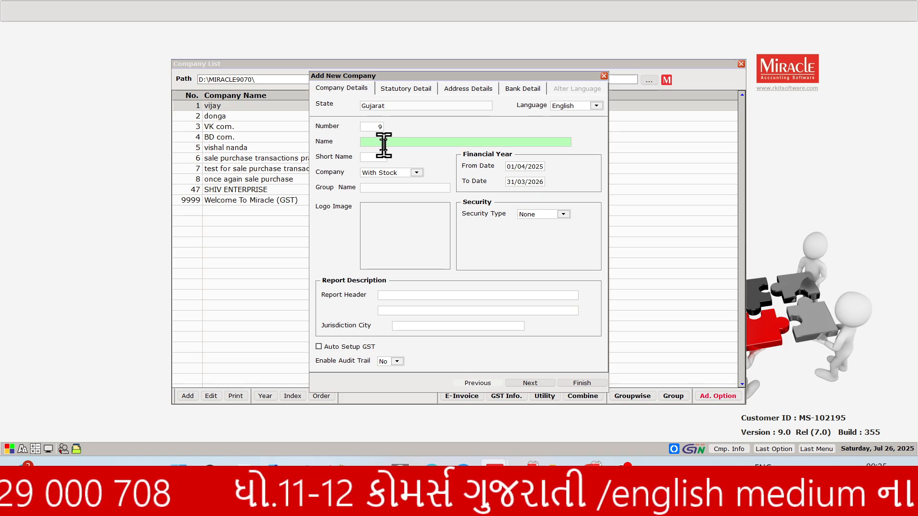
pyautogui.write('computer har')
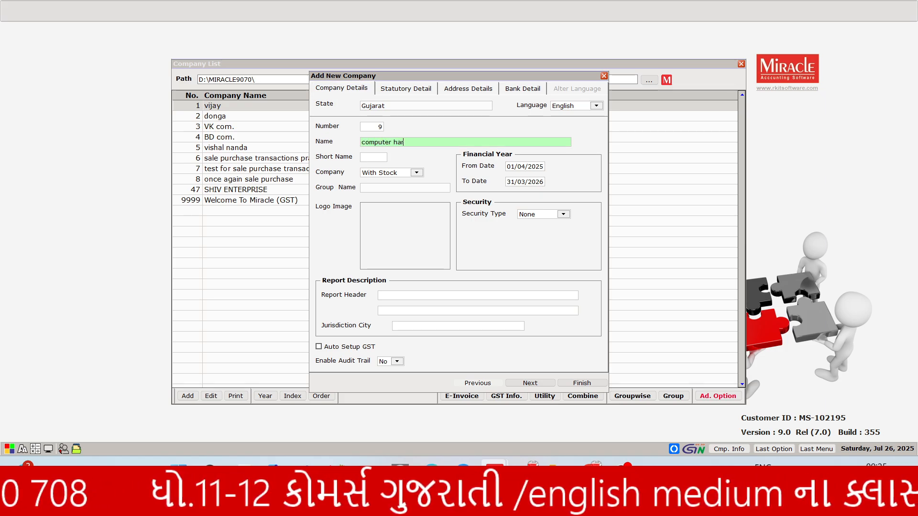
pyautogui.write('dea')
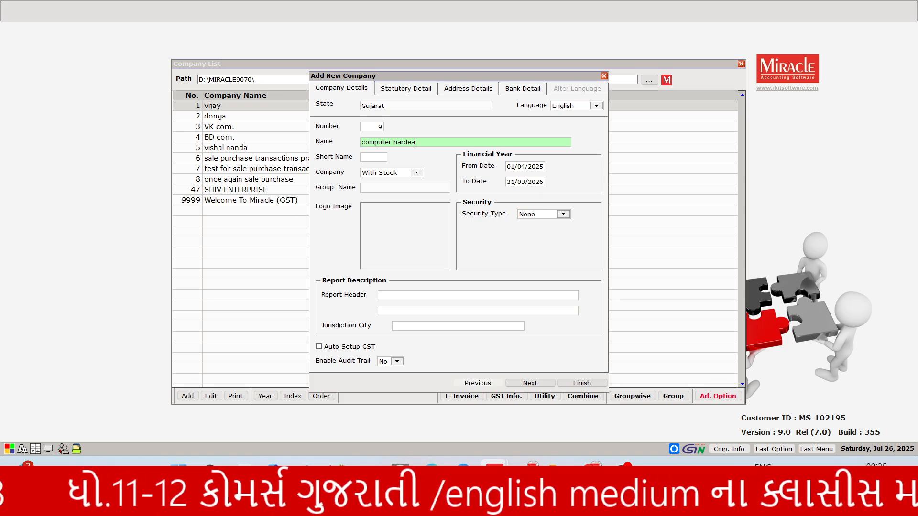
pyautogui.press('BackSpace')
pyautogui.press('BackSpace')
pyautogui.write('ware ')
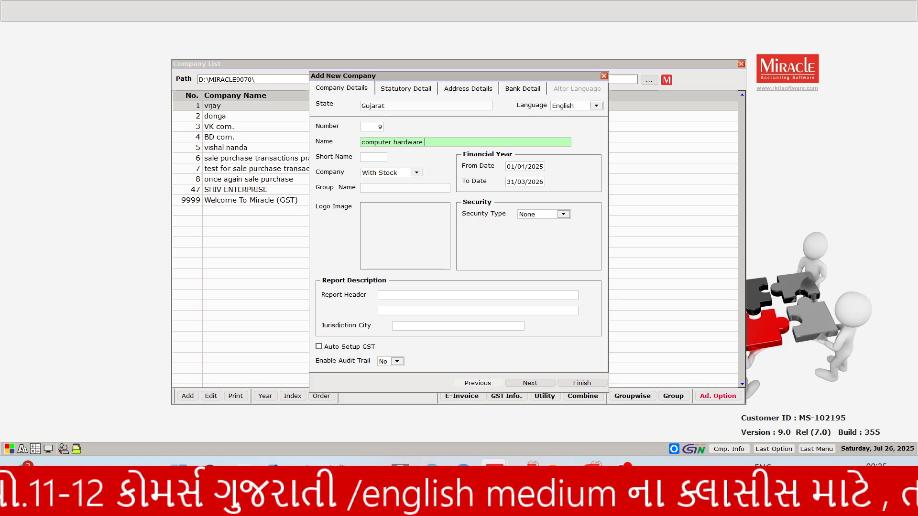
pyautogui.write('software ')
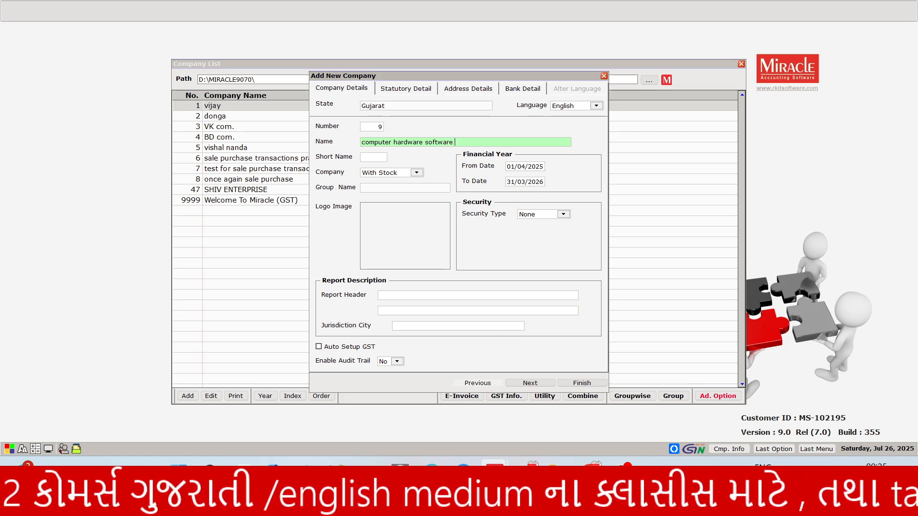
pyautogui.write('shop (without gst')
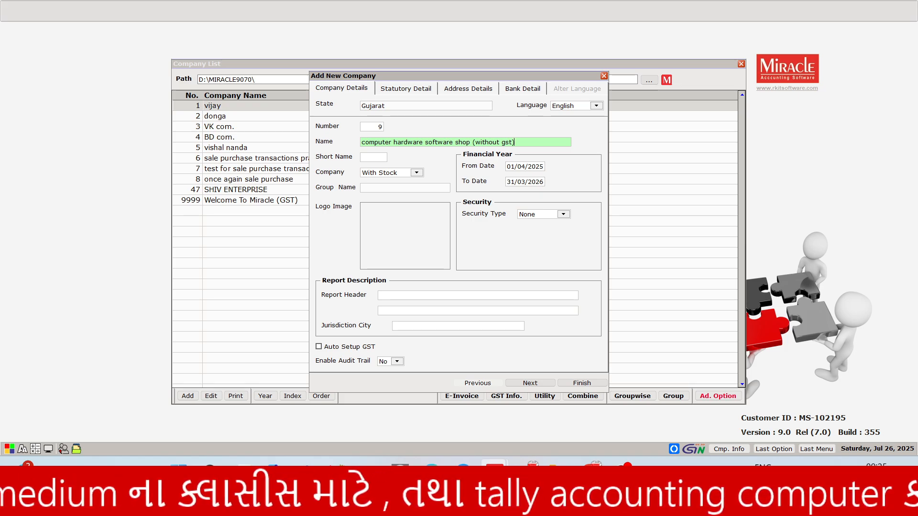
pyautogui.press('Return')
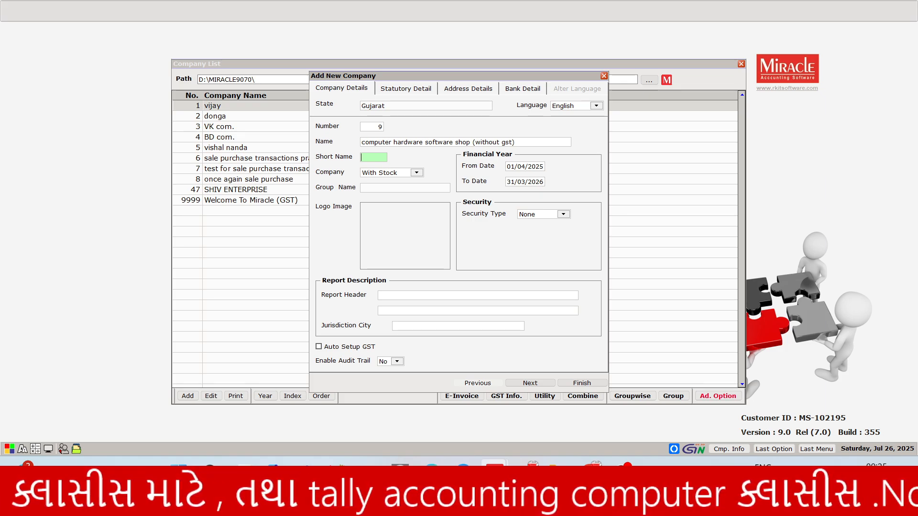
# Accept With Stock, no short or group name, the financial year 01/04/2025 to 31/03/2026, and security type None.
pyautogui.press('Return')
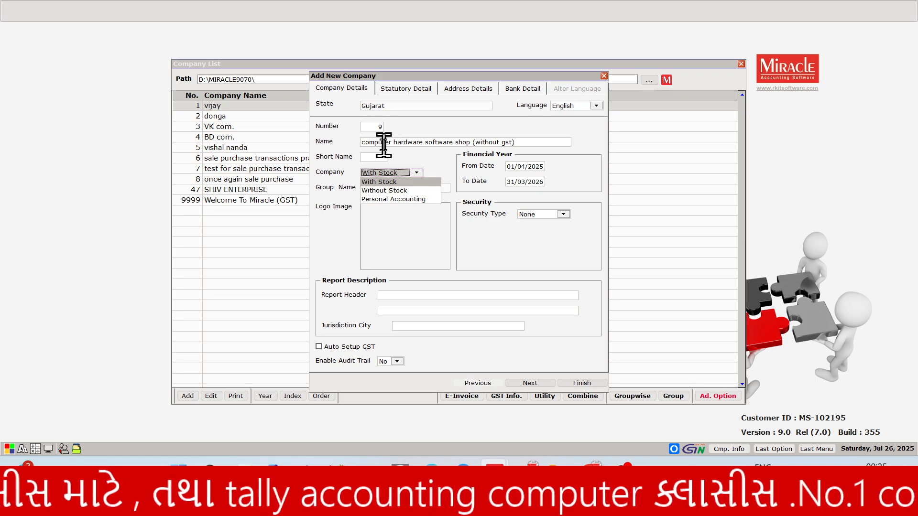
pyautogui.press('Return')
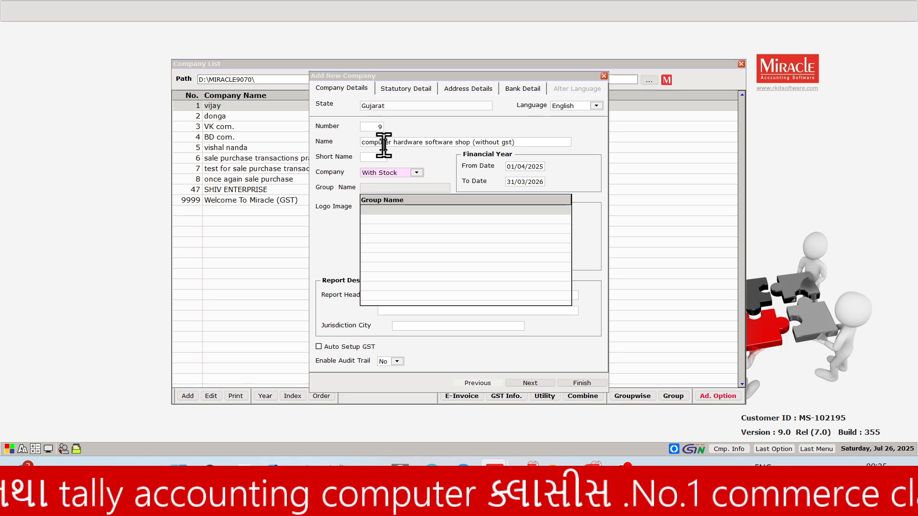
pyautogui.press('Escape')
pyautogui.press('Return')
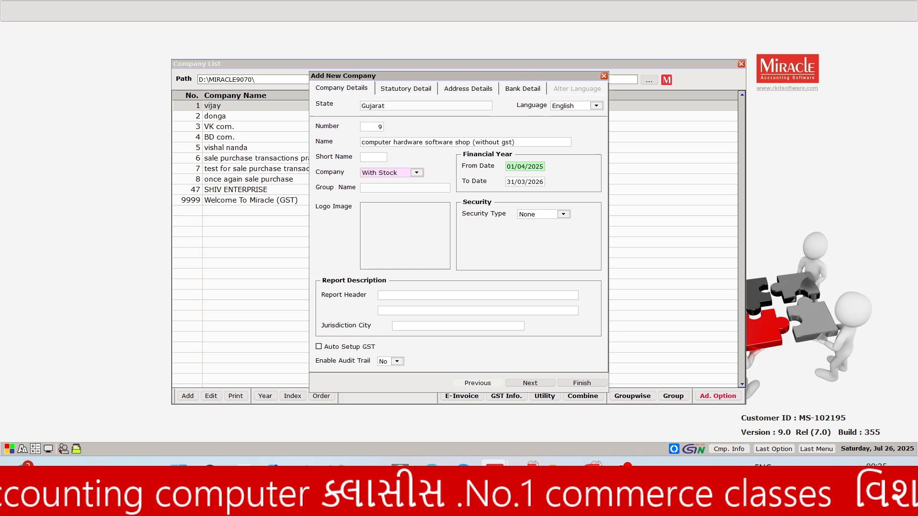
pyautogui.press('Return')
pyautogui.press('Return')
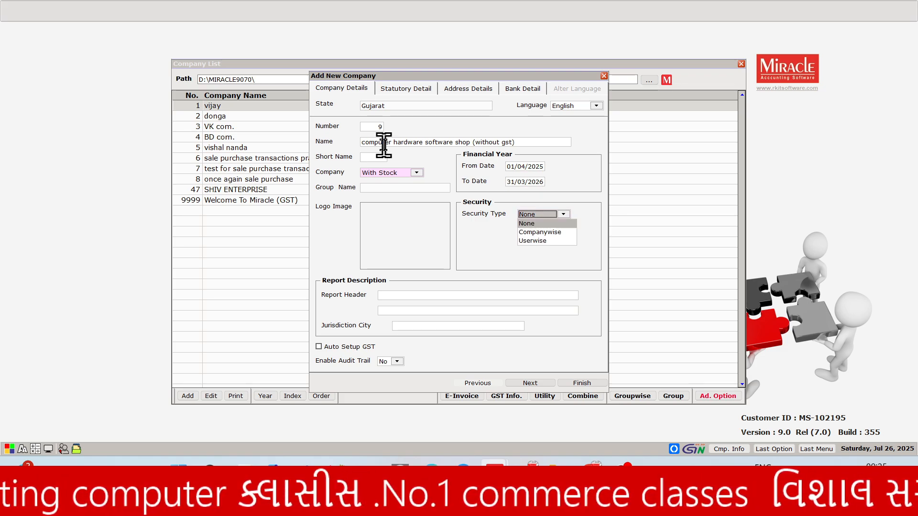
pyautogui.press('Return')
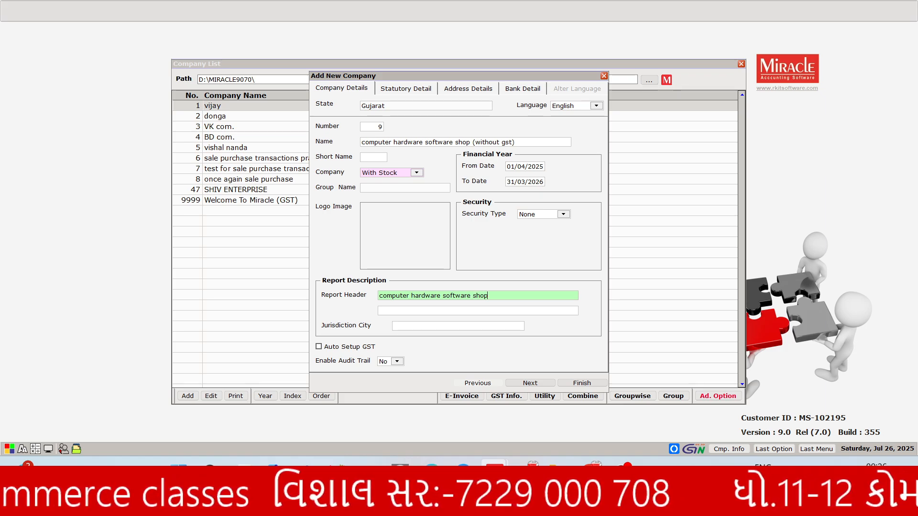
# Enter "computer hardware software shop" as the report header and "junagadh" as the jurisdiction city.
pyautogui.press('Return')
pyautogui.press('Return')
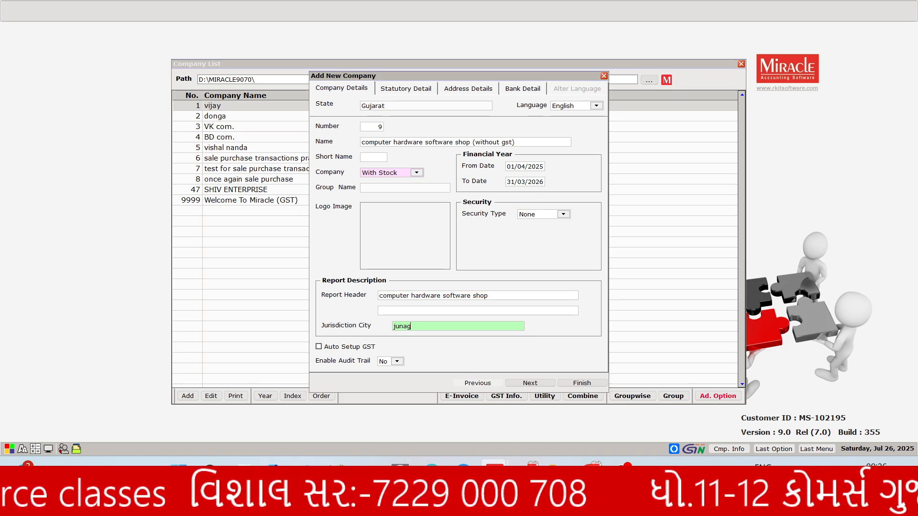
pyautogui.press('Return')
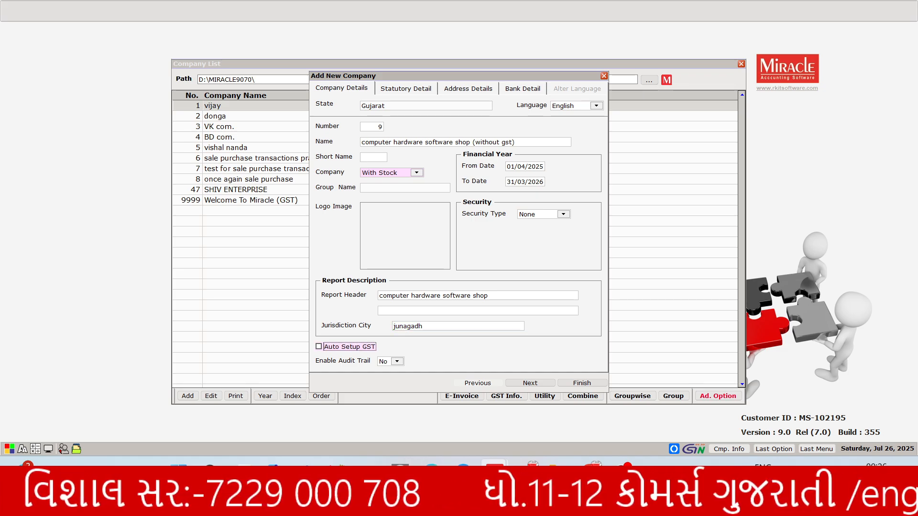
# Create the company with Auto Setup GST off and the audit trail set to No, and open it.
pyautogui.press('Return')
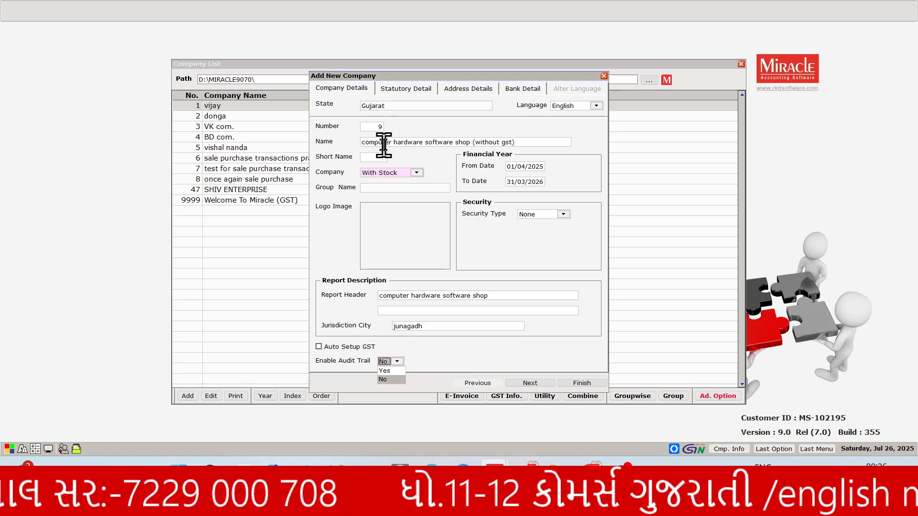
pyautogui.press('Return')
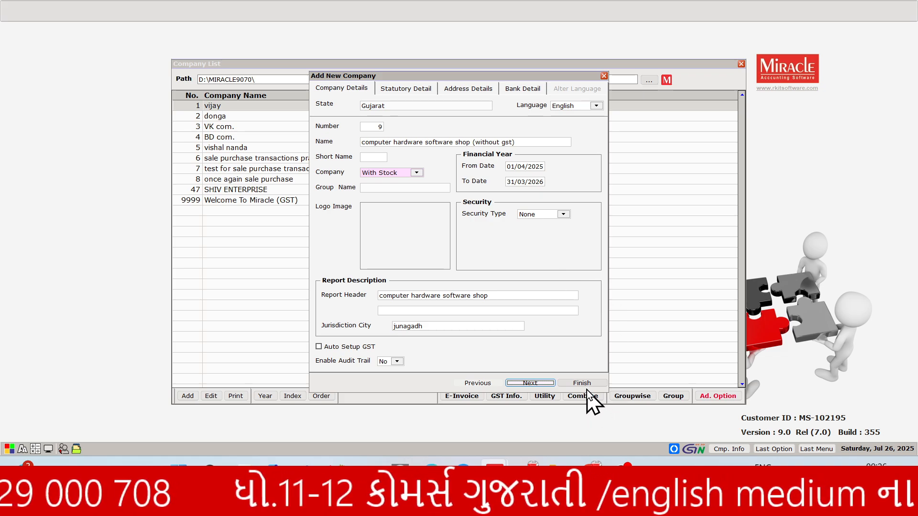
pyautogui.click(583, 371)
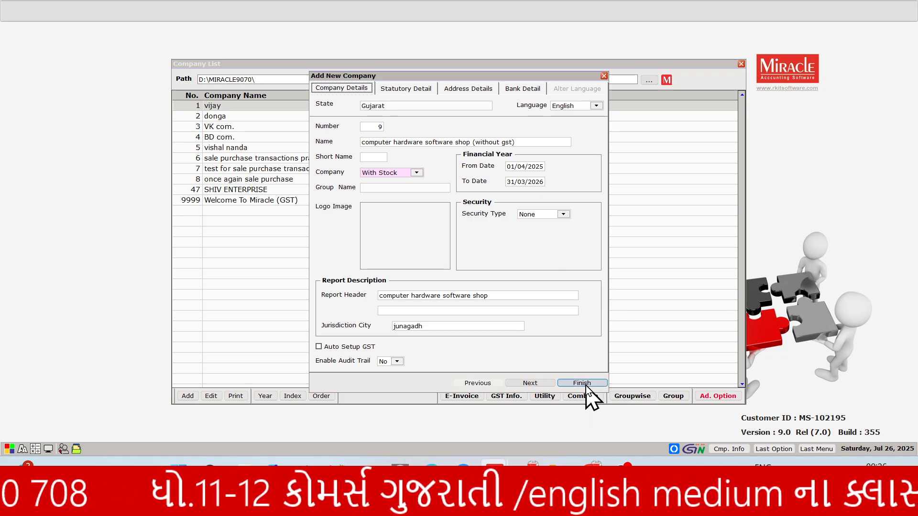
pyautogui.click(586, 385)
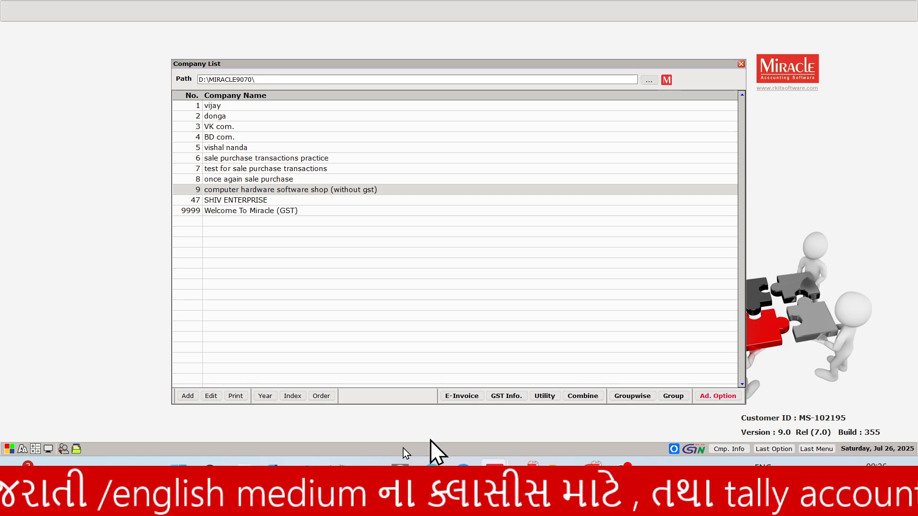
pyautogui.doubleClick(352, 189)
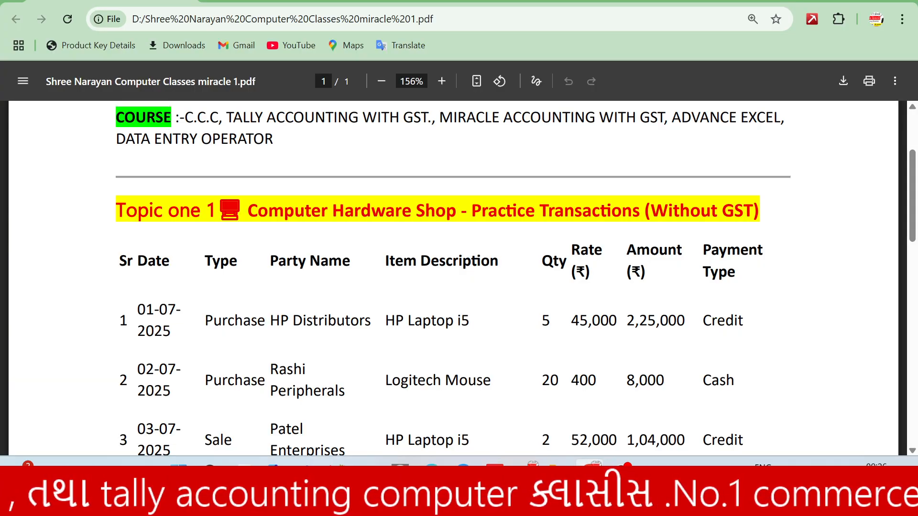
# Switch to the PDF in Chrome and review the Topic one purchase and sale transactions for the computer hardware shop.
pyautogui.click(593, 465)
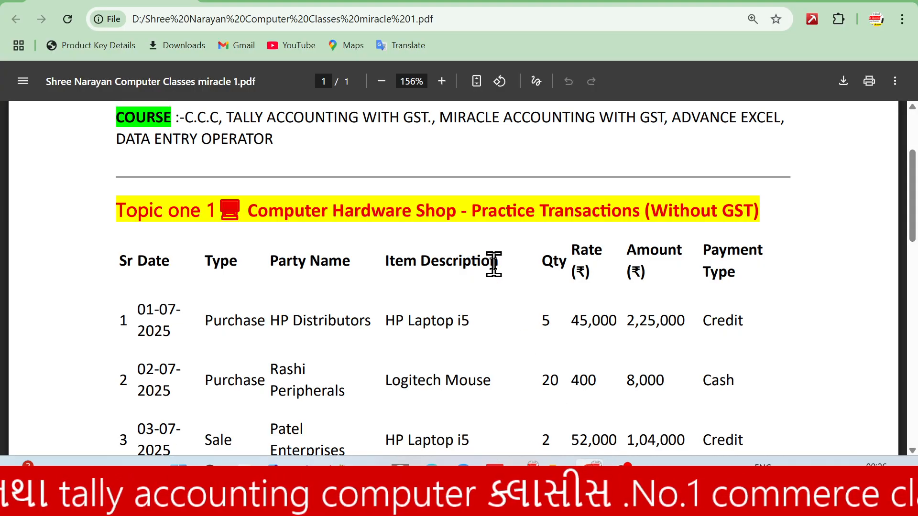
pyautogui.scroll(-3, 838, 364)
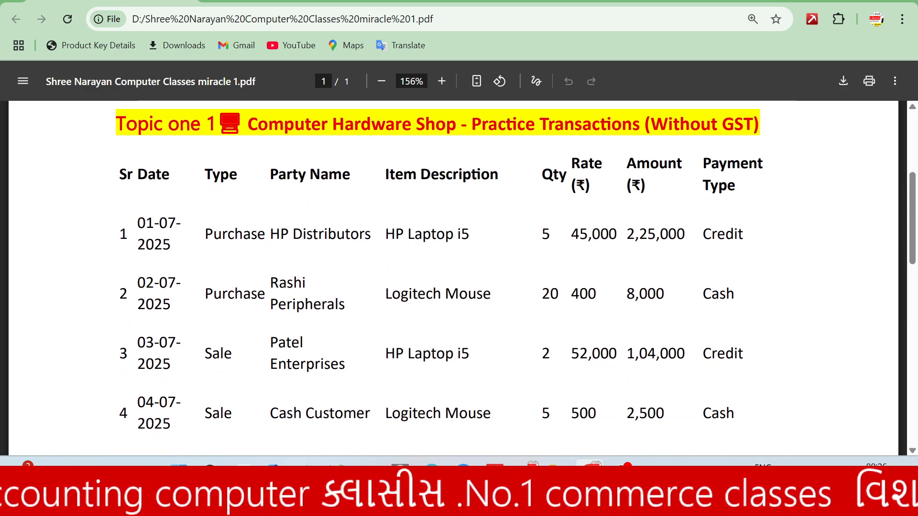
pyautogui.scroll(-2, 515, 266)
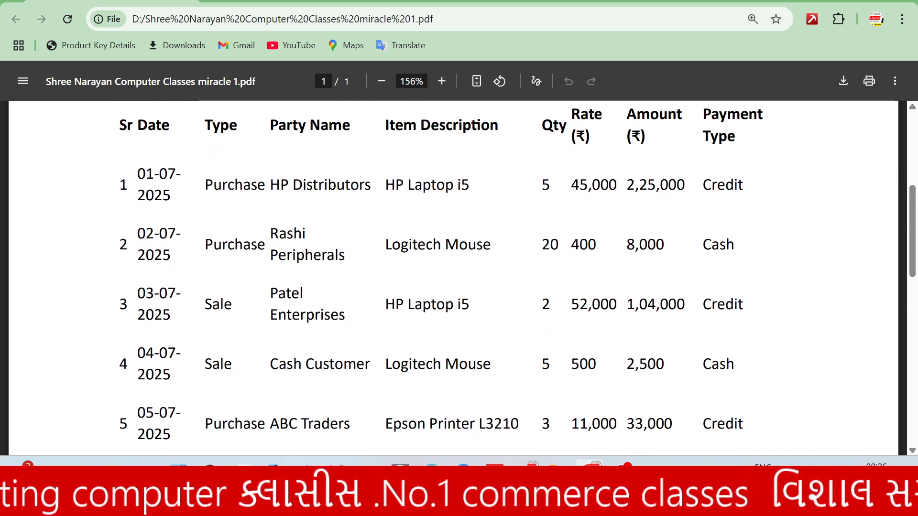
pyautogui.scroll(2, 293, 246)
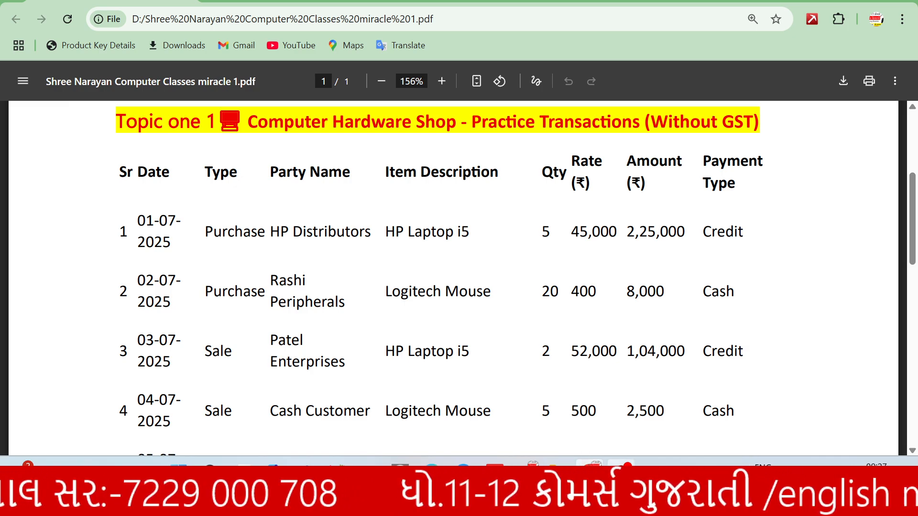
# Switch back to the Miracle window in which the computer hardware software shop (without gst) company is open.
pyautogui.moveTo(558, 466)
pyautogui.moveTo(495, 466)
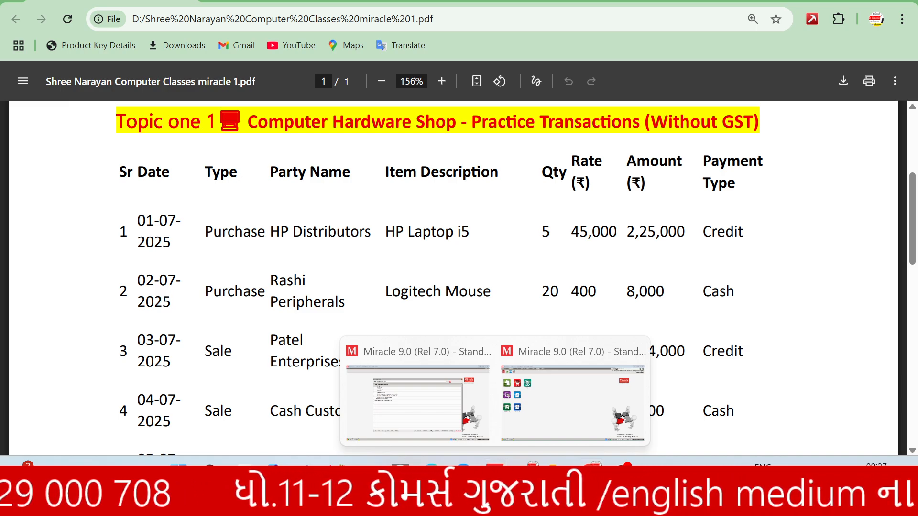
pyautogui.click(421, 375)
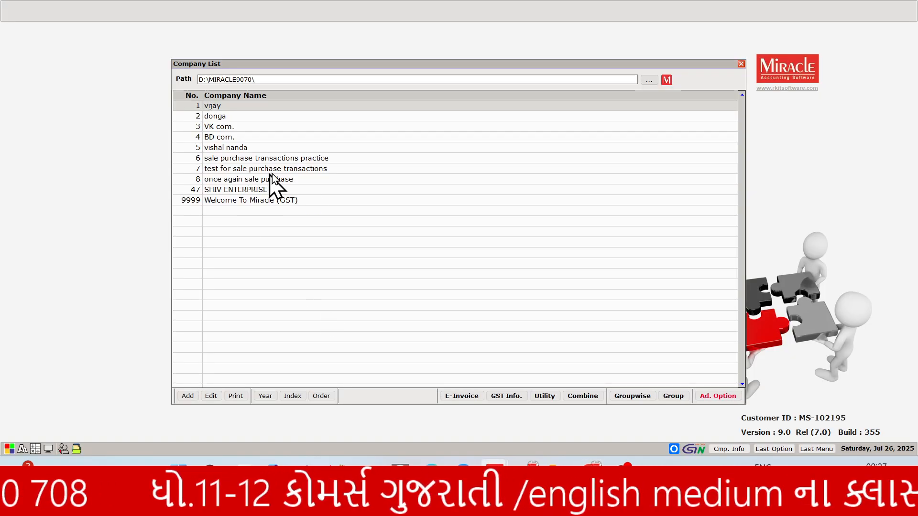
pyautogui.moveTo(495, 466)
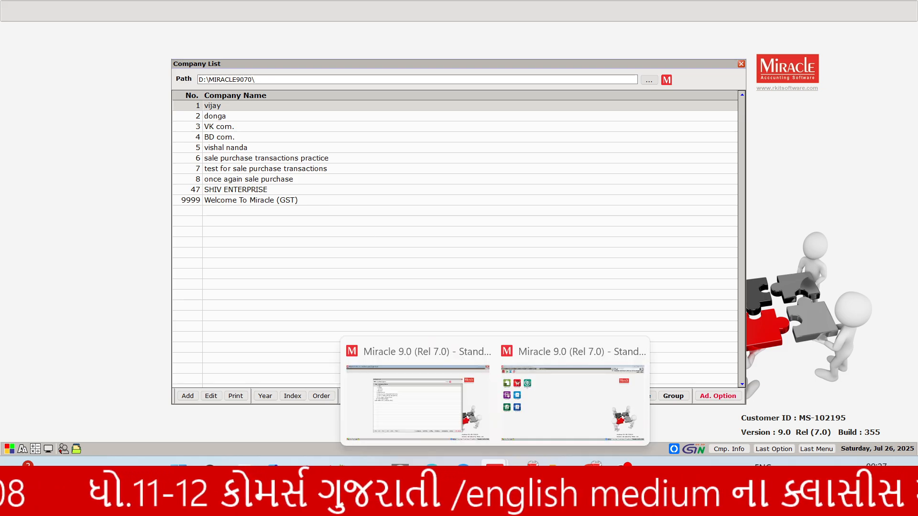
pyautogui.click(557, 390)
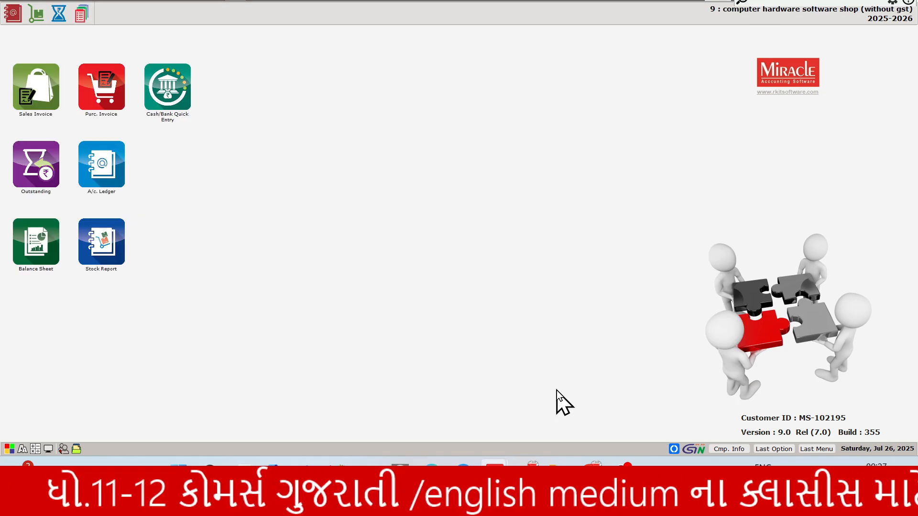
# Start a new account in the Account Master, named "Purchase Ac", and assign it to the Purchase Account group.
pyautogui.click(21, 1)
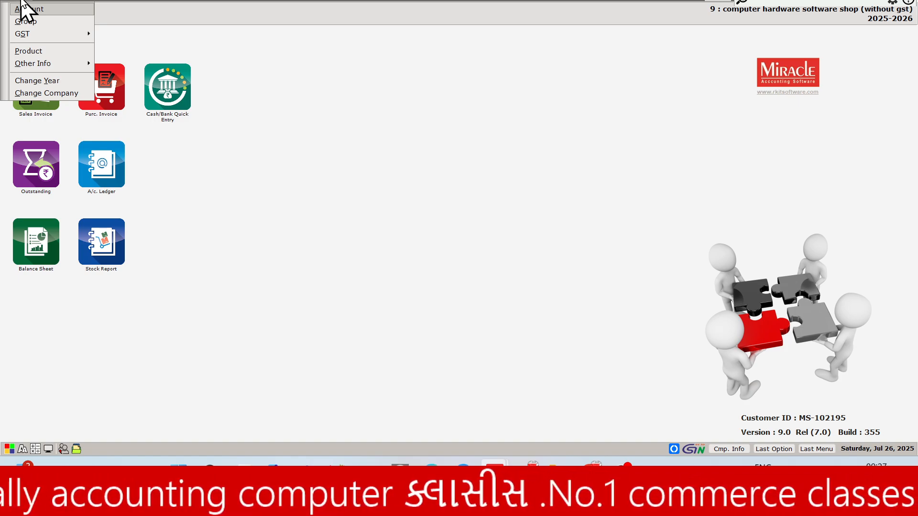
pyautogui.click(21, 9)
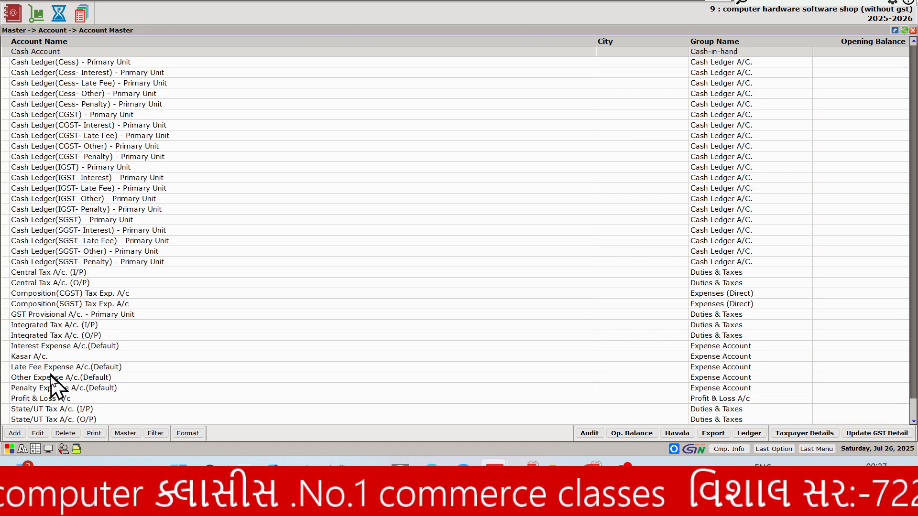
pyautogui.click(15, 433)
pyautogui.write('Pu')
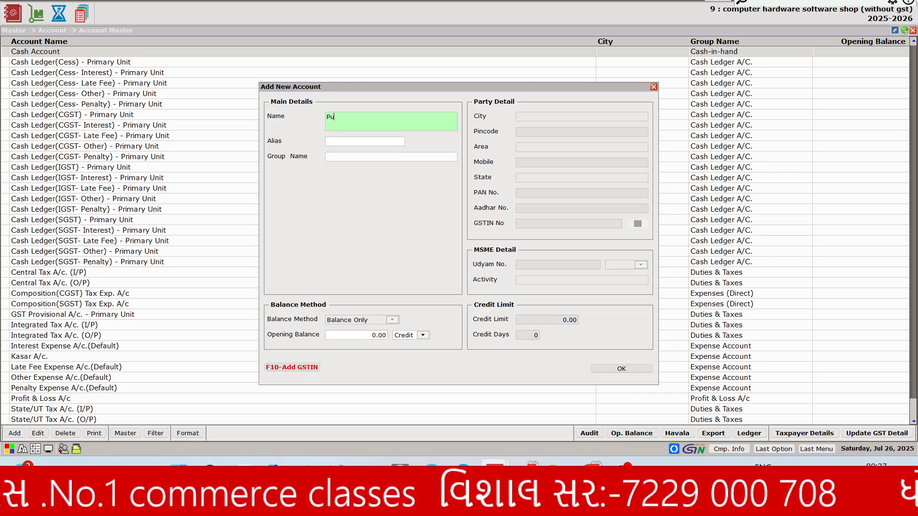
pyautogui.write('rchase Ac')
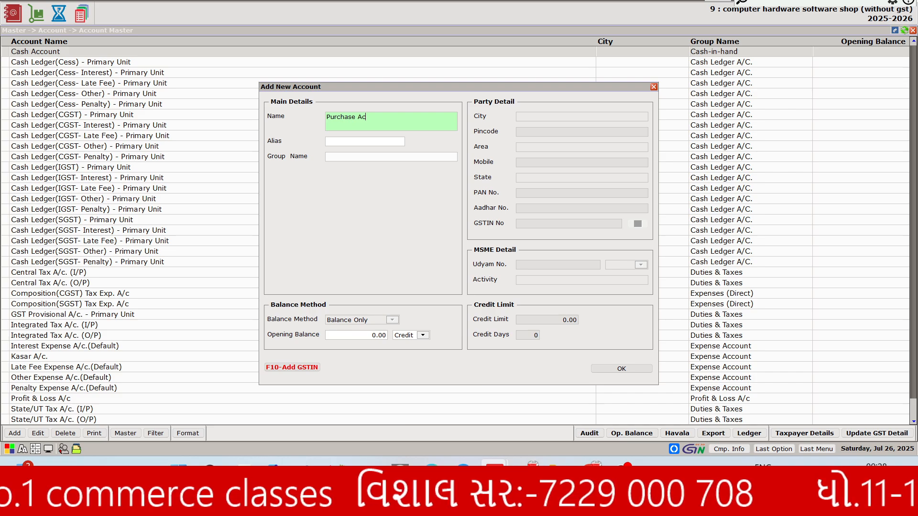
pyautogui.press('Return')
pyautogui.press('Return')
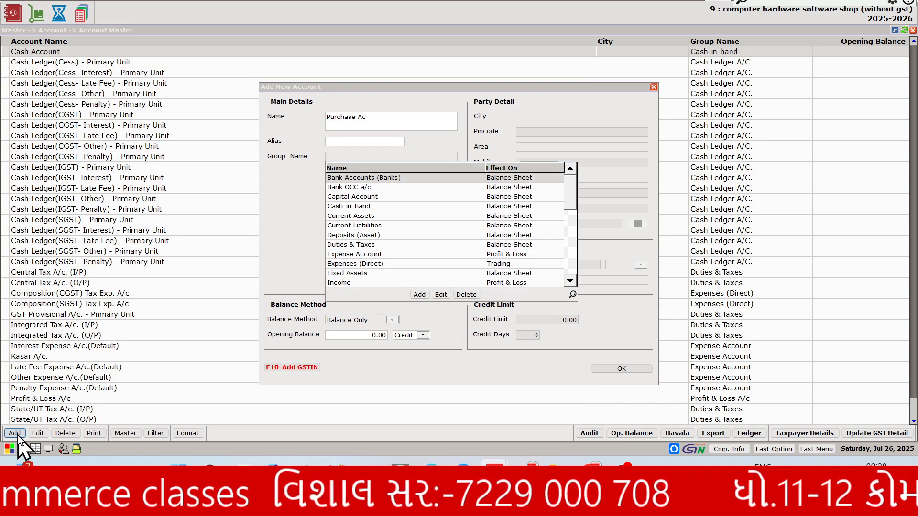
pyautogui.write('PUR')
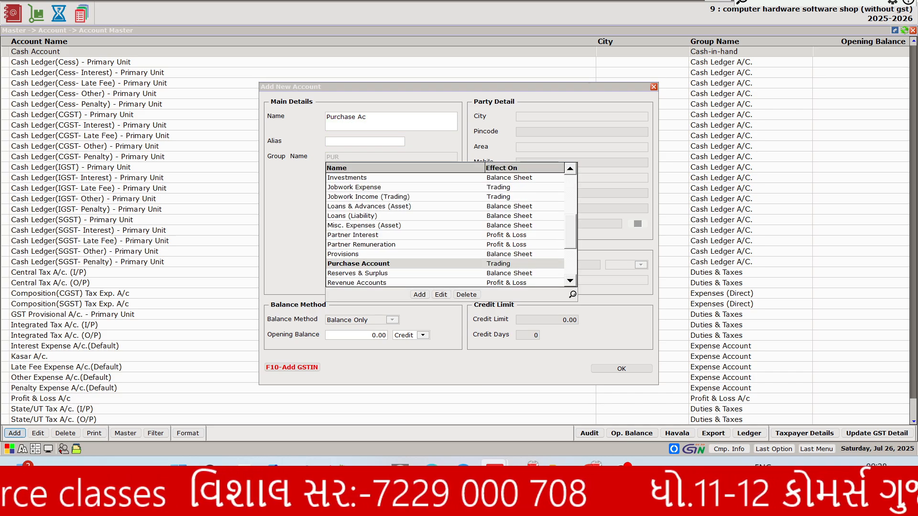
pyautogui.press('Return')
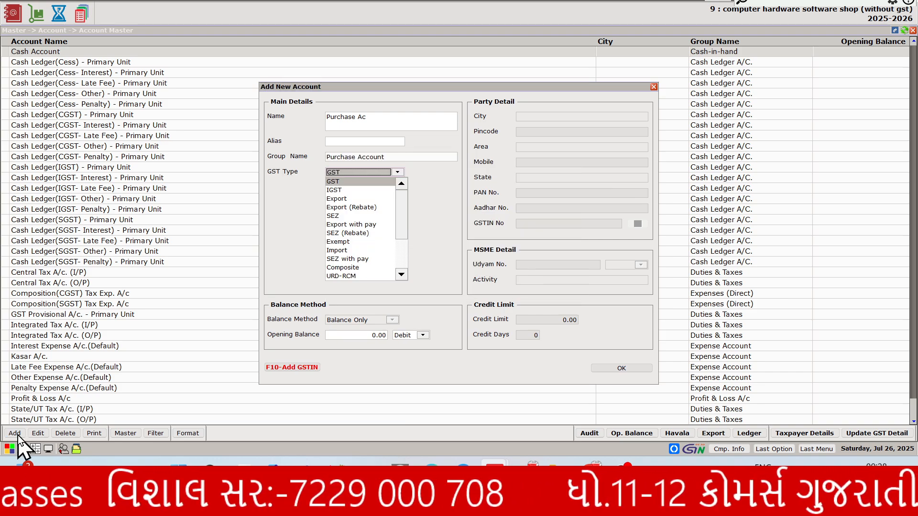
# Set the purchase account's GST type to Exempt and save it without entering an opening balance.
pyautogui.press('Down')
pyautogui.press('Down')
pyautogui.press('Down')
pyautogui.press('Down')
pyautogui.press('Down')
pyautogui.press('Down')
pyautogui.press('Down')
pyautogui.press('Down')
pyautogui.press('Down')
pyautogui.press('Down')
pyautogui.press('Down')
pyautogui.press('Down')
pyautogui.press('Down')
pyautogui.press('Down')
pyautogui.press('Down')
pyautogui.press('Down')
pyautogui.press('Down')
pyautogui.press('Down')
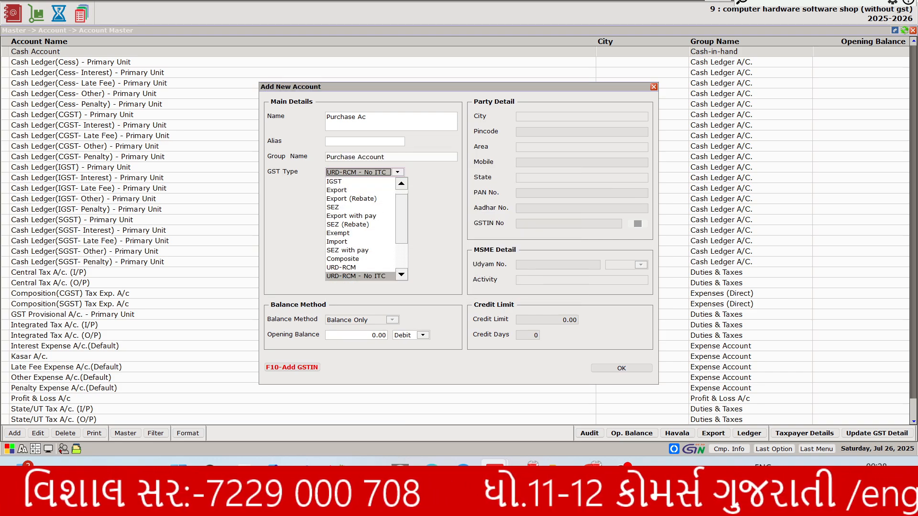
pyautogui.press('Up')
pyautogui.press('Up')
pyautogui.press('Up')
pyautogui.press('Up')
pyautogui.press('Up')
pyautogui.press('Up')
pyautogui.press('Up')
pyautogui.press('Up')
pyautogui.press('Up')
pyautogui.press('Up')
pyautogui.press('Up')
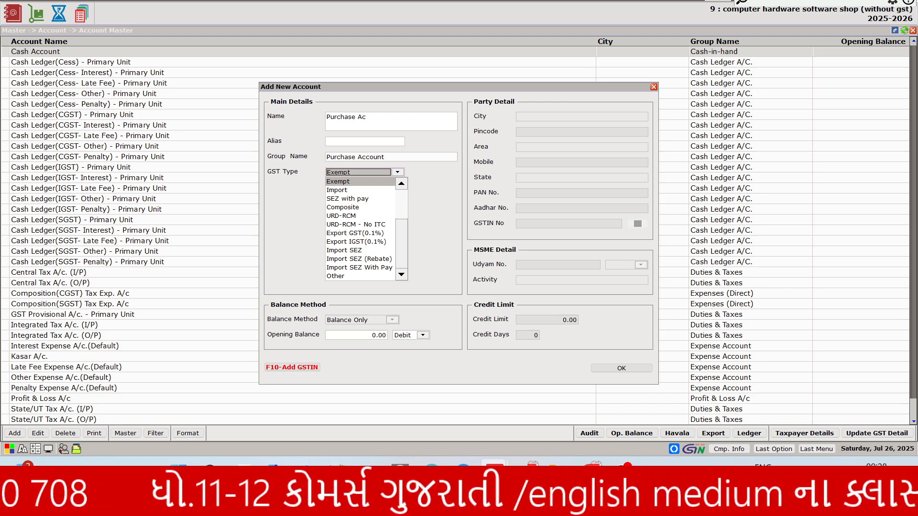
pyautogui.press('Return')
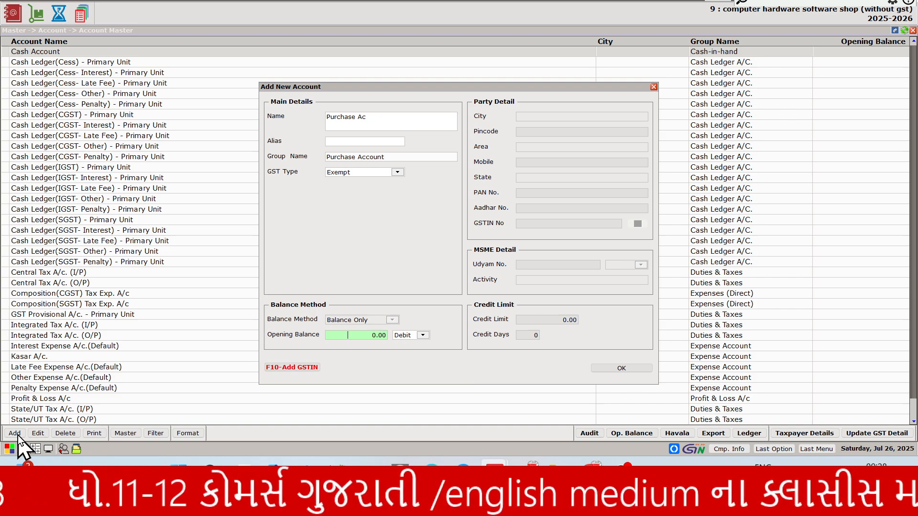
pyautogui.press('Return')
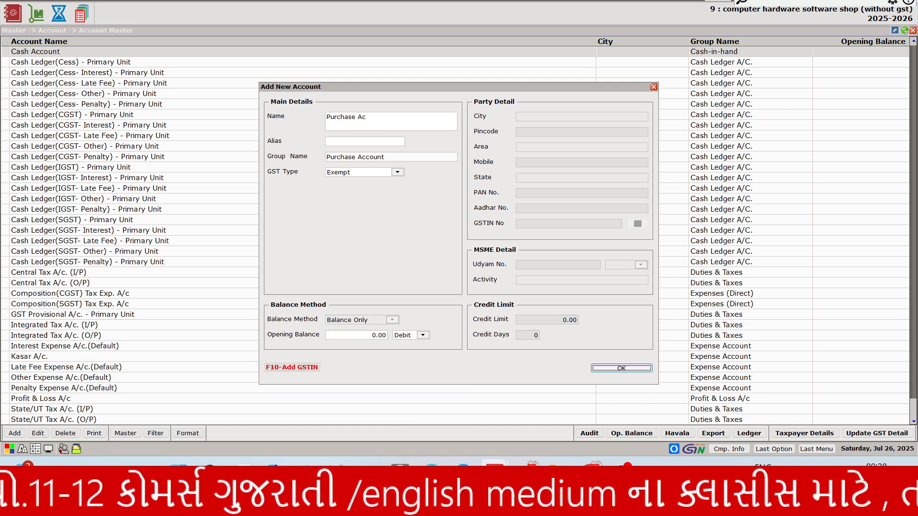
pyautogui.press('Return')
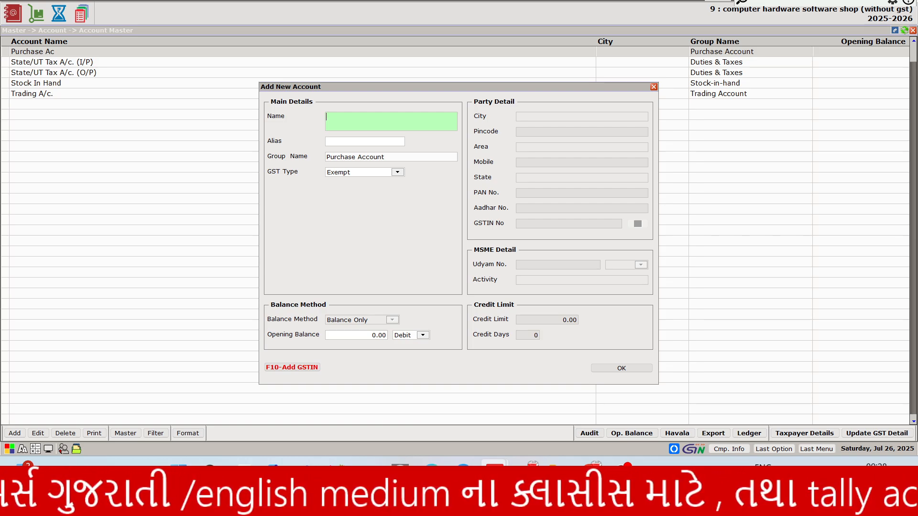
# Add the account "Sales Ac" in the Sales Account group with GST type Exempt and save it.
pyautogui.write('Sal')
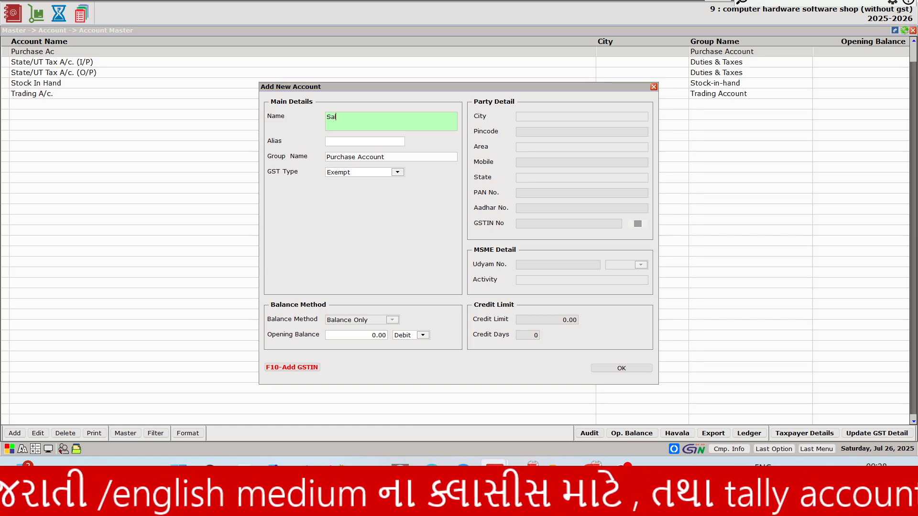
pyautogui.write('es Ac')
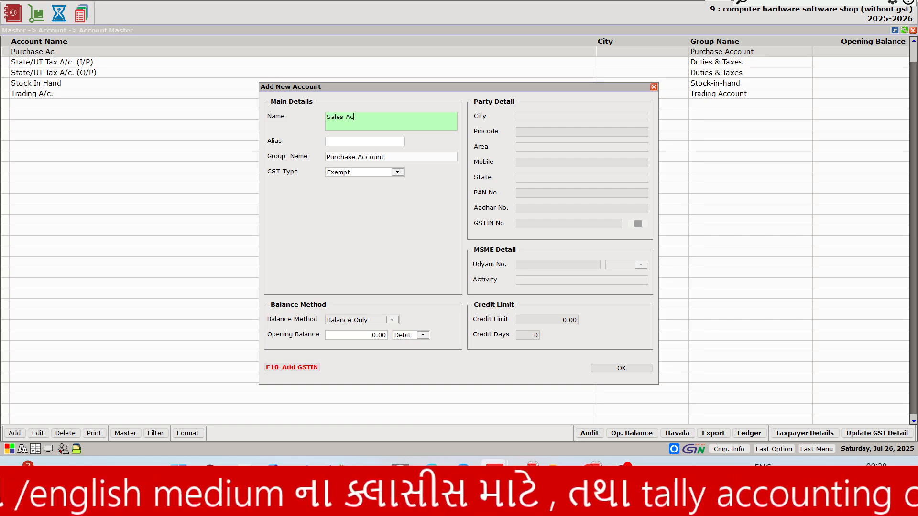
pyautogui.press('Return')
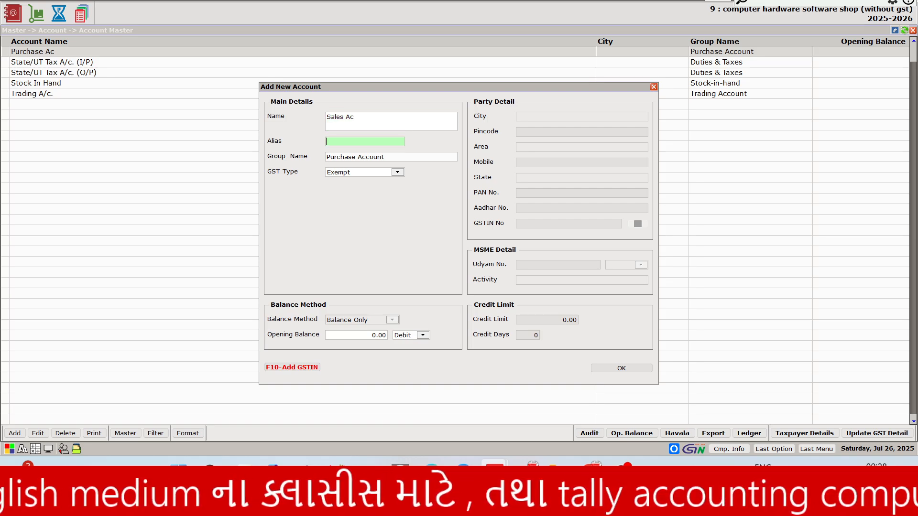
pyautogui.press('Return')
pyautogui.write('SALE')
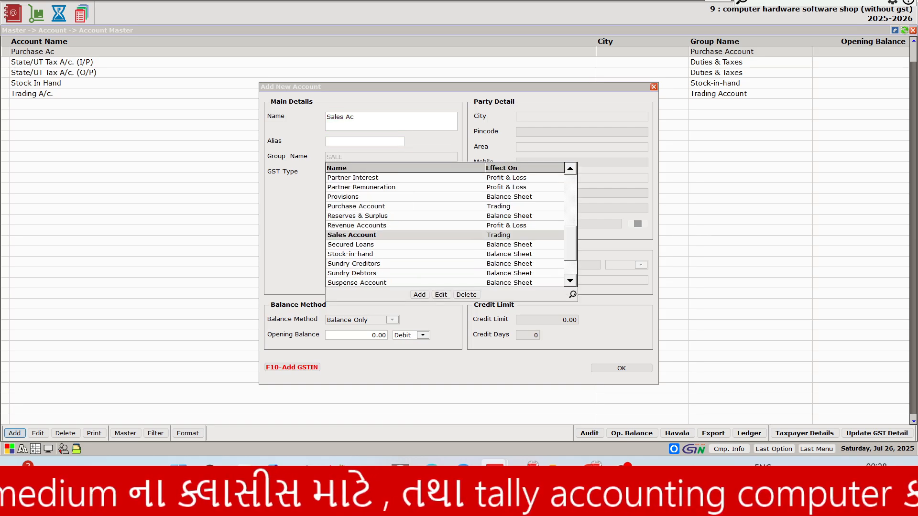
pyautogui.press('Return')
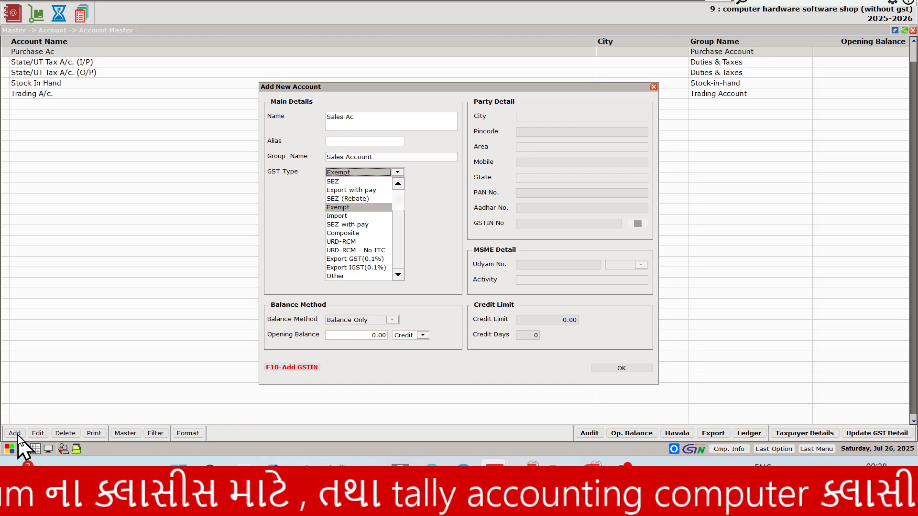
pyautogui.press('Down')
pyautogui.press('Up')
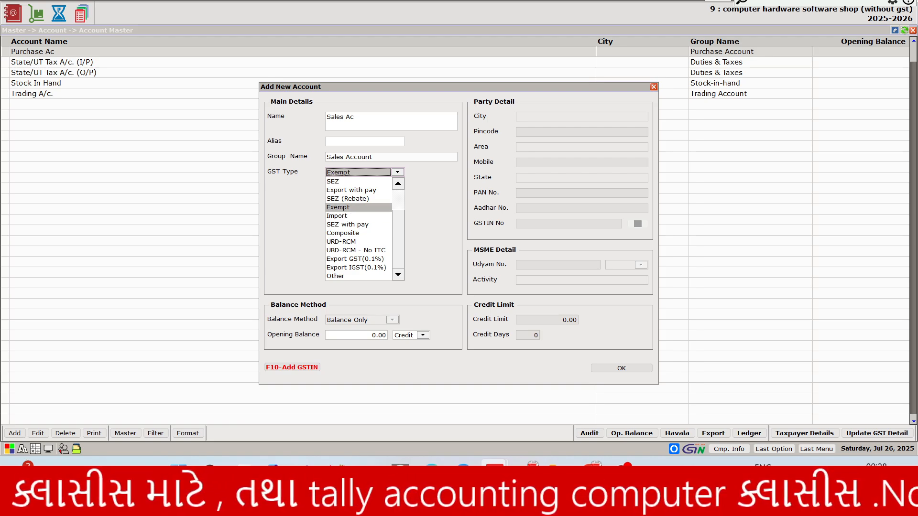
pyautogui.press('Return')
pyautogui.press('Return')
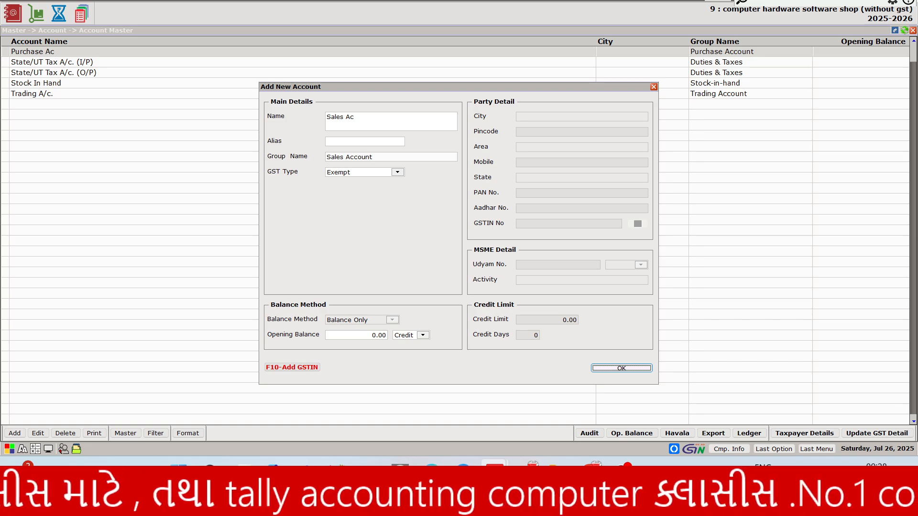
pyautogui.press('Return')
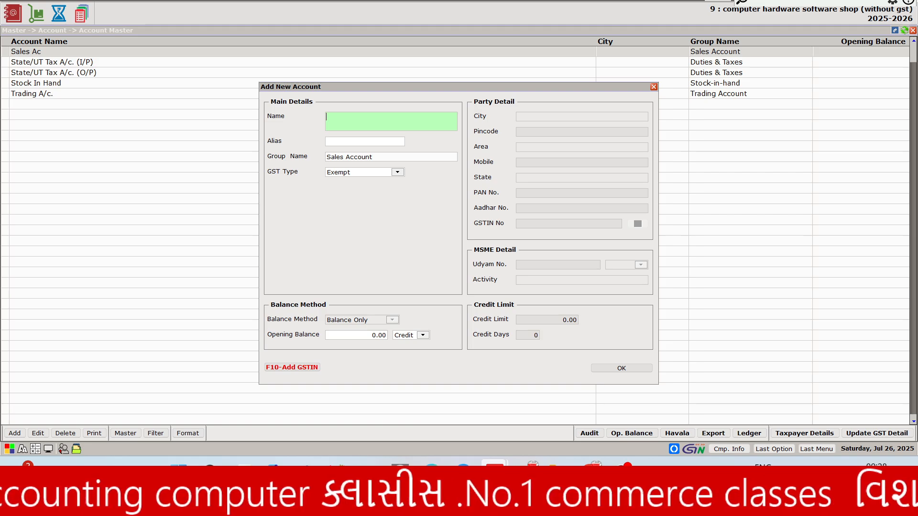
# Close the other Miracle window and switch to the PDF in Chrome to review the practice transactions.
pyautogui.moveTo(495, 466)
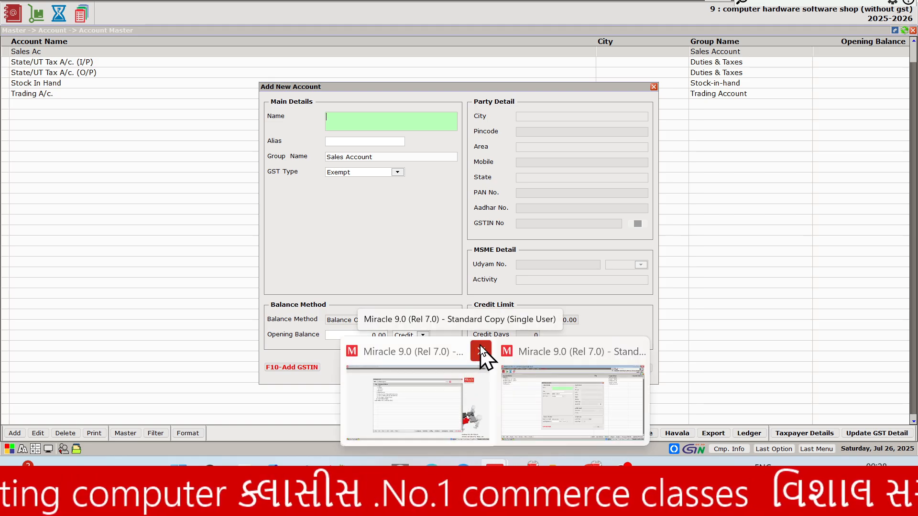
pyautogui.click(481, 351)
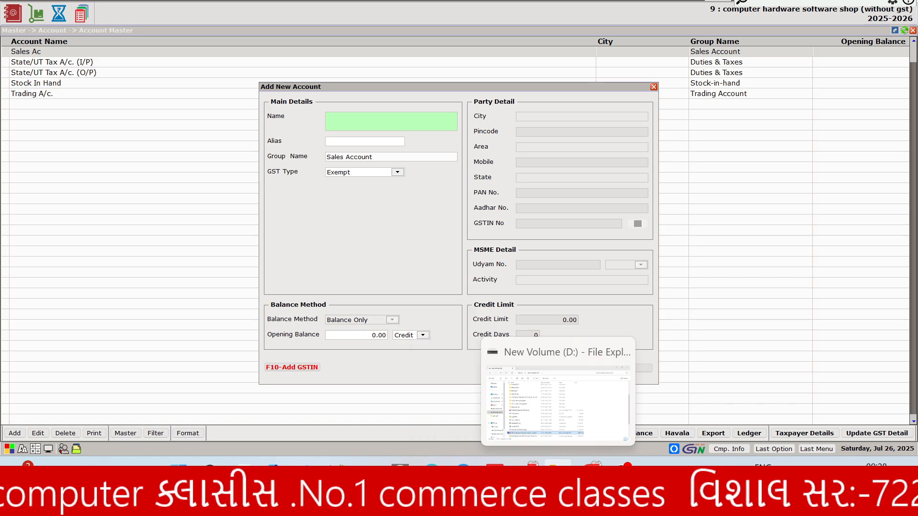
pyautogui.click(593, 473)
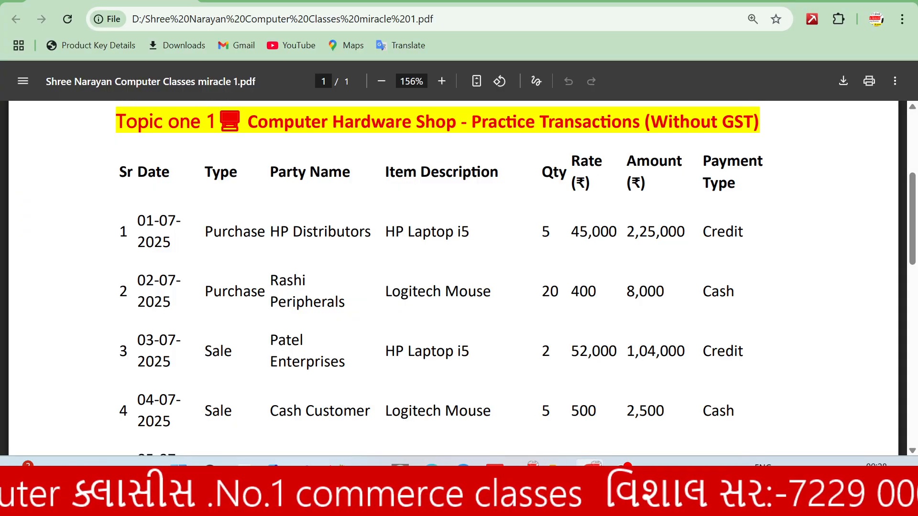
pyautogui.scroll(-1, 453, 277)
pyautogui.scroll(1, 454, 277)
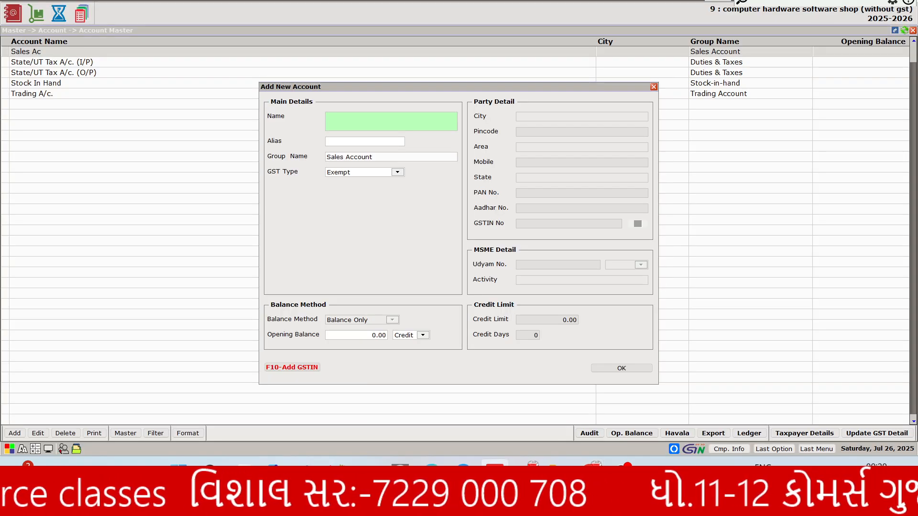
# Discard the blank new account in Miracle without saving and leave the Account Master.
pyautogui.press('Escape')
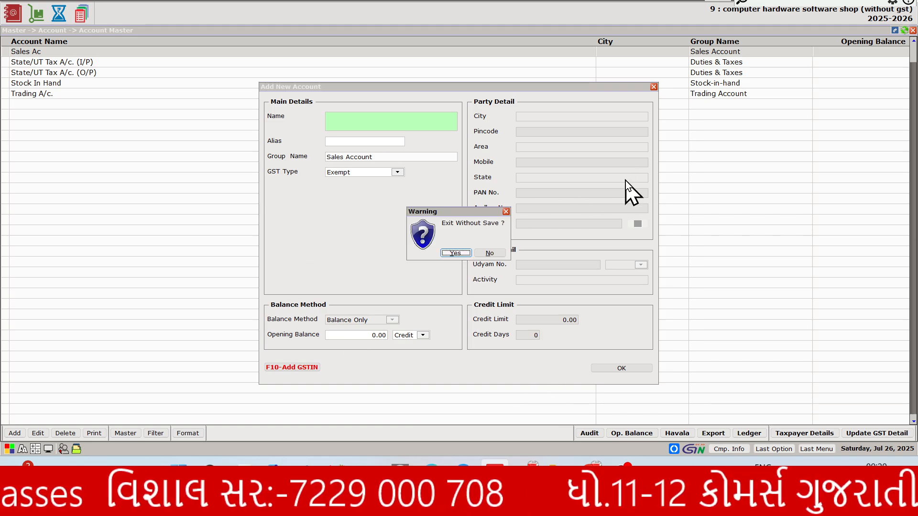
pyautogui.press('Return')
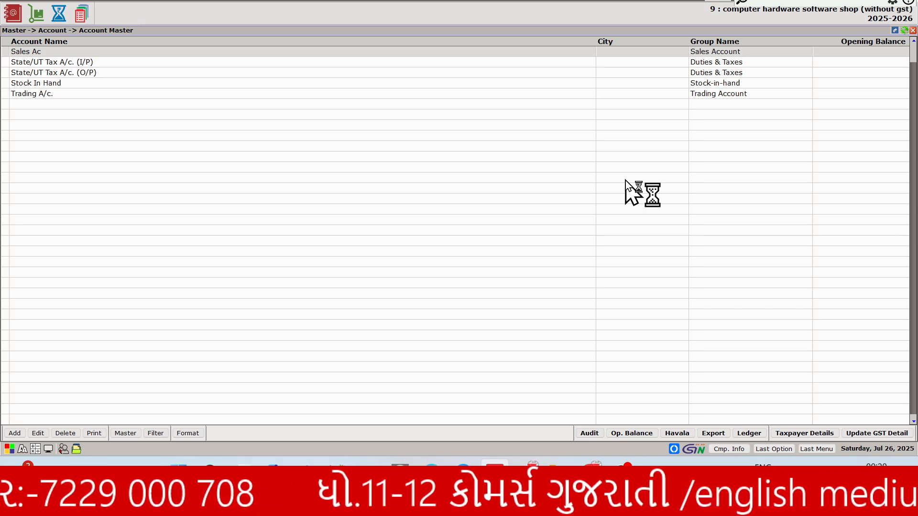
pyautogui.press('Escape')
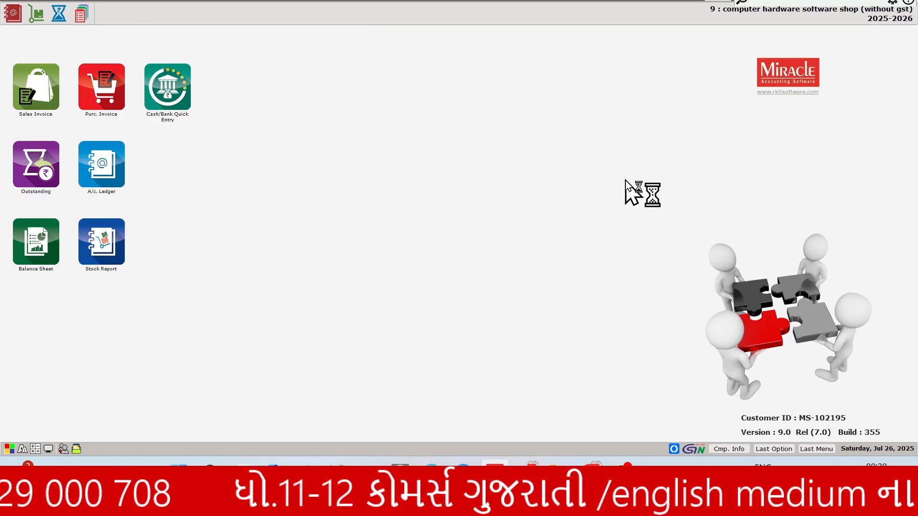
# Start a new product in the Product Master and name it "hp laptop i5", checking the first item in the Chrome PDF.
pyautogui.click(29, 1)
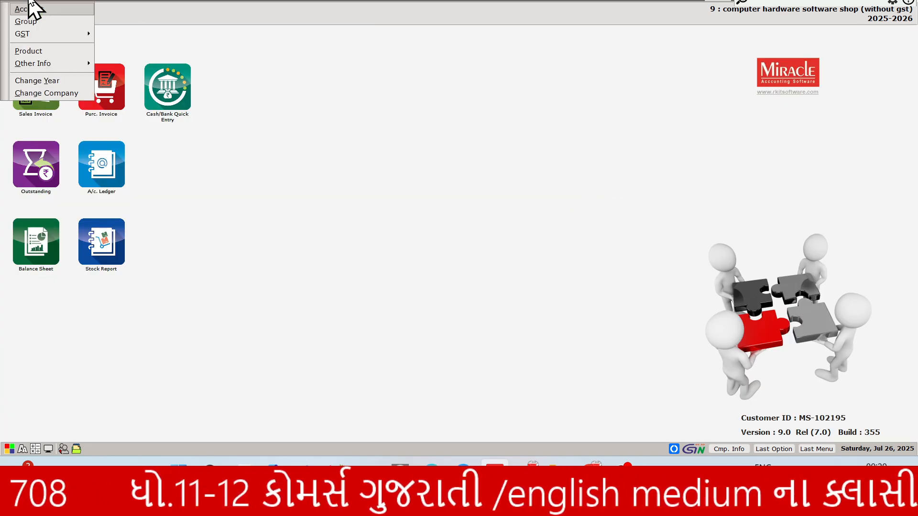
pyautogui.click(41, 49)
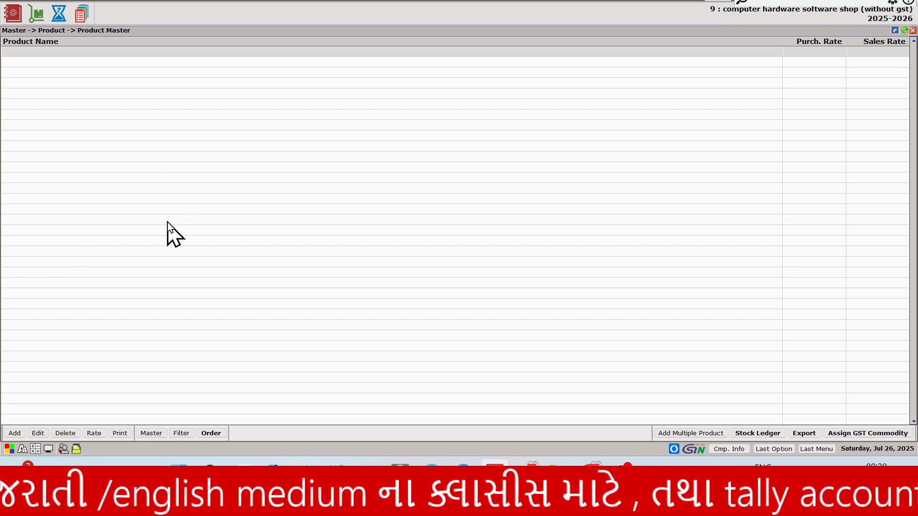
pyautogui.click(10, 436)
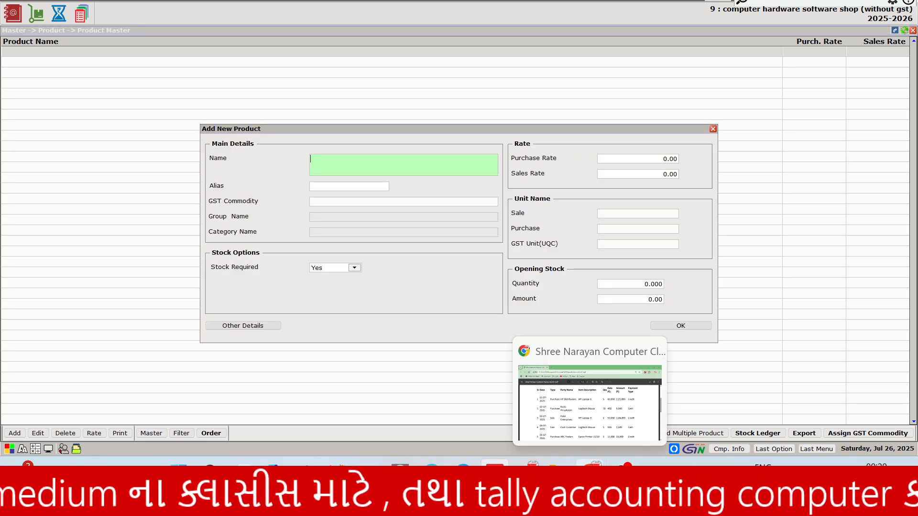
pyautogui.click(590, 478)
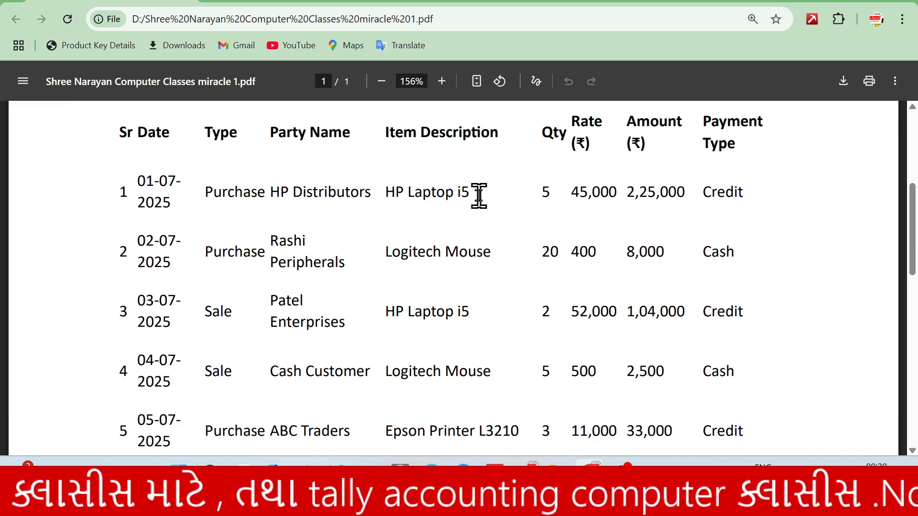
pyautogui.hotkey('alt', 'Tab')
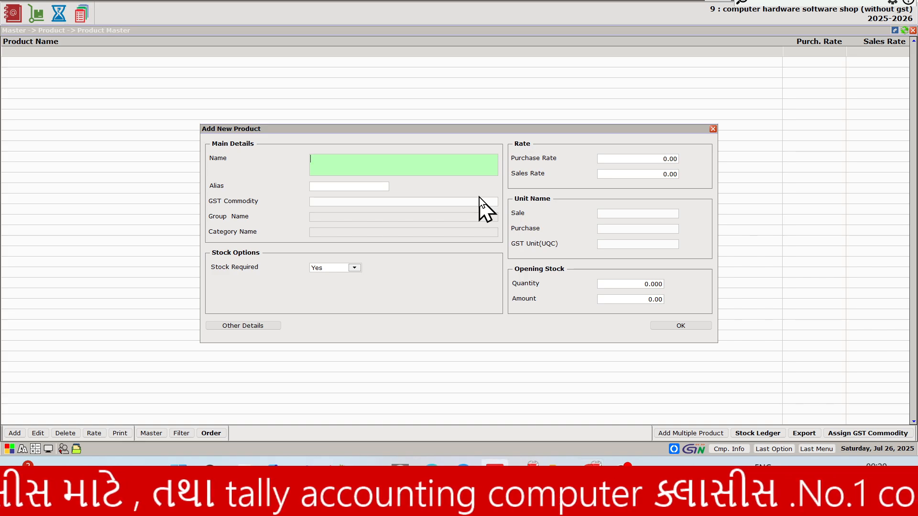
pyautogui.write('hp la')
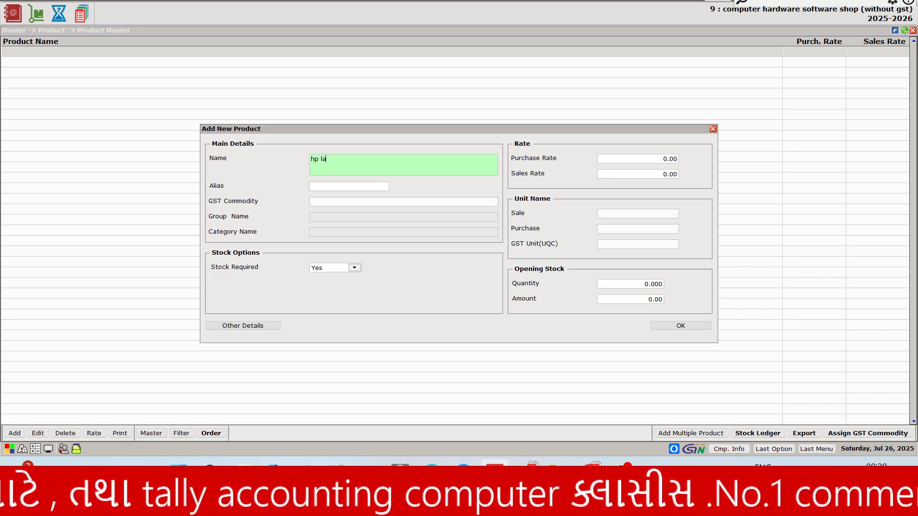
pyautogui.write('ptop ip')
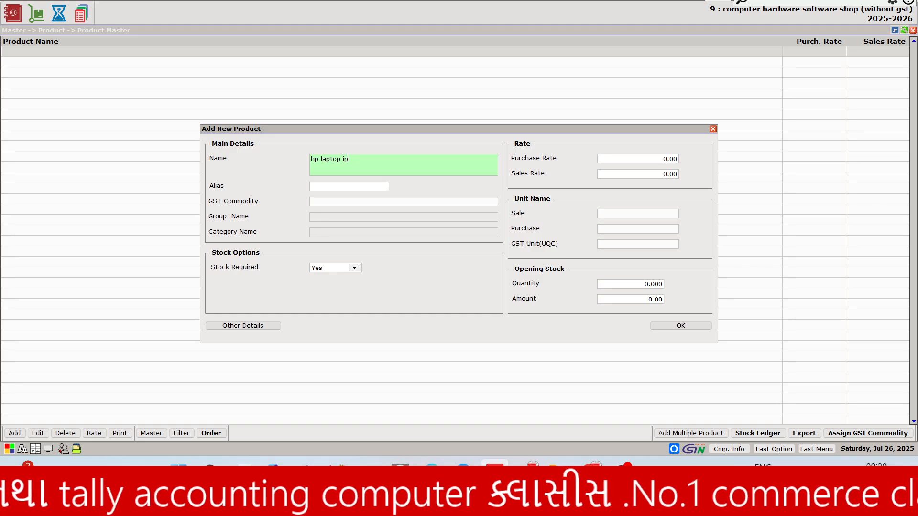
pyautogui.press('BackSpace')
pyautogui.write('5')
pyautogui.press('Return')
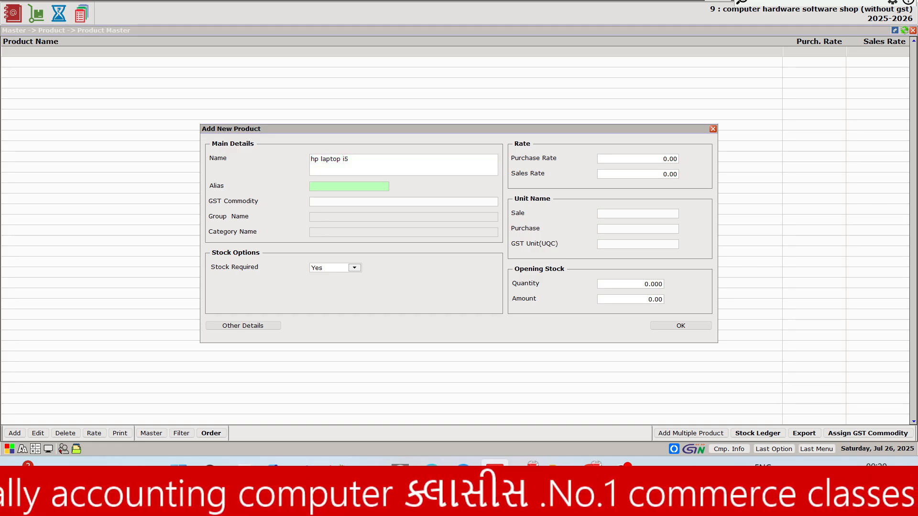
# Set the hp laptop i5 product's GST commodity to Non GST and keep Stock Required at Yes.
pyautogui.press('Return')
pyautogui.press('Down')
pyautogui.press('Down')
pyautogui.press('Down')
pyautogui.press('Down')
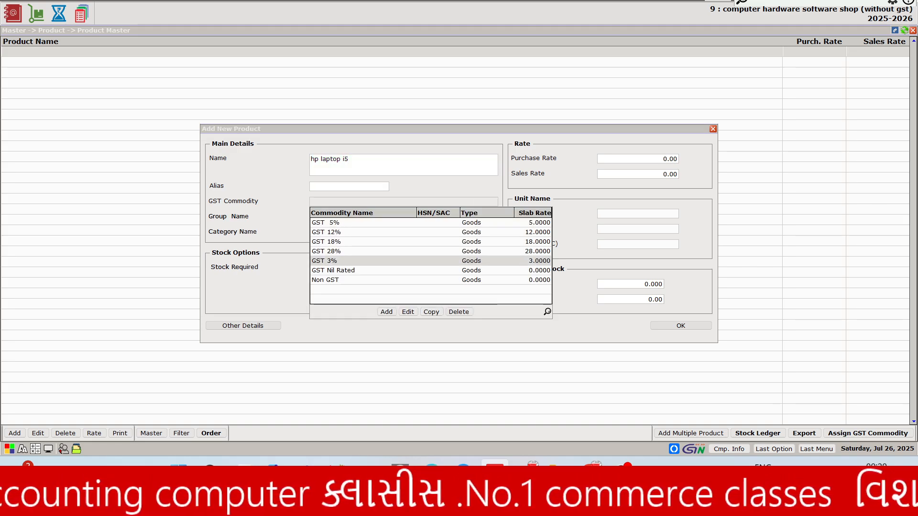
pyautogui.press('Down')
pyautogui.press('Down')
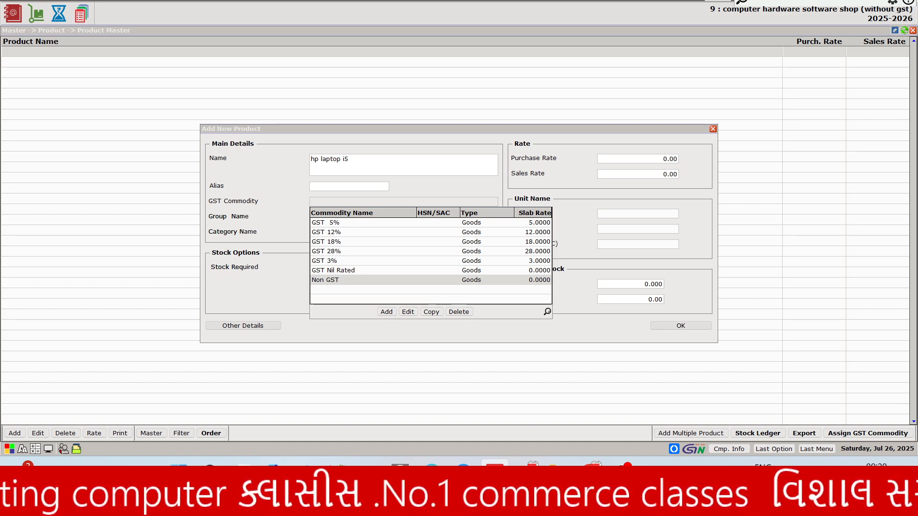
pyautogui.press('Return')
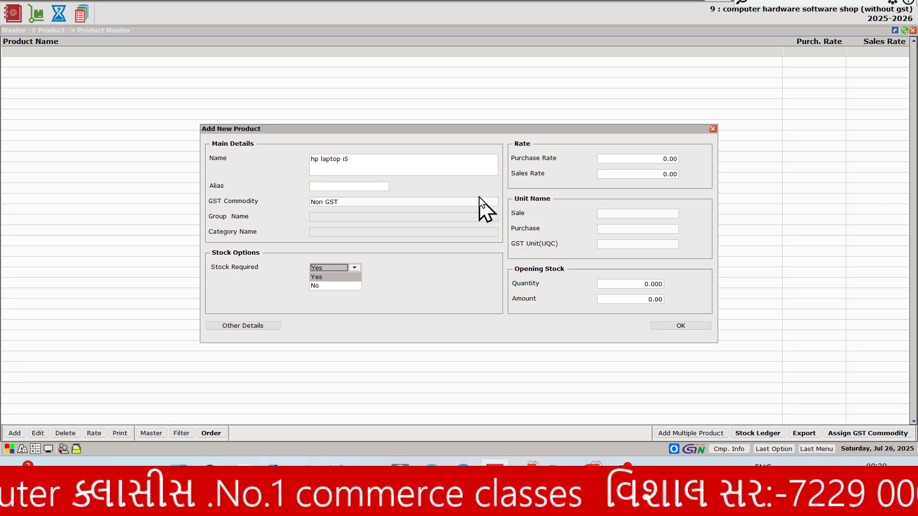
pyautogui.press('Return')
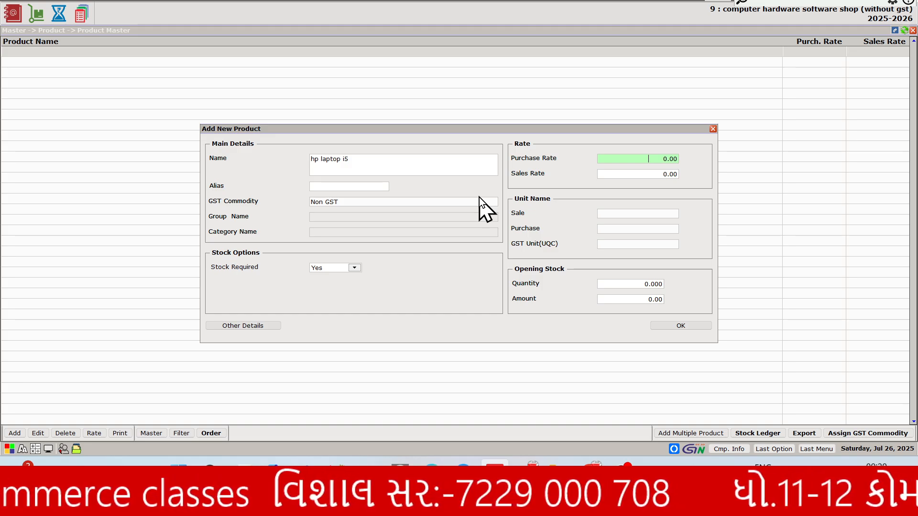
# Set the laptop's sale and purchase units to Numbers and GST unit to NOS-NUMBERS, then save it without rates or opening stock.
pyautogui.press('Return')
pyautogui.press('Return')
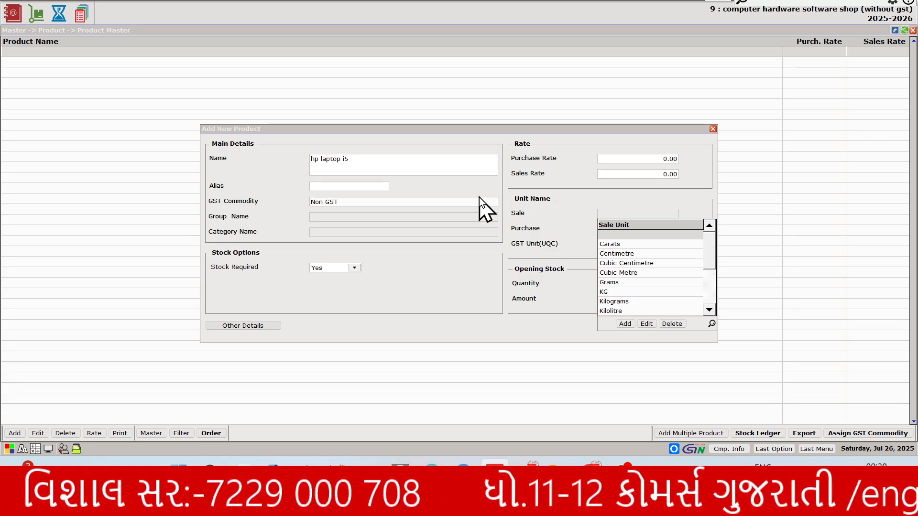
pyautogui.write('nu')
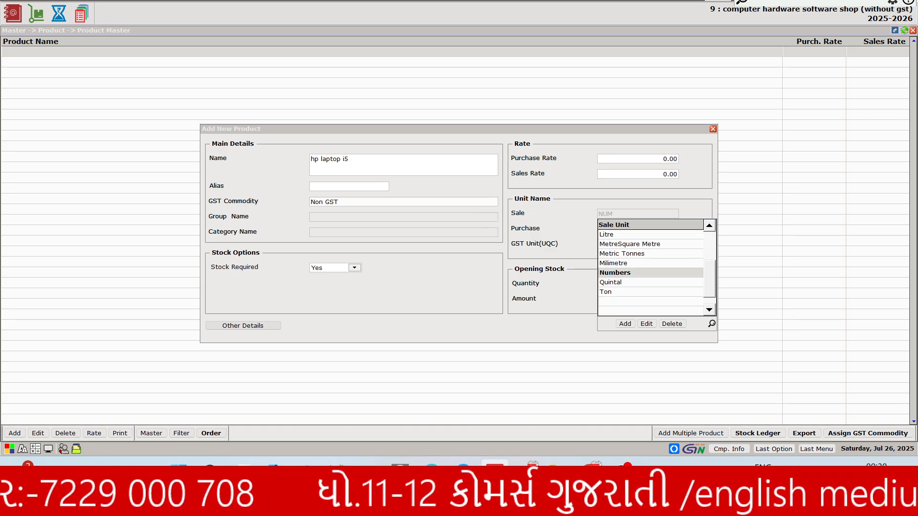
pyautogui.press('Return')
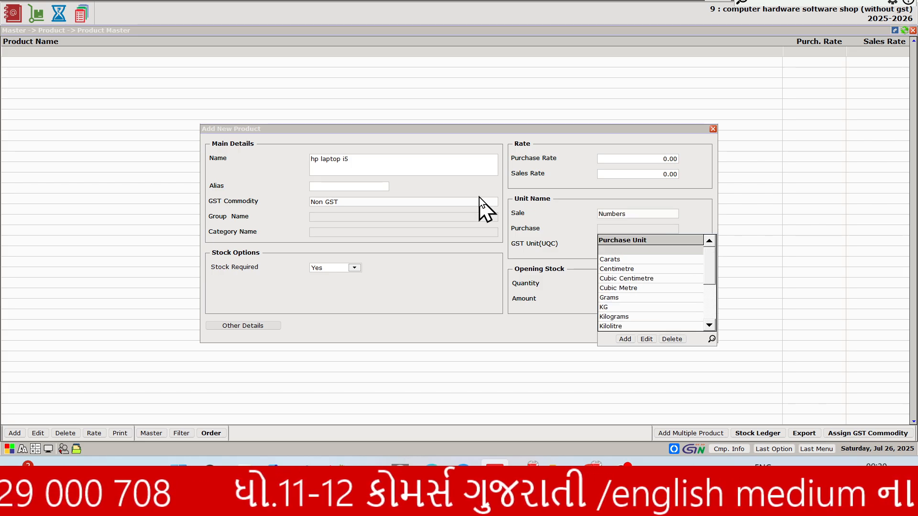
pyautogui.write('nu')
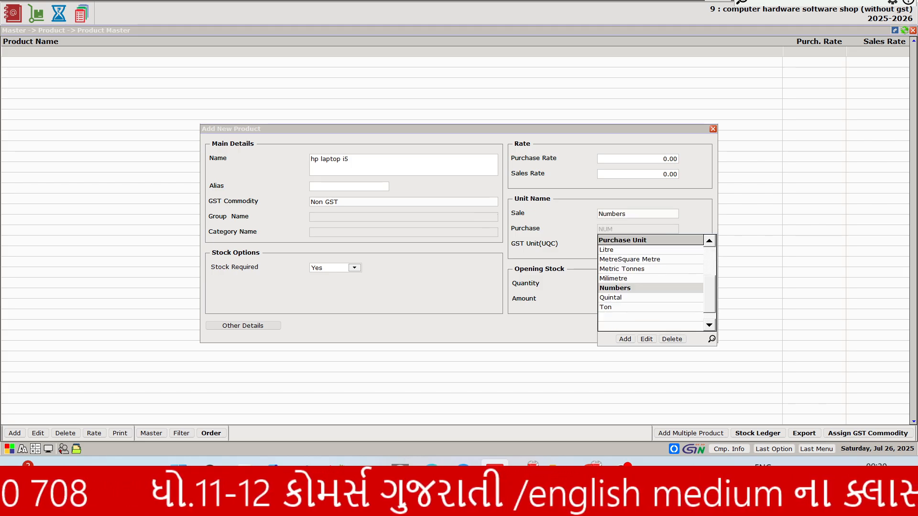
pyautogui.press('Return')
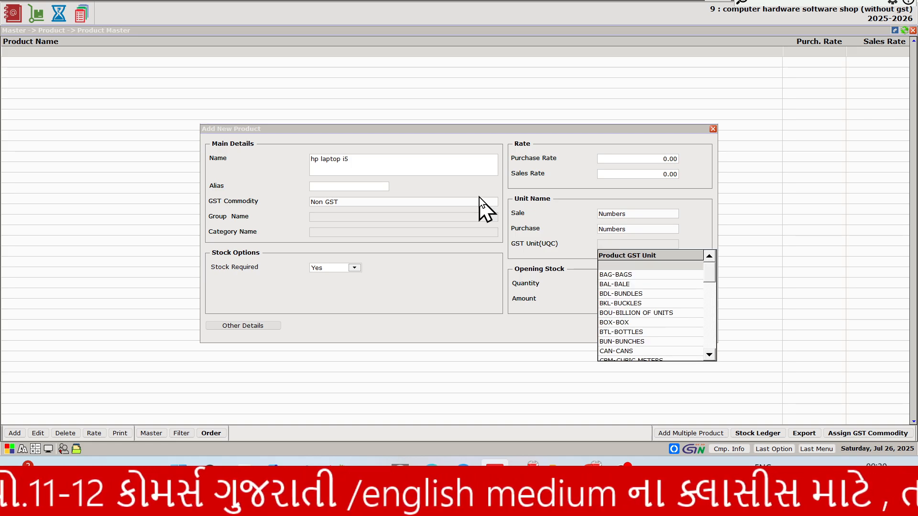
pyautogui.write('n')
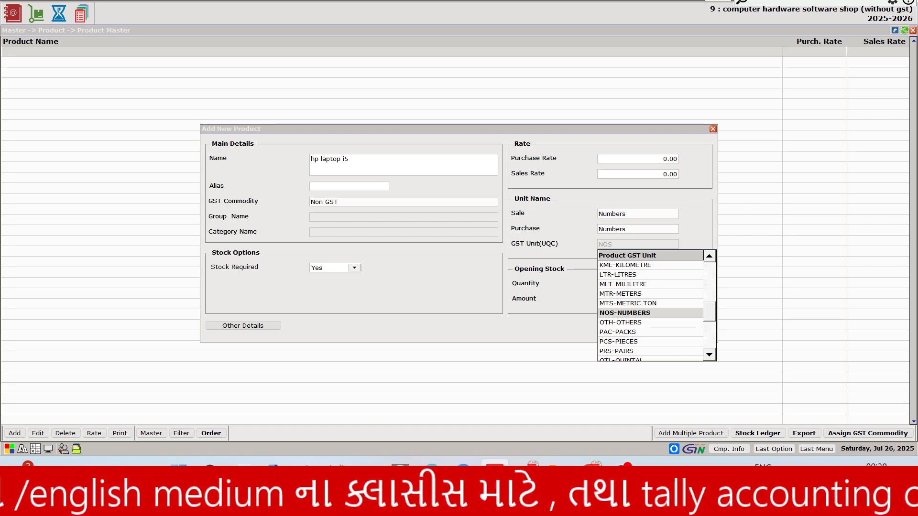
pyautogui.press('Return')
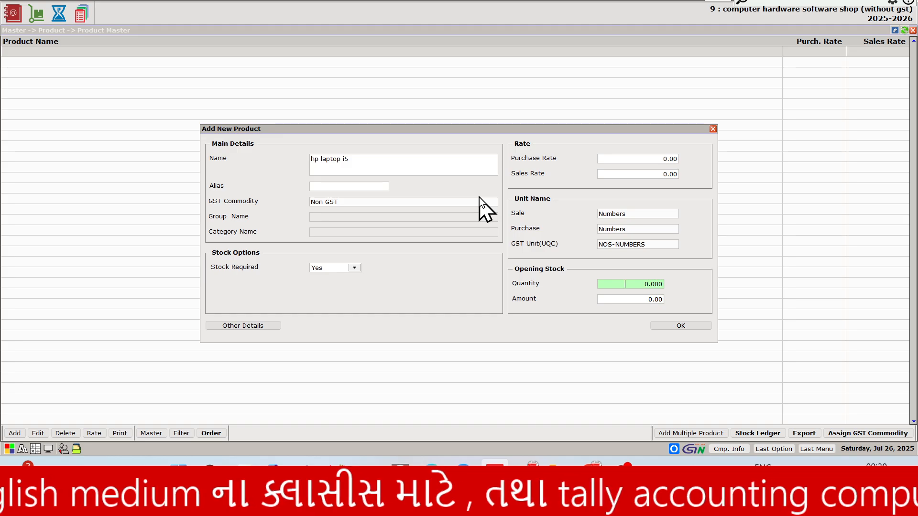
pyautogui.press('Return')
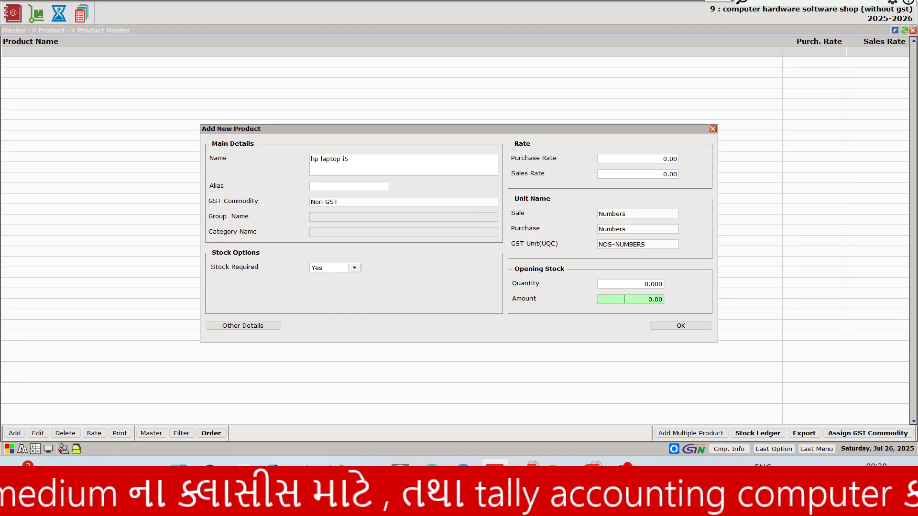
pyautogui.press('Return')
pyautogui.press('Return')
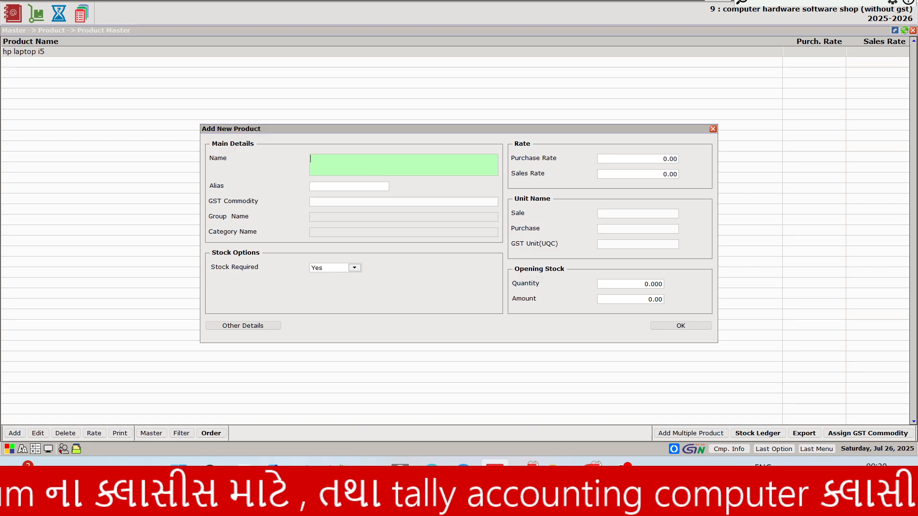
# Check the second item in the Chrome PDF and name the new product in Miracle "logistech mouse".
pyautogui.hotkey('alt', 'Tab')
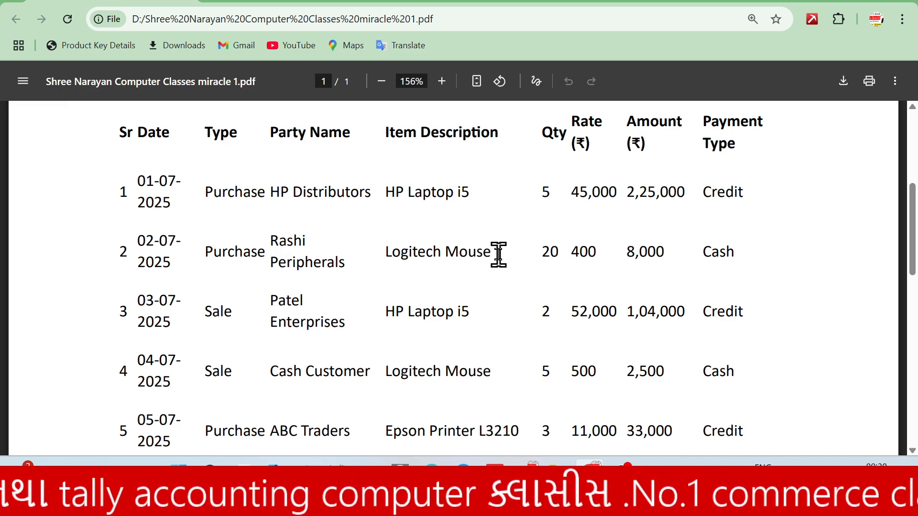
pyautogui.hotkey('alt', 'Tab')
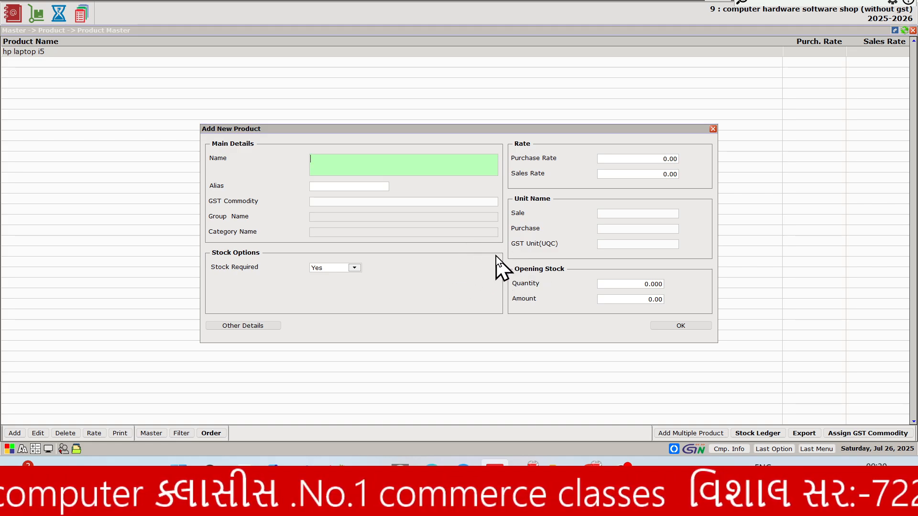
pyautogui.hotkey('alt', 'Tab')
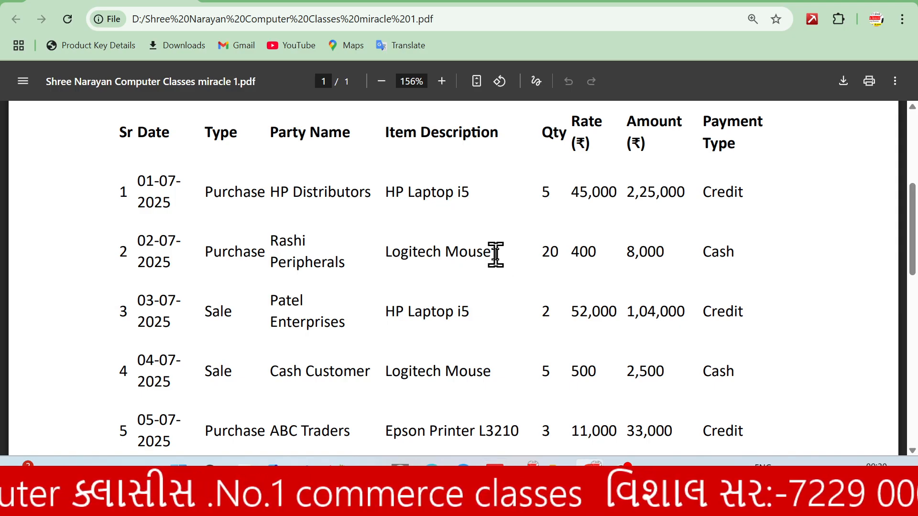
pyautogui.hotkey('alt', 'Tab')
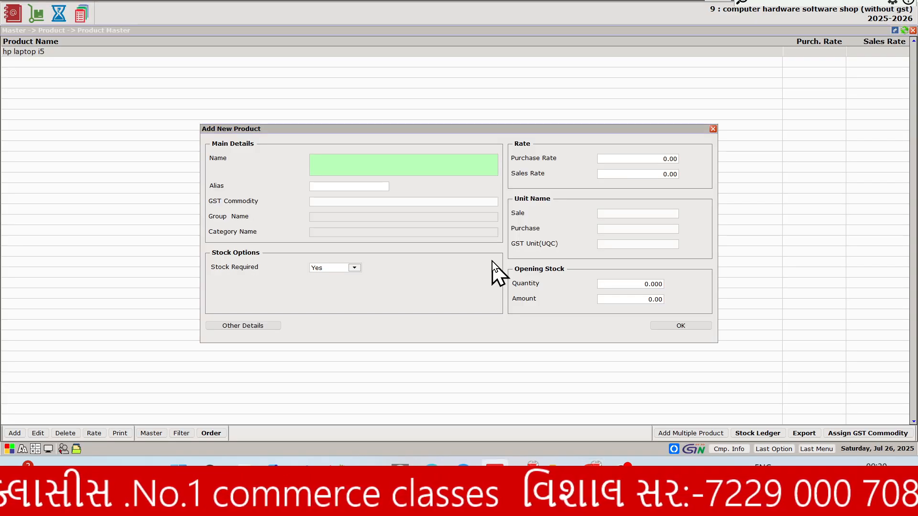
pyautogui.write('gistech')
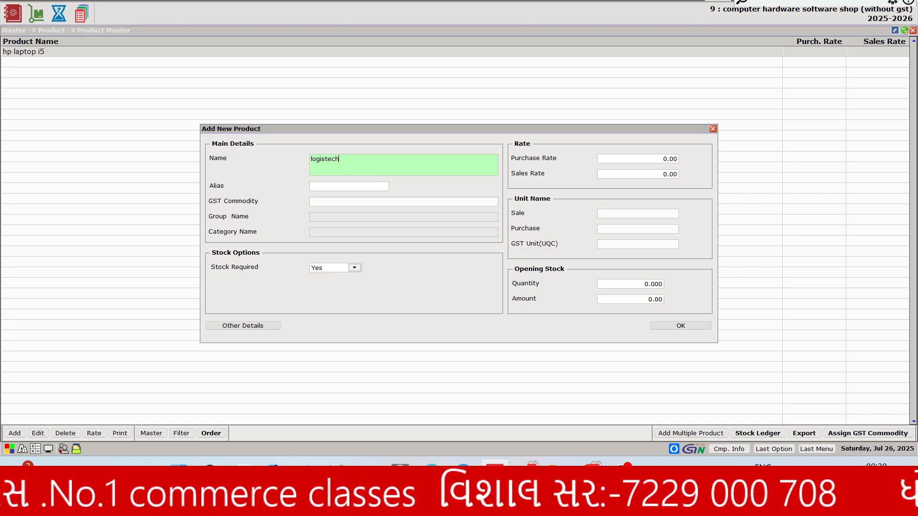
pyautogui.write(' mouse')
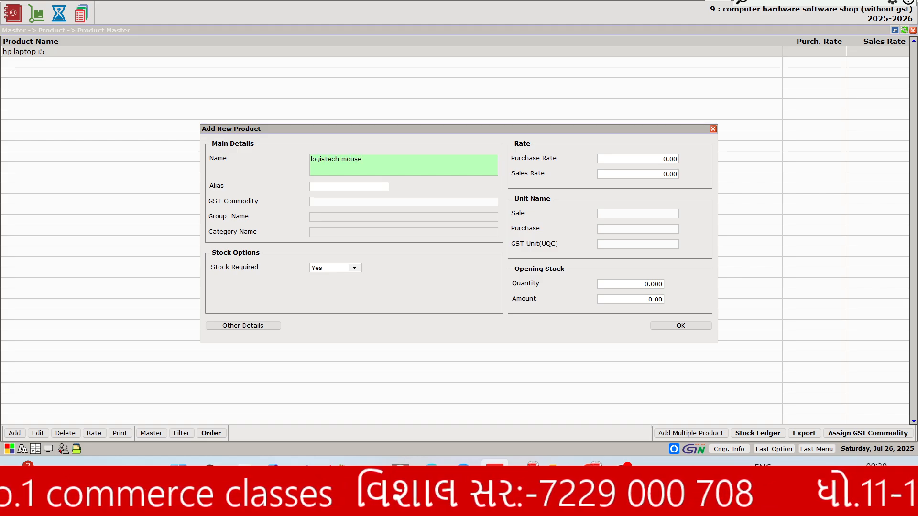
# Set the logistech mouse product's GST commodity to Non GST and keep Stock Required at Yes.
pyautogui.press('Return')
pyautogui.press('Return')
pyautogui.press('Down')
pyautogui.press('Down')
pyautogui.press('Down')
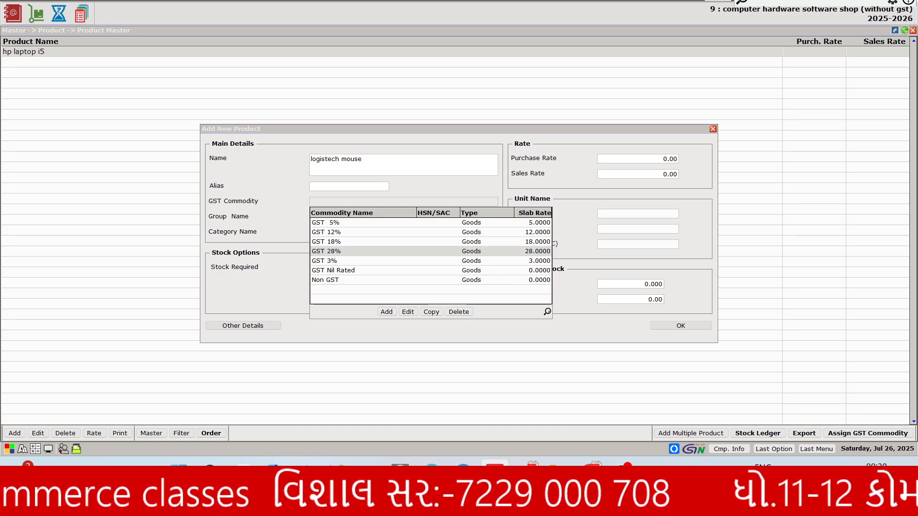
pyautogui.press('Down')
pyautogui.press('Down')
pyautogui.press('Down')
pyautogui.press('Return')
pyautogui.press('Return')
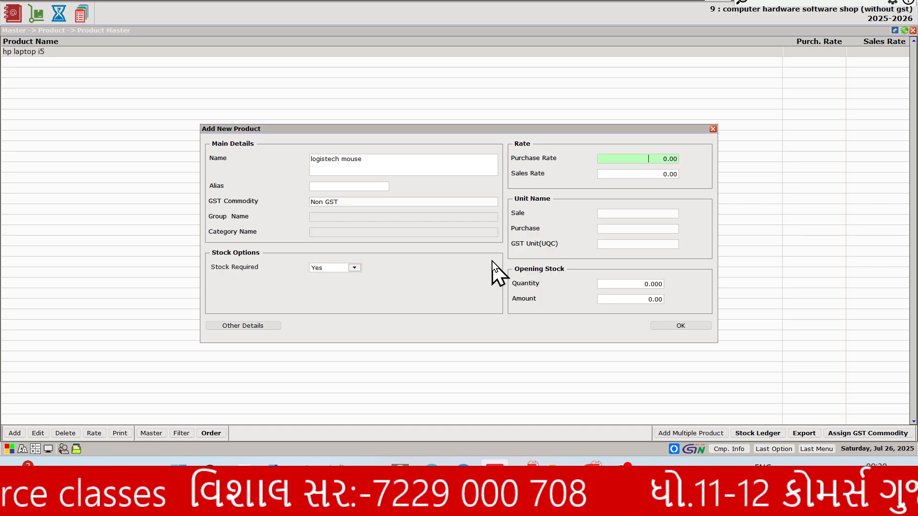
# Set the mouse's sale and purchase units to Numbers and GST unit to NOS-NUMBERS, then save it without rates or opening stock.
pyautogui.press('Return')
pyautogui.press('Return')
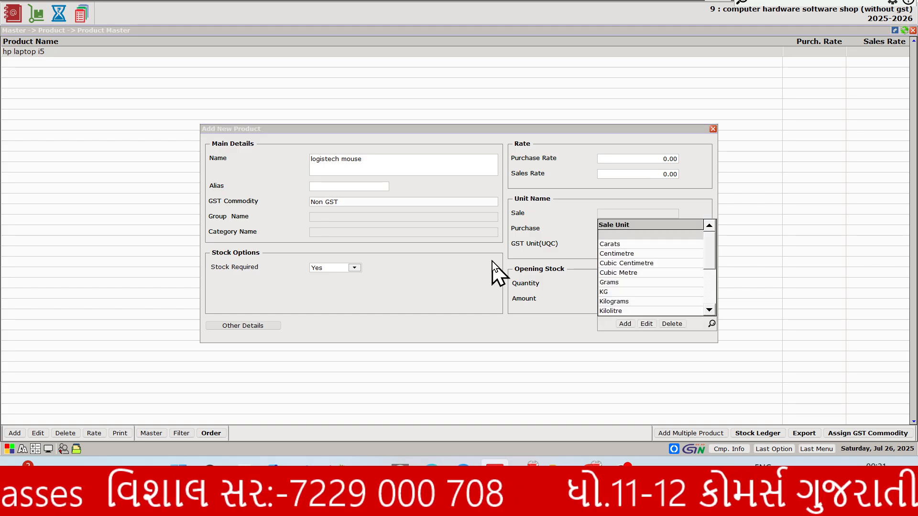
pyautogui.write('nu')
pyautogui.press('Return')
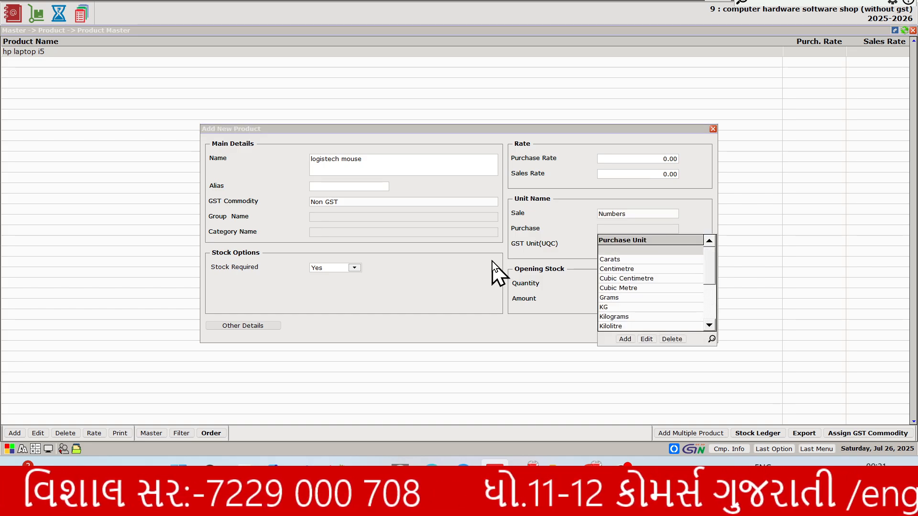
pyautogui.write('nu')
pyautogui.press('Return')
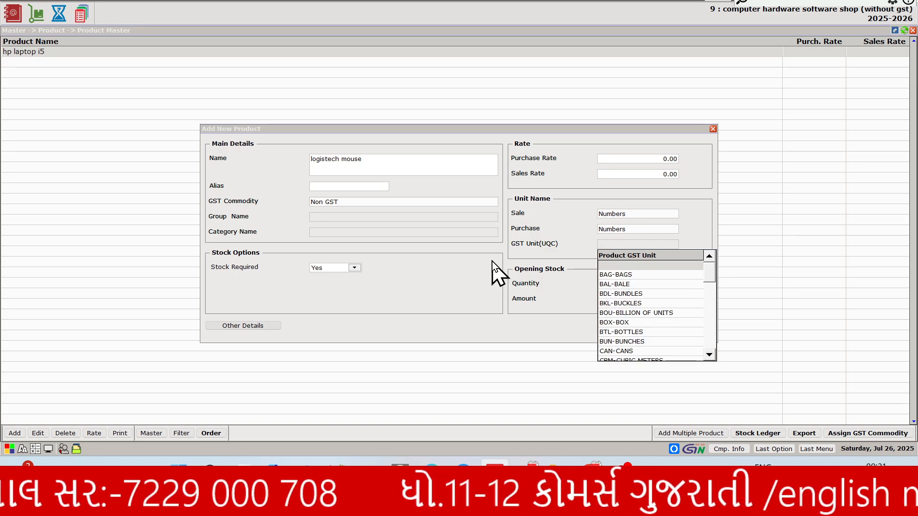
pyautogui.write('n')
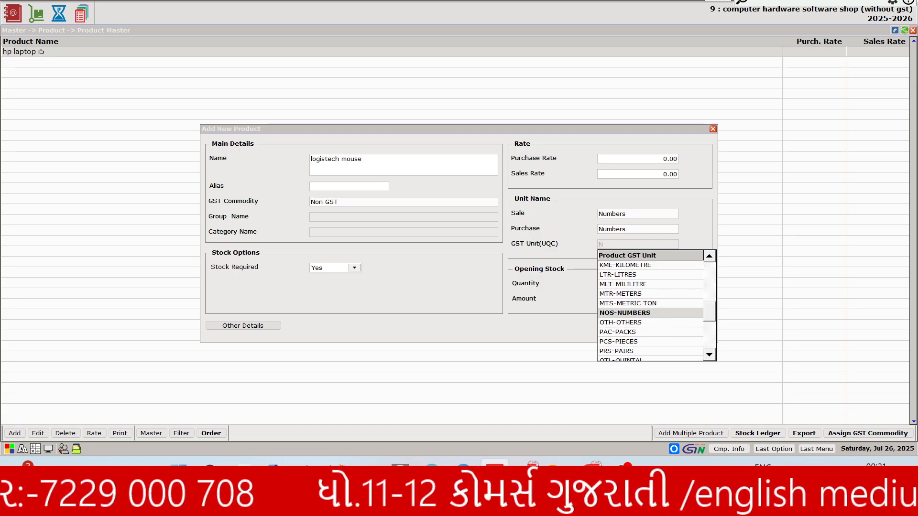
pyautogui.press('Return')
pyautogui.press('Return')
pyautogui.press('Return')
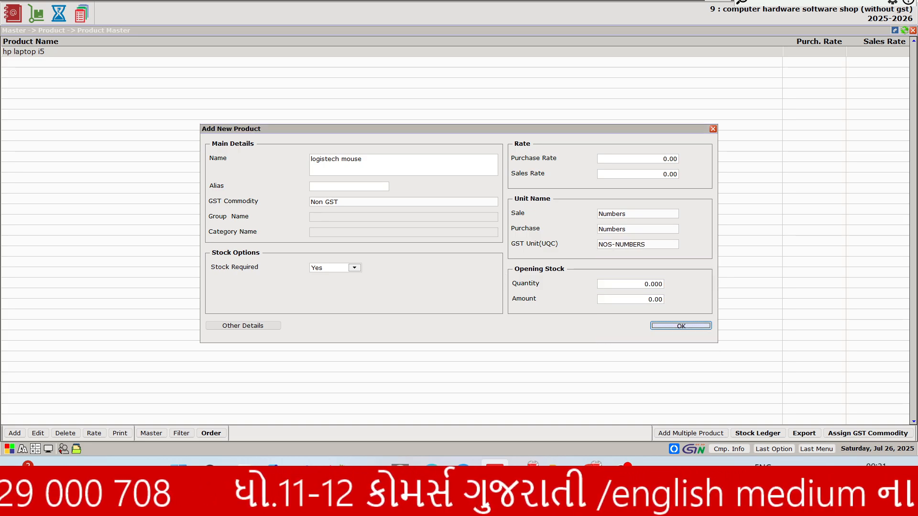
pyautogui.press('Return')
# Look up the Epson printer item in the Chrome PDF and name the new product in Miracle "epson printer l3210".
pyautogui.hotkey('alt', 'Tab')
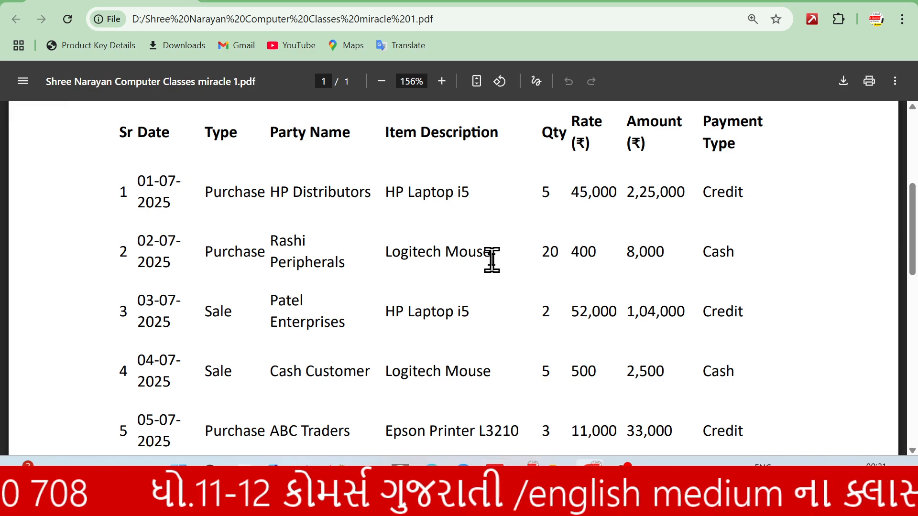
pyautogui.hotkey('alt', 'Tab')
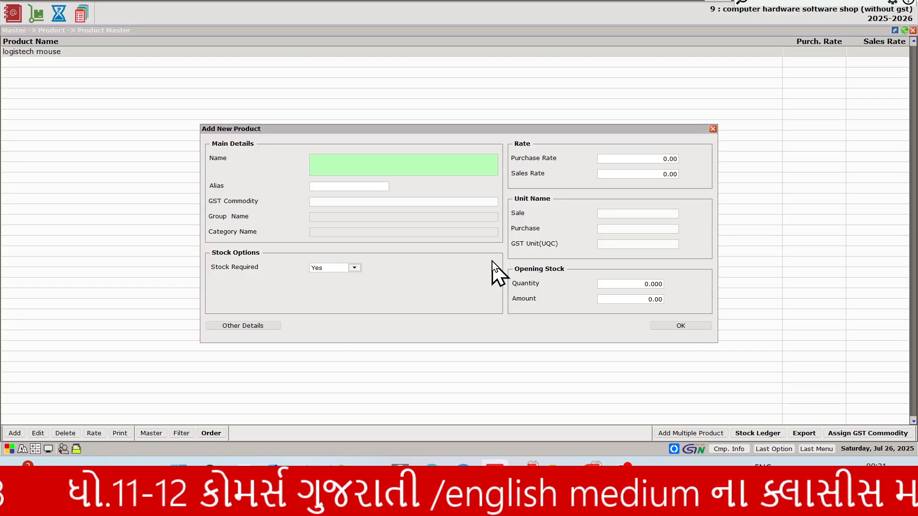
pyautogui.hotkey('alt', 'Tab')
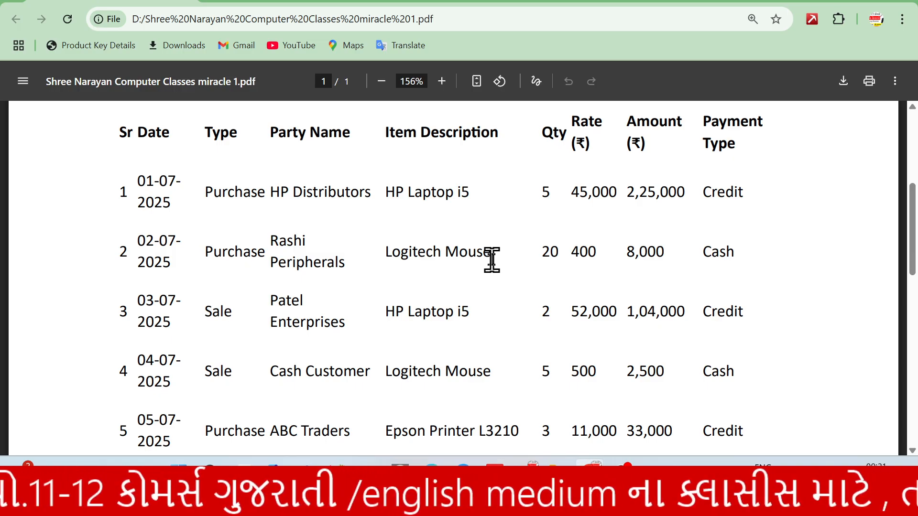
pyautogui.scroll(-5, 492, 260)
pyautogui.hotkey('alt', 'Tab')
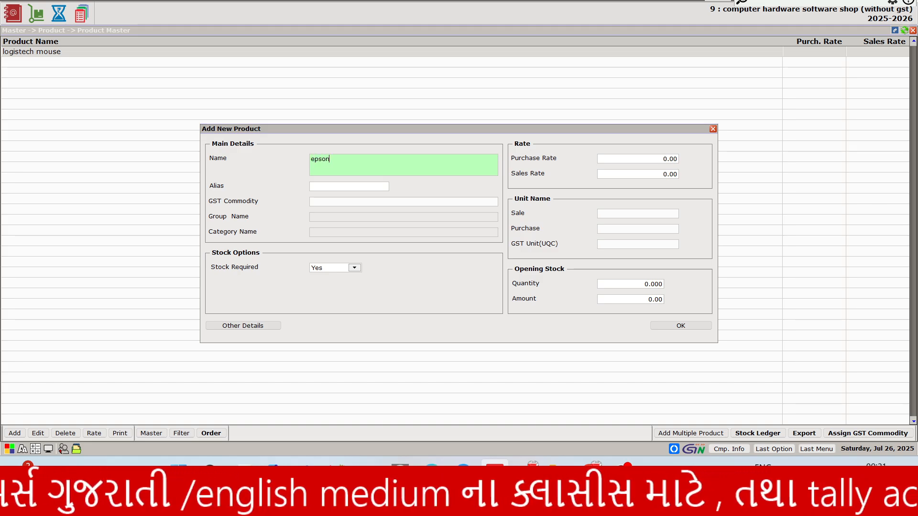
pyautogui.write('rinter')
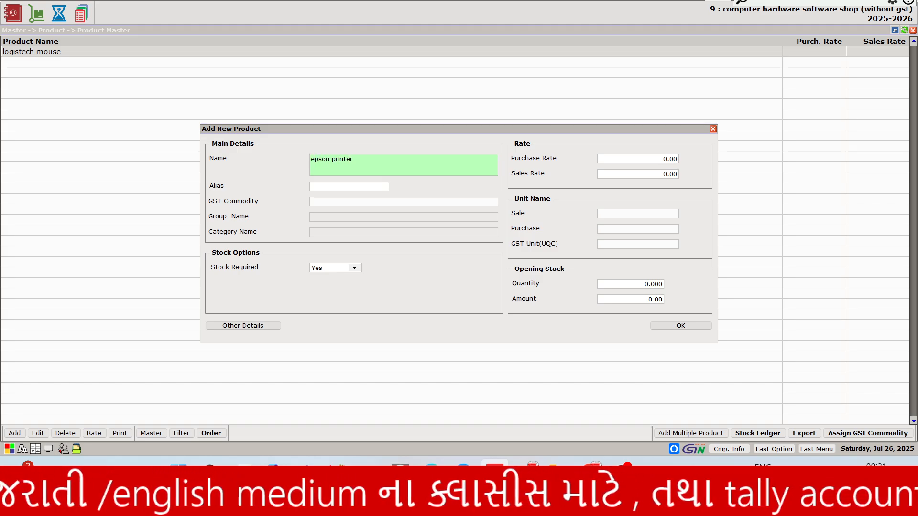
pyautogui.hotkey('alt', 'Tab')
pyautogui.hotkey('alt', 'Tab')
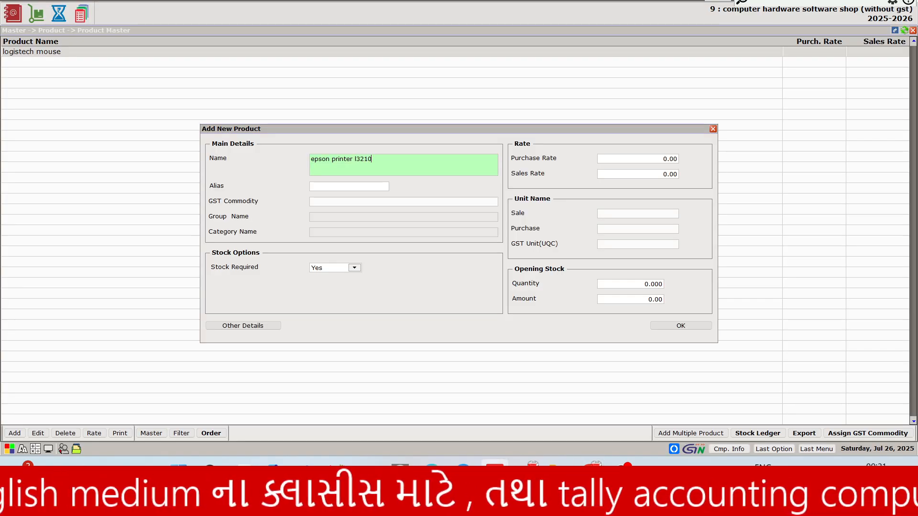
# Leave the epson printer l3210 product's alias blank and set its GST commodity to Non GST.
pyautogui.press('Return')
pyautogui.press('Return')
pyautogui.press('Return')
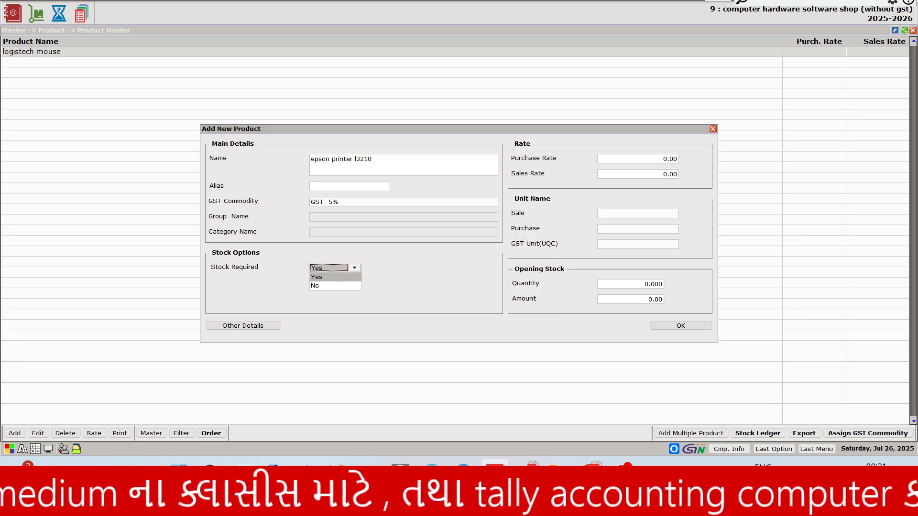
pyautogui.click(391, 201)
pyautogui.press('Down')
pyautogui.press('Down')
pyautogui.press('Down')
pyautogui.press('Down')
pyautogui.press('Down')
pyautogui.press('Down')
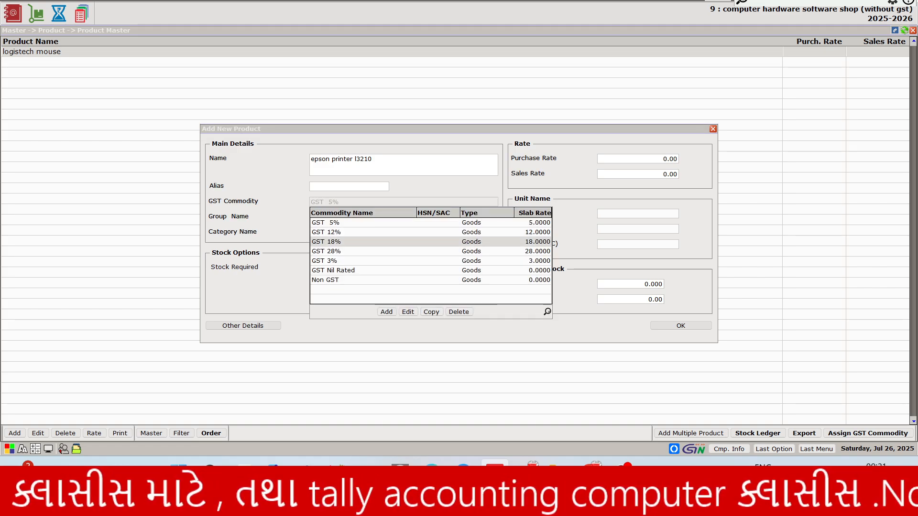
pyautogui.press('Return')
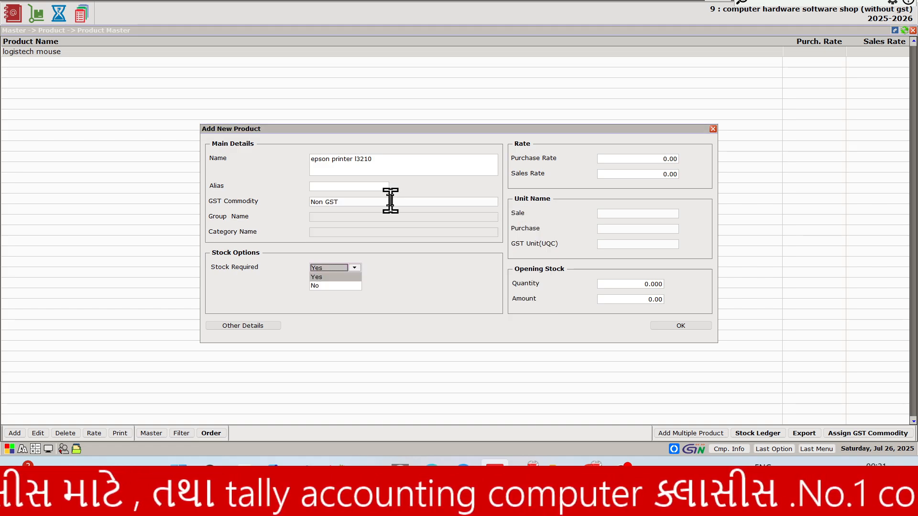
# Set the epson printer's sale and purchase units to Numbers and GST unit to NOS-NUMBERS, then save it without rates or opening stock.
pyautogui.press('Return')
pyautogui.press('Return')
pyautogui.press('Return')
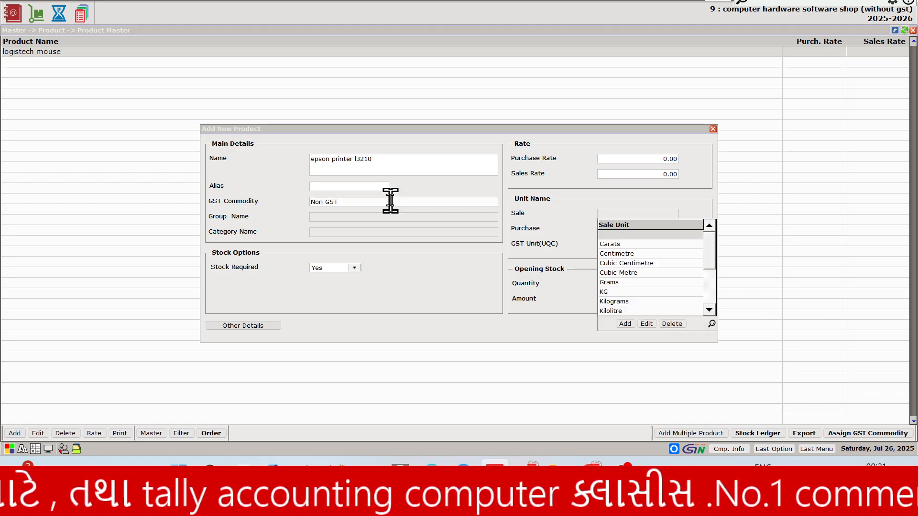
pyautogui.write('NU')
pyautogui.press('Return')
pyautogui.write('N')
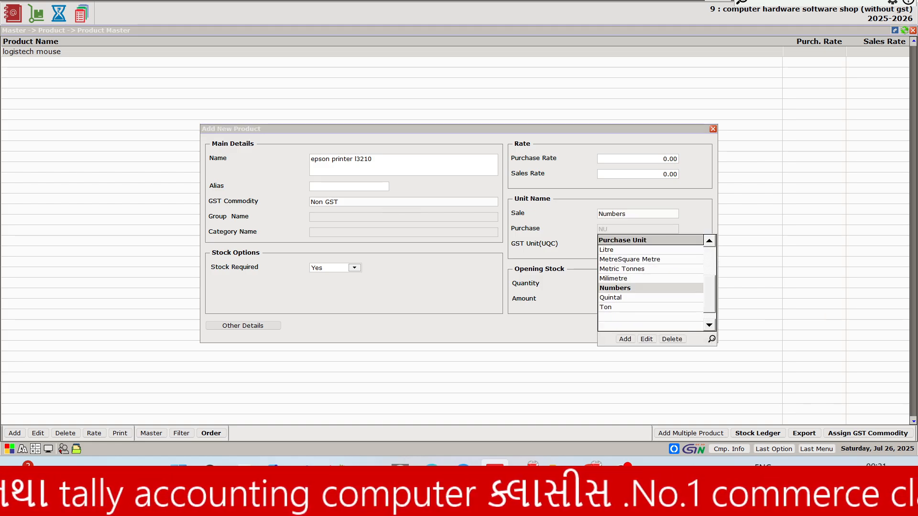
pyautogui.press('Return')
pyautogui.write('NO')
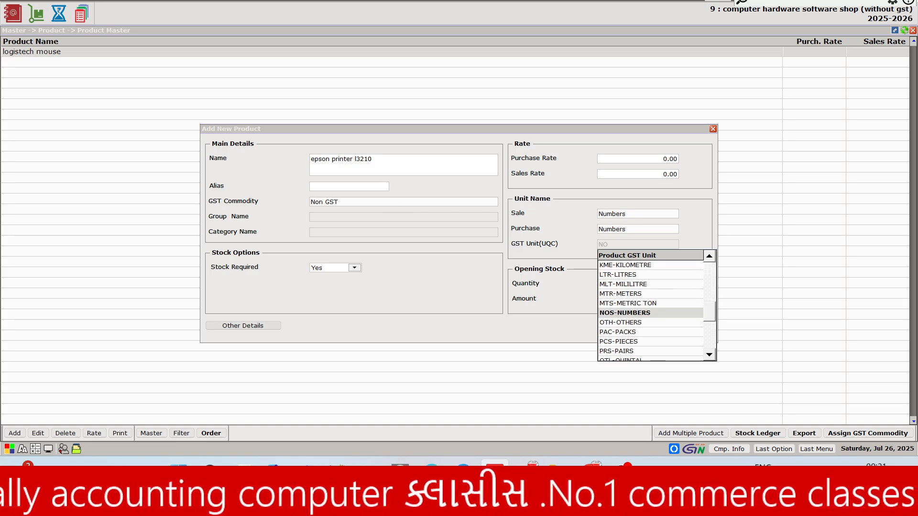
pyautogui.press('Return')
pyautogui.press('Return')
pyautogui.press('Return')
pyautogui.press('Return')
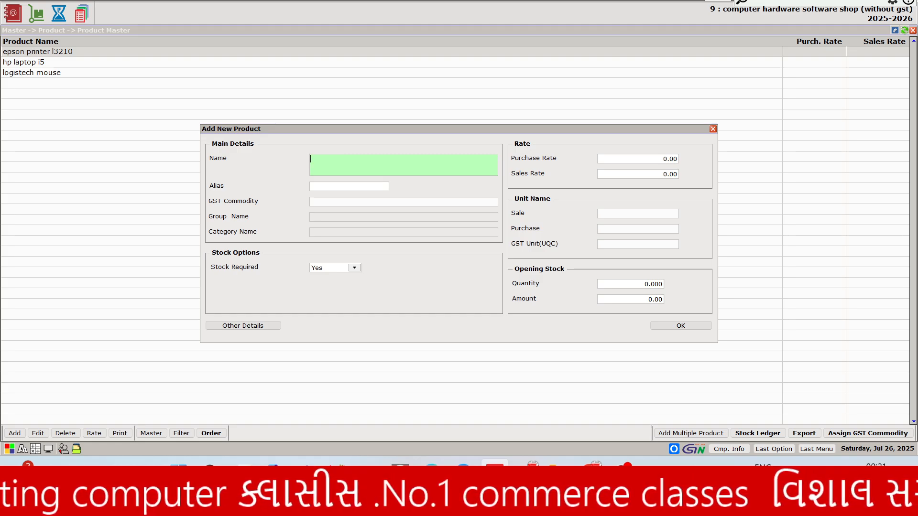
# Look up the WD hard drive item in the Chrome PDF and name the new product in Miracle "wd external harddrive 1tb".
pyautogui.hotkey('alt', 'Tab')
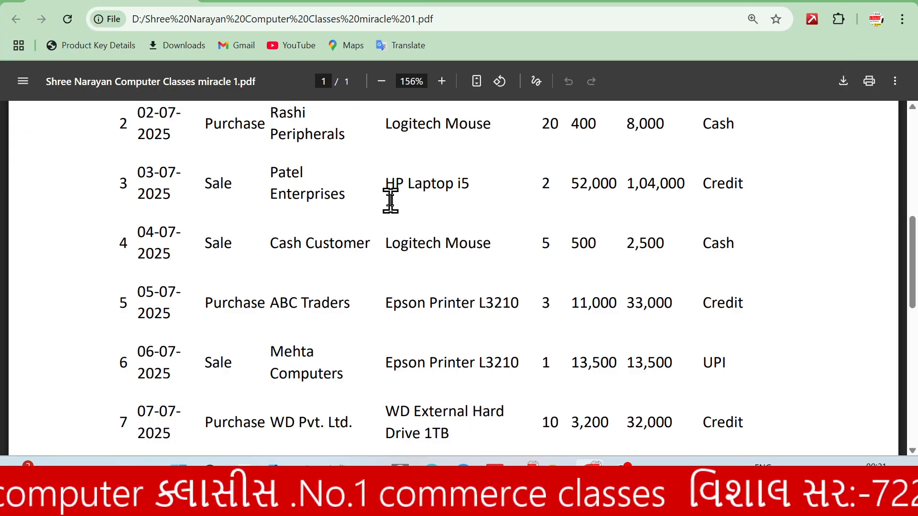
pyautogui.scroll(-3, 390, 200)
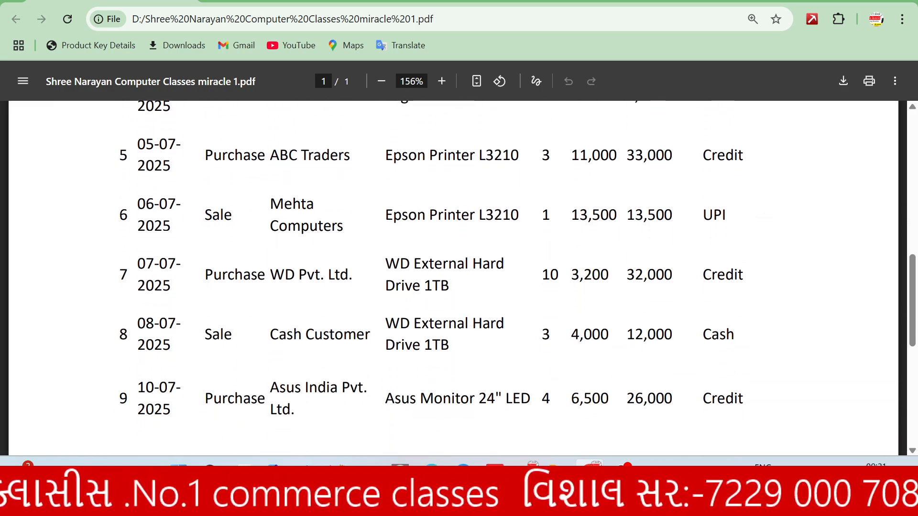
pyautogui.hotkey('alt', 'Tab')
pyautogui.write('wd')
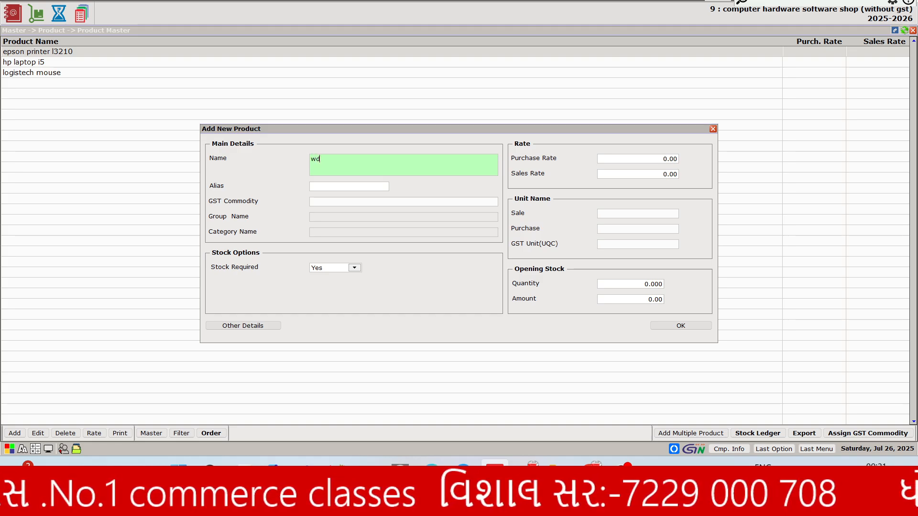
pyautogui.write(' externa')
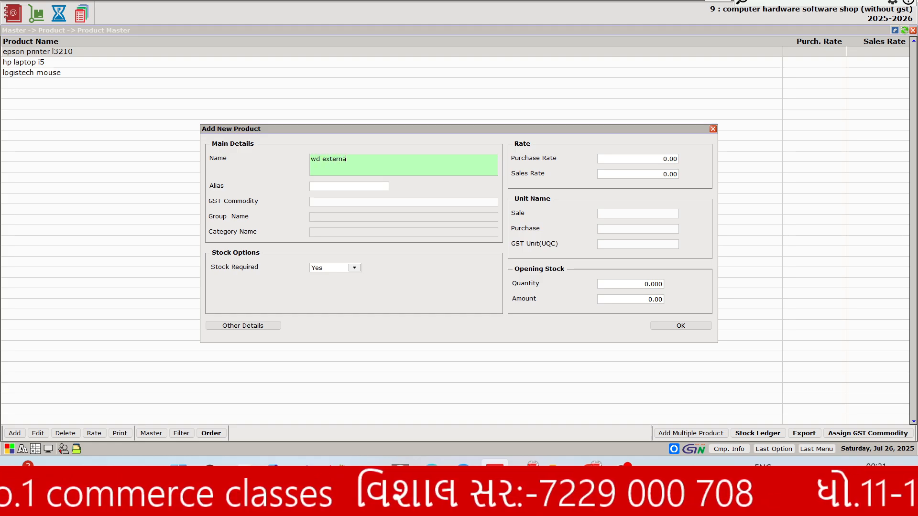
pyautogui.write('l harddr')
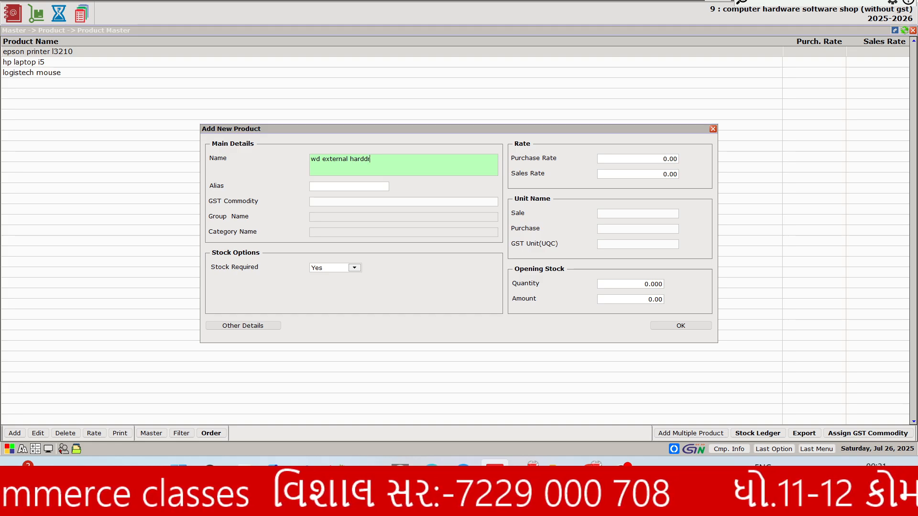
pyautogui.write('ive 1tb')
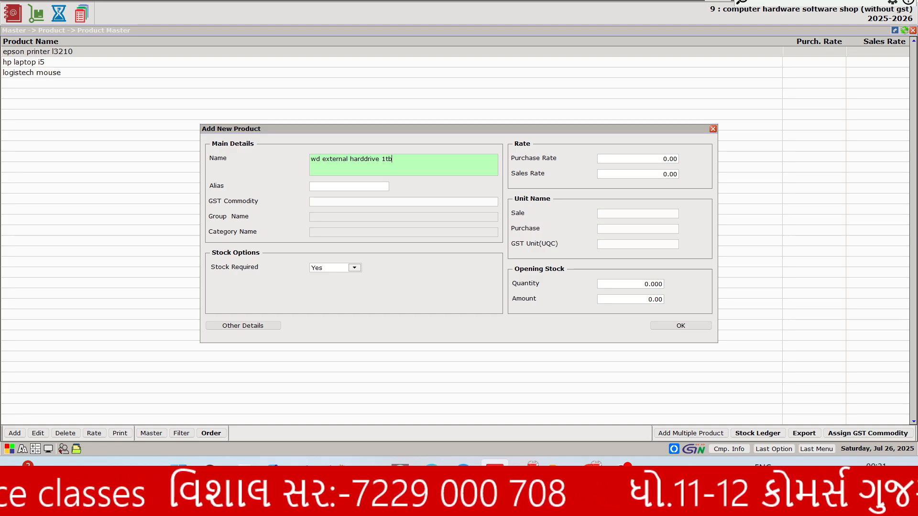
# Leave the wd external harddrive 1tb product's alias blank and set its GST commodity to Non GST.
pyautogui.press('Return')
pyautogui.press('Return')
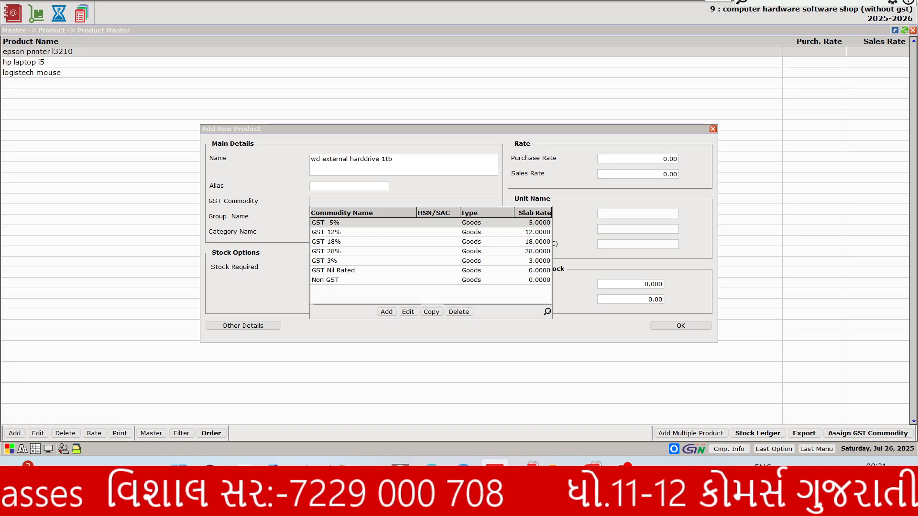
pyautogui.press('Down')
pyautogui.press('Down')
pyautogui.press('Down')
pyautogui.press('Down')
pyautogui.press('Down')
pyautogui.press('Down')
pyautogui.press('Return')
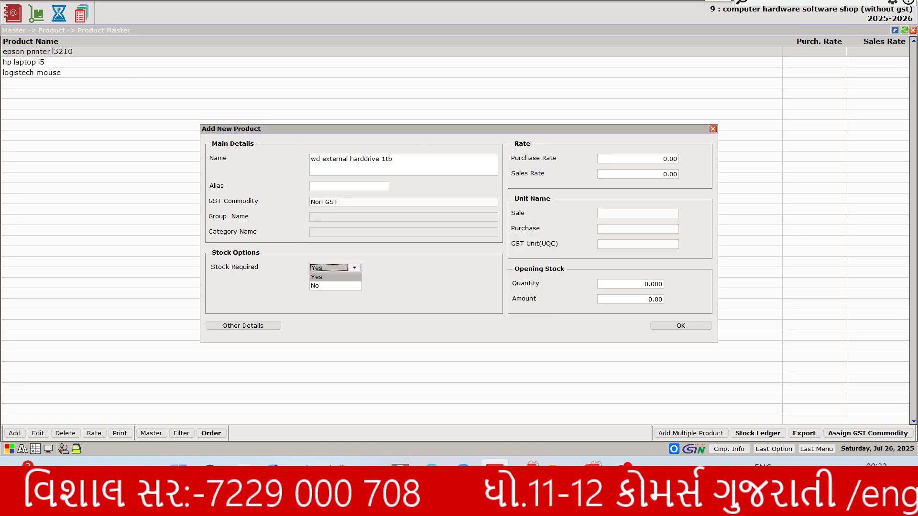
# Set the hard drive's sale and purchase units to Numbers and GST unit to NOS-NUMBERS, then save it with Stock Required at Yes.
pyautogui.press('Return')
pyautogui.press('Return')
pyautogui.press('Return')
pyautogui.write('n')
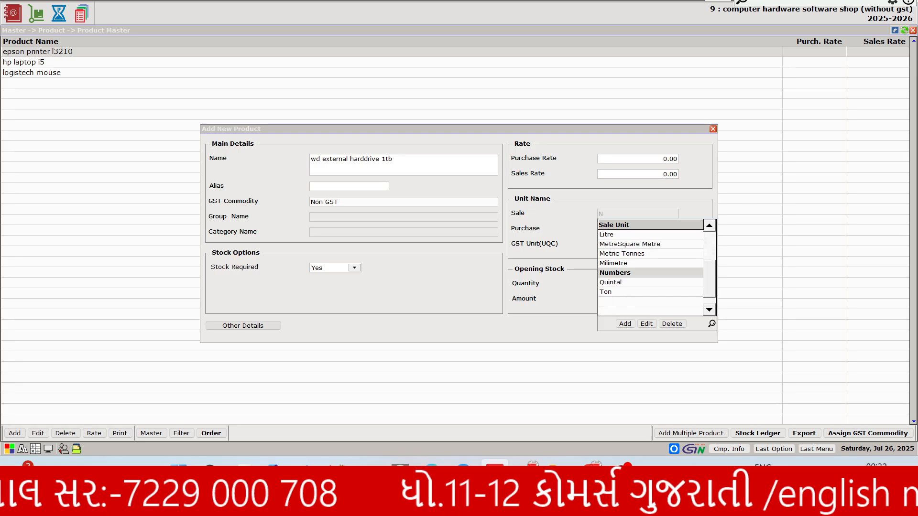
pyautogui.press('Return')
pyautogui.write('n')
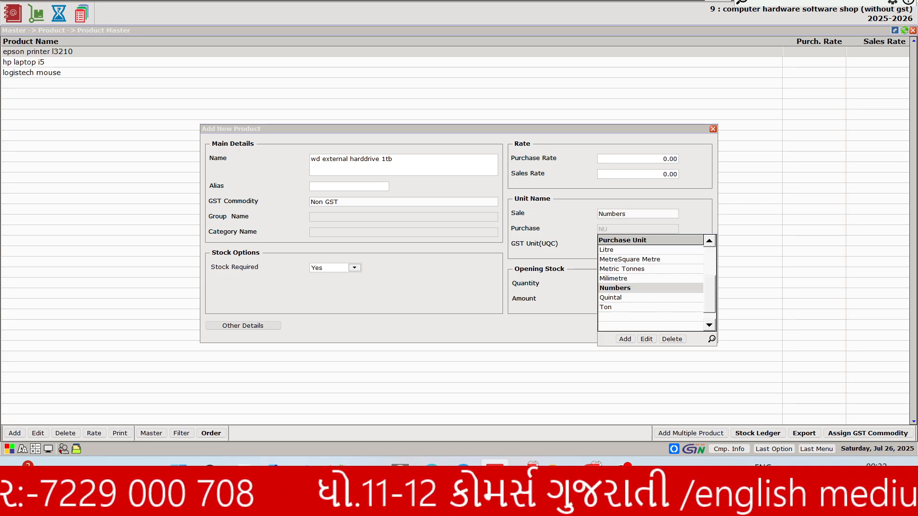
pyautogui.press('Return')
pyautogui.write('n')
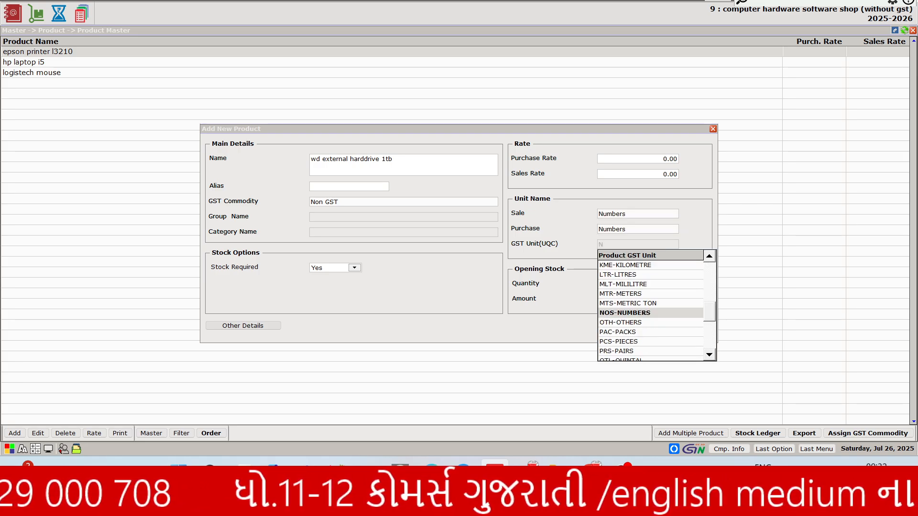
pyautogui.press('Return')
pyautogui.press('Return')
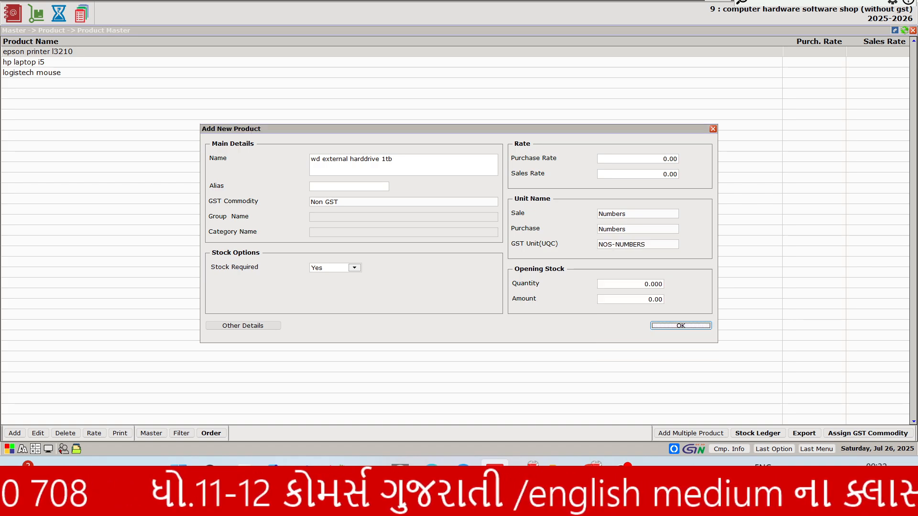
pyautogui.press('Return')
# Look up the Asus monitor item in the Chrome PDF and name the new product in Miracle "asus monitor 24 led".
pyautogui.hotkey('alt', 'Tab')
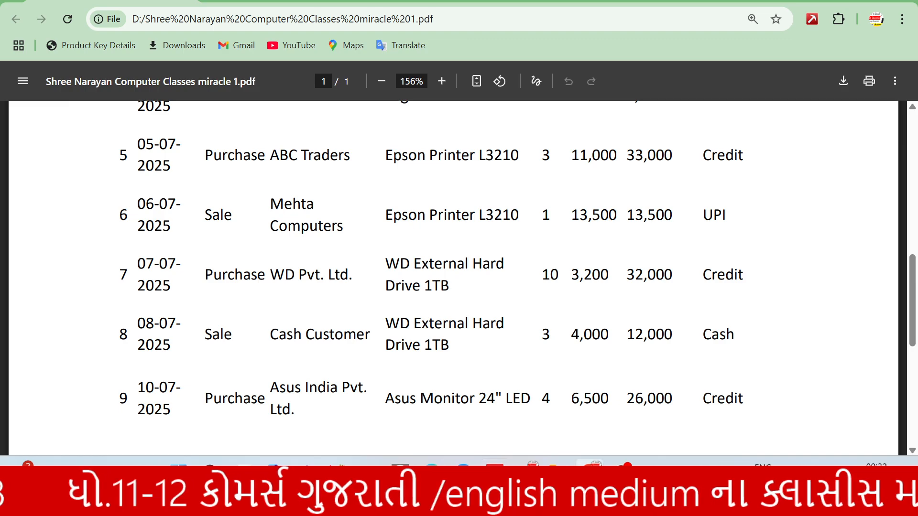
pyautogui.scroll(-3, 459, 277)
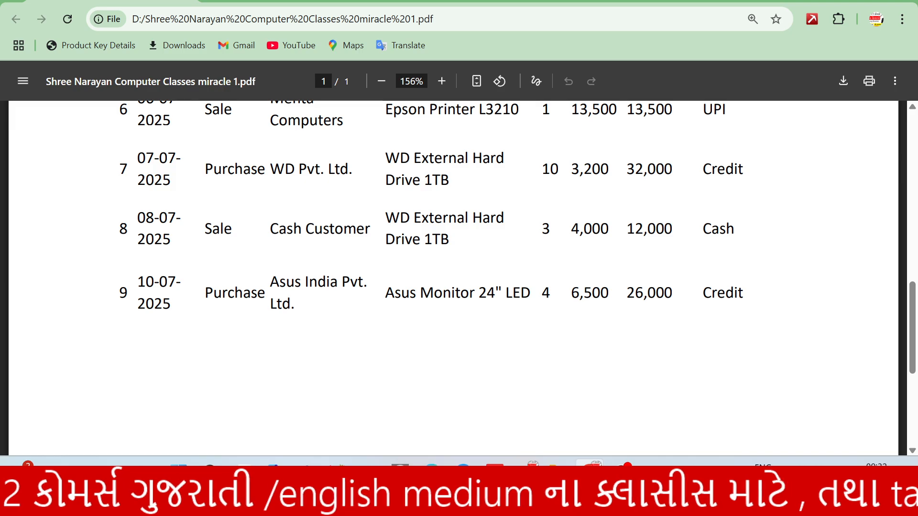
pyautogui.hotkey('alt', 'Tab')
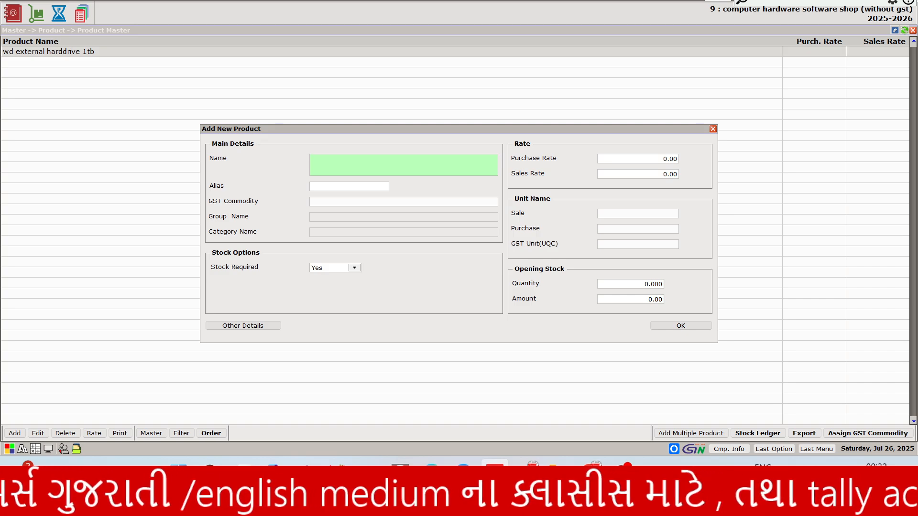
pyautogui.write('asus m')
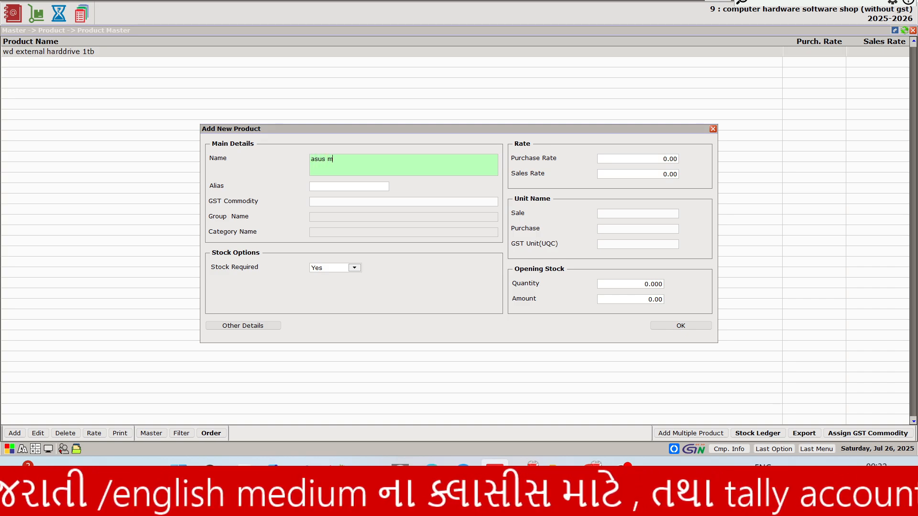
pyautogui.write('otonitor')
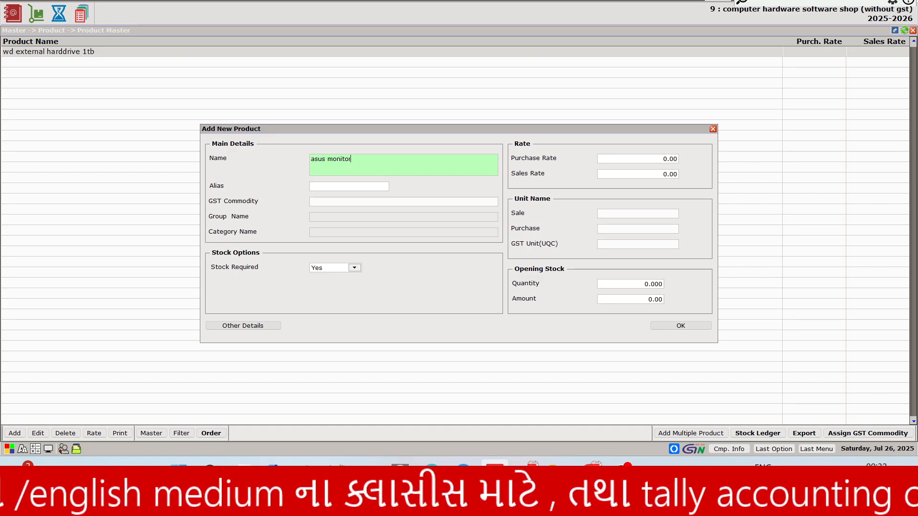
pyautogui.write(' 24')
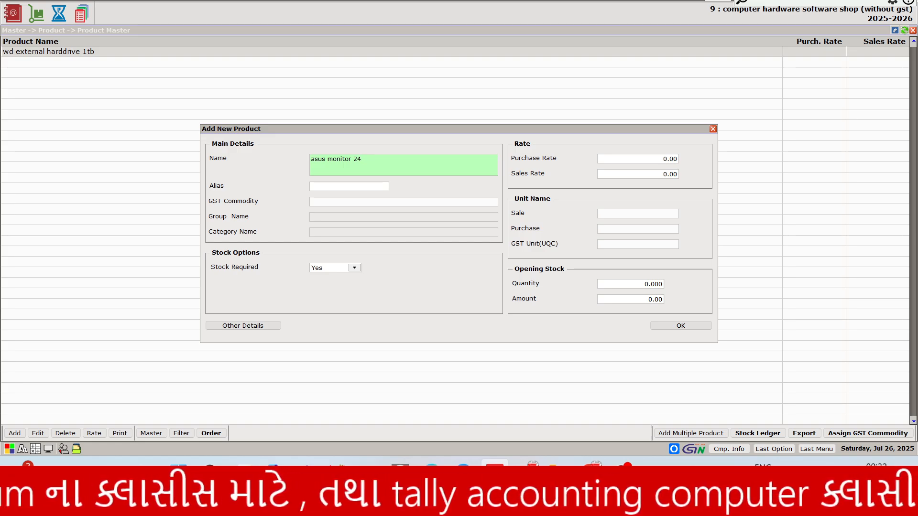
pyautogui.write(' led')
# Leave the asus monitor 24 led product's alias blank and set its GST commodity to Non GST.
pyautogui.press('Return')
pyautogui.press('Return')
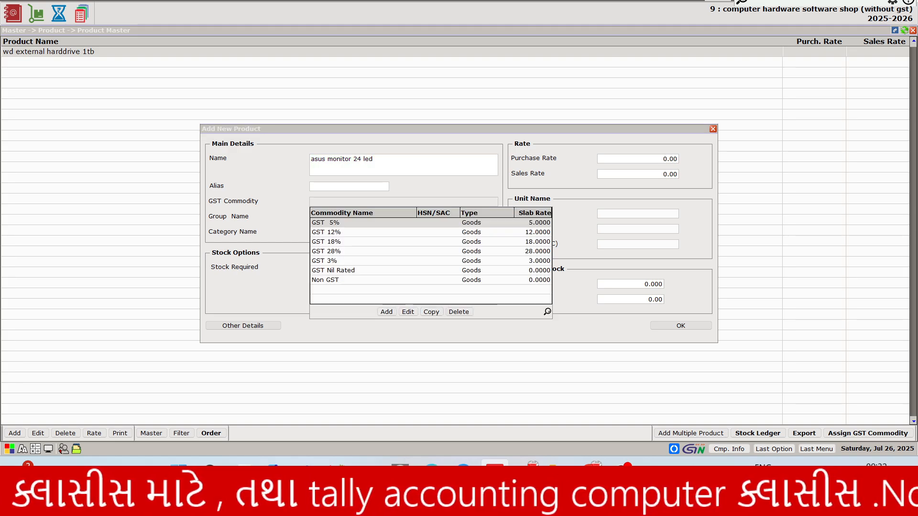
pyautogui.press('Down')
pyautogui.press('Down')
pyautogui.press('Down')
pyautogui.press('Down')
pyautogui.press('Down')
pyautogui.press('Down')
pyautogui.press('Return')
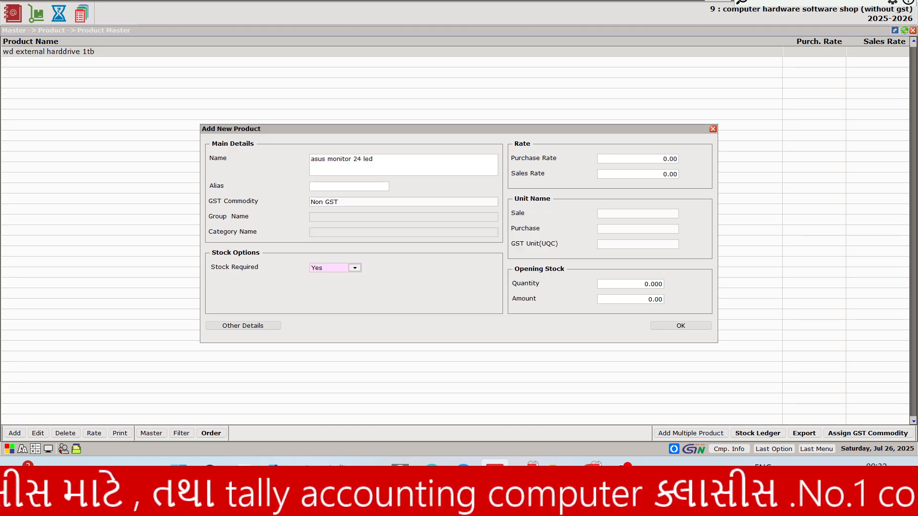
# Set the asus monitor's sale and purchase units to Numbers and GST unit to NOS-NUMBERS, then save it without rates or opening stock.
pyautogui.press('Return')
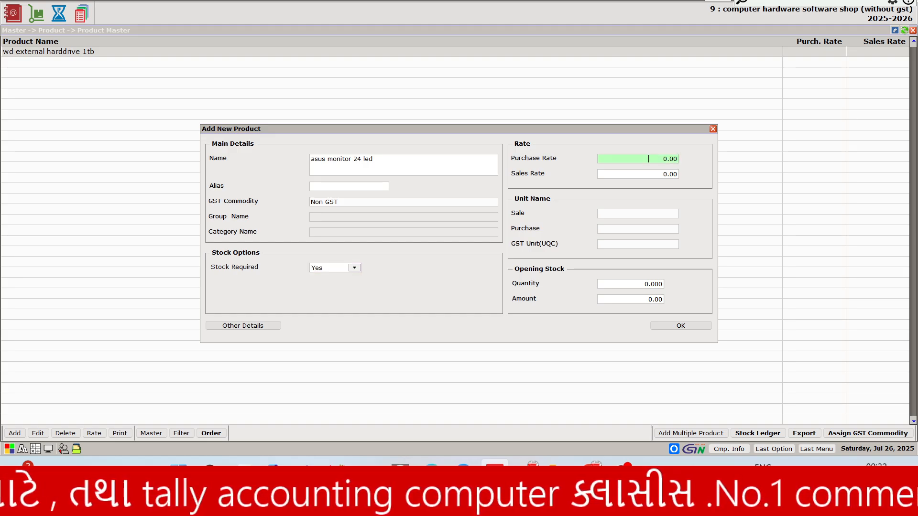
pyautogui.press('Return')
pyautogui.press('Return')
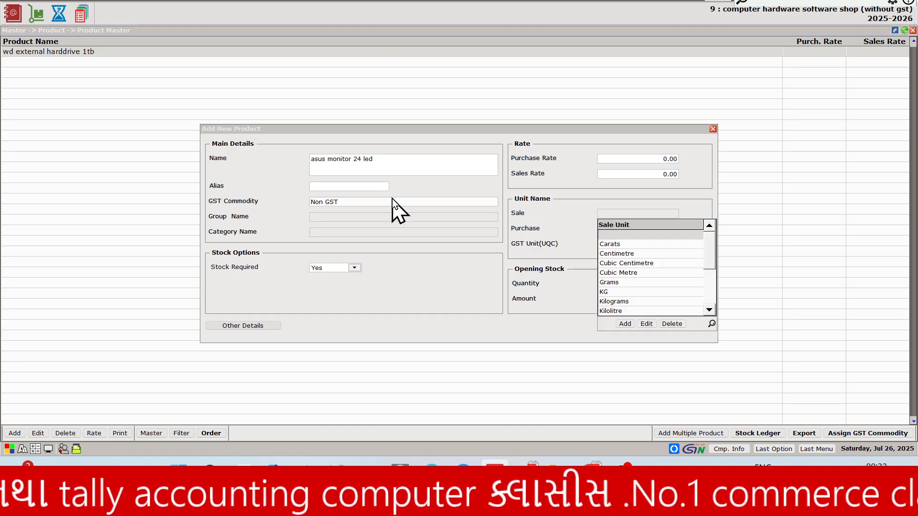
pyautogui.write('n')
pyautogui.press('Return')
pyautogui.write('n')
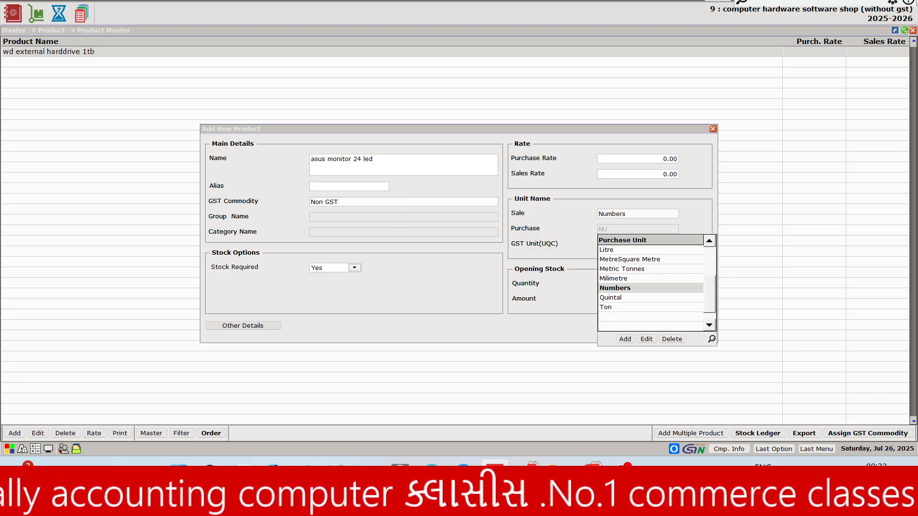
pyautogui.press('Return')
pyautogui.write('n')
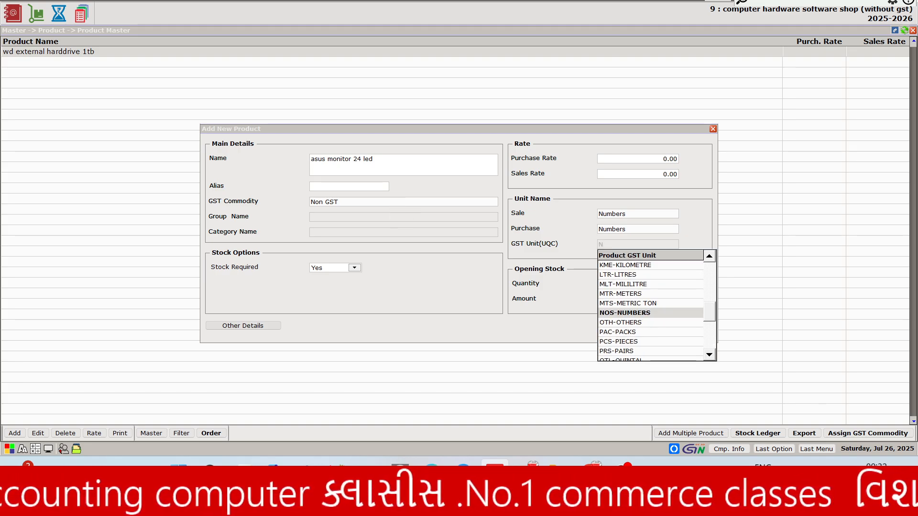
pyautogui.write('o')
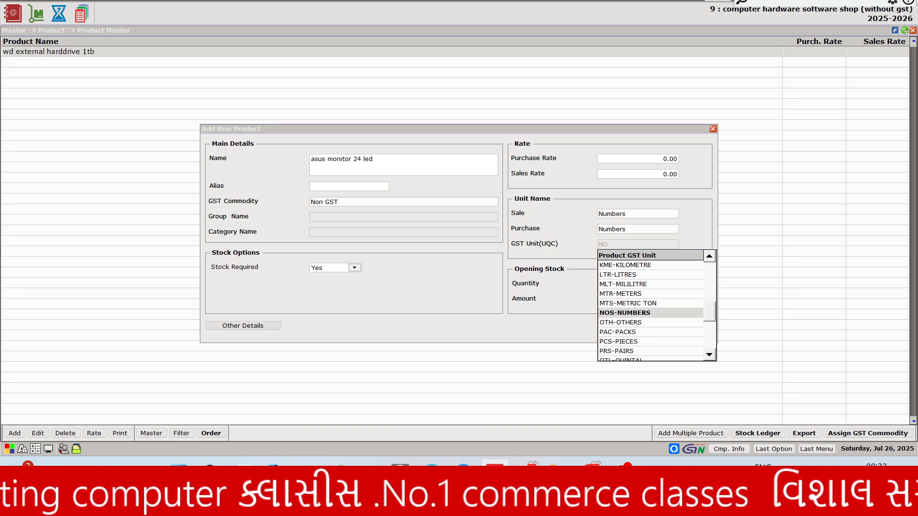
pyautogui.press('Return')
pyautogui.press('Return')
pyautogui.press('Return')
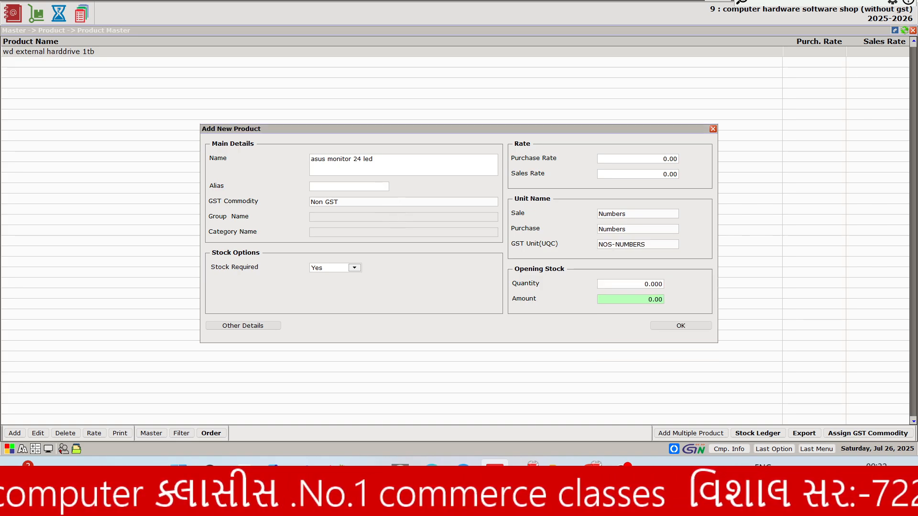
pyautogui.press('Return')
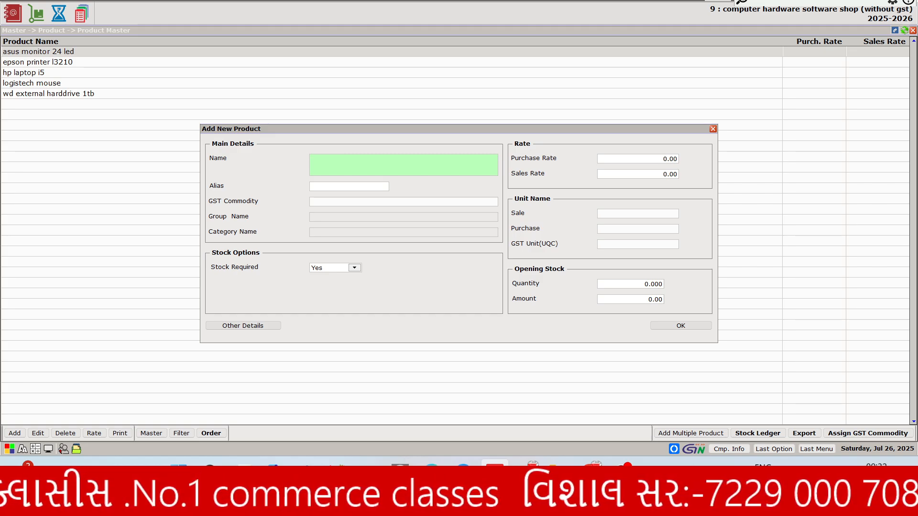
# Close the blank product form and the product master, and open the Purchase Invoice voucher list.
pyautogui.press('Escape')
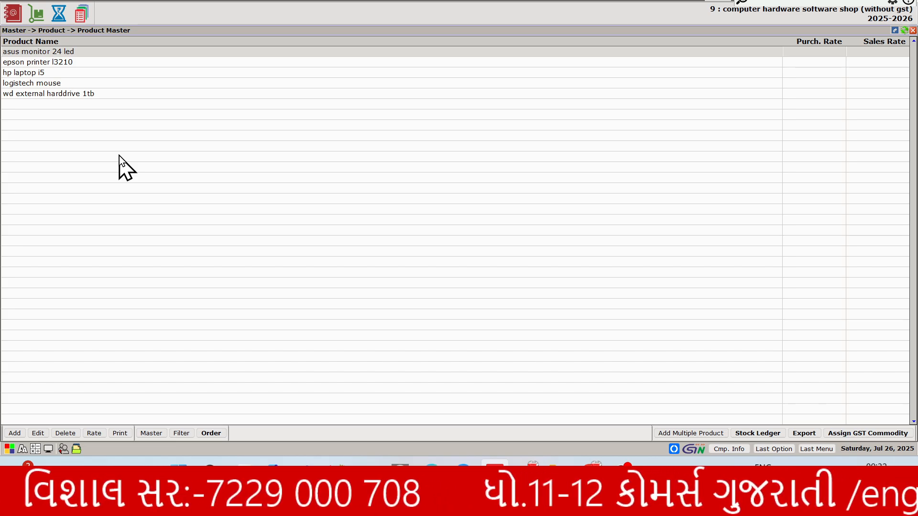
pyautogui.press('Escape')
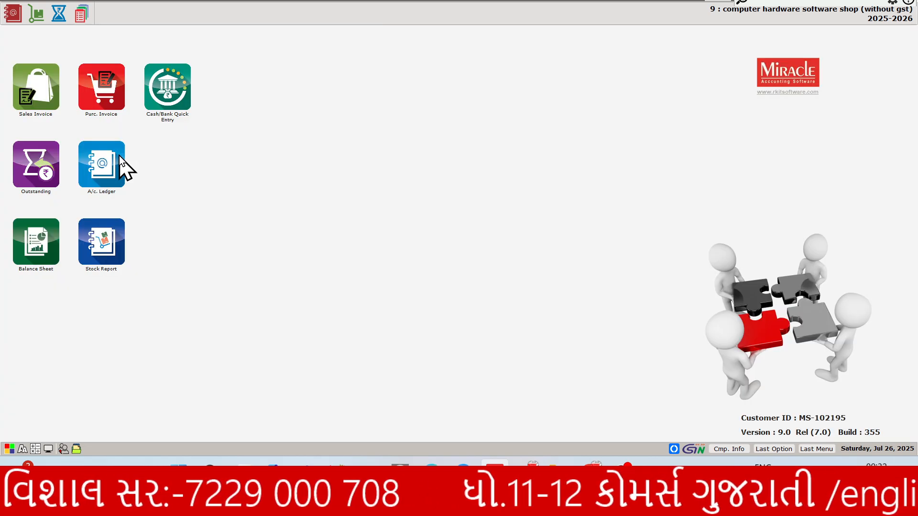
pyautogui.click(72, 1)
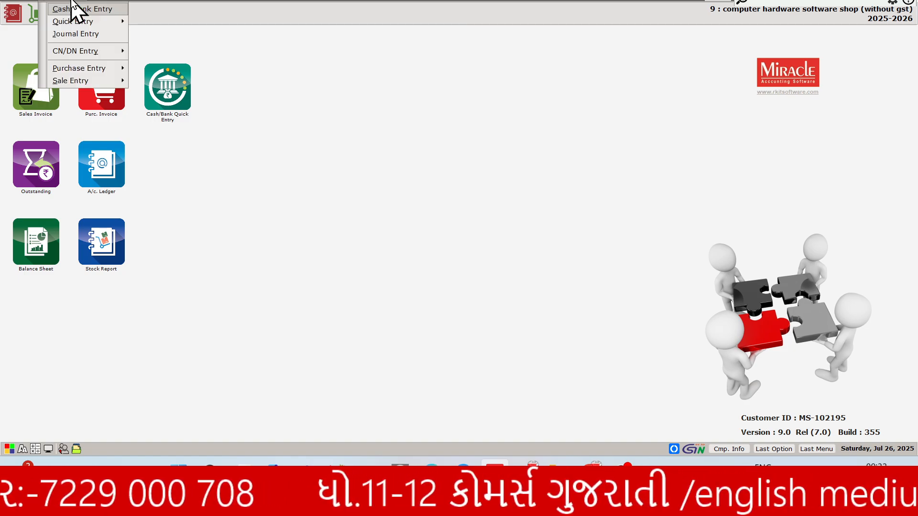
pyautogui.press('Down')
pyautogui.press('Down')
pyautogui.press('Down')
pyautogui.press('Down')
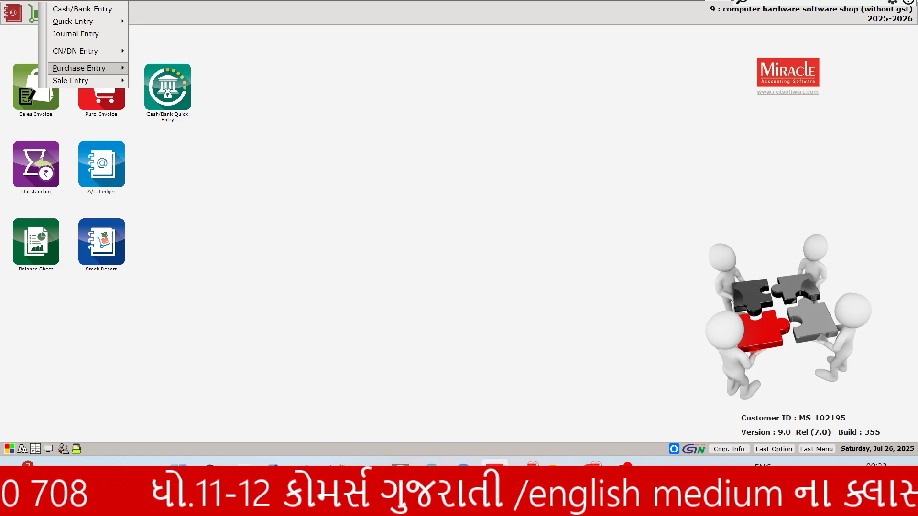
pyautogui.press('Right')
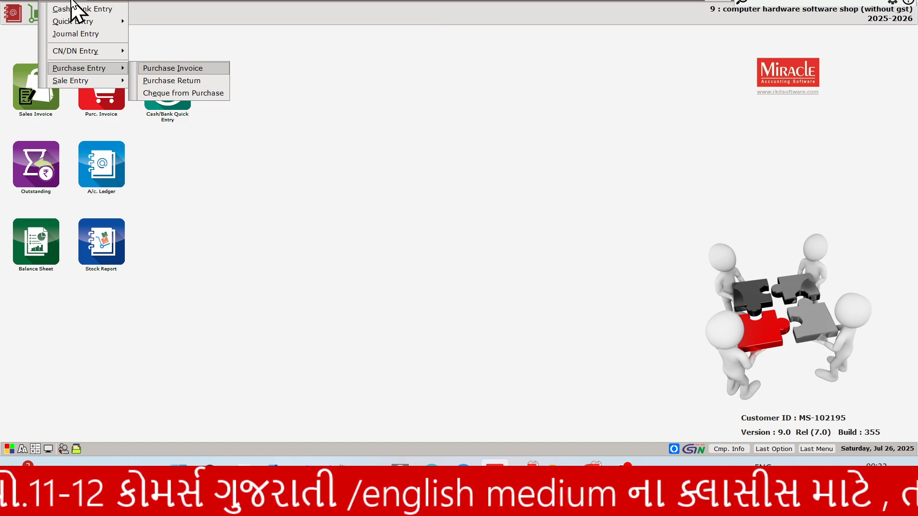
pyautogui.press('Down')
pyautogui.press('Down')
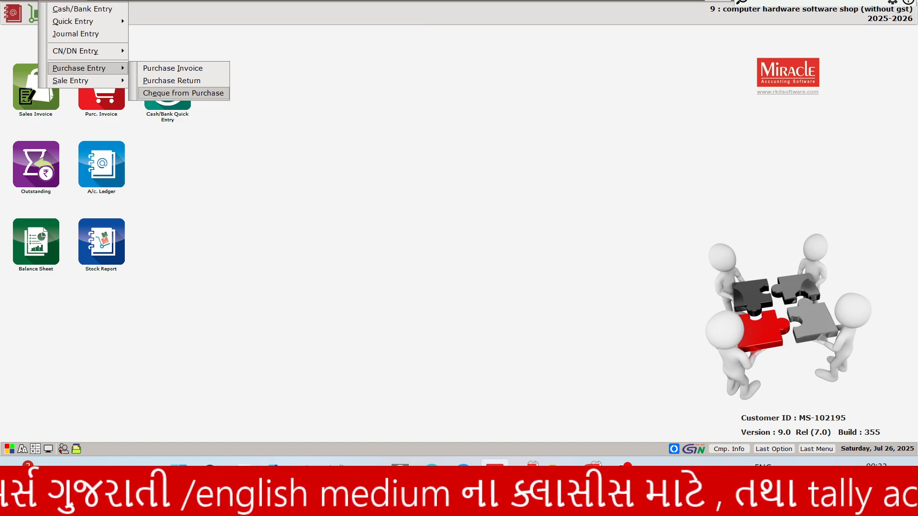
pyautogui.press('Up')
pyautogui.press('Up')
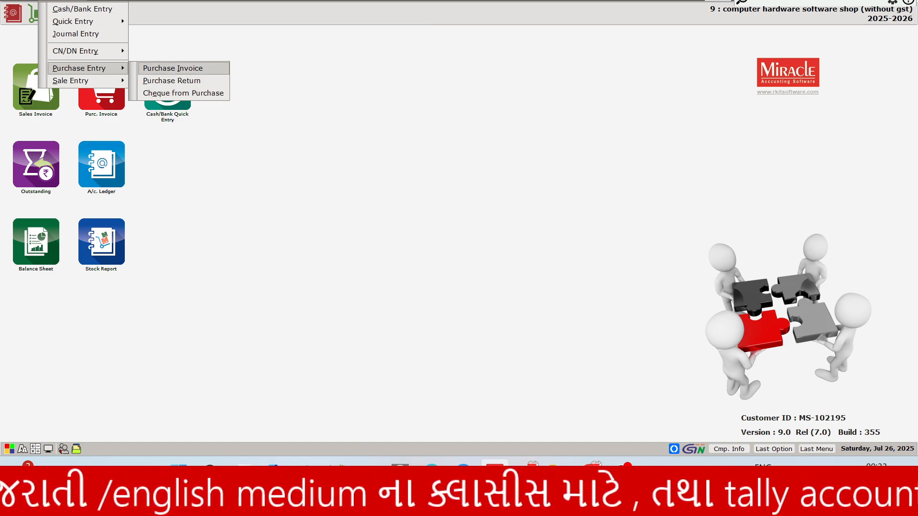
pyautogui.press('Return')
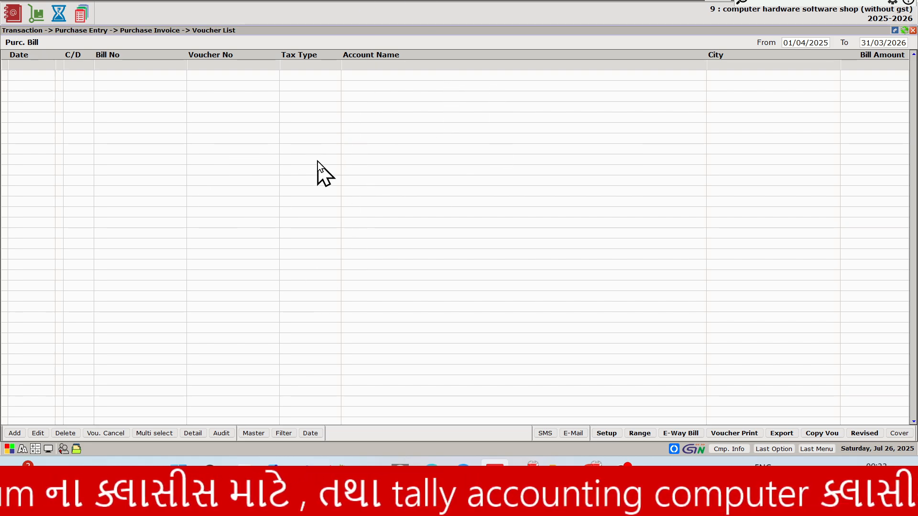
# Start a new purchase bill, look up the first practice transaction in the Chrome PDF, and keep the Miracle bill type as Debit.
pyautogui.click(15, 433)
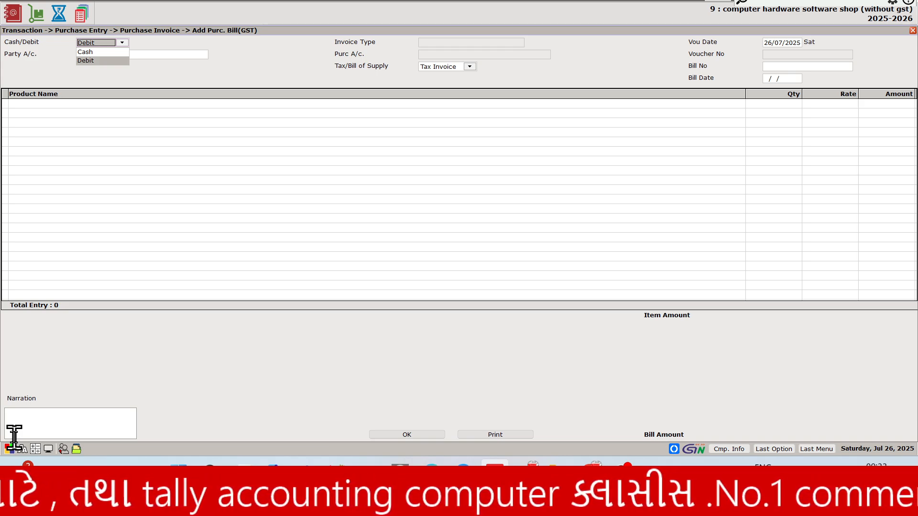
pyautogui.hotkey('alt', 'Tab')
pyautogui.scroll(3, 14, 445)
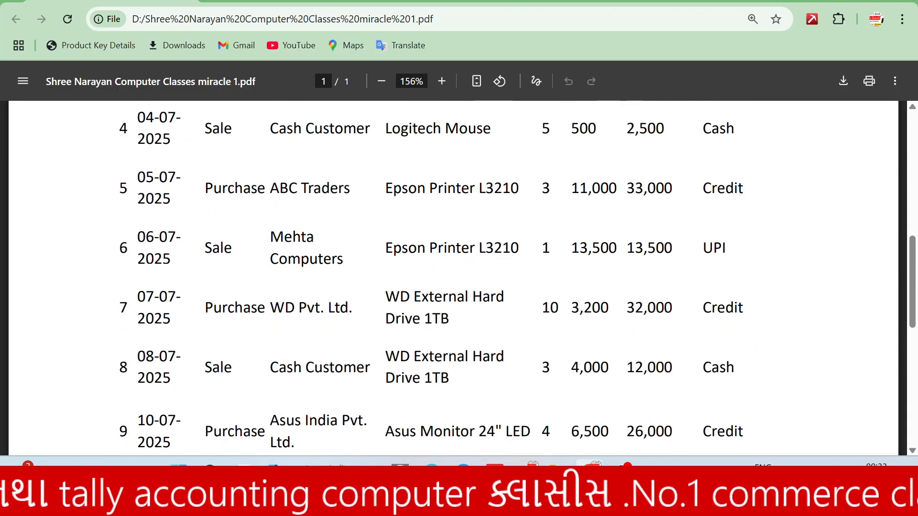
pyautogui.scroll(6, 459, 277)
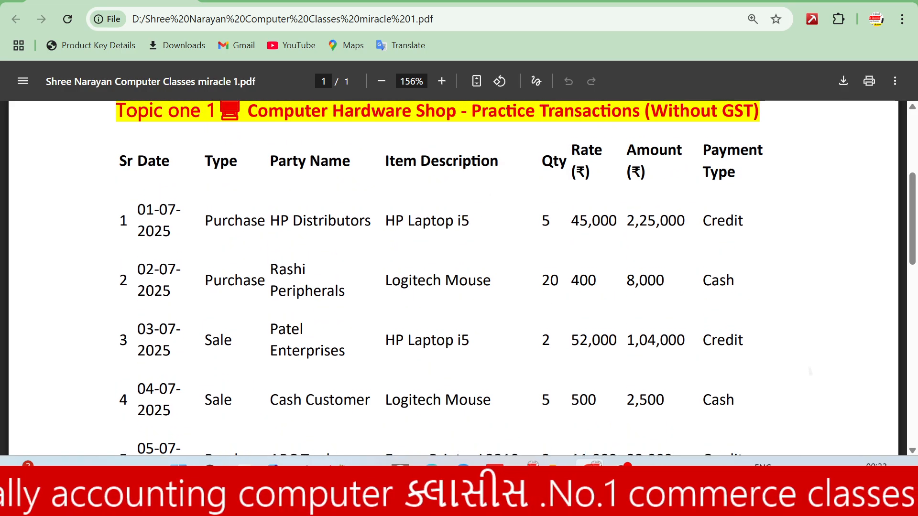
pyautogui.scroll(1, 8, 439)
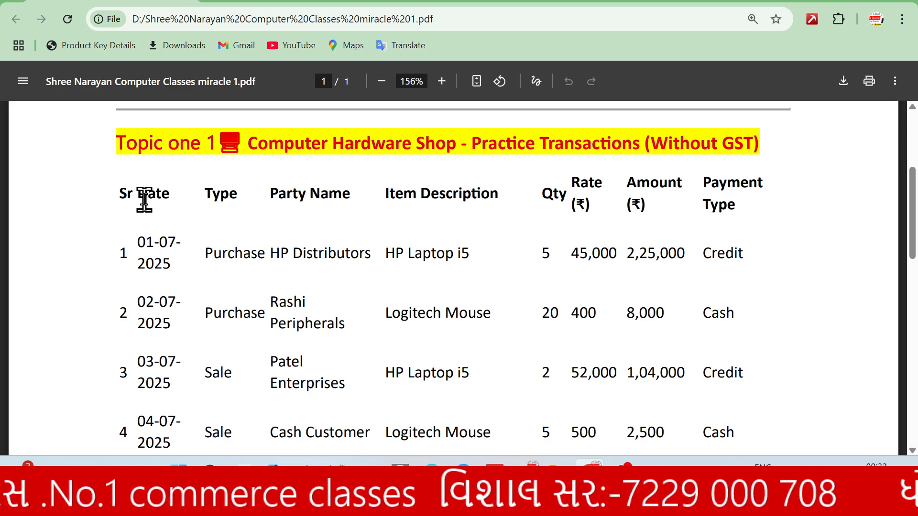
pyautogui.hotkey('alt', 'Tab')
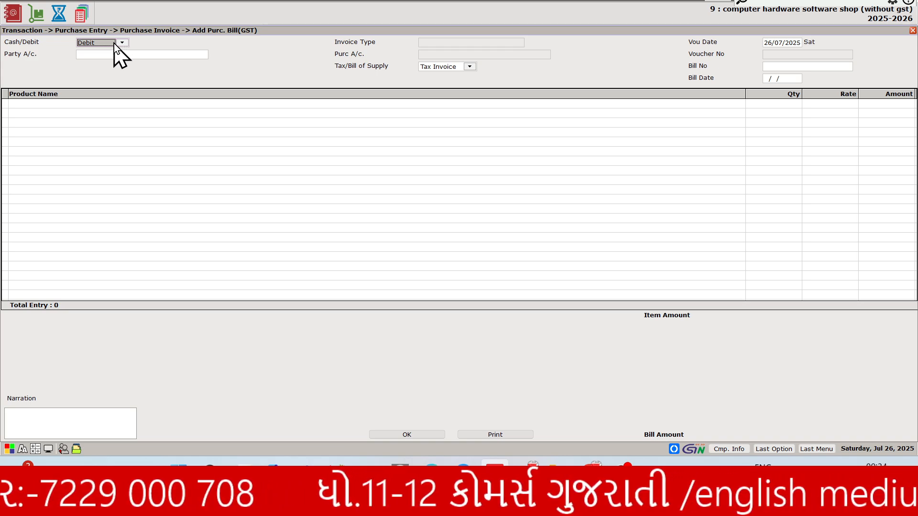
pyautogui.press('Return')
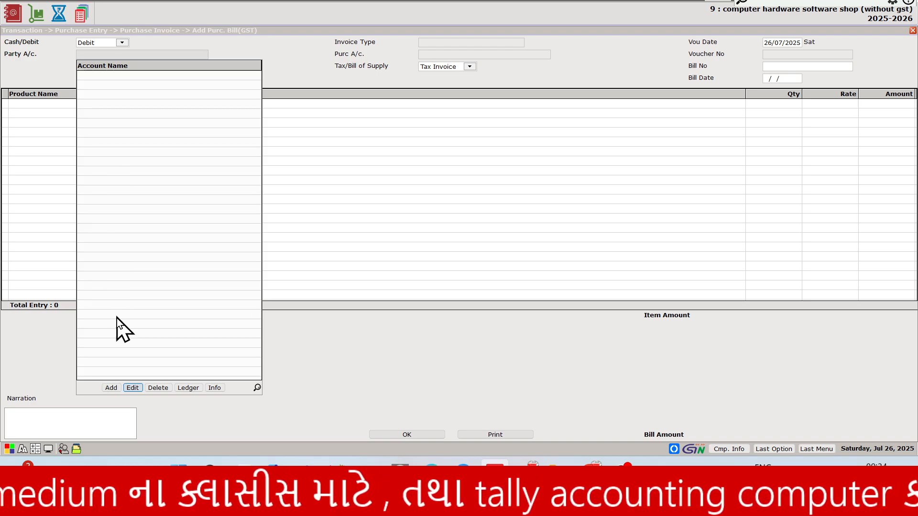
# Create a new party account named "Hp Distributors" after checking the Chrome PDF, with no alias and the group Sundry Creditors.
pyautogui.click(111, 390)
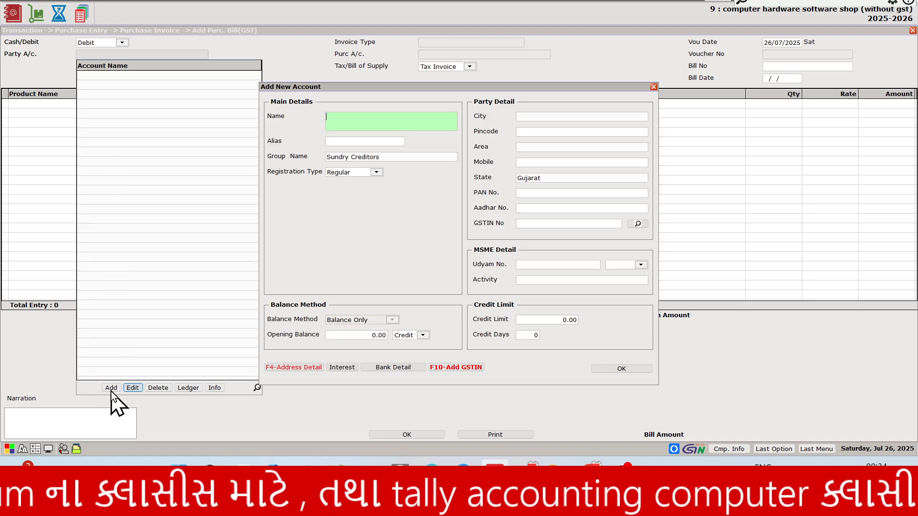
pyautogui.hotkey('alt', 'Tab')
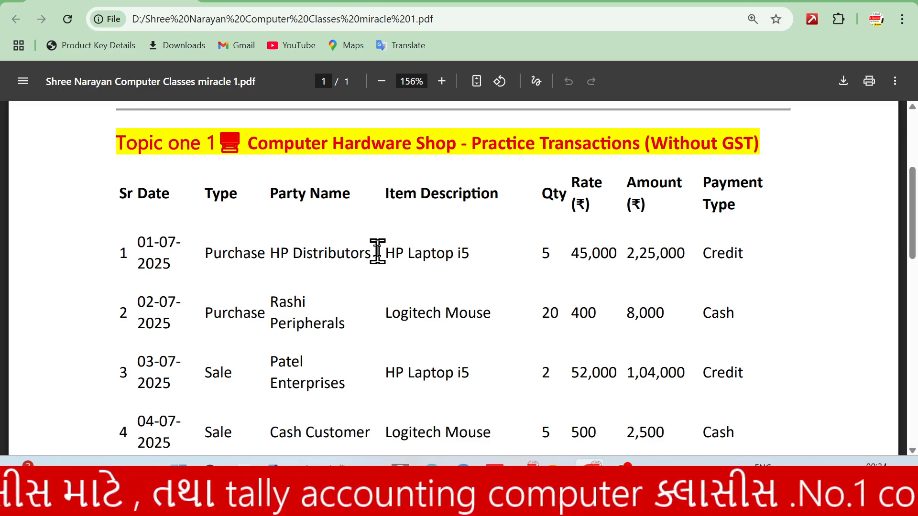
pyautogui.hotkey('alt', 'Tab')
pyautogui.write('Hp')
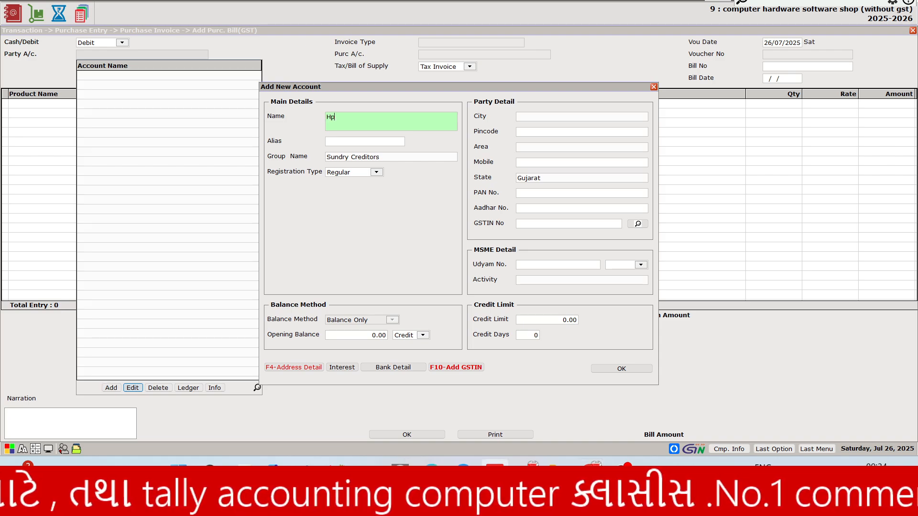
pyautogui.write(' Distri')
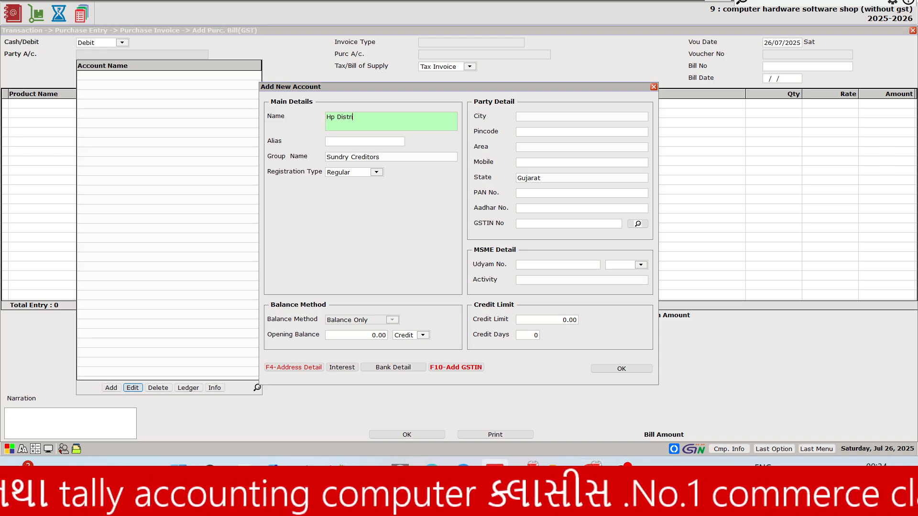
pyautogui.write('butors')
pyautogui.press('Return')
pyautogui.press('Return')
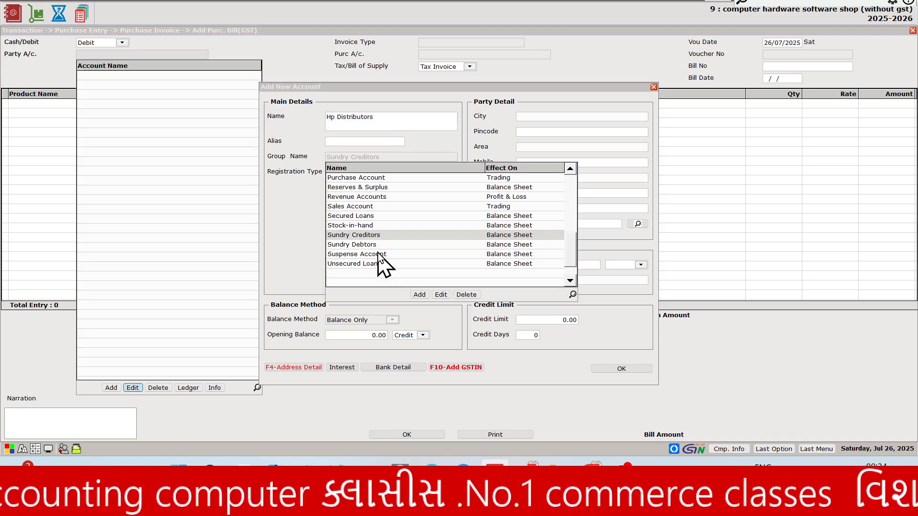
pyautogui.press('Return')
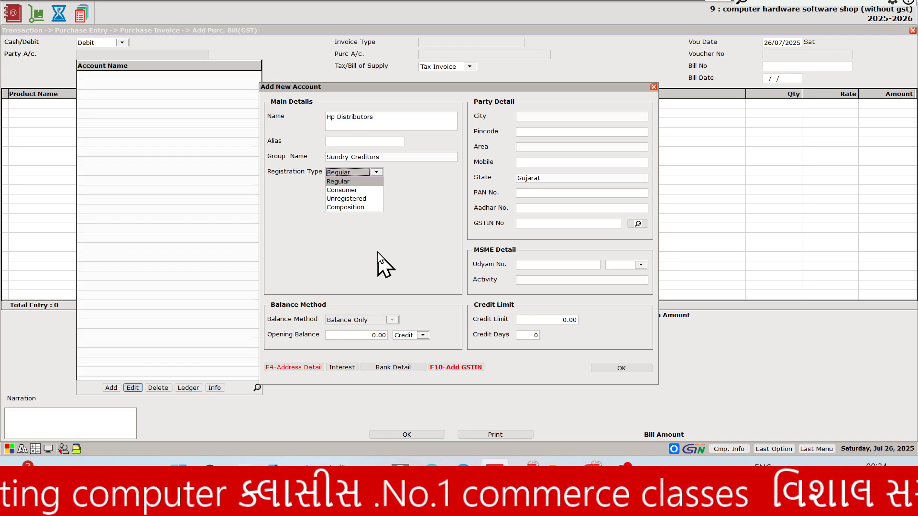
# Set the Hp Distributors account's registration type to Unregistered and keep Transport at No.
pyautogui.press('Down')
pyautogui.press('Down')
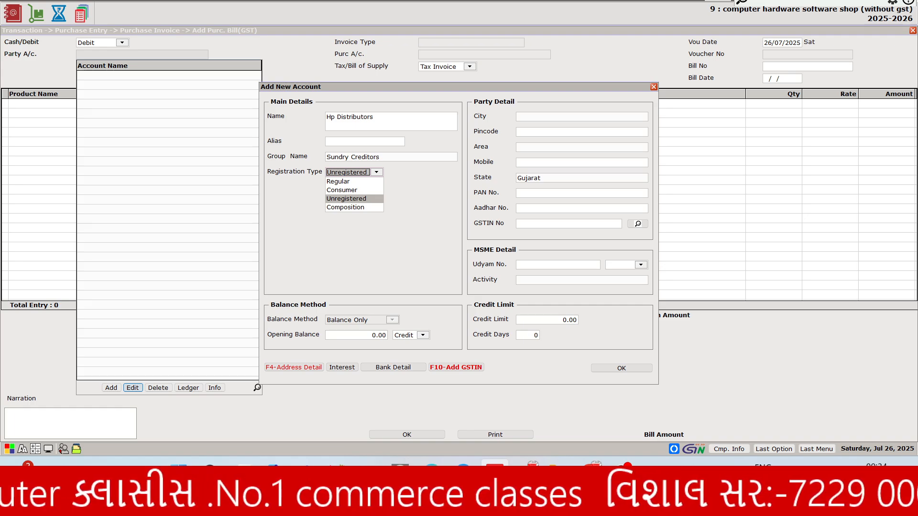
pyautogui.press('Return')
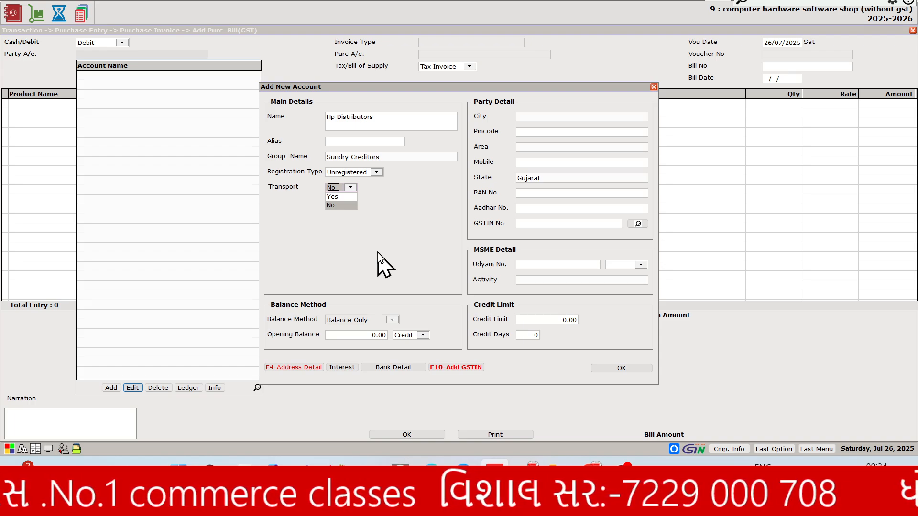
pyautogui.press('Return')
pyautogui.press('Return')
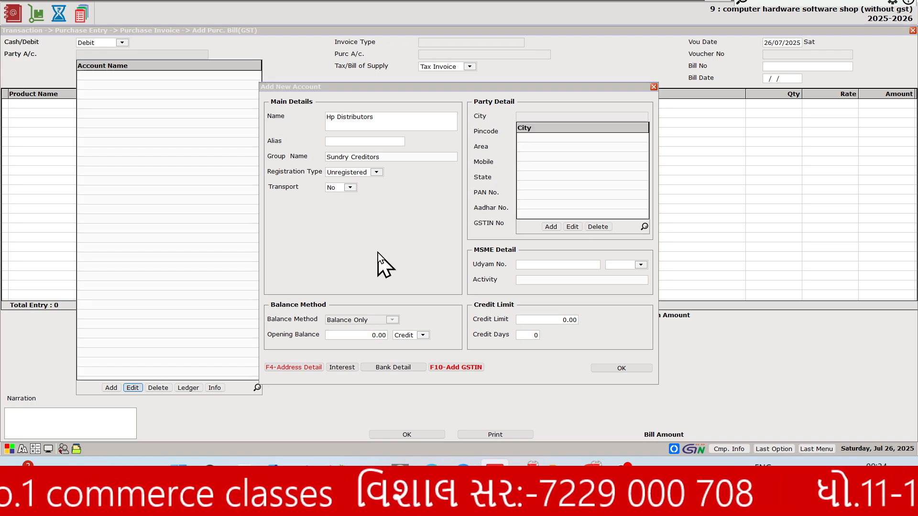
# Save the Hp Distributors account with state Gujarat, leaving its other party and MSME details blank.
pyautogui.press('Return')
pyautogui.press('Return')
pyautogui.press('Return')
pyautogui.press('Return')
pyautogui.press('Return')
pyautogui.press('Return')
pyautogui.press('Return')
pyautogui.press('Return')
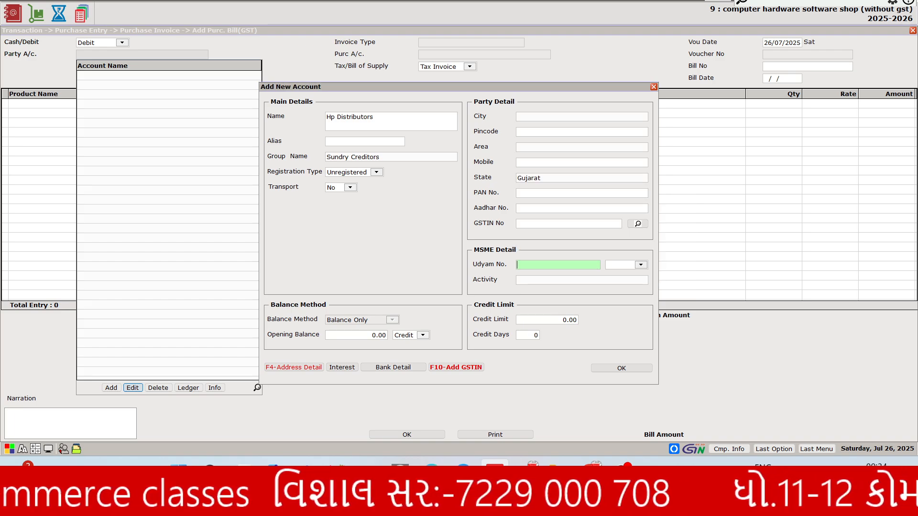
pyautogui.press('Return')
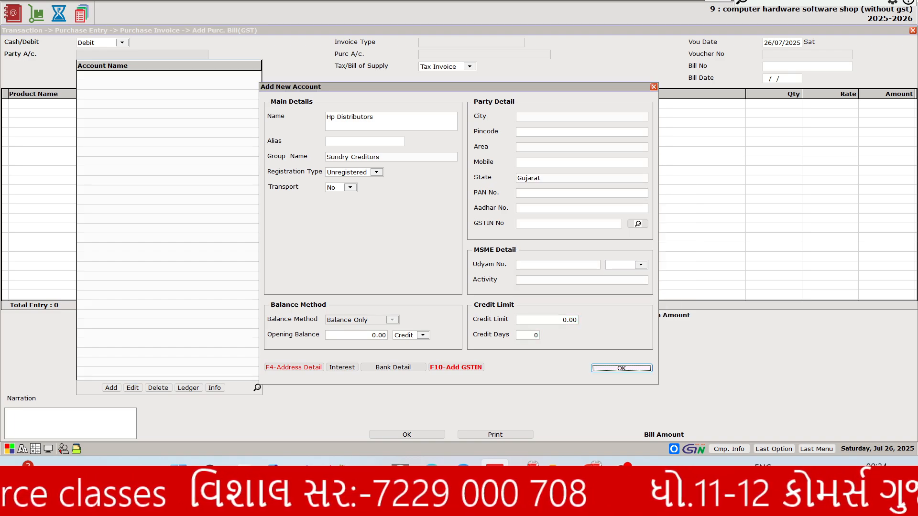
pyautogui.press('Return')
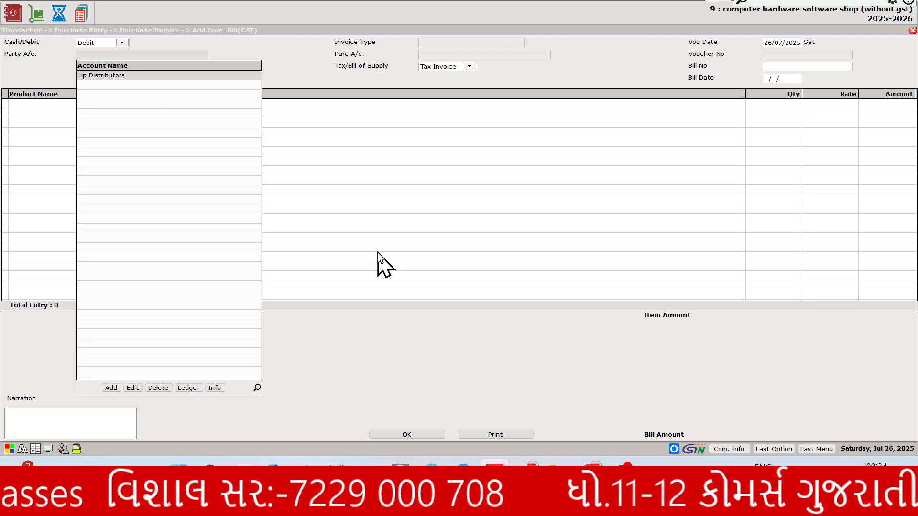
# Select Hp Distributors as the purchase bill's party and set Tax/Bill of Supply to Bill of Supply.
pyautogui.press('Return')
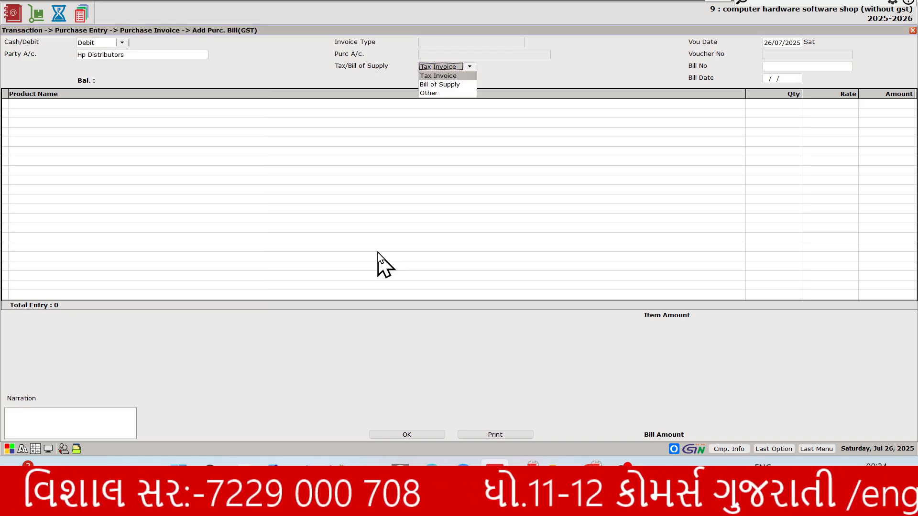
pyautogui.press('Down')
pyautogui.press('Down')
pyautogui.press('Up')
pyautogui.press('Down')
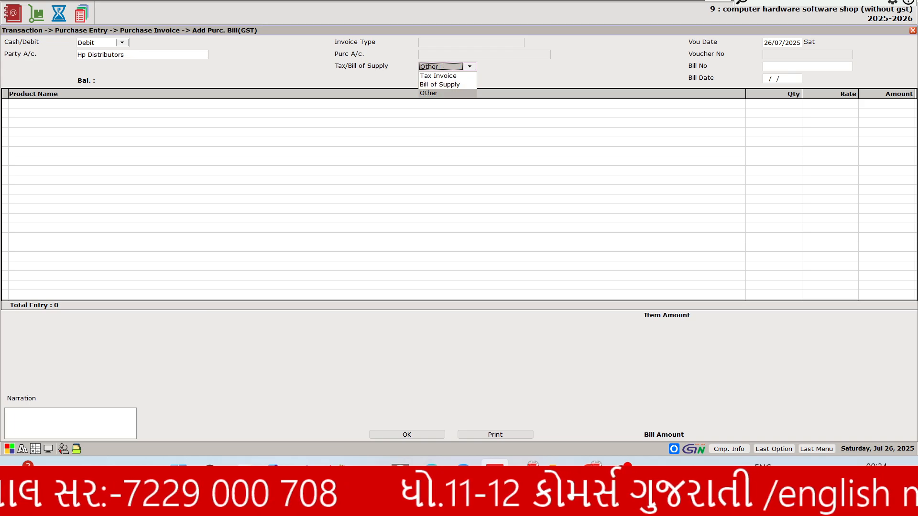
pyautogui.press('Up')
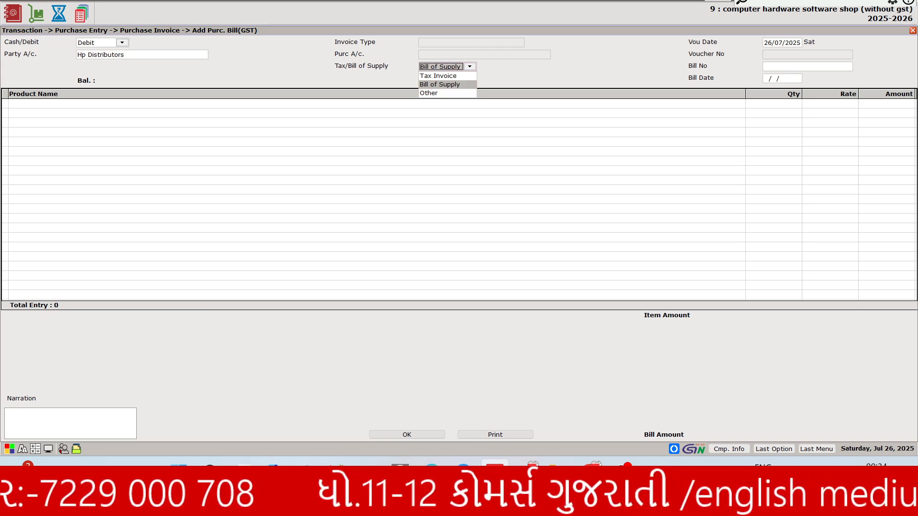
pyautogui.press('Return')
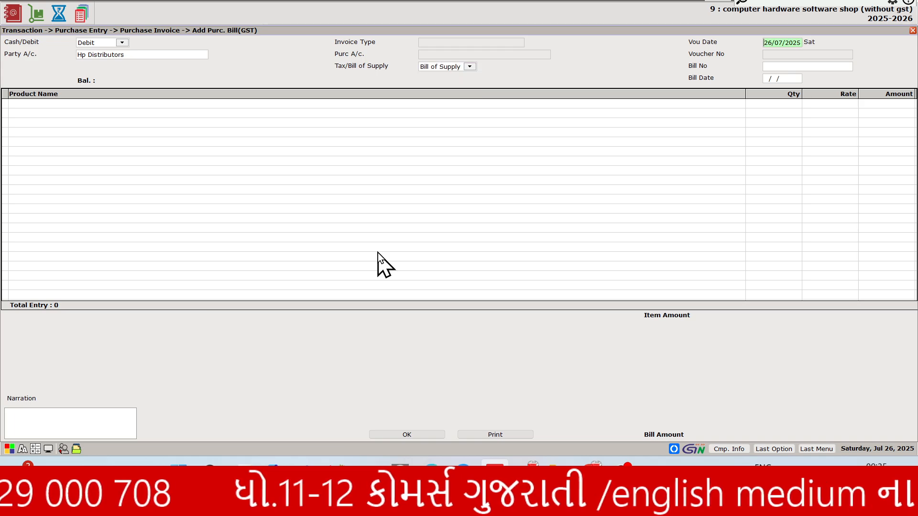
# Accept 26/07/2025 as the voucher date and bill date, leaving the bill number blank.
pyautogui.press('Return')
pyautogui.press('Return')
pyautogui.press('Return')
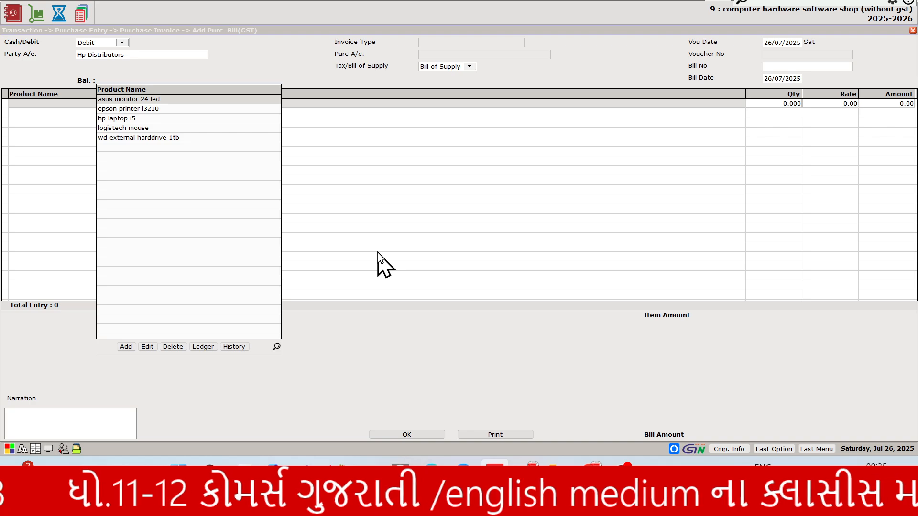
# Add hp laptop i5 to the purchase bill with quantity 5 and rate 45000, following the PDF's first transaction.
pyautogui.hotkey('alt', 'Tab')
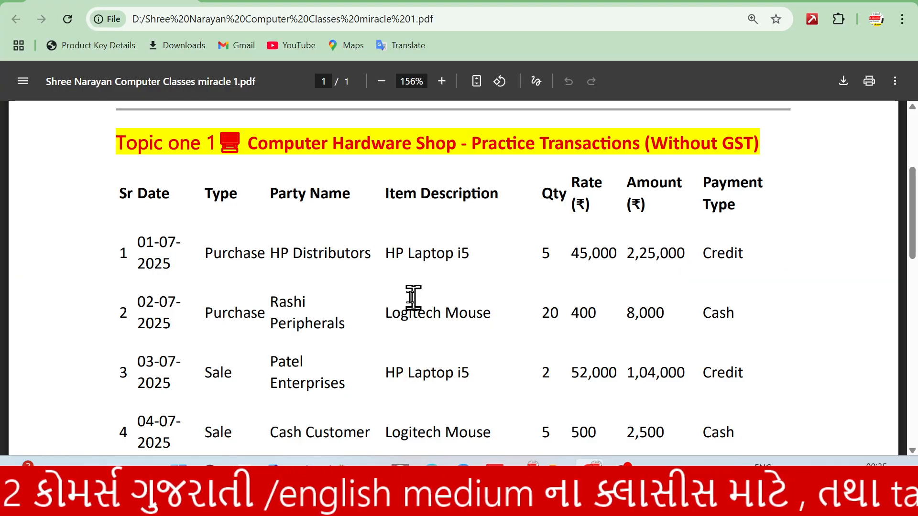
pyautogui.hotkey('alt', 'Tab')
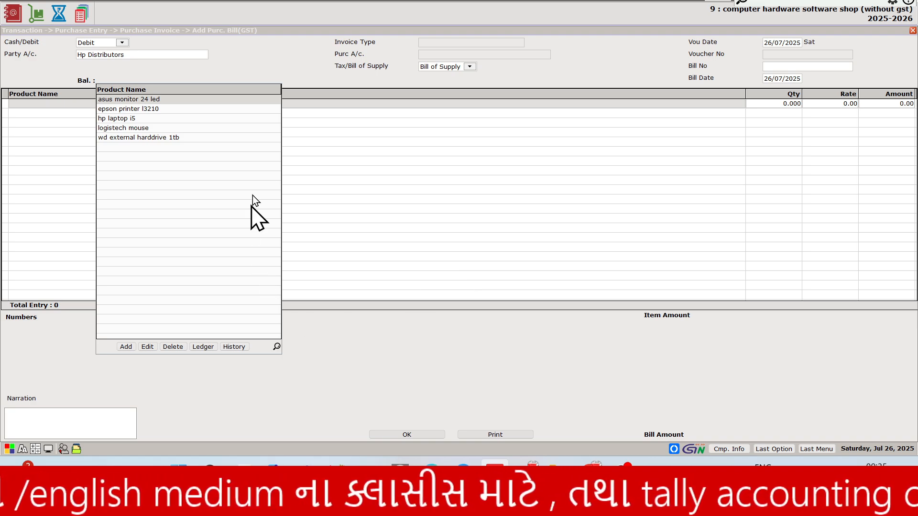
pyautogui.click(133, 120)
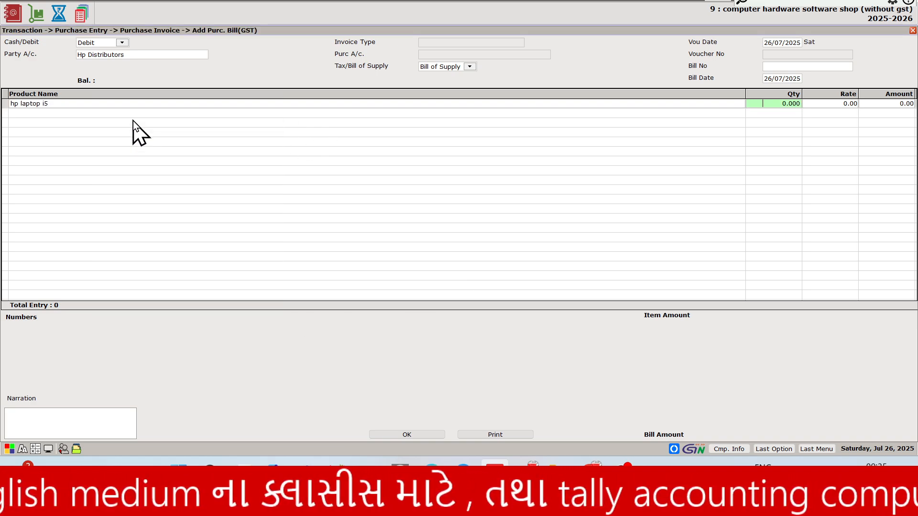
pyautogui.hotkey('alt', 'Tab')
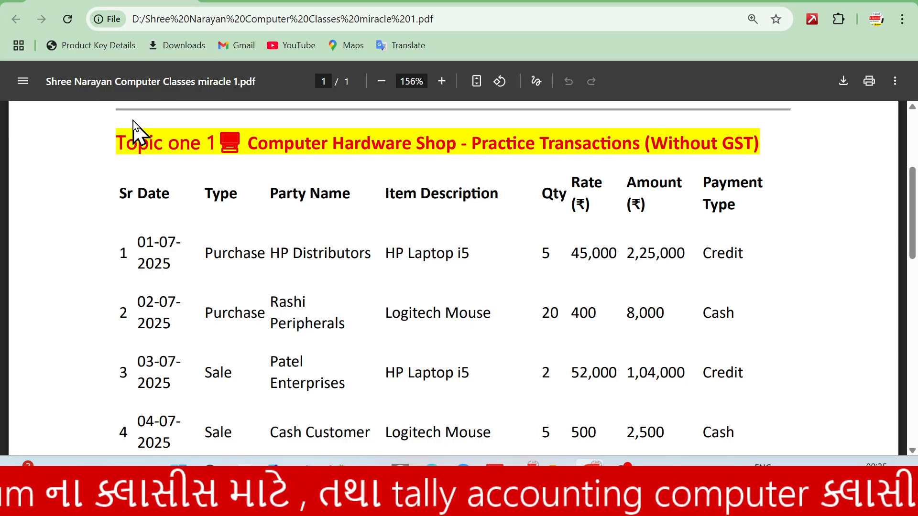
pyautogui.hotkey('alt', 'Tab')
pyautogui.write('5')
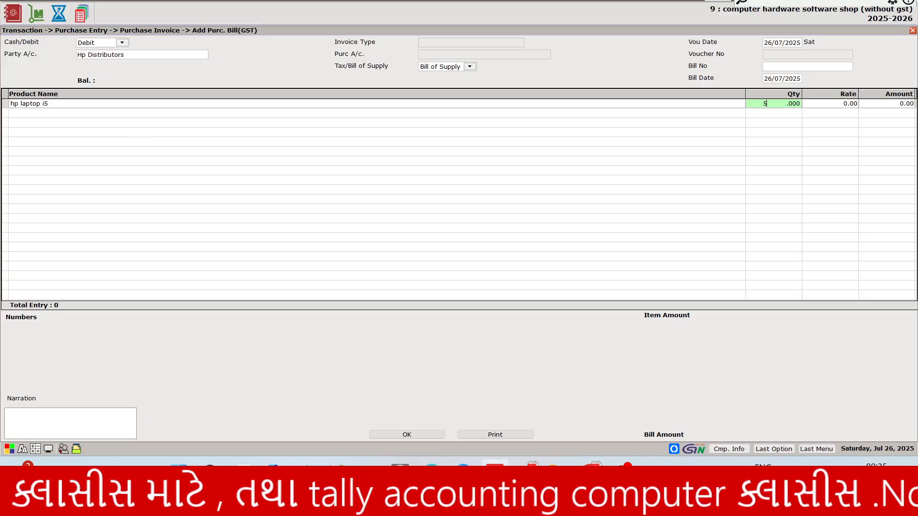
pyautogui.press('Return')
pyautogui.write('45000')
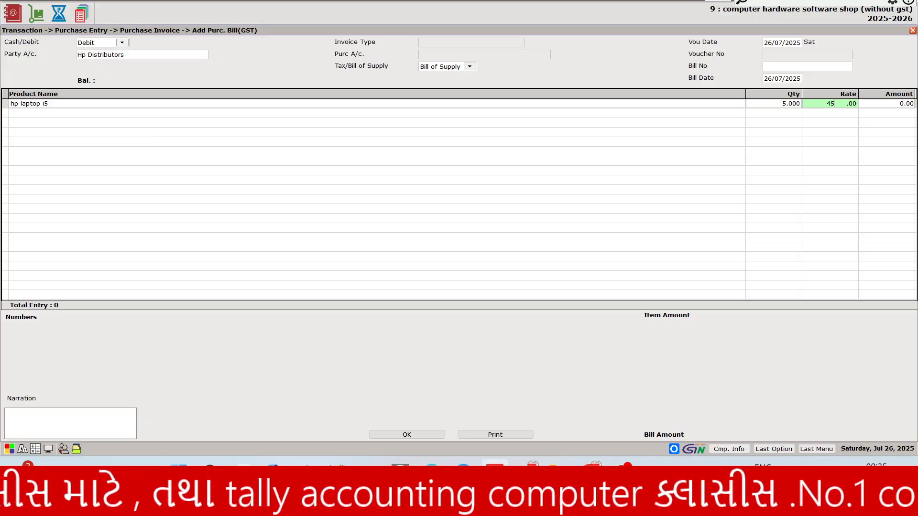
pyautogui.press('Return')
pyautogui.press('Return')
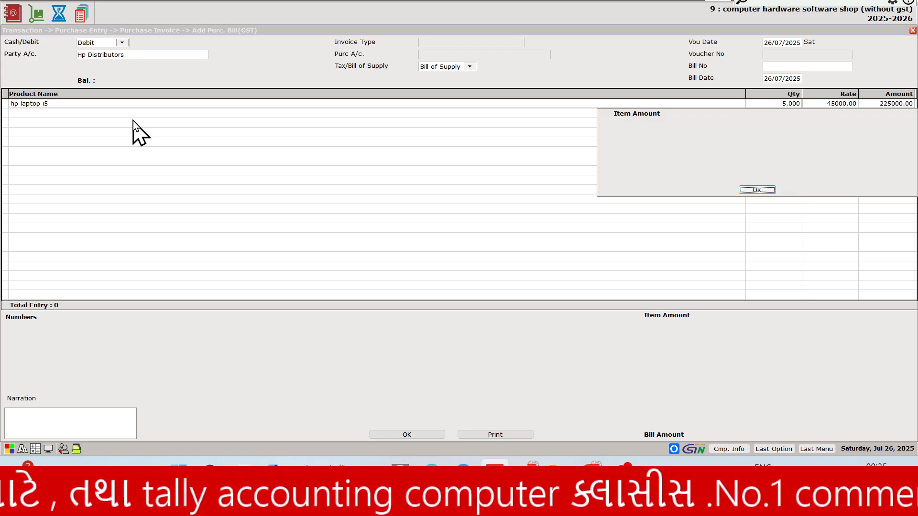
pyautogui.press('Return')
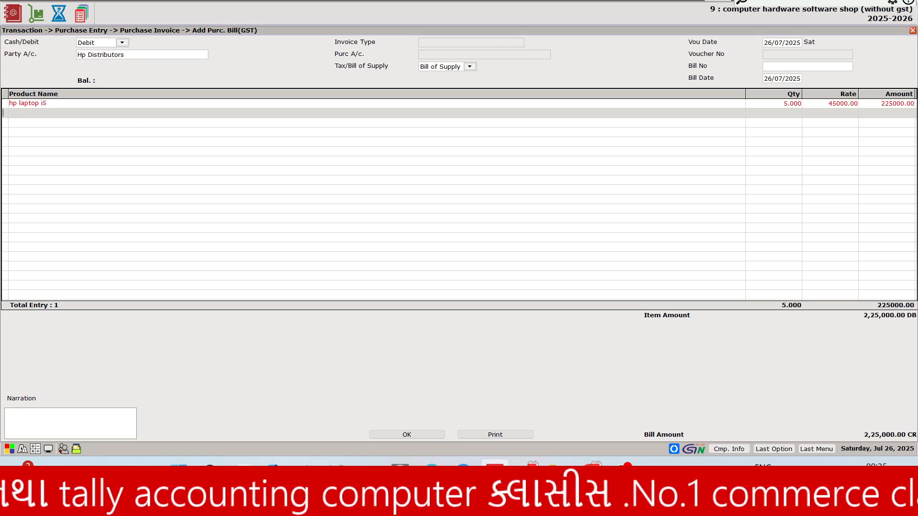
# Try to save the Hp Distributors purchase bill with its narration left blank.
pyautogui.press('Return')
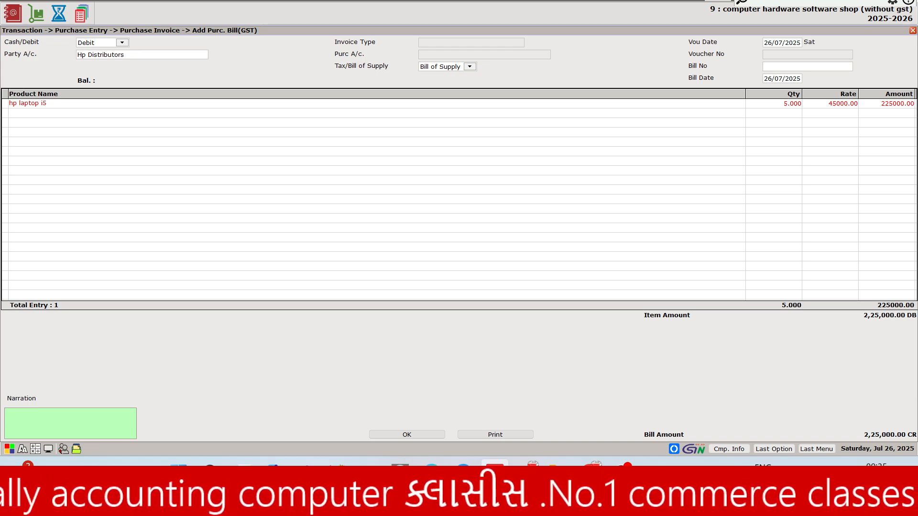
pyautogui.press('Return')
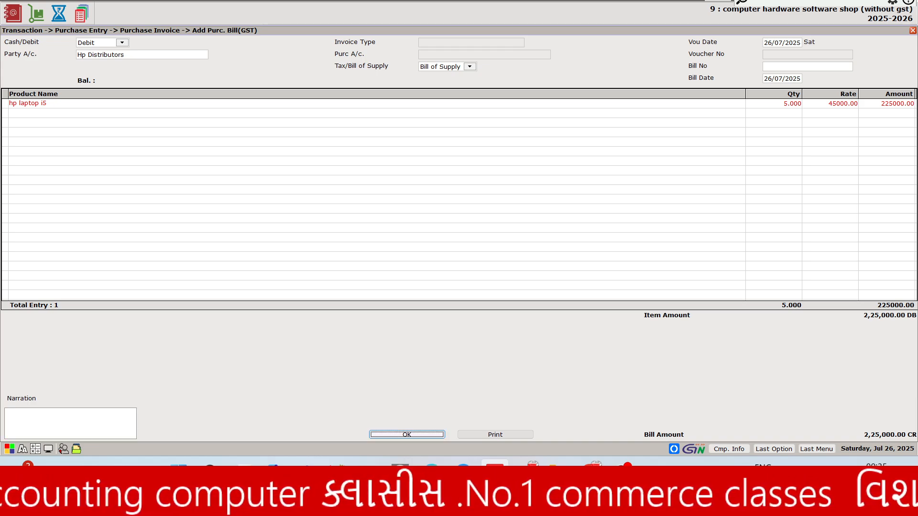
pyautogui.press('Return')
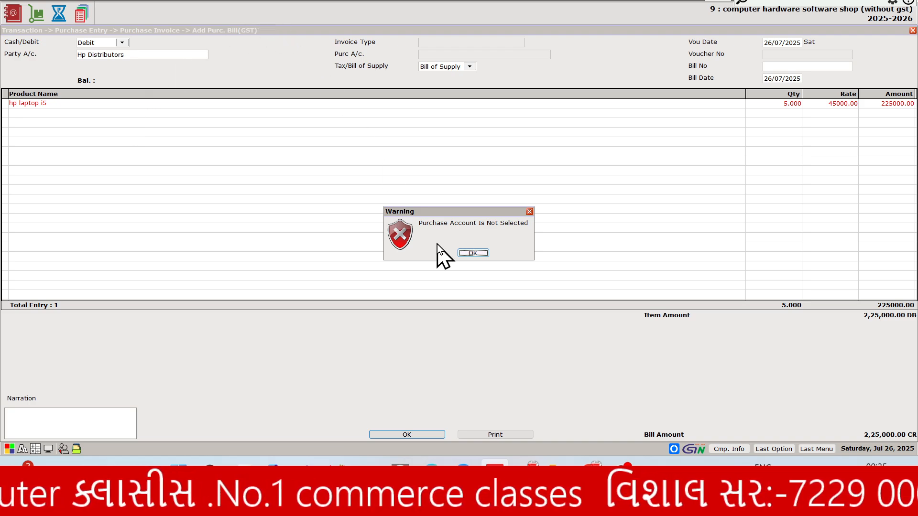
pyautogui.click(472, 252)
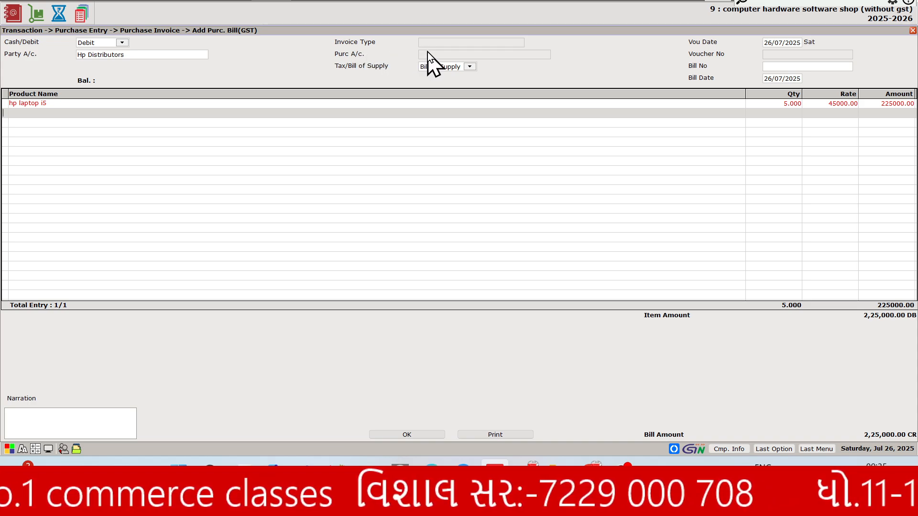
# Discard the unsaved Hp Distributors purchase bill and close the purchase voucher list.
pyautogui.press('Escape')
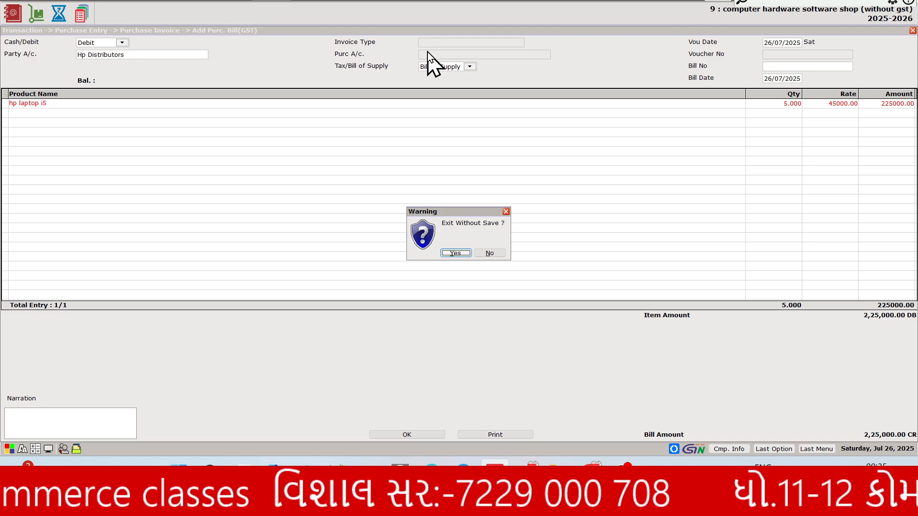
pyautogui.press('Return')
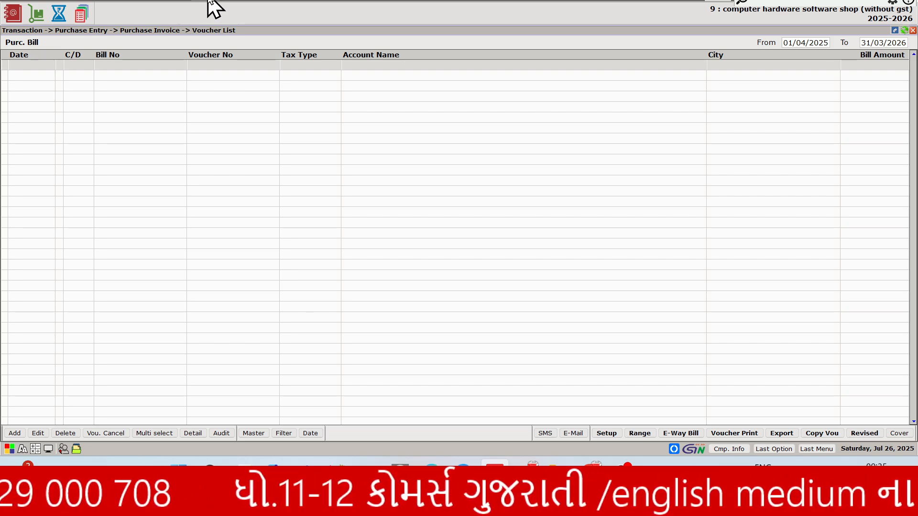
pyautogui.press('Escape')
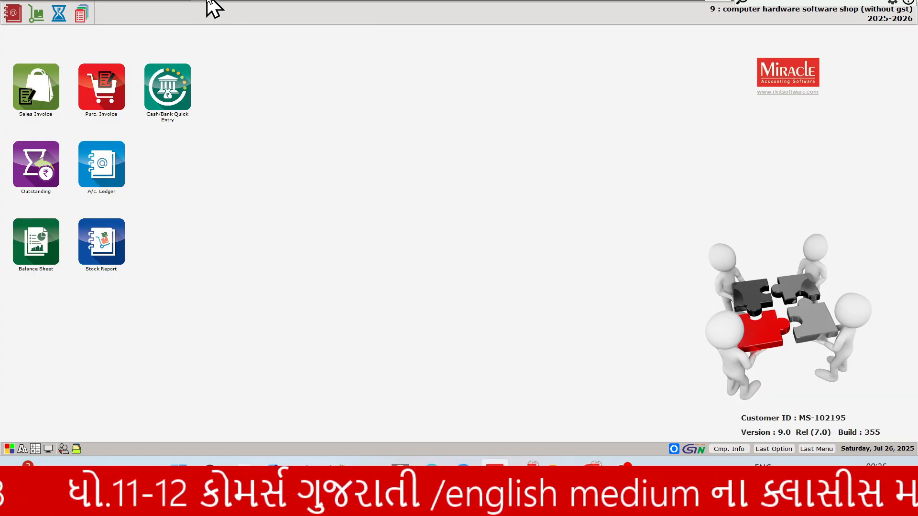
# Start a new invoice type in the purchase setup, continuing without a backup, and name it "exmpted purchase".
pyautogui.click(209, 4)
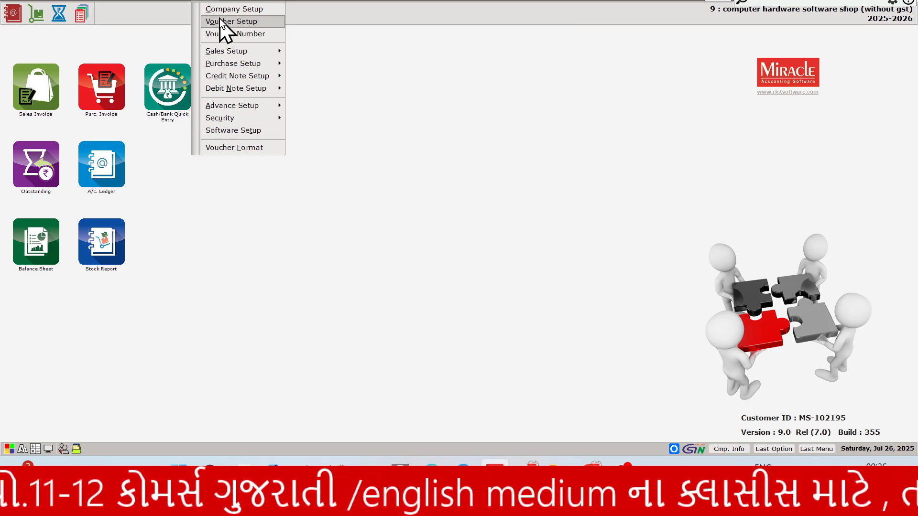
pyautogui.moveTo(225, 59)
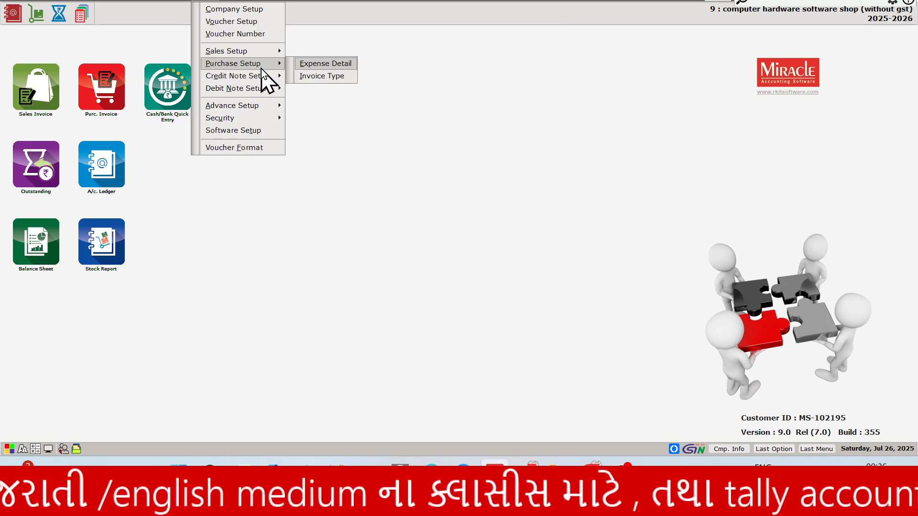
pyautogui.click(308, 76)
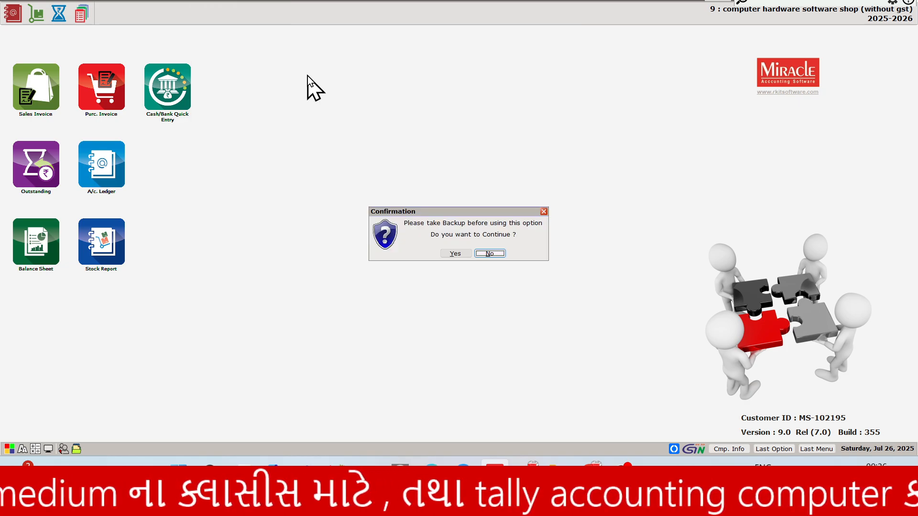
pyautogui.click(460, 252)
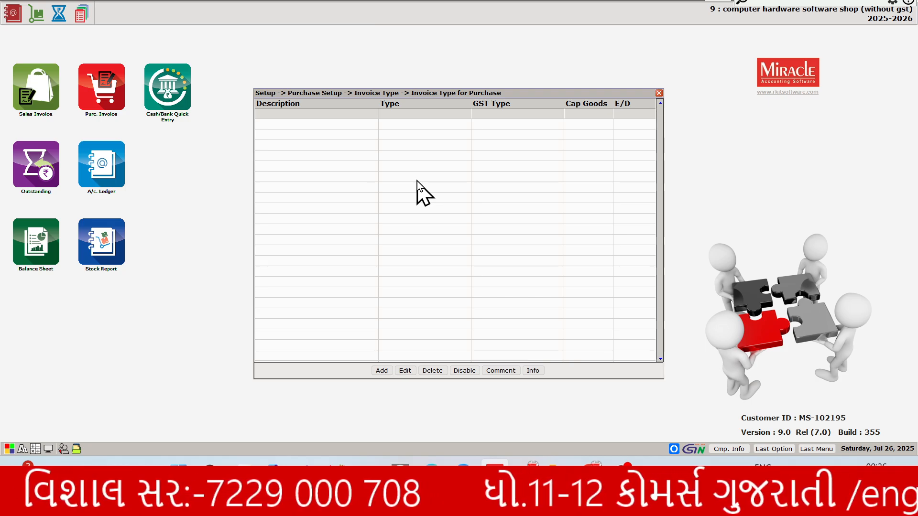
pyautogui.click(386, 369)
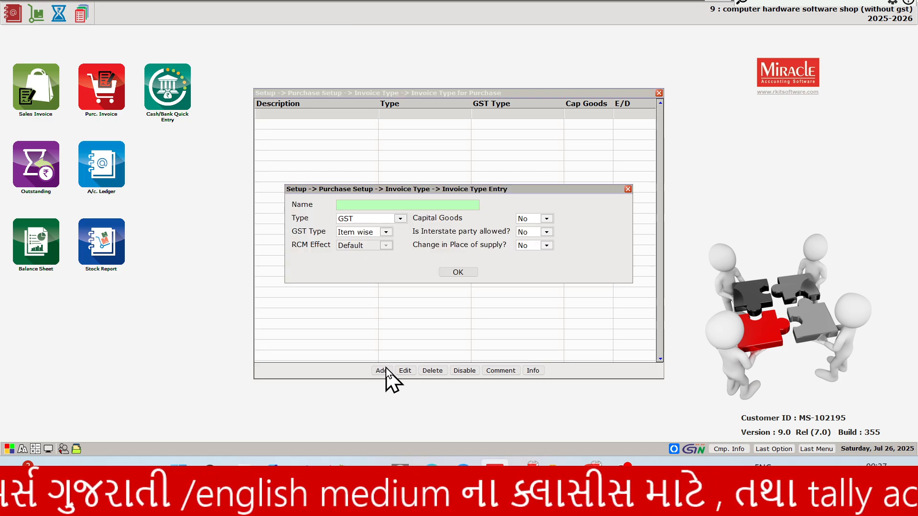
pyautogui.write('e')
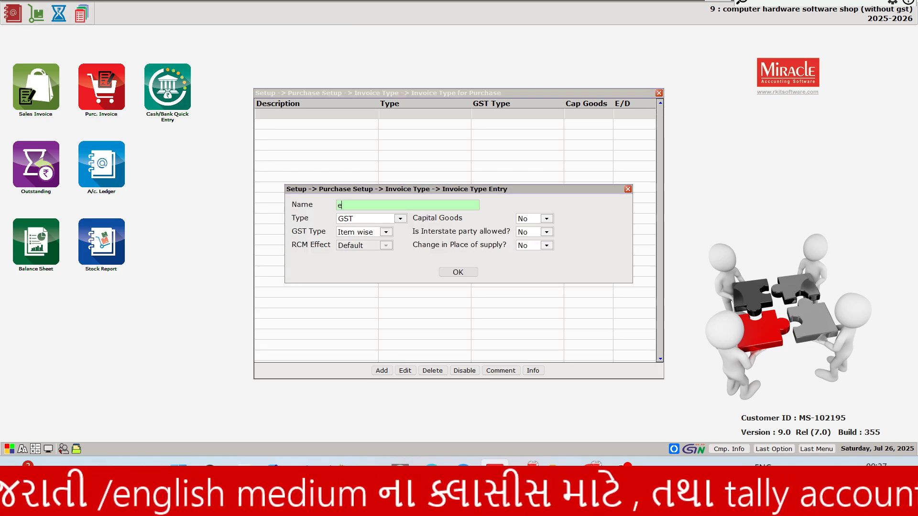
pyautogui.write('xmpte')
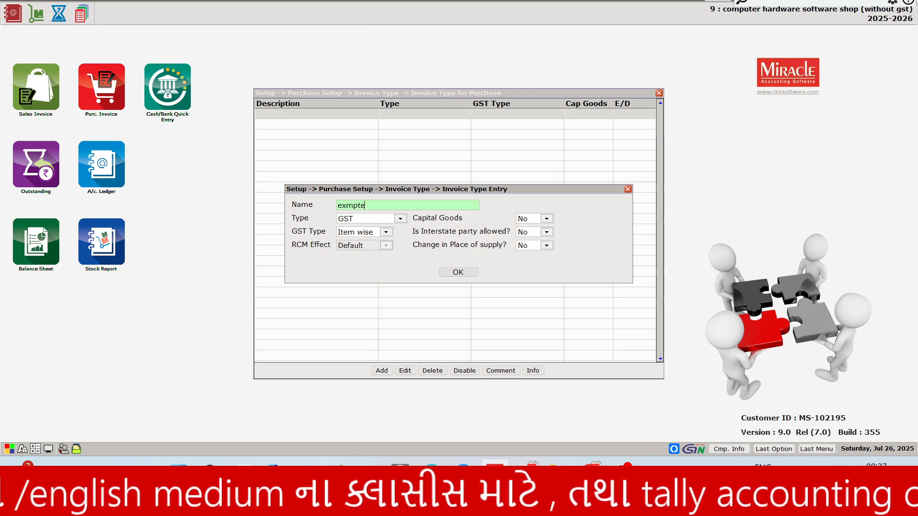
pyautogui.write('d purca')
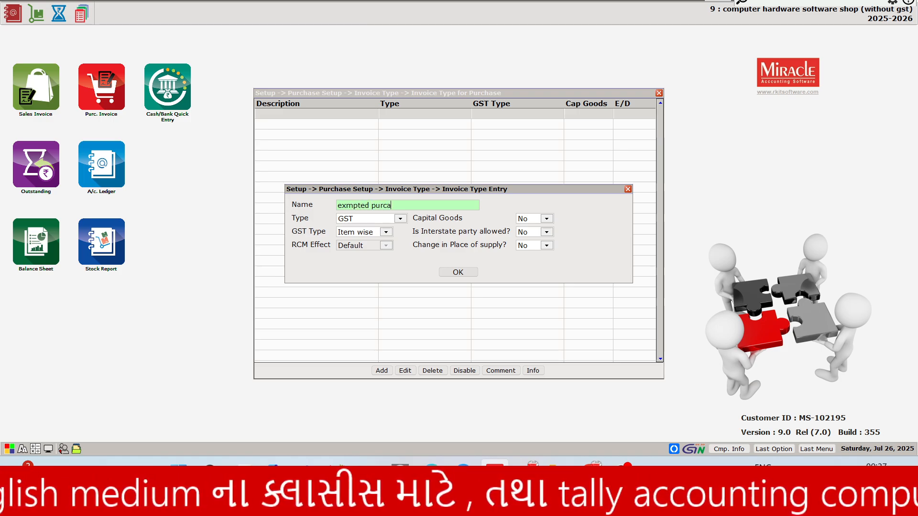
pyautogui.press('BackSpace')
pyautogui.write('hase')
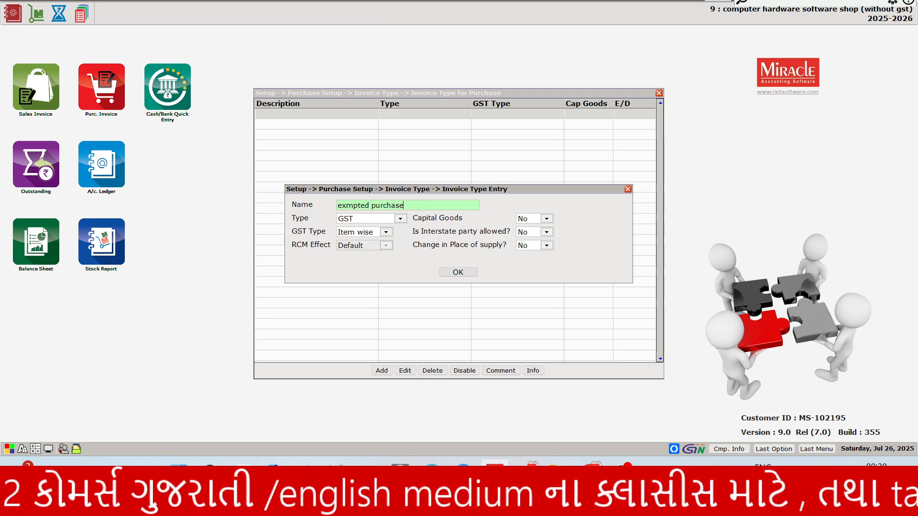
# Set the Type of the exmpted purchase invoice type to Exempt.
pyautogui.press('Return')
pyautogui.press('Down')
pyautogui.press('Down')
pyautogui.press('Down')
pyautogui.press('Down')
pyautogui.press('Down')
pyautogui.press('Down')
pyautogui.press('Down')
pyautogui.press('Down')
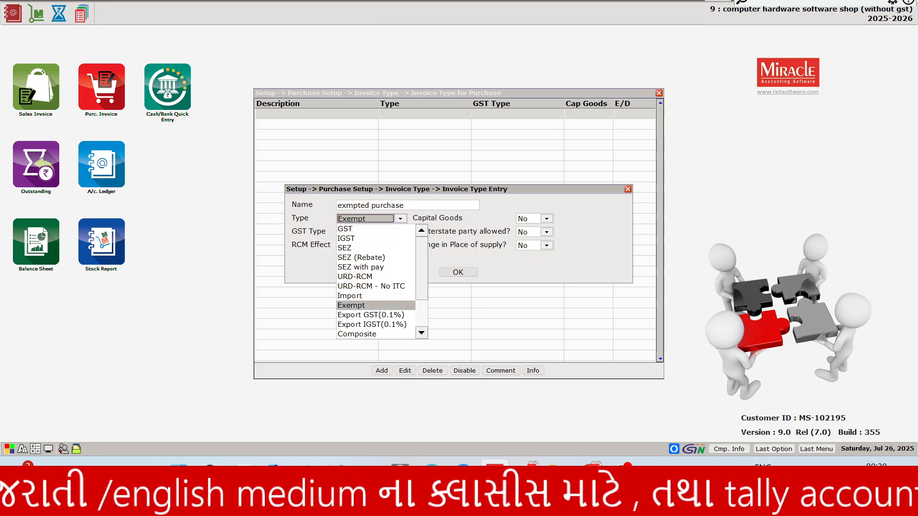
pyautogui.press('Return')
# Save the exmpted purchase invoice type with GST Type Item wise and its remaining options at No, and apply the setup changes.
pyautogui.press('Return')
pyautogui.press('Return')
pyautogui.press('Return')
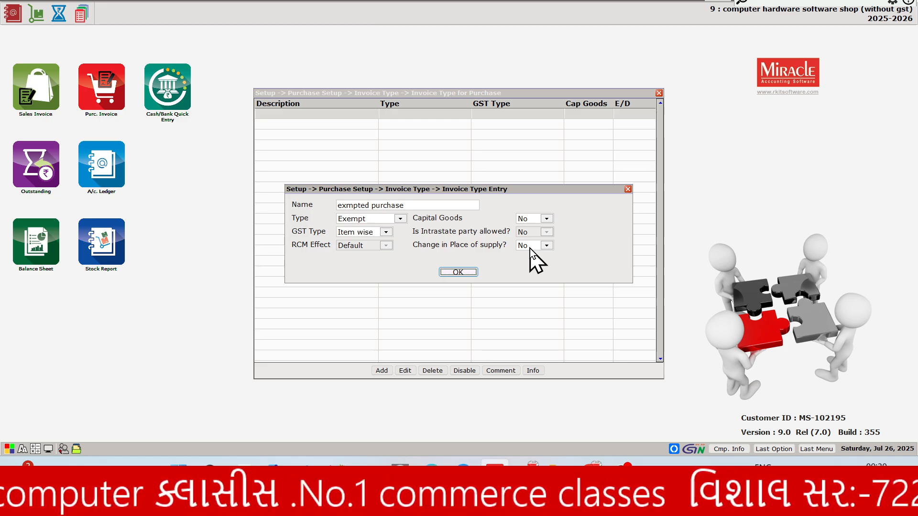
pyautogui.press('Return')
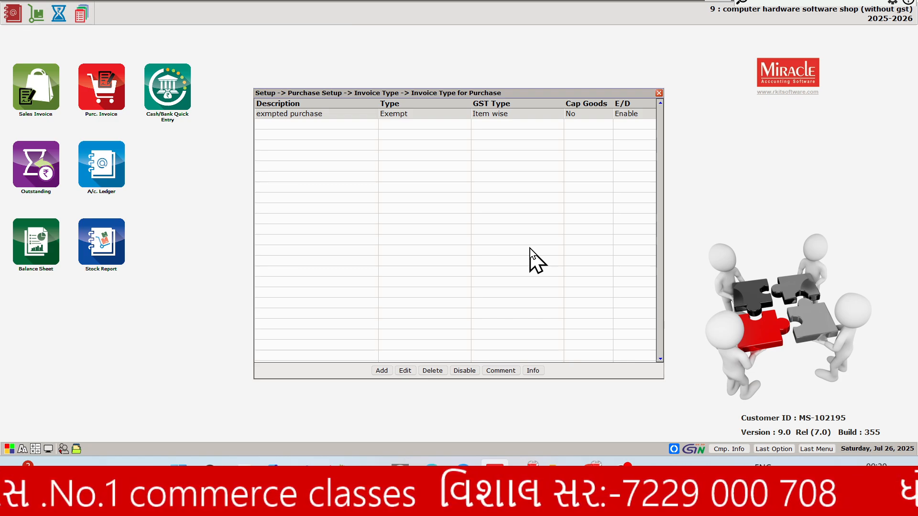
pyautogui.press('Escape')
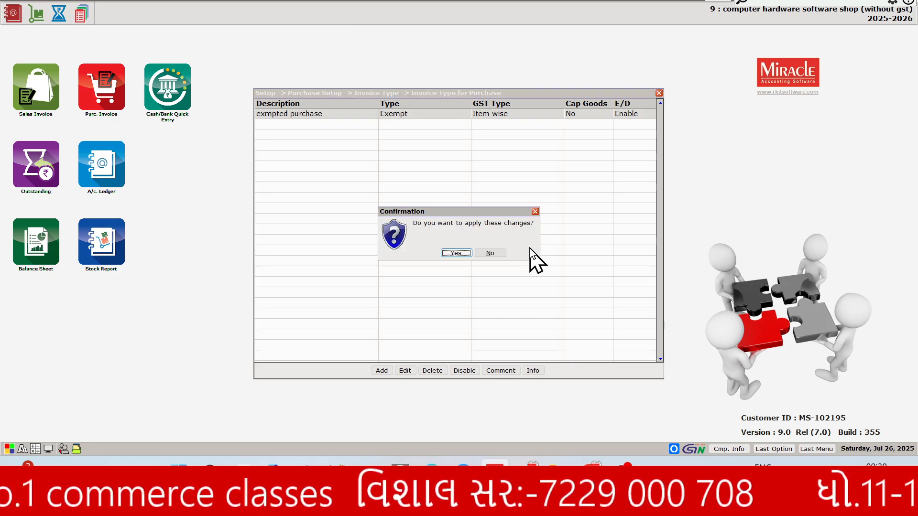
pyautogui.press('Return')
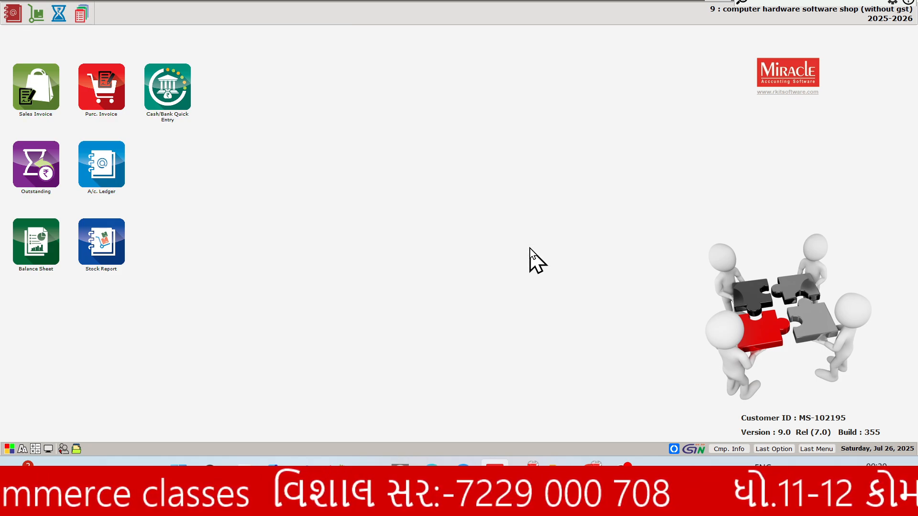
# Start a new Debit purchase bill for Hp Distributors using the exmpted purchase invoice type.
pyautogui.click(70, 11)
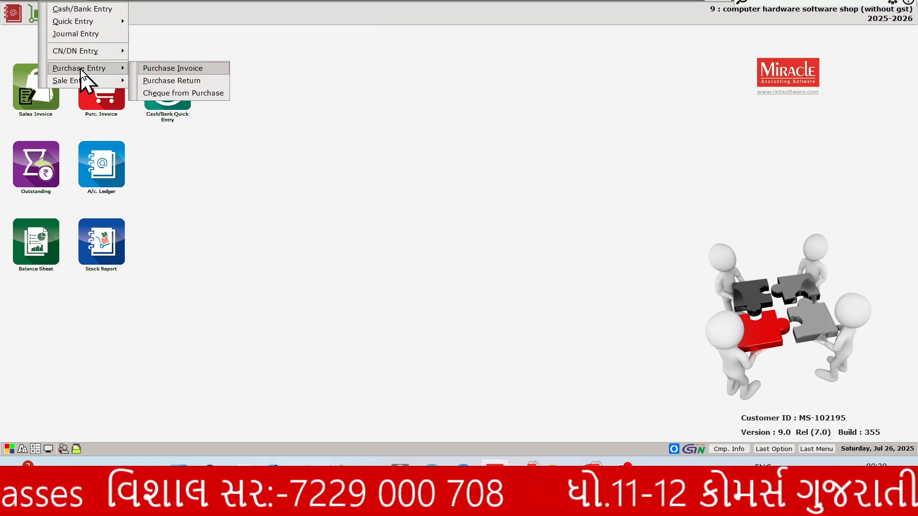
pyautogui.moveTo(113, 67)
pyautogui.click(148, 71)
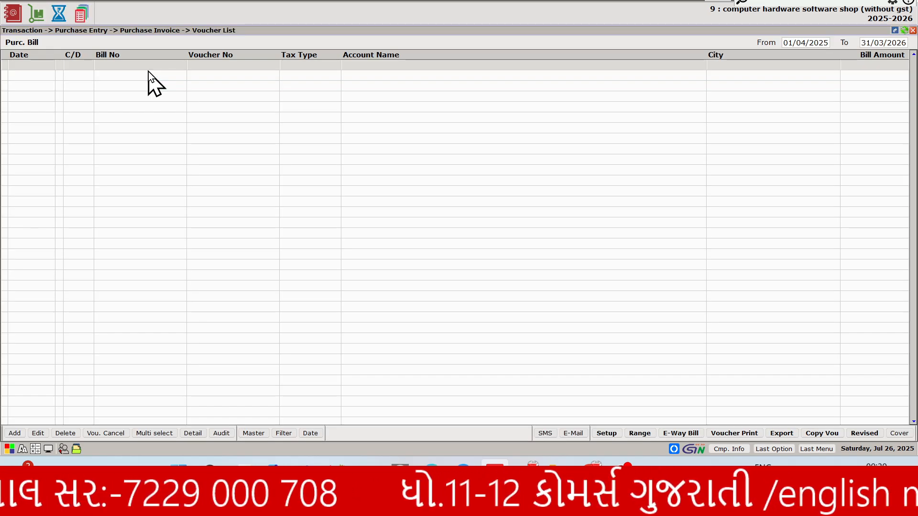
pyautogui.click(19, 434)
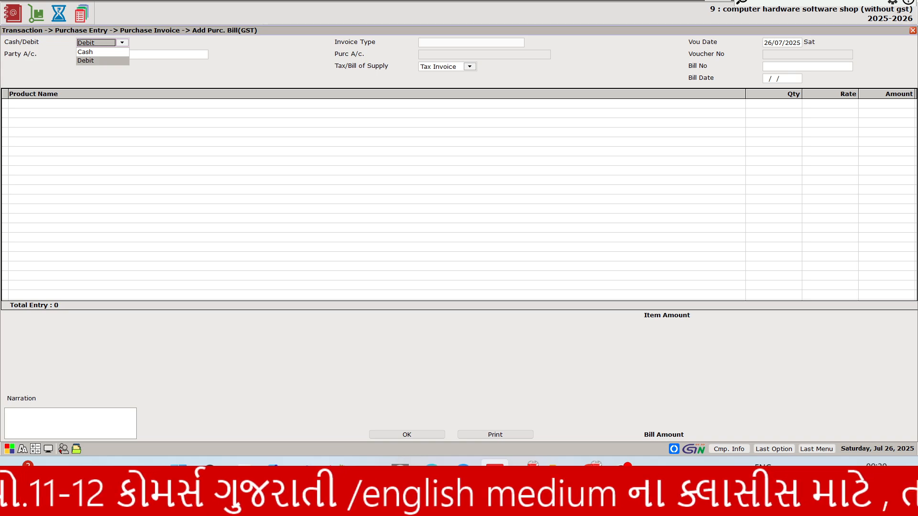
pyautogui.press('Return')
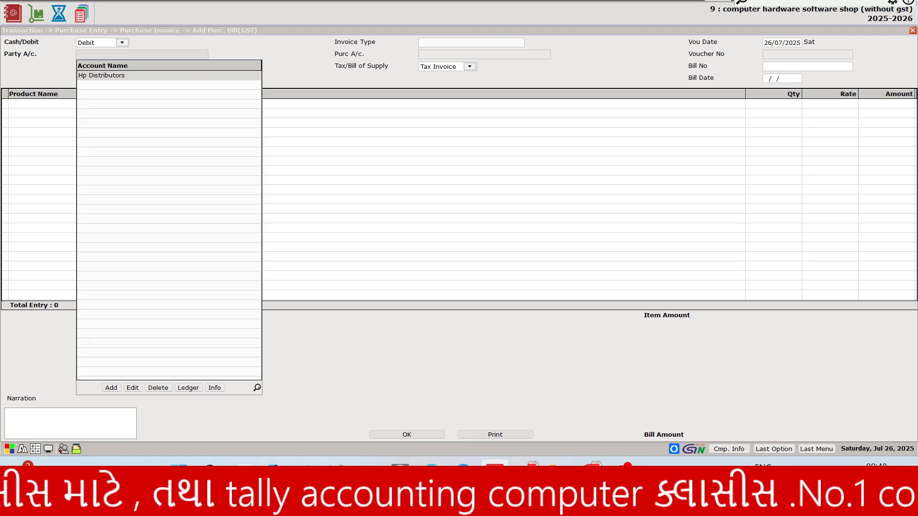
pyautogui.press('Return')
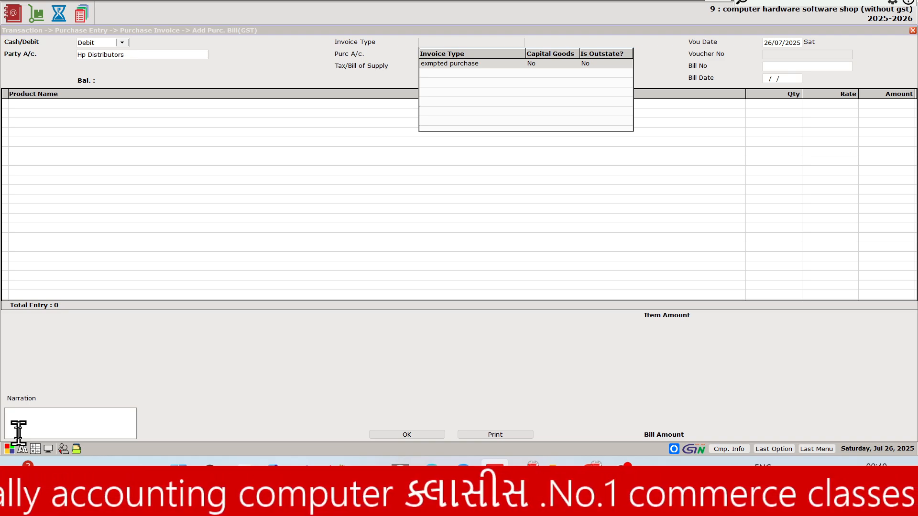
pyautogui.press('Return')
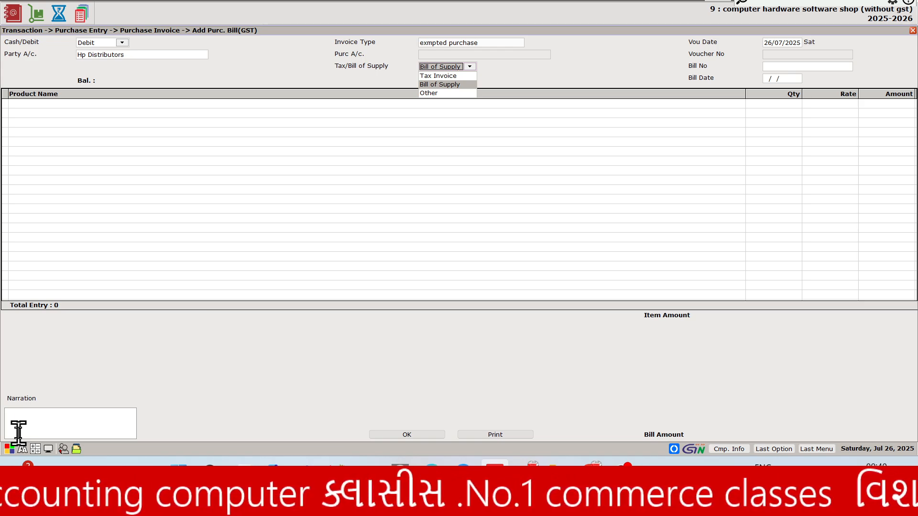
# Keep Bill of Supply for the Hp Distributors bill, leave the bill number blank and set the bill date to 26/07/2025.
pyautogui.press('Return')
pyautogui.press('Return')
pyautogui.press('Return')
pyautogui.press('Return')
pyautogui.press('Return')
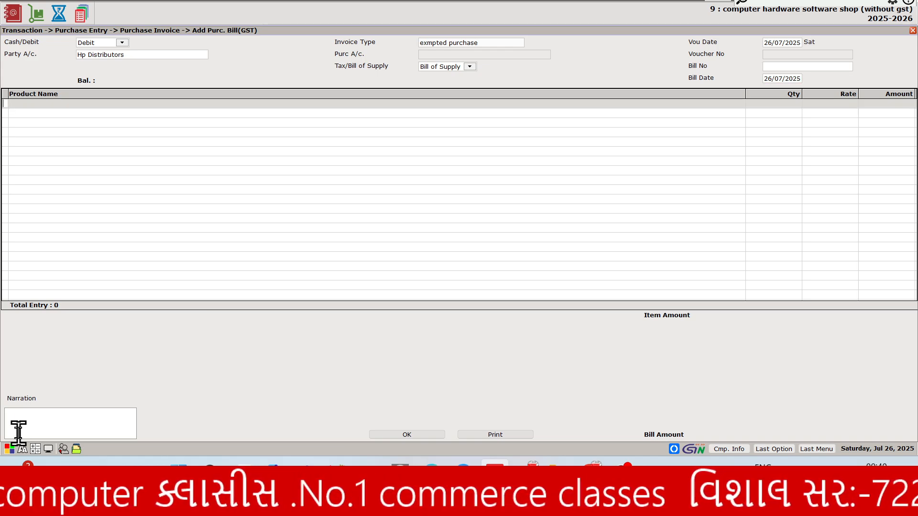
# Add hp laptop i5 to the bill with quantity 5 and rate 45000, checking the figures against the PDF.
pyautogui.press('Return')
pyautogui.press('Down')
pyautogui.press('Down')
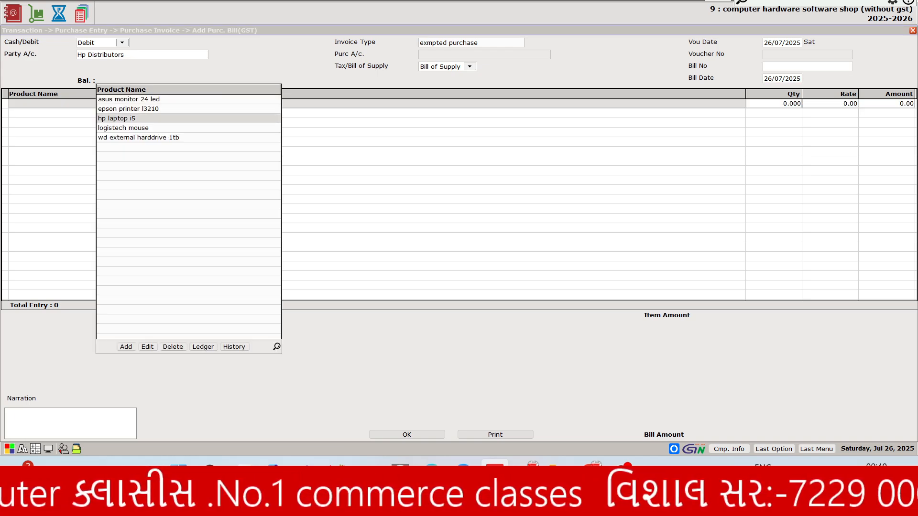
pyautogui.press('Return')
pyautogui.hotkey('alt', 'Tab')
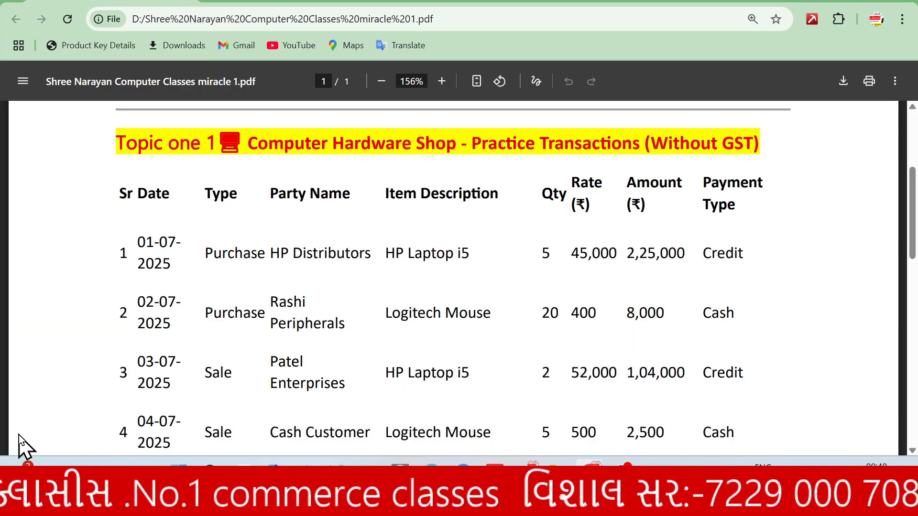
pyautogui.hotkey('alt', 'Tab')
pyautogui.press('Return')
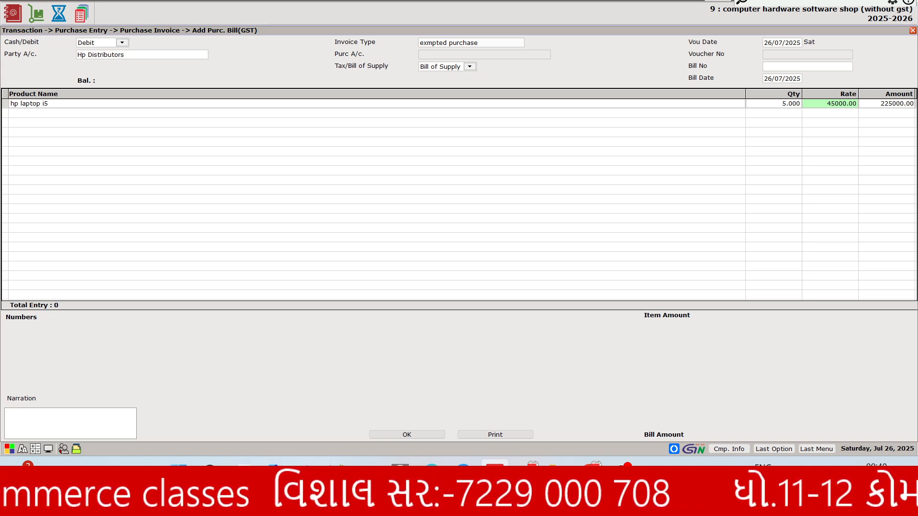
# Accept the laptop item's amount and save the Hp Distributors purchase bill with a blank narration.
pyautogui.press('Return')
pyautogui.press('Return')
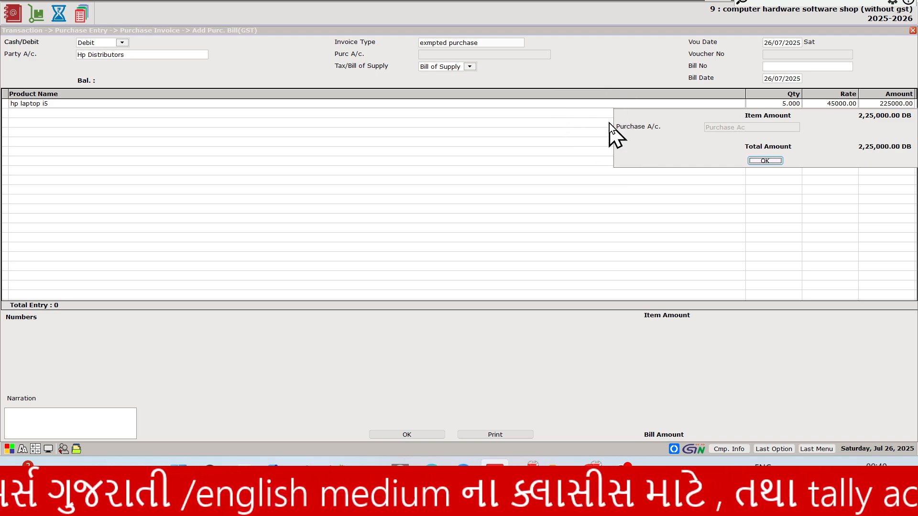
pyautogui.click(757, 159)
pyautogui.press('Return')
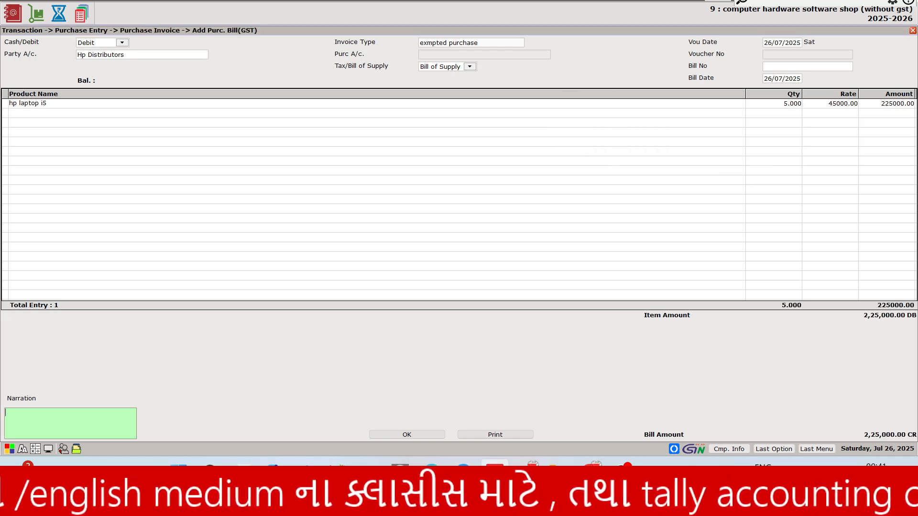
pyautogui.press('Return')
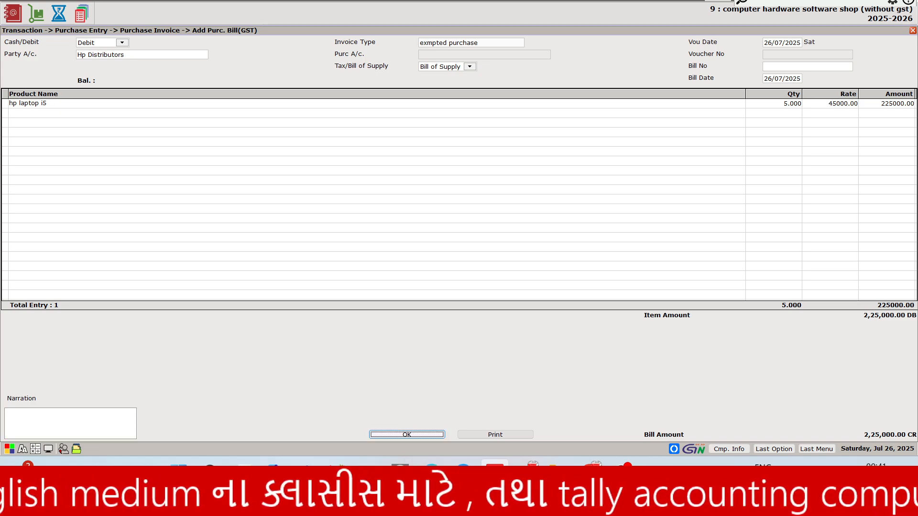
pyautogui.press('Return')
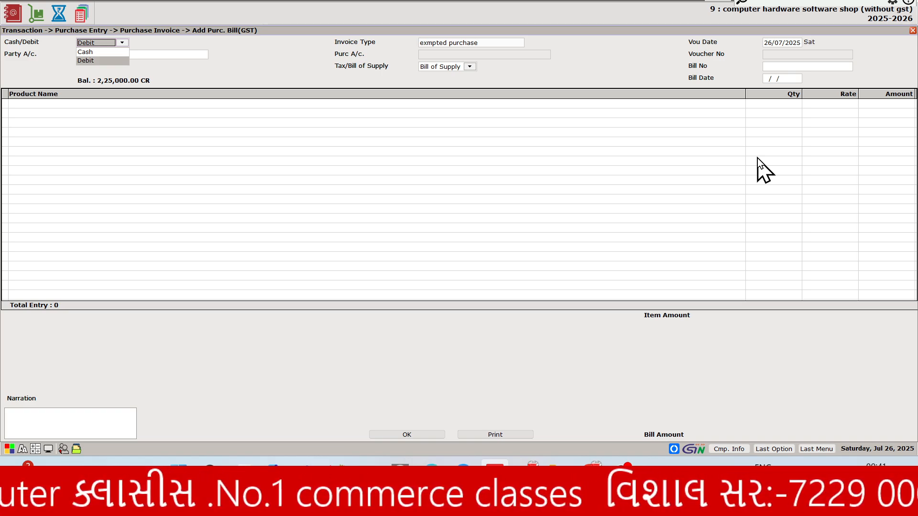
# Check the second purchase in the PDF and set the new purchase bill to Cash with Cash Account as the party.
pyautogui.hotkey('alt', 'Tab')
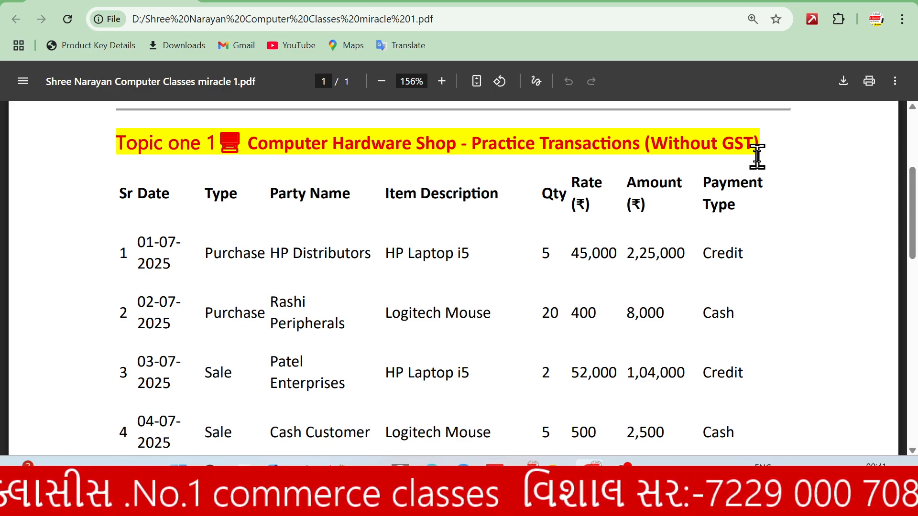
pyautogui.scroll(-2, 757, 156)
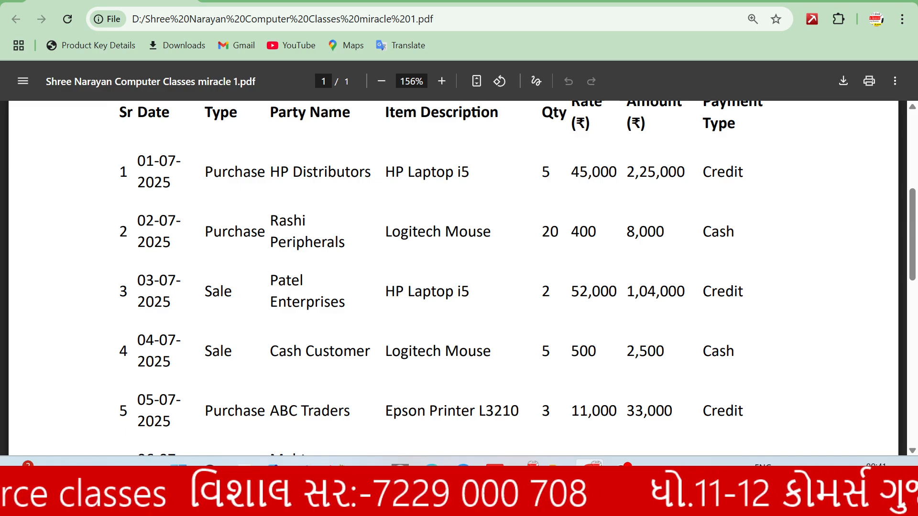
pyautogui.hotkey('alt', 'Tab')
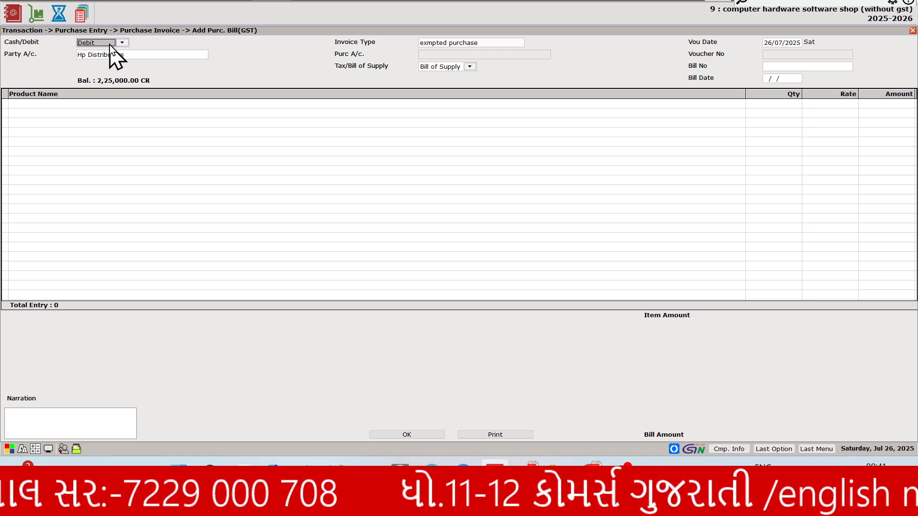
pyautogui.press('Return')
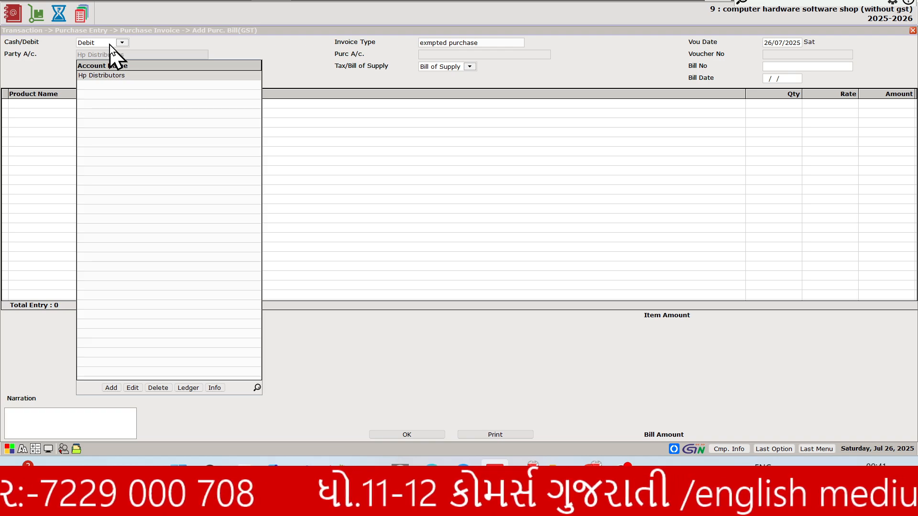
pyautogui.press('BackSpace')
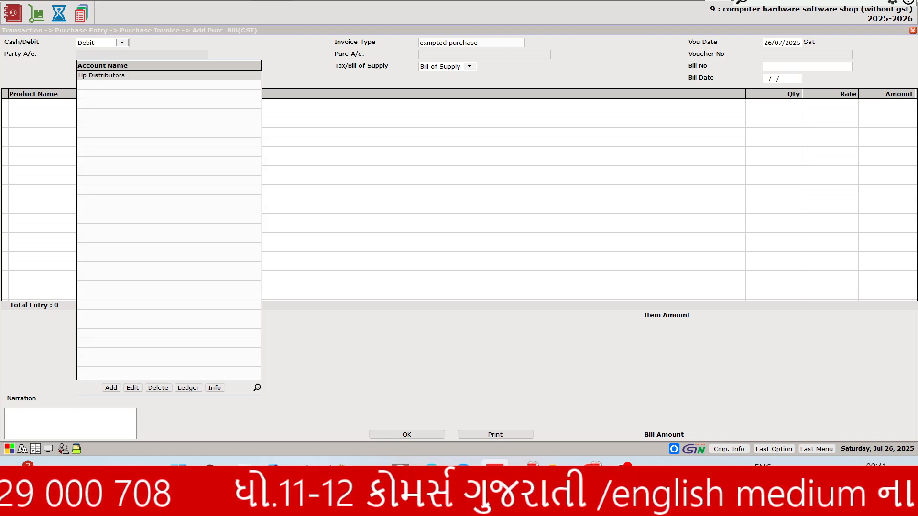
pyautogui.click(110, 44)
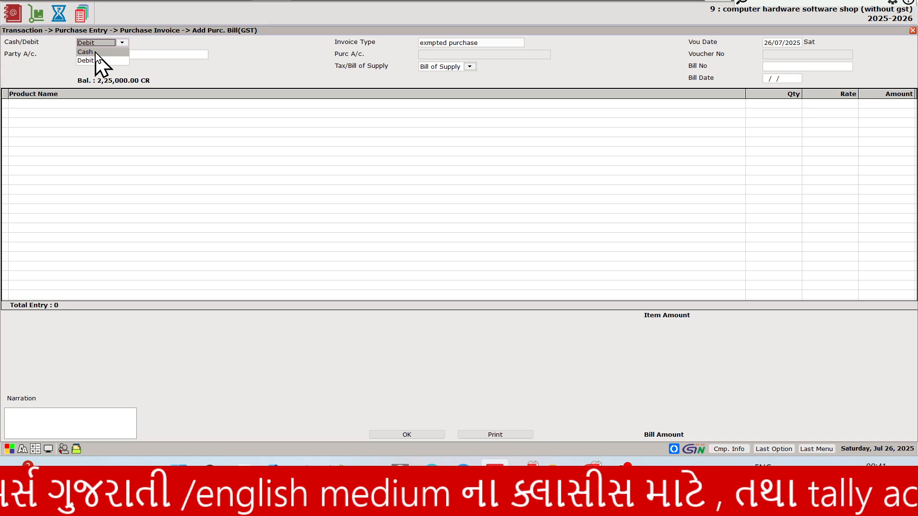
pyautogui.click(96, 53)
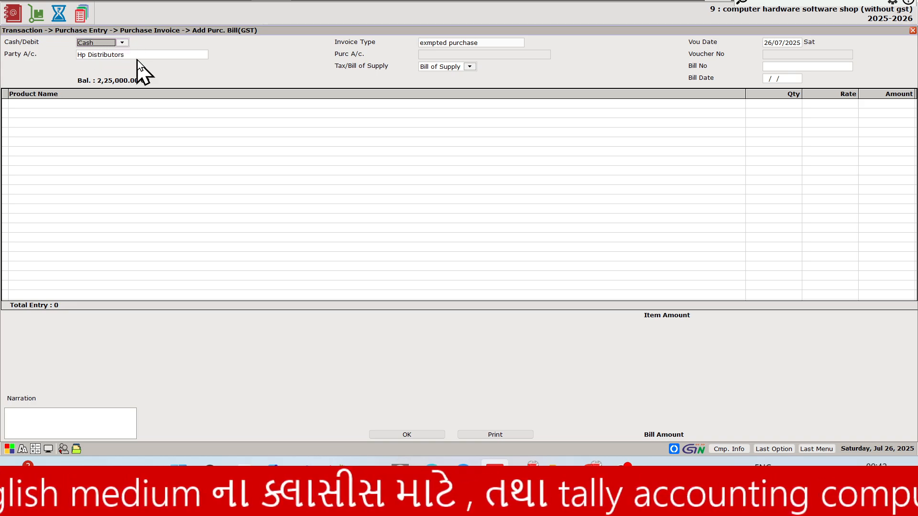
pyautogui.press('Return')
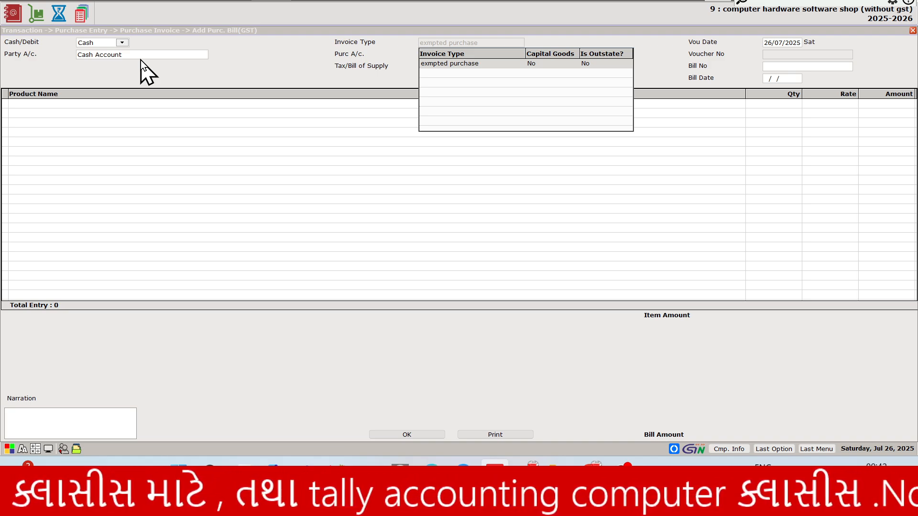
# Complete the cash bill's header with invoice type exmpted purchase, Bill of Supply and bill date 26/07/2025.
pyautogui.press('Return')
pyautogui.press('Return')
pyautogui.press('Return')
pyautogui.press('Return')
pyautogui.press('Return')
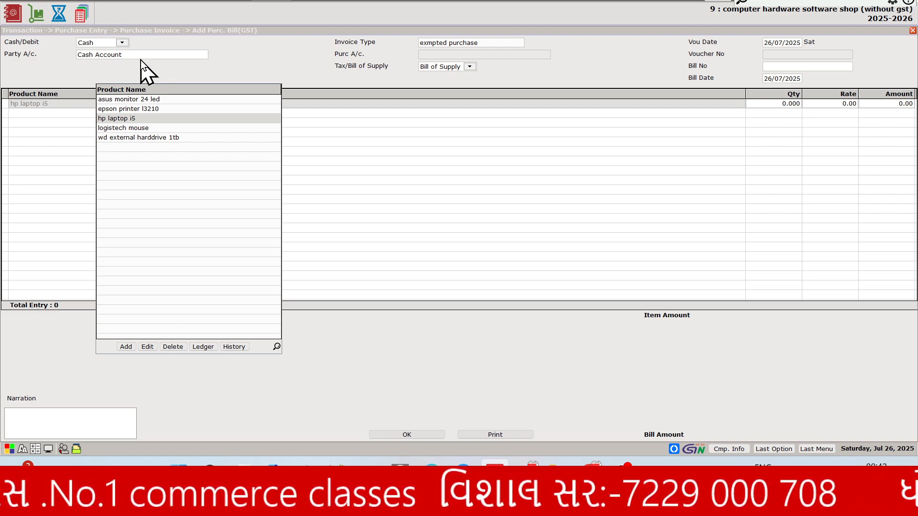
# Check the item in the PDF, then add logistech mouse to the cash bill with quantity 20 and rate 400.
pyautogui.hotkey('alt', 'Tab')
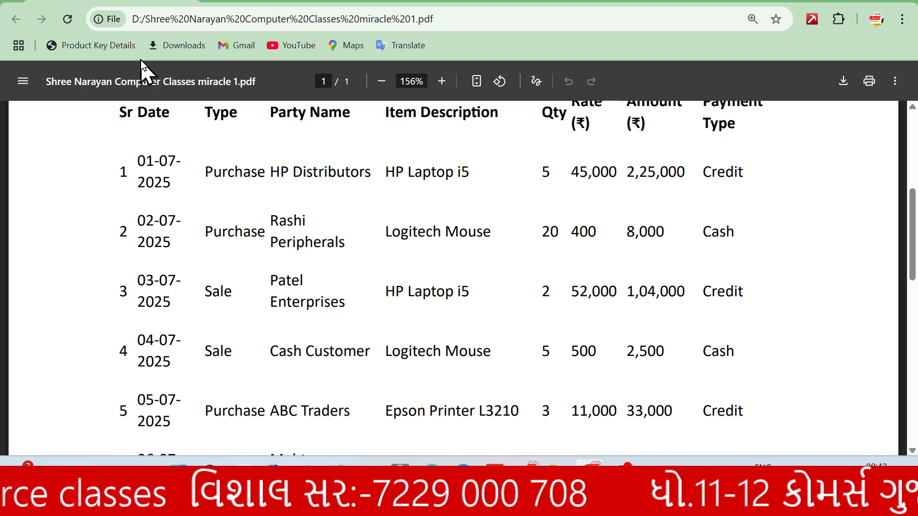
pyautogui.hotkey('alt', 'Tab')
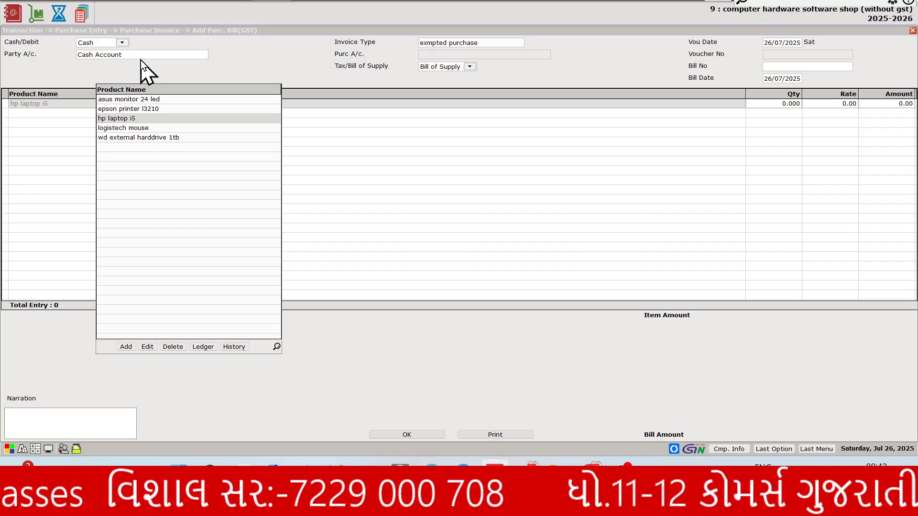
pyautogui.press('Down')
pyautogui.press('Return')
pyautogui.write('2')
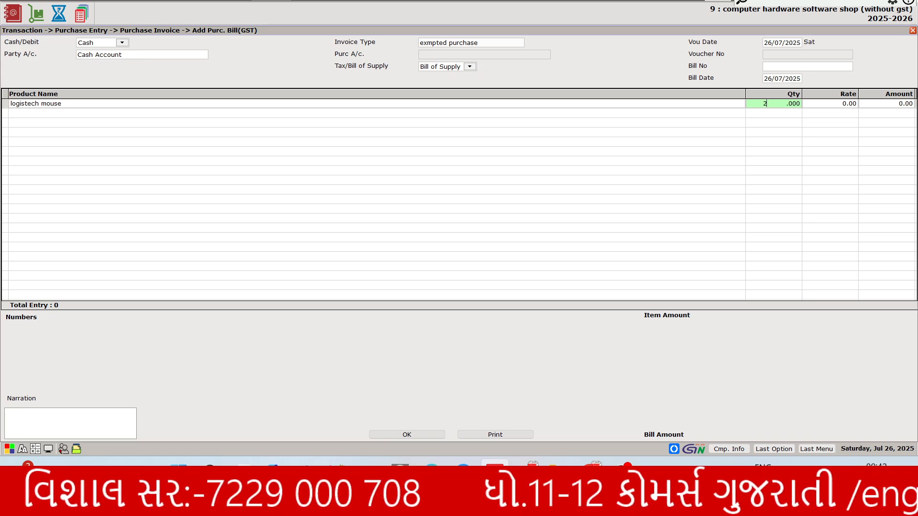
pyautogui.write('0')
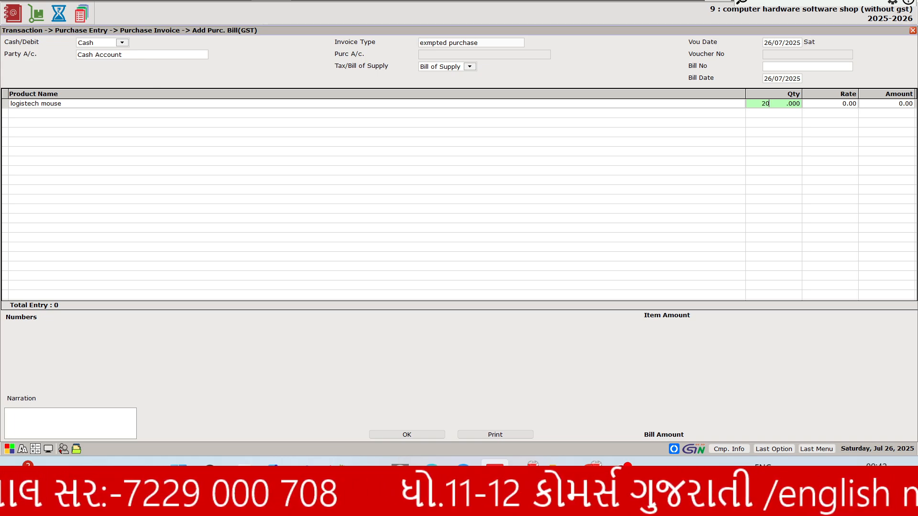
pyautogui.press('Return')
pyautogui.write('400')
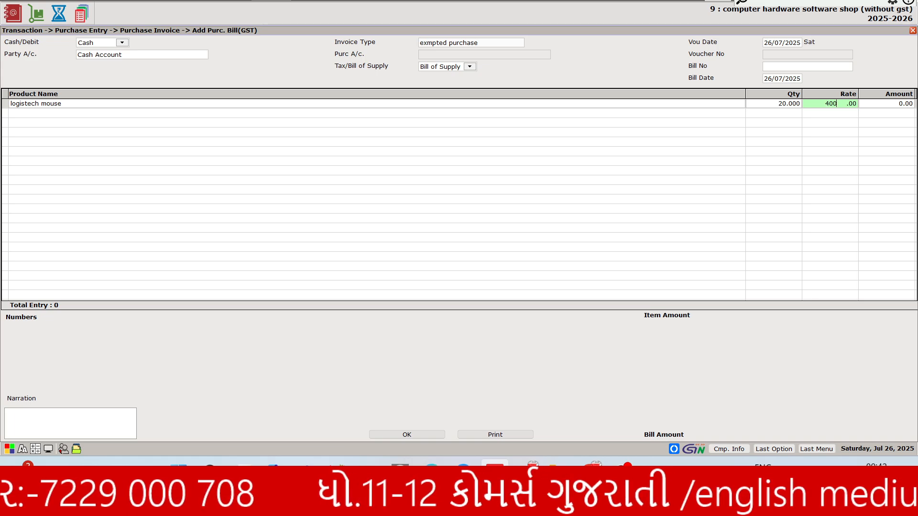
# Accept the mouse item's amount and save the cash purchase bill with a blank narration.
pyautogui.press('Return')
pyautogui.press('Return')
pyautogui.press('Return')
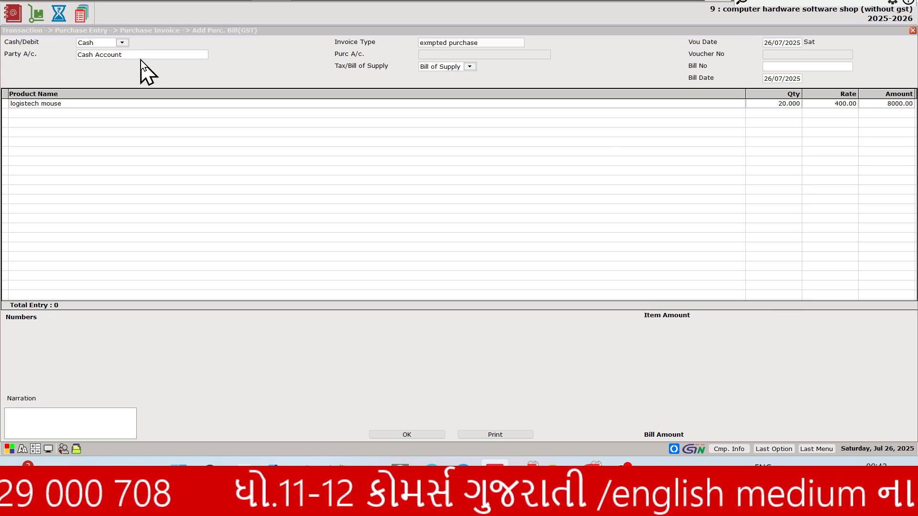
pyautogui.press('Return')
pyautogui.press('Return')
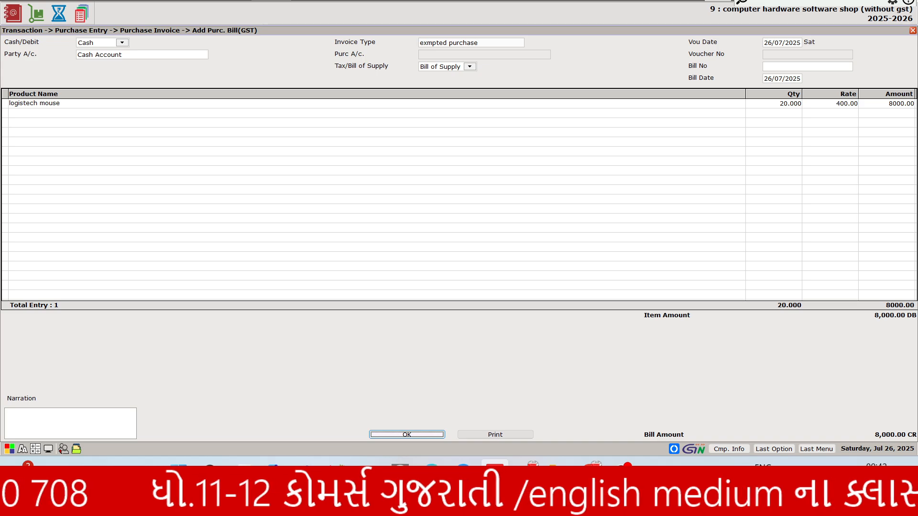
pyautogui.press('Return')
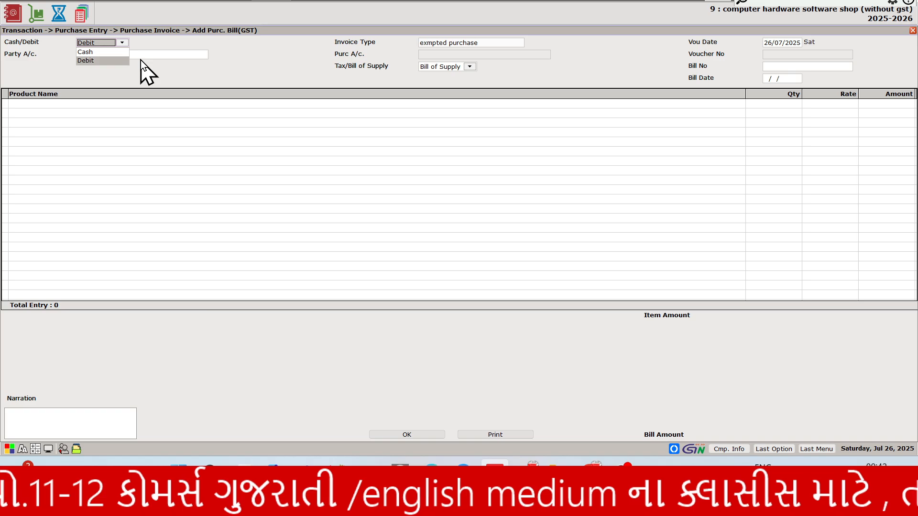
# Review the following purchase and sale transactions in the PDF and return to the blank purchase bill in Miracle.
pyautogui.hotkey('alt', 'Tab')
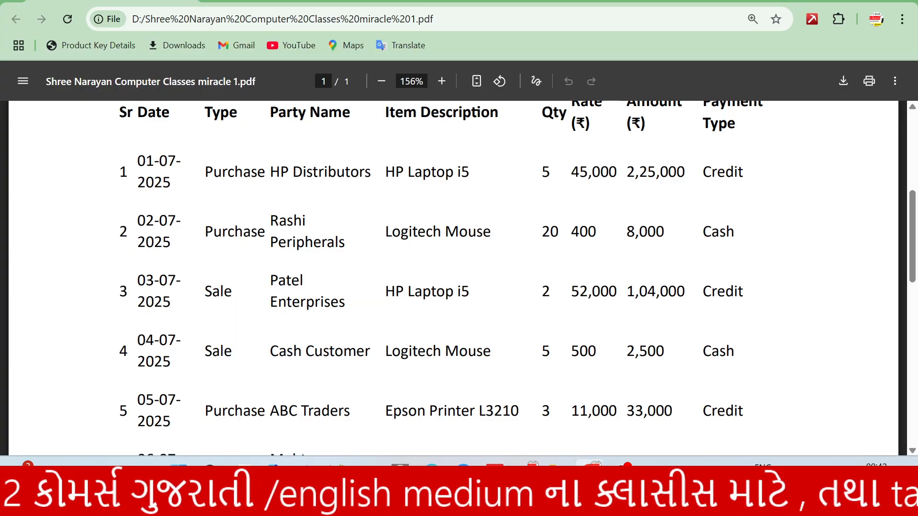
pyautogui.scroll(-2, 431, 277)
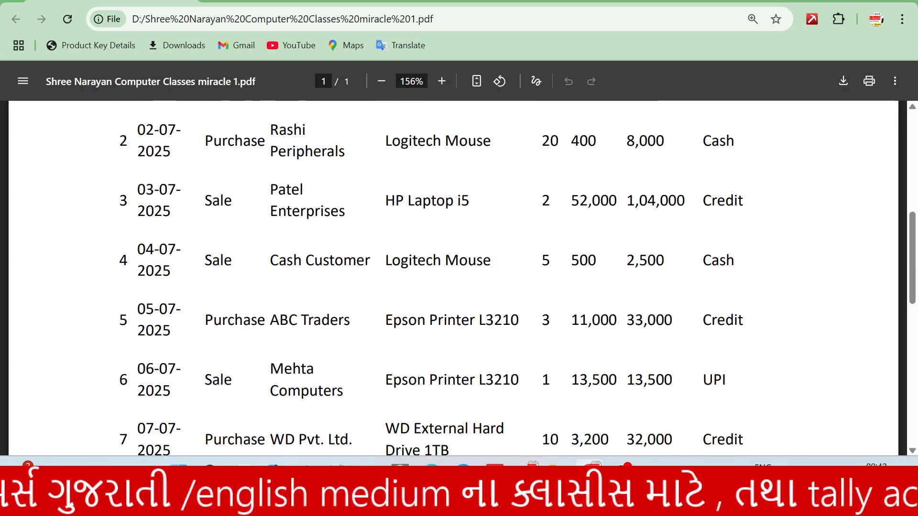
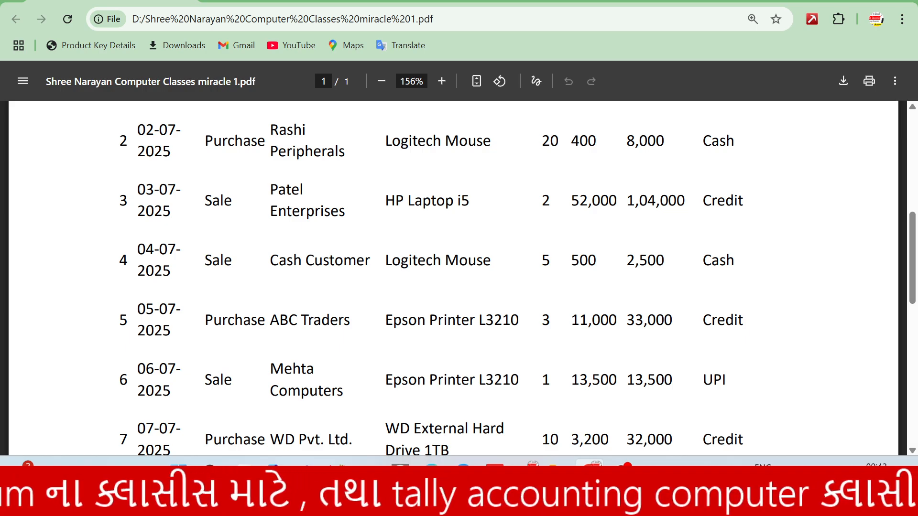
pyautogui.scroll(3, 518, 273)
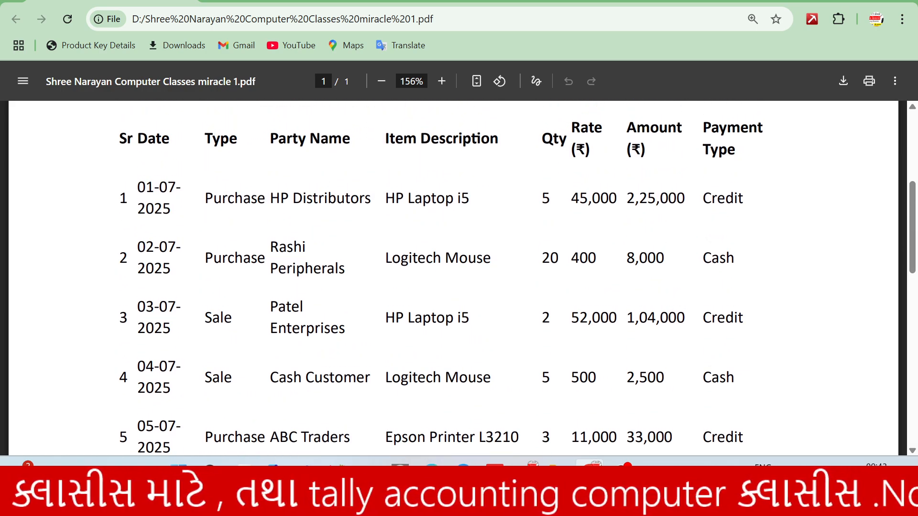
pyautogui.scroll(-1, 518, 272)
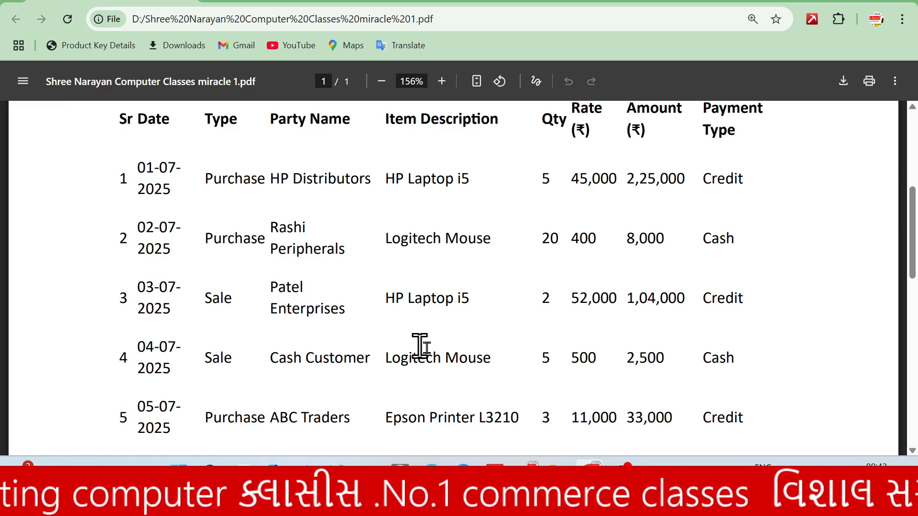
pyautogui.hotkey('alt', 'Tab')
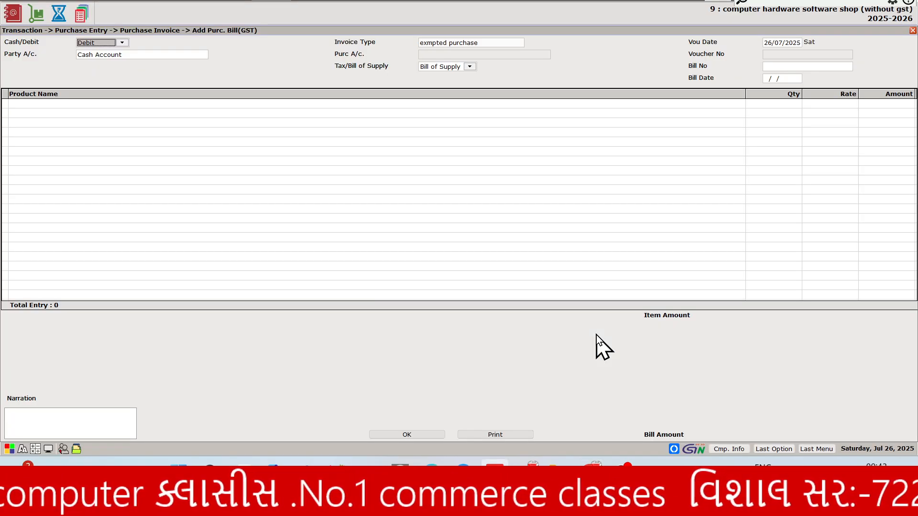
pyautogui.hotkey('alt', 'Tab')
pyautogui.hotkey('alt', 'Tab')
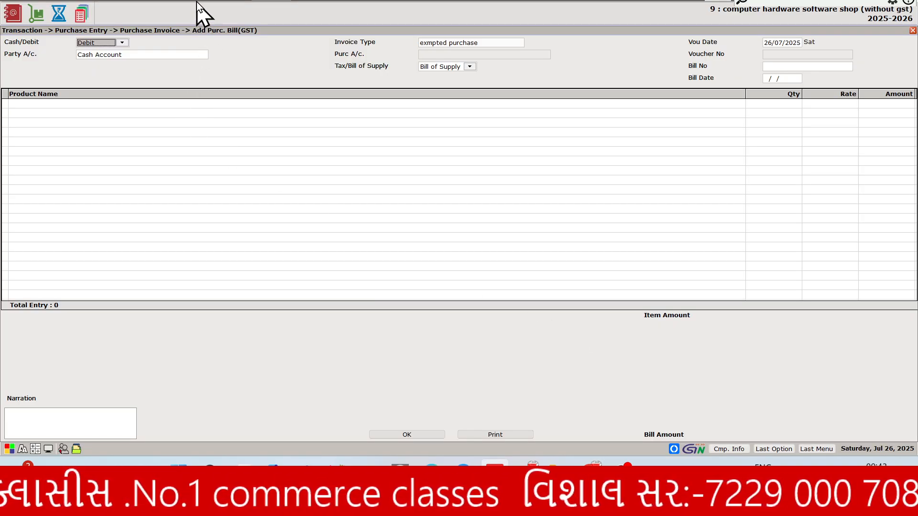
# Leave the new purchase bill without saving and close the purchase voucher list.
pyautogui.press('Escape')
pyautogui.press('Return')
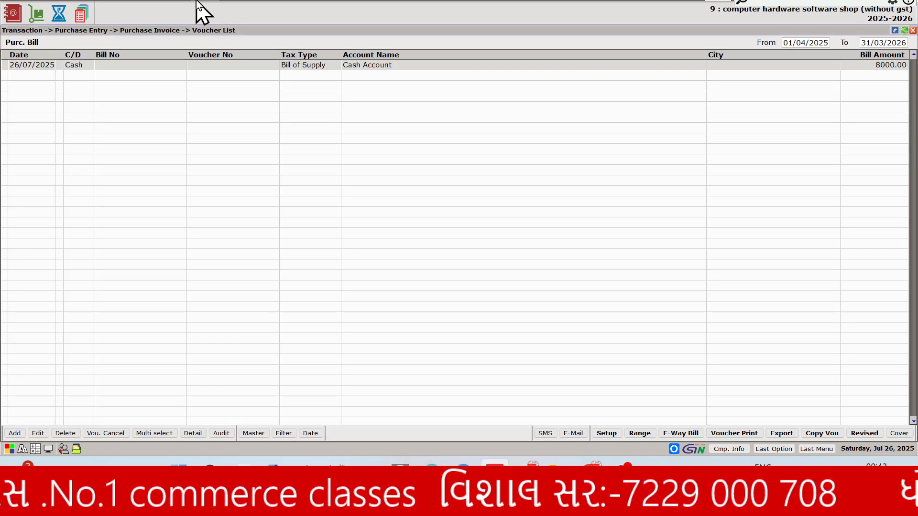
pyautogui.press('Escape')
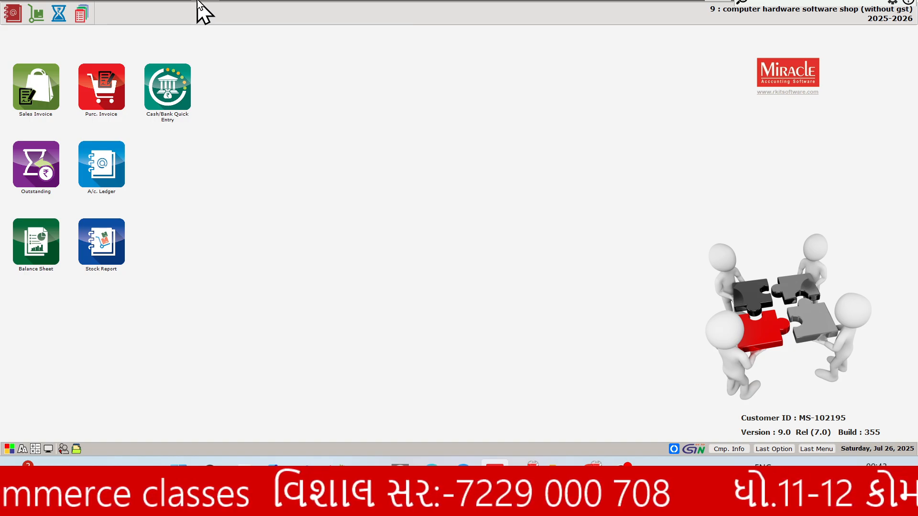
# Open the invoice type setup for sales, agreeing to continue past the backup reminder.
pyautogui.click(201, 3)
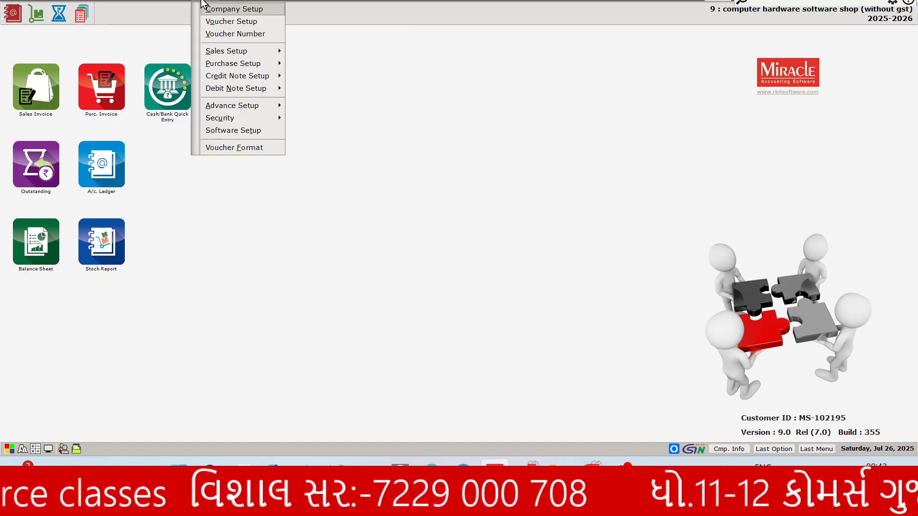
pyautogui.press('Down')
pyautogui.press('Down')
pyautogui.press('Down')
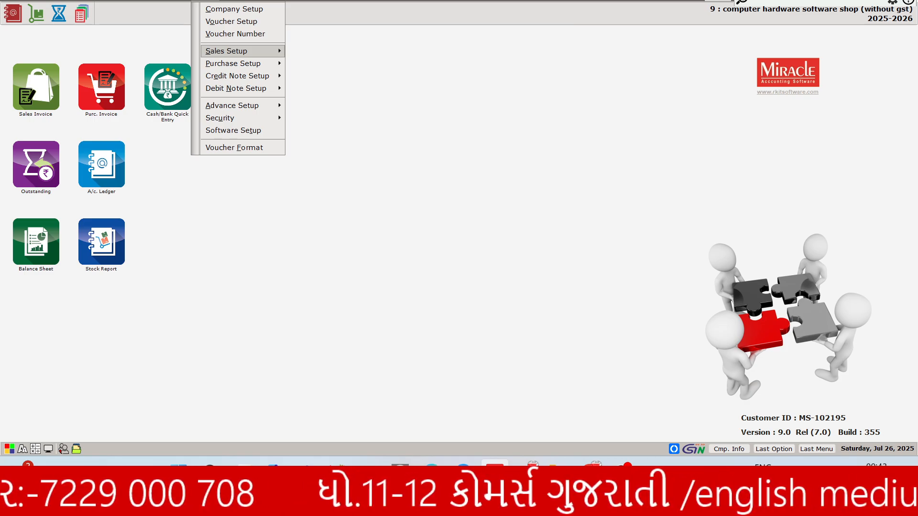
pyautogui.press('Right')
pyautogui.press('Down')
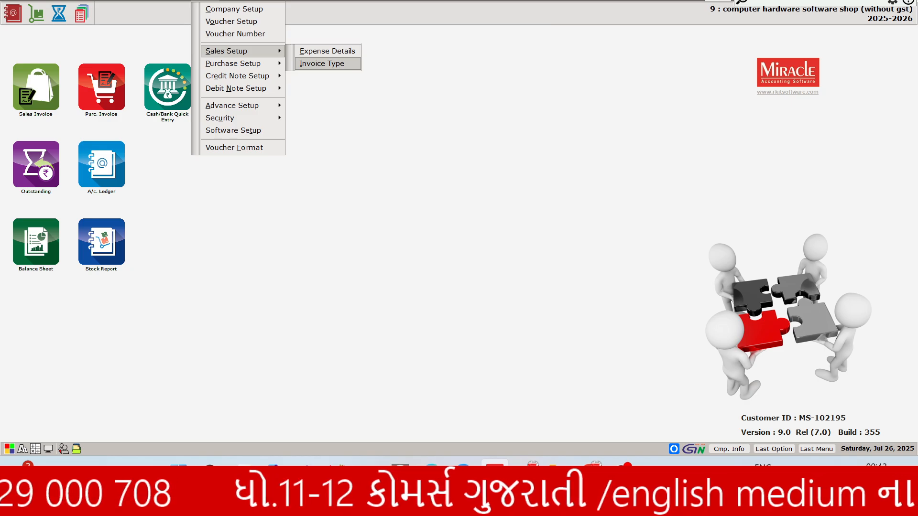
pyautogui.press('Return')
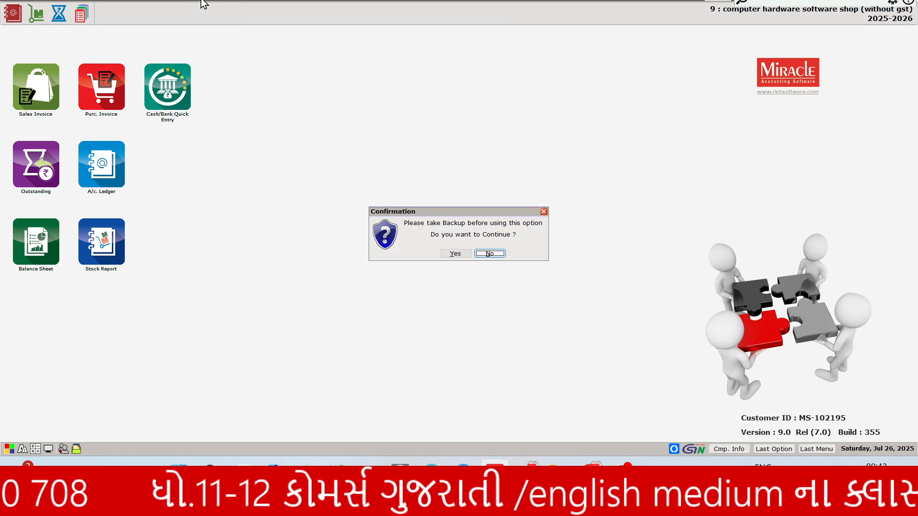
pyautogui.press('Left')
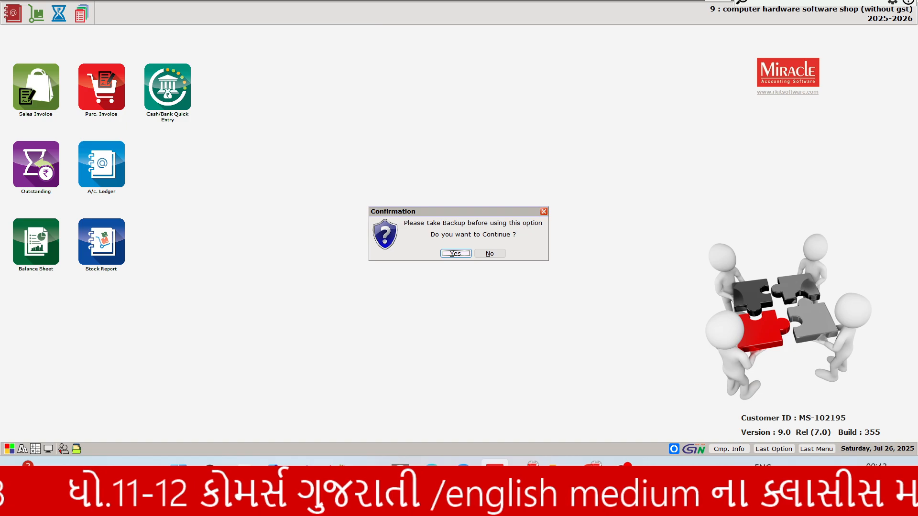
pyautogui.press('Return')
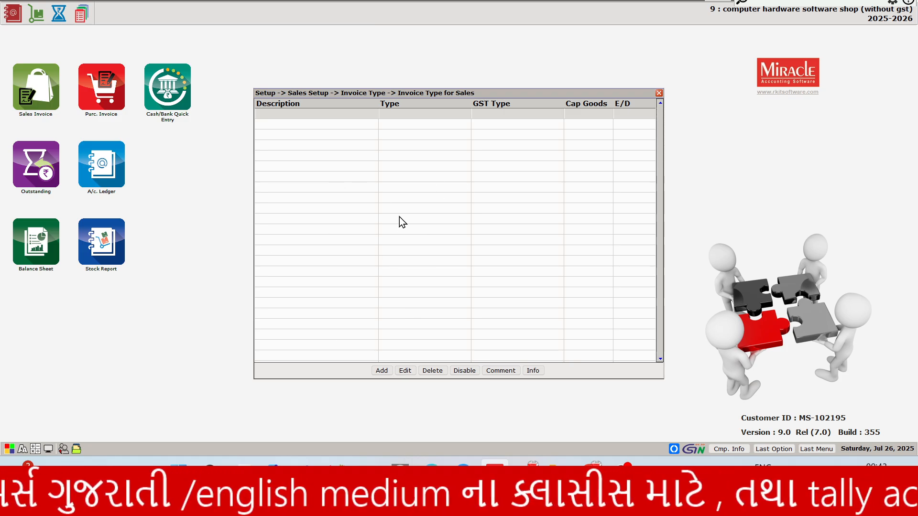
# Add a new sales invoice type with the name "exempted sale".
pyautogui.click(382, 371)
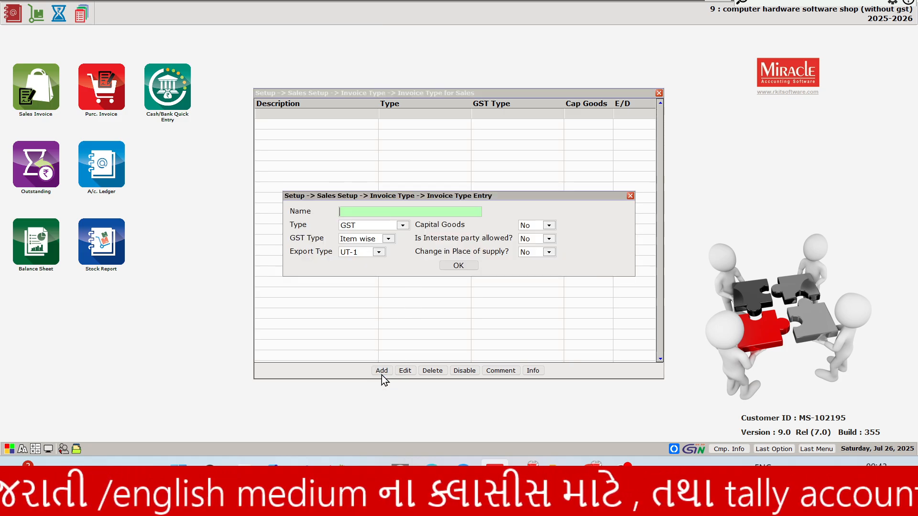
pyautogui.write('excempt')
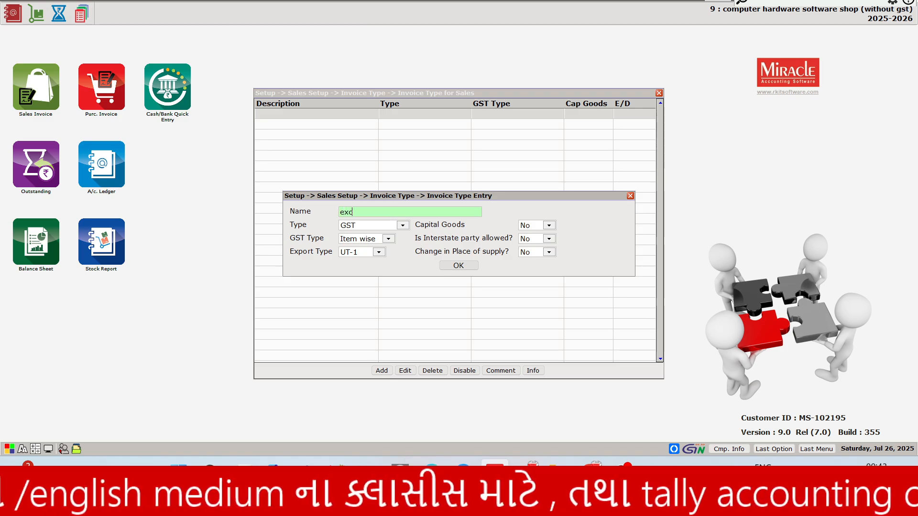
pyautogui.press('BackSpace')
pyautogui.press('BackSpace')
pyautogui.press('BackSpace')
pyautogui.press('BackSpace')
pyautogui.press('BackSpace')
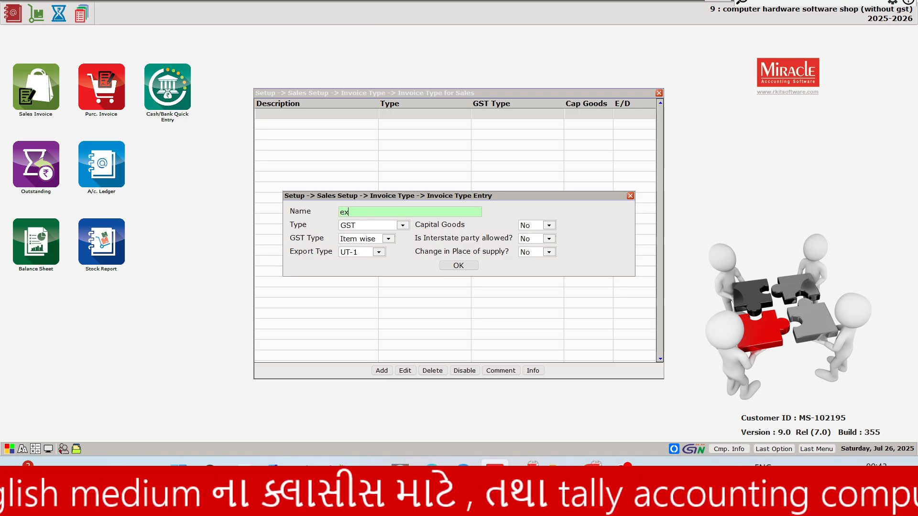
pyautogui.write('empted sale')
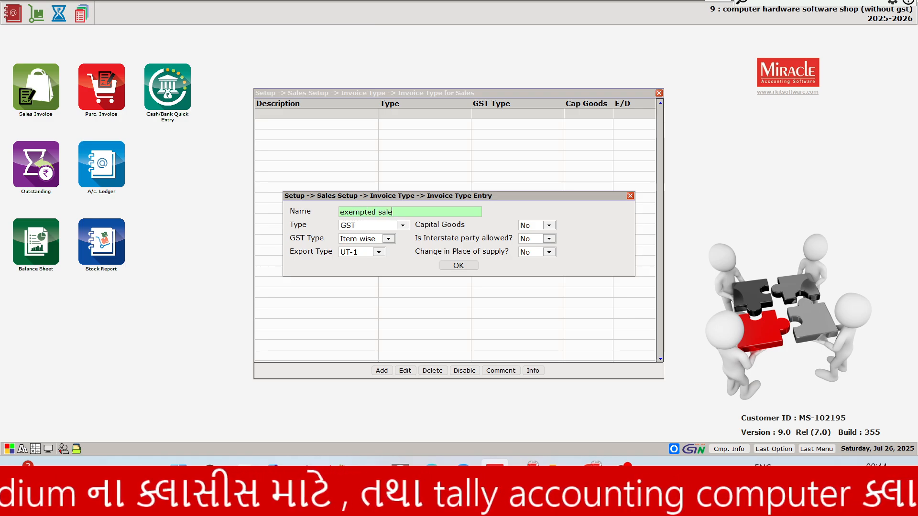
# Set the invoice type's Type to Exempt, keep the other defaults, save it and close the setup list.
pyautogui.press('Return')
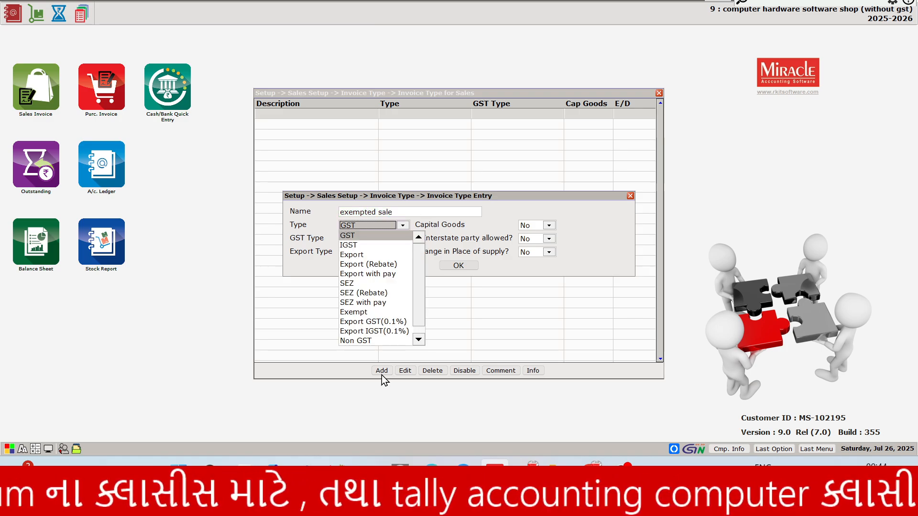
pyautogui.press('Down')
pyautogui.press('Down')
pyautogui.press('Down')
pyautogui.press('Down')
pyautogui.press('Down')
pyautogui.press('Down')
pyautogui.press('Down')
pyautogui.press('Down')
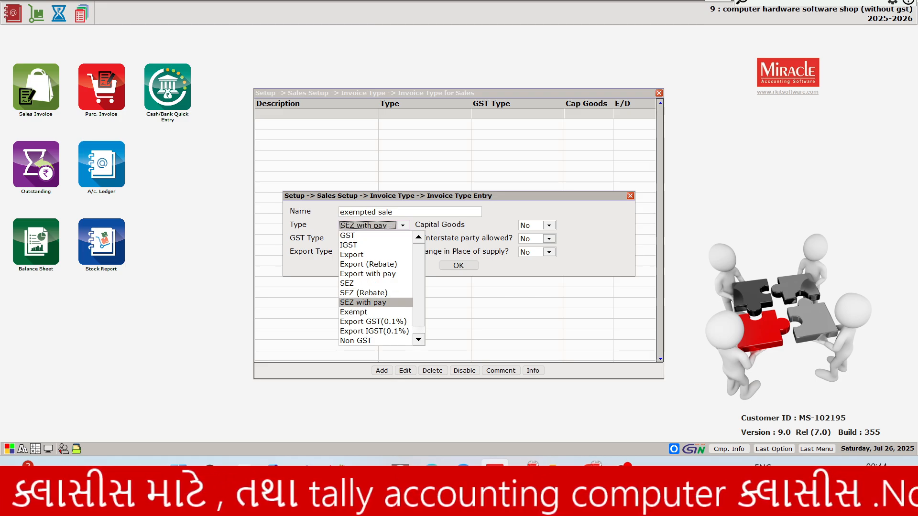
pyautogui.press('Return')
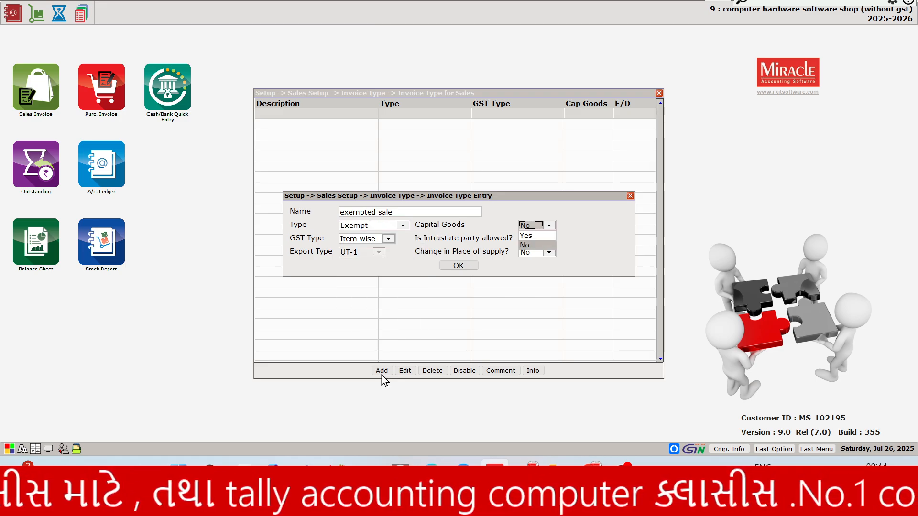
pyautogui.press('Return')
pyautogui.press('Return')
pyautogui.press('Return')
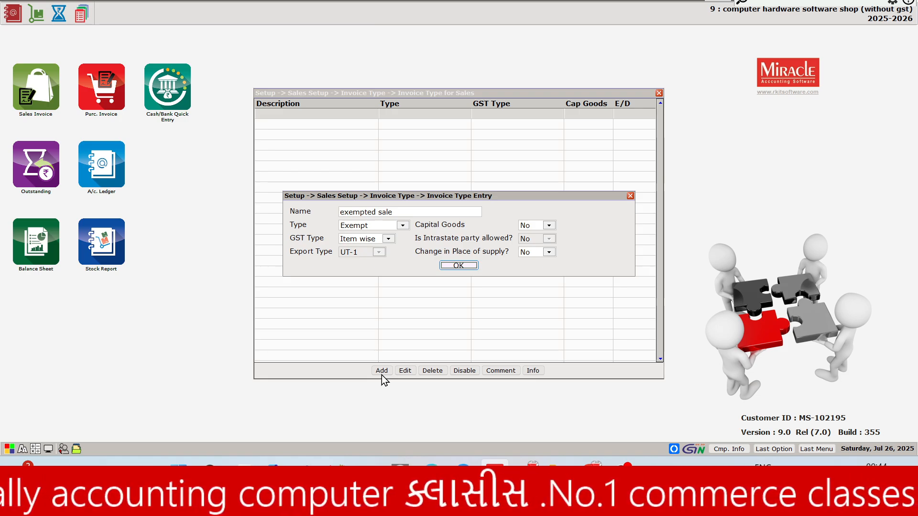
pyautogui.press('Return')
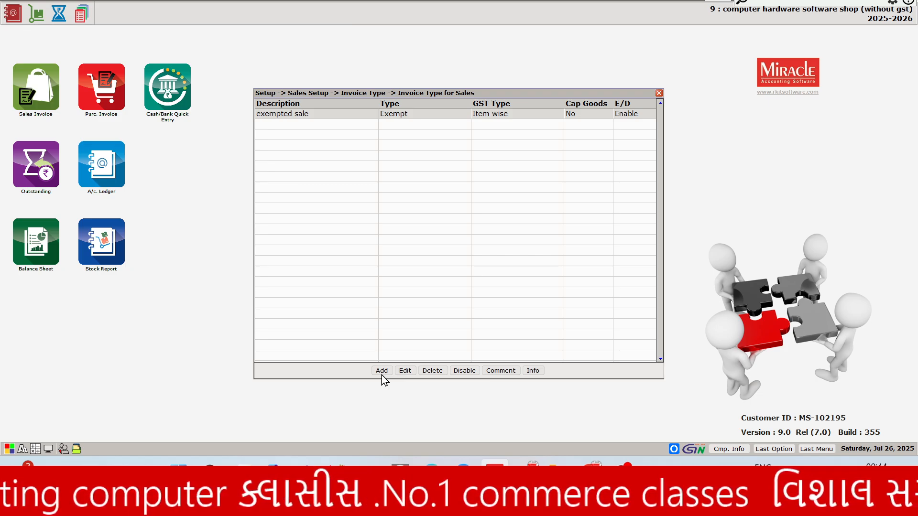
pyautogui.press('Escape')
pyautogui.press('Return')
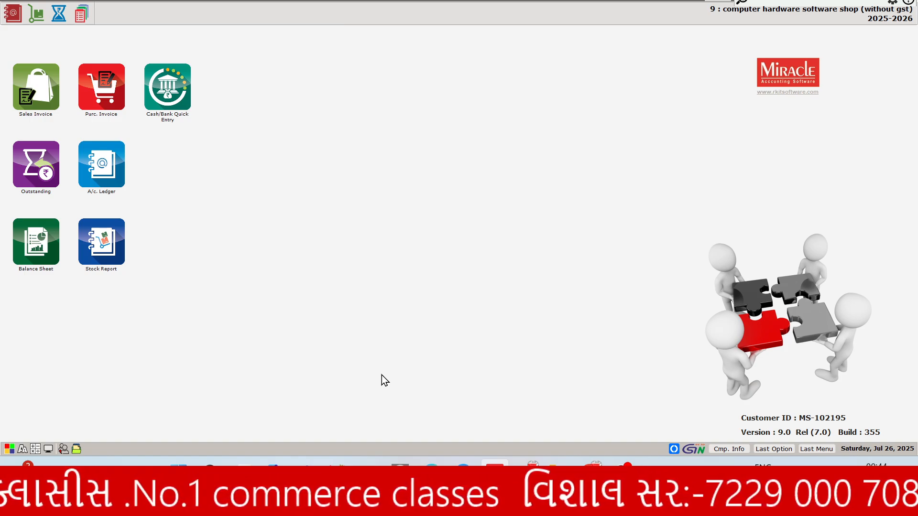
# Open the Sales Invoice voucher list and start a new sales bill.
pyautogui.click(68, 0)
pyautogui.press('Down')
pyautogui.press('Down')
pyautogui.press('Down')
pyautogui.press('Down')
pyautogui.press('Down')
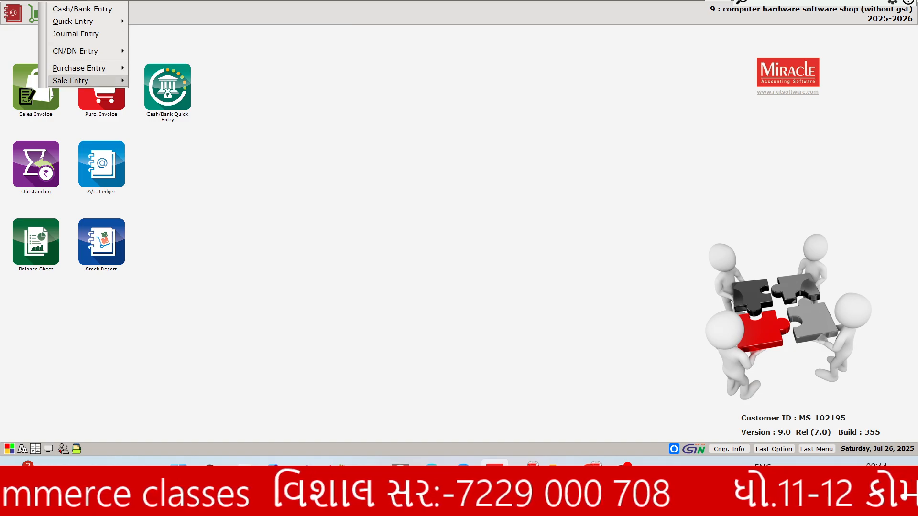
pyautogui.press('Right')
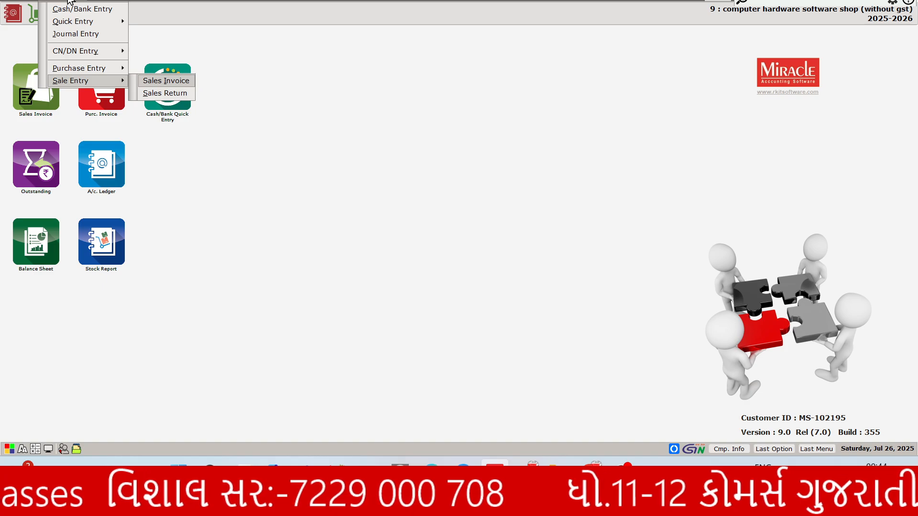
pyautogui.press('Return')
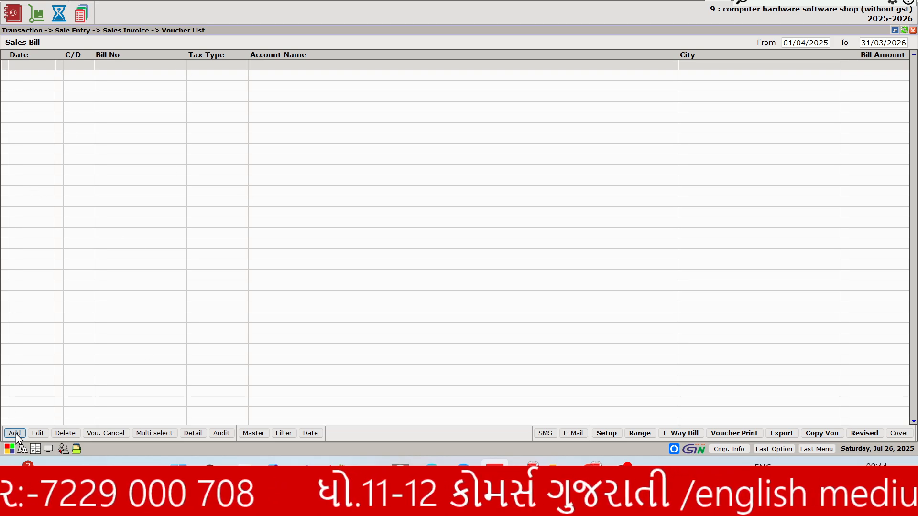
pyautogui.click(15, 433)
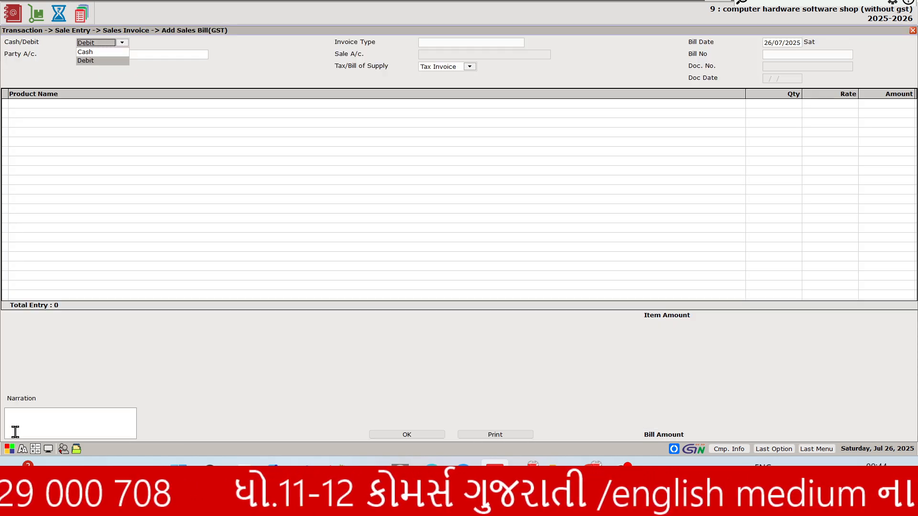
# Check the credit sale in the transactions PDF in the browser, return to Miracle and keep the bill as Debit.
pyautogui.hotkey('alt', 'Tab')
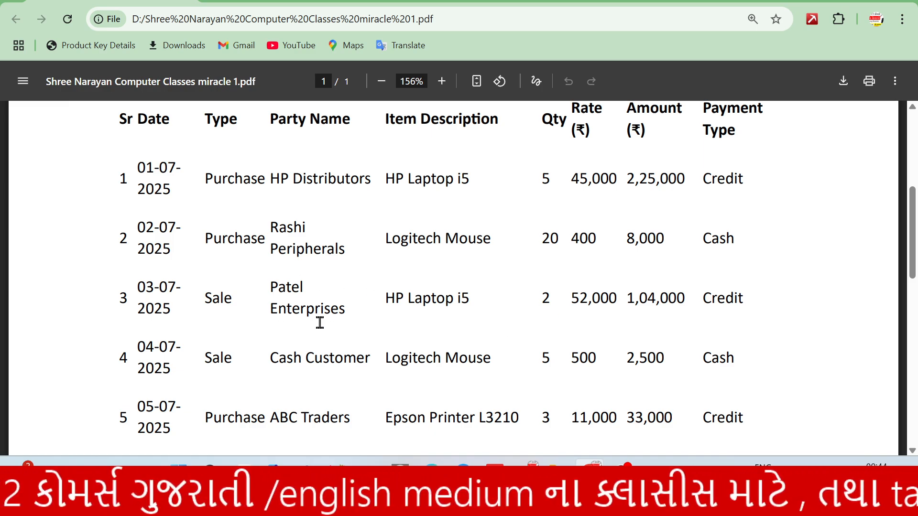
pyautogui.hotkey('alt', 'Tab')
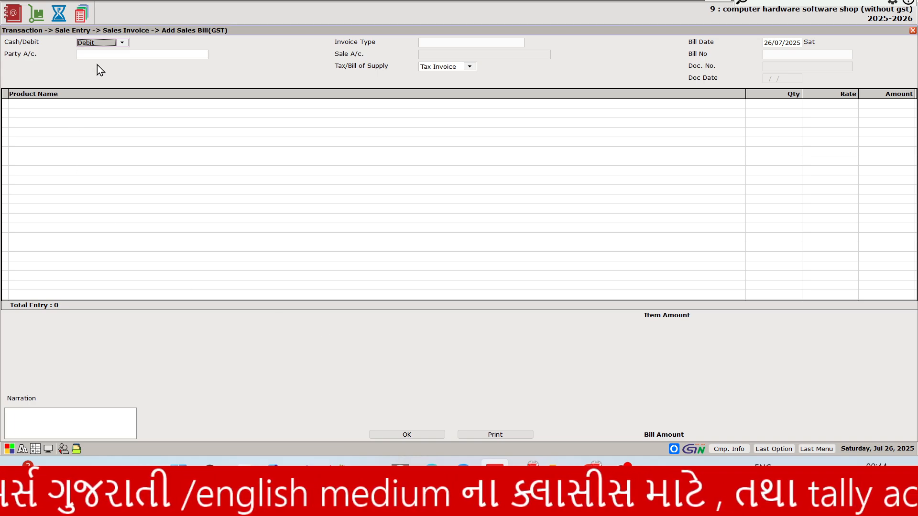
pyautogui.press('Return')
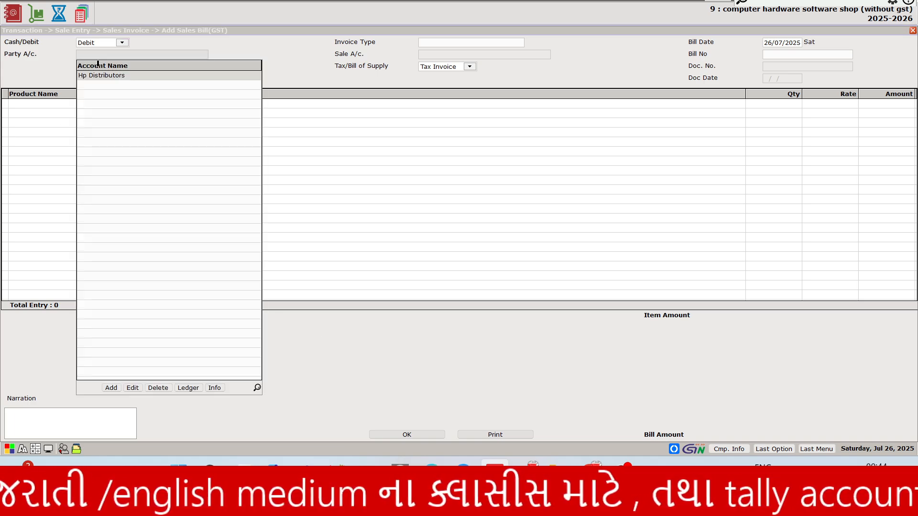
# Add a new party account named Patel Enterprise under the Sundry Debtors group.
pyautogui.click(112, 388)
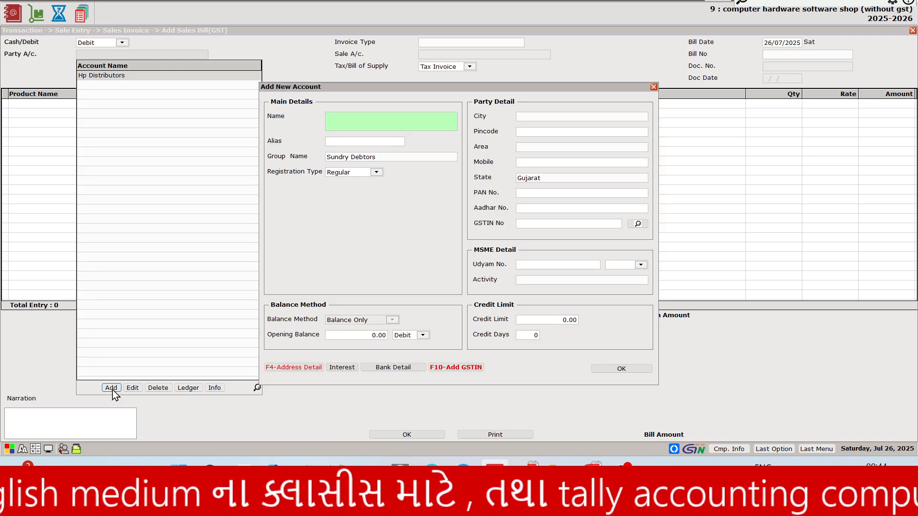
pyautogui.write('Patel ')
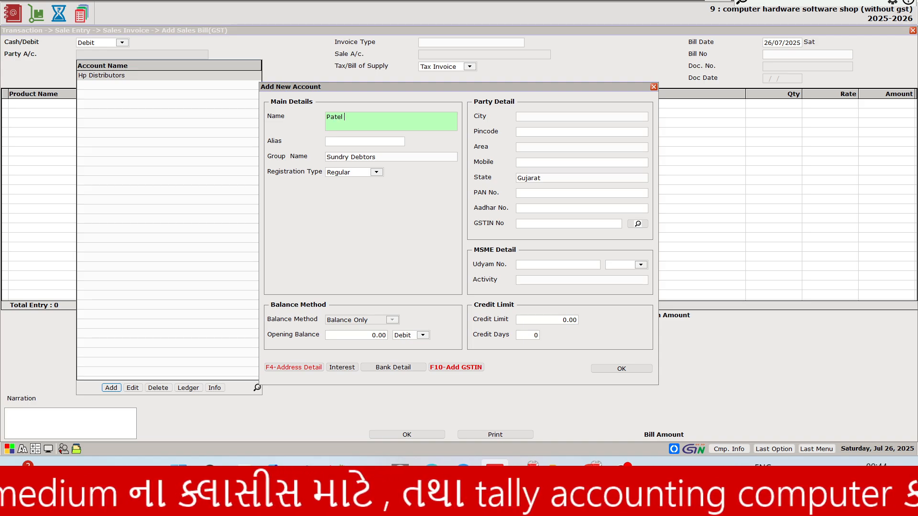
pyautogui.write('Enterprise')
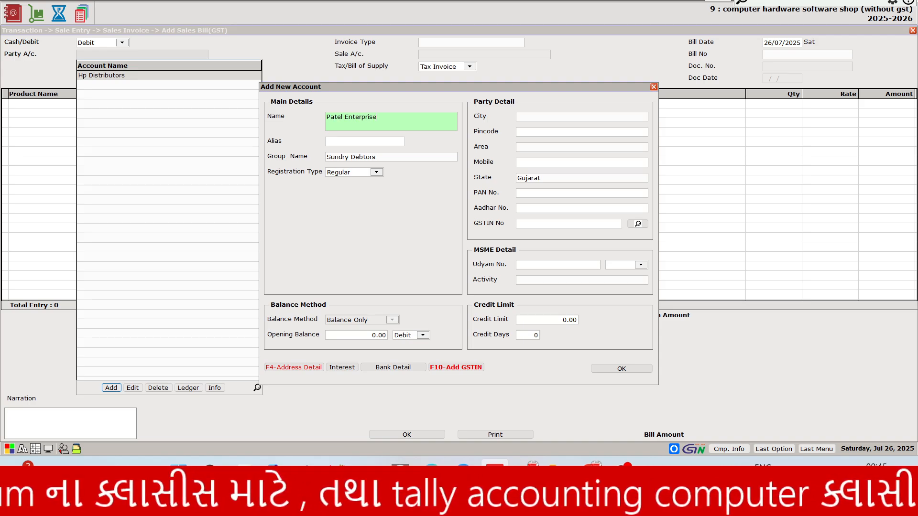
pyautogui.press('Return')
pyautogui.press('Return')
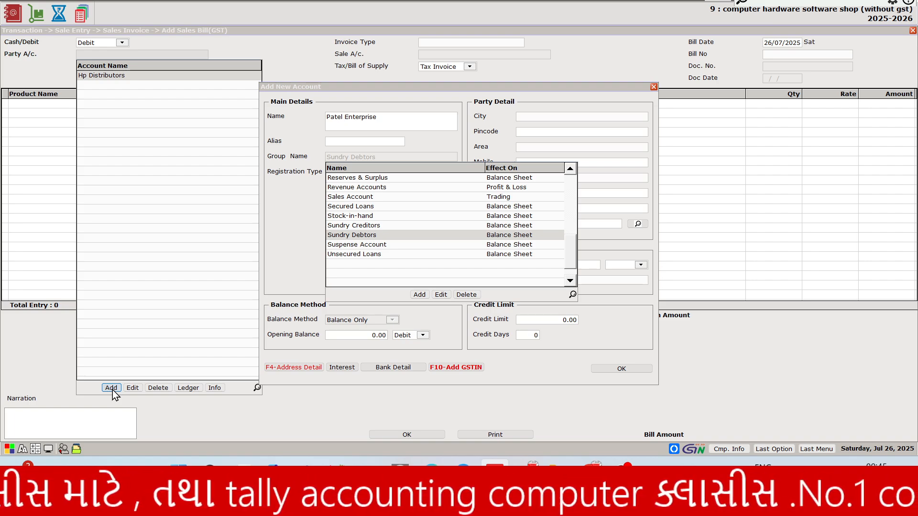
pyautogui.press('Return')
# Set the registration type to Unregistered, save the account with the remaining defaults and select it as the bill's party.
pyautogui.press('Down')
pyautogui.press('Down')
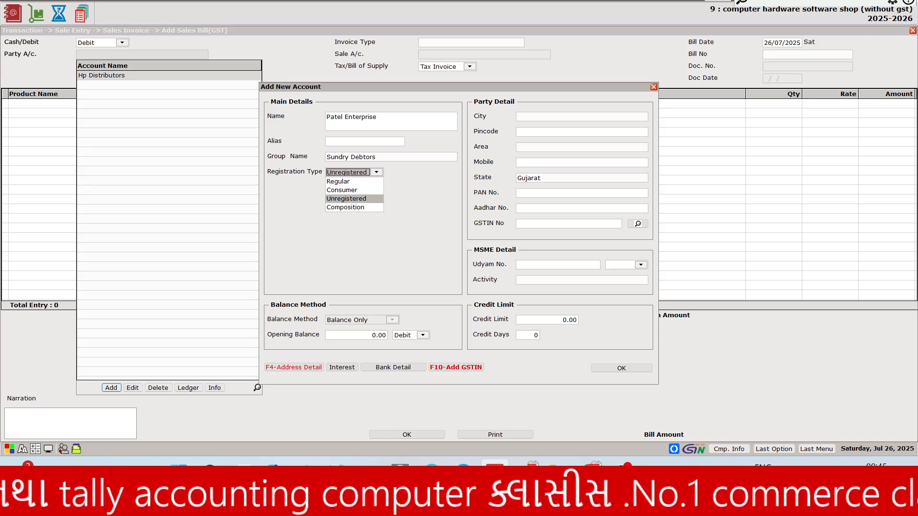
pyautogui.press('Return')
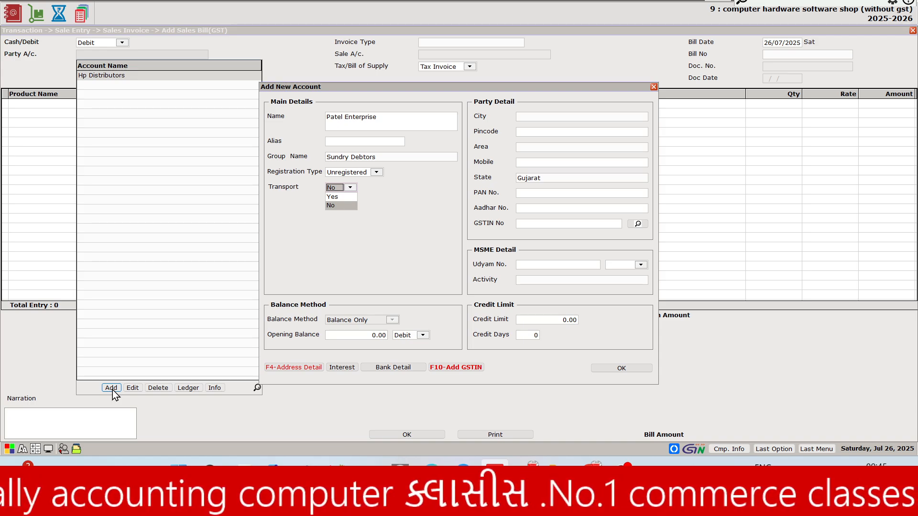
pyautogui.press('Return')
pyautogui.press('Return')
pyautogui.press('Return')
pyautogui.press('Return')
pyautogui.press('Return')
pyautogui.press('Return')
pyautogui.press('Return')
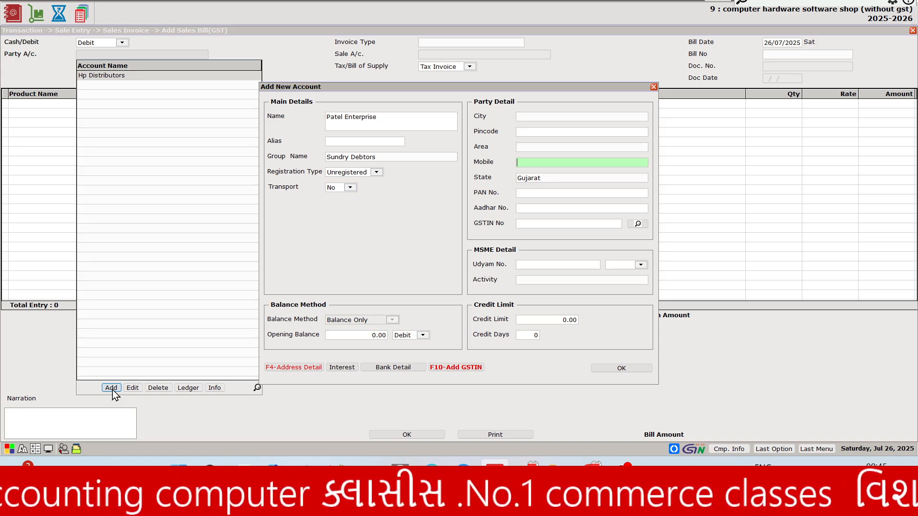
pyautogui.press('Return')
pyautogui.press('Return')
pyautogui.press('Return')
pyautogui.press('Return')
pyautogui.press('Return')
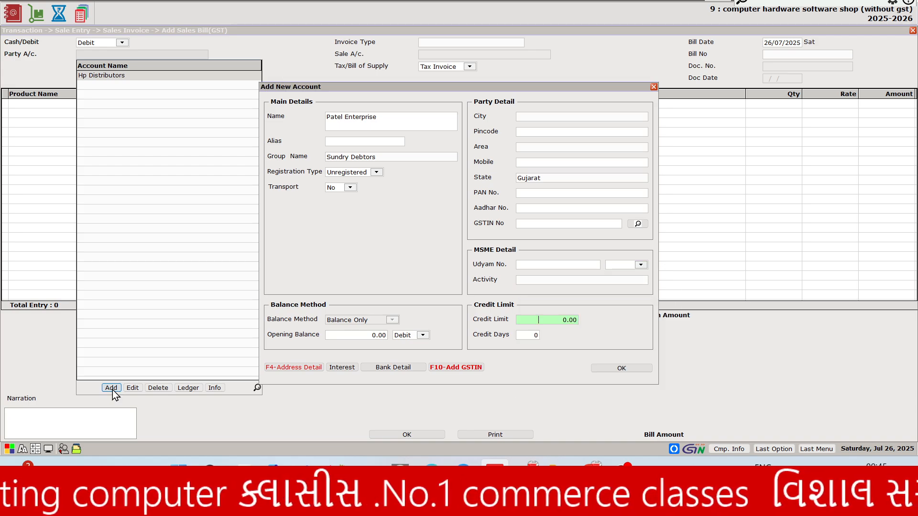
pyautogui.press('Return')
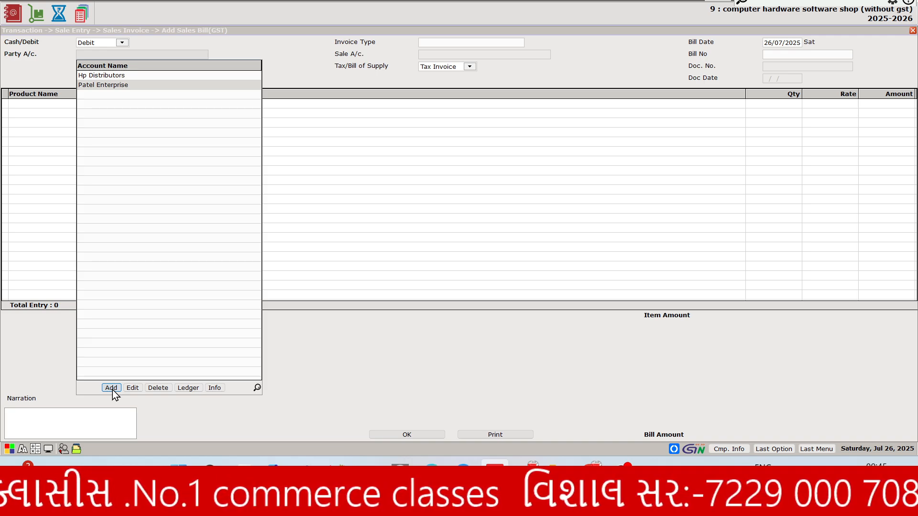
pyautogui.press('Return')
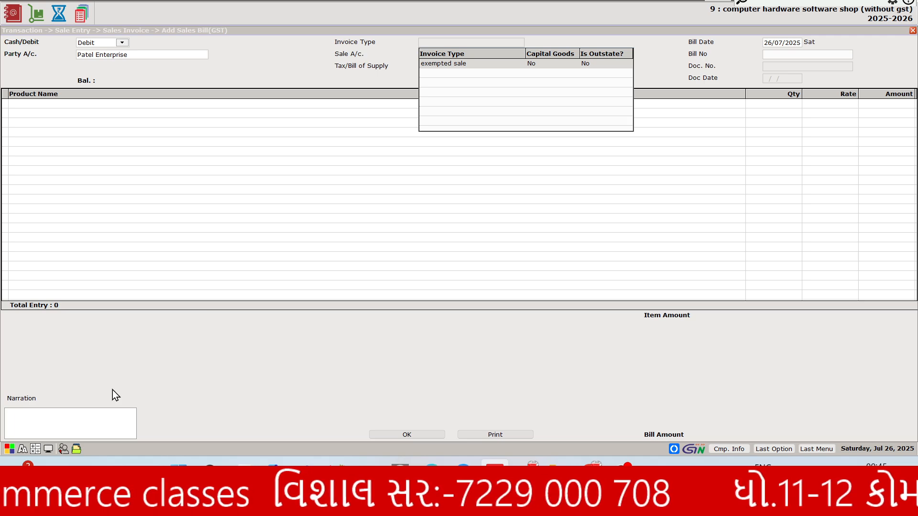
# Choose the exempted sale invoice type with Bill of Supply, accept the default date and bill number, and open the first line's product list.
pyautogui.press('Return')
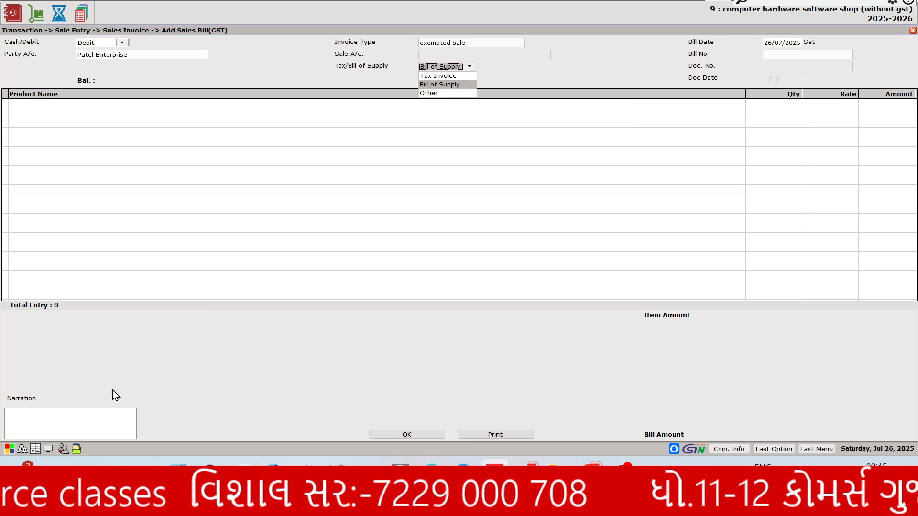
pyautogui.press('Return')
pyautogui.press('Return')
pyautogui.press('Return')
pyautogui.press('Return')
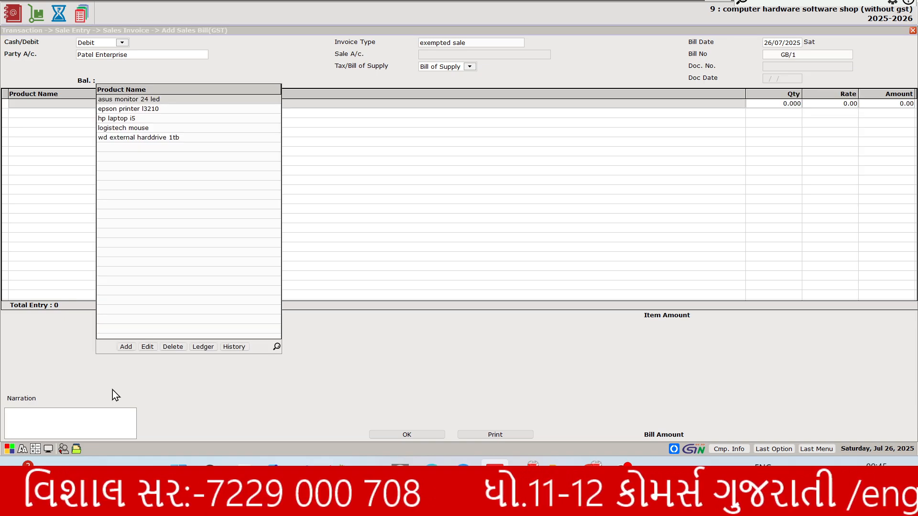
# Check the sold item in the transactions PDF in the browser, return to Miracle and select hp laptop i5 as the bill's product.
pyautogui.press('Down')
pyautogui.press('Down')
pyautogui.hotkey('alt', 'Tab')
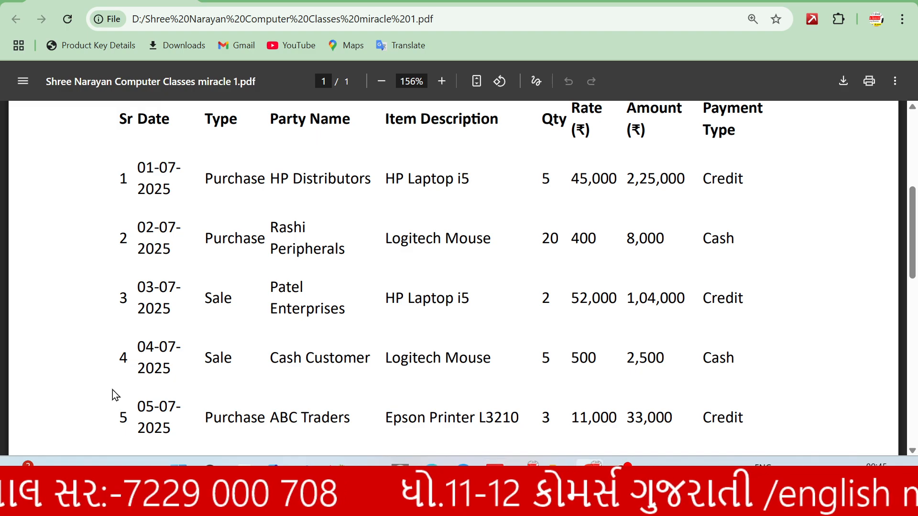
pyautogui.hotkey('alt', 'Tab')
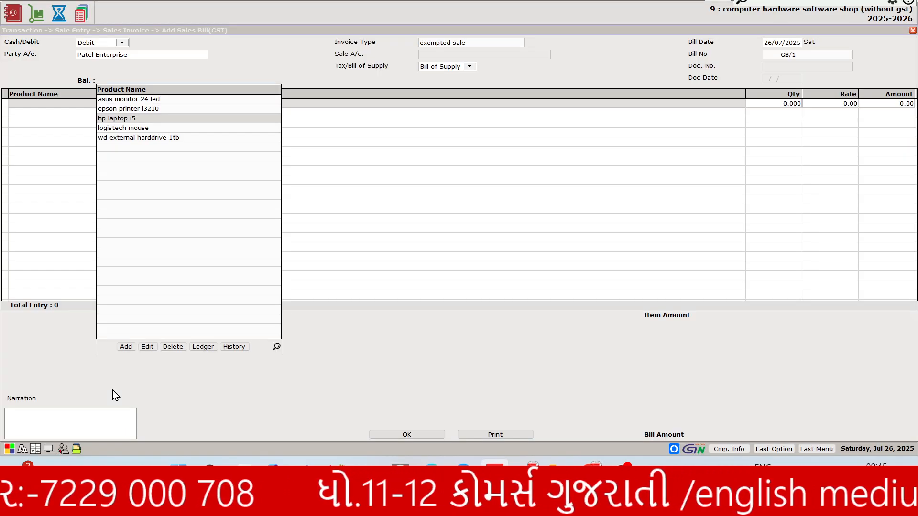
pyautogui.press('Return')
# Look up the laptop sale's figures in the browser PDF, return to Miracle and enter quantity 2 at a rate of 52000.
pyautogui.hotkey('alt', 'Tab')
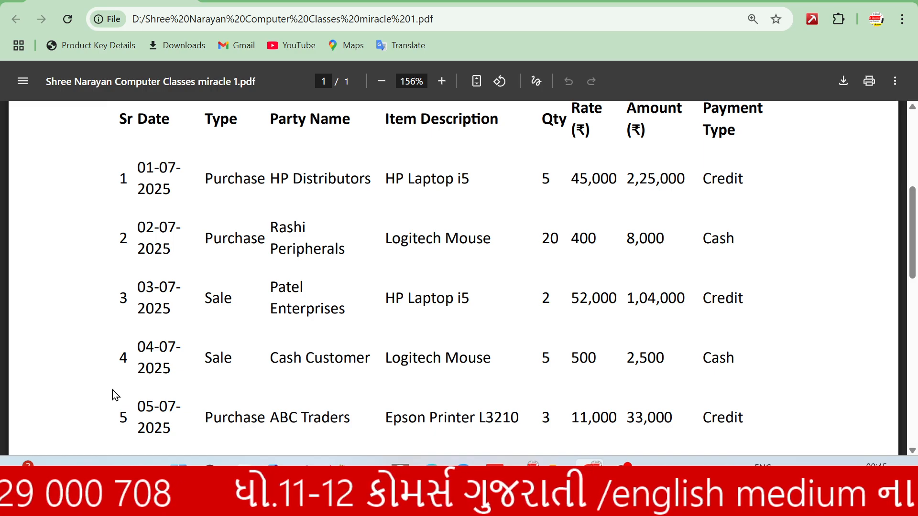
pyautogui.hotkey('alt', 'Tab')
pyautogui.write('2')
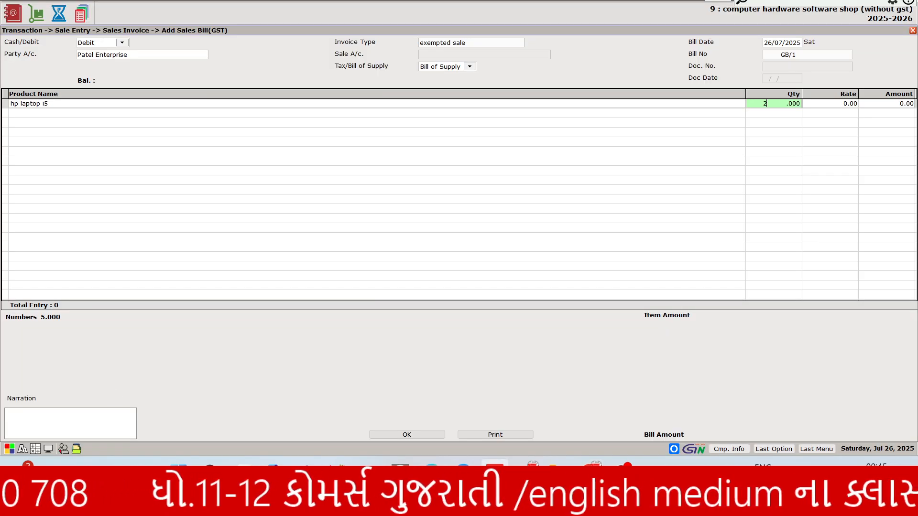
pyautogui.press('Return')
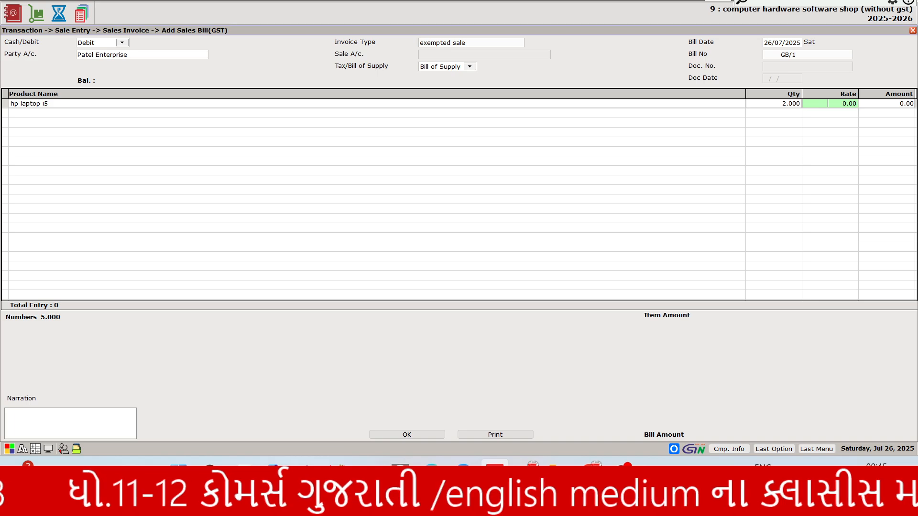
pyautogui.write('52000')
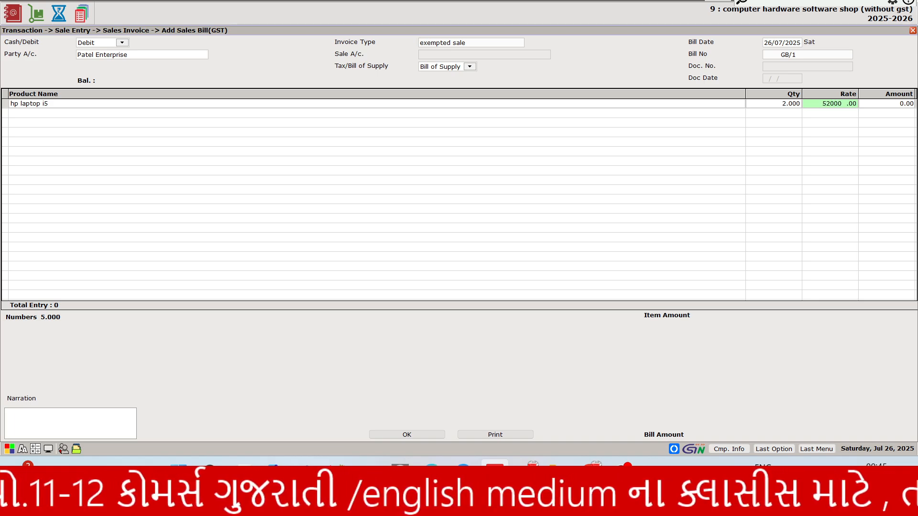
pyautogui.press('Return')
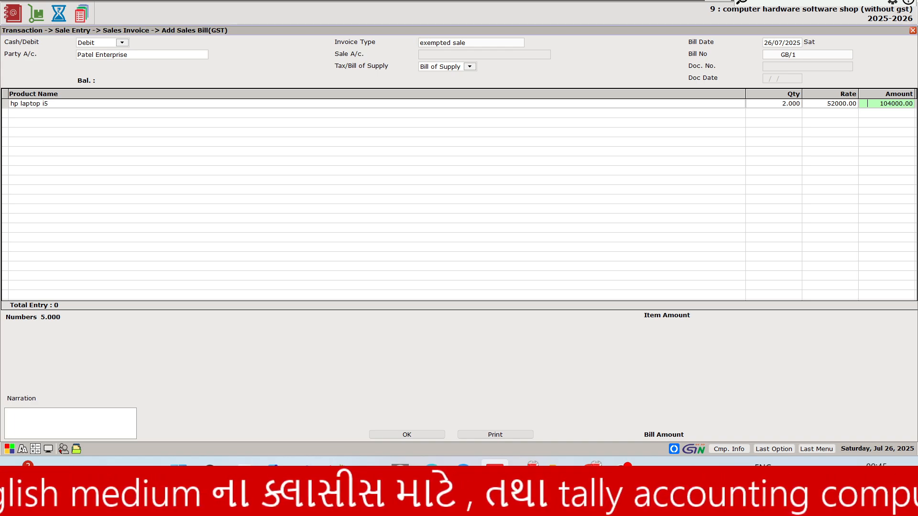
pyautogui.press('Return')
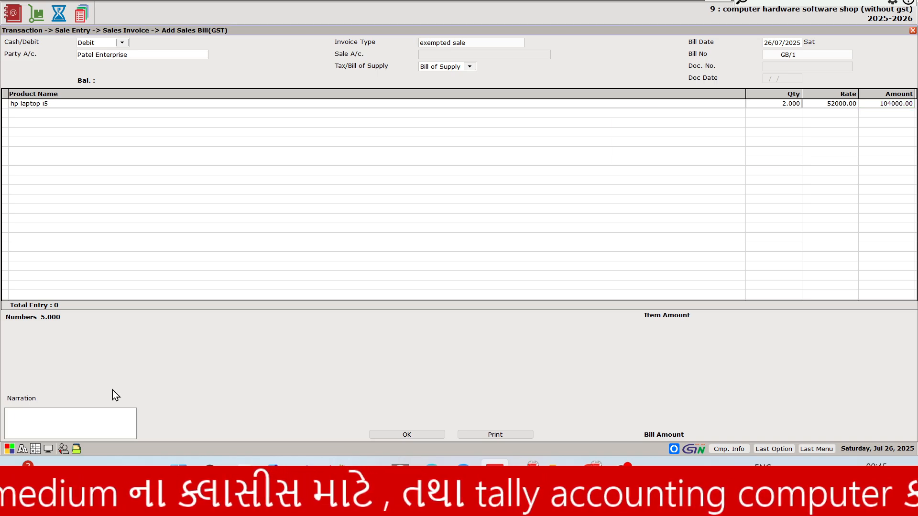
pyautogui.press('Return')
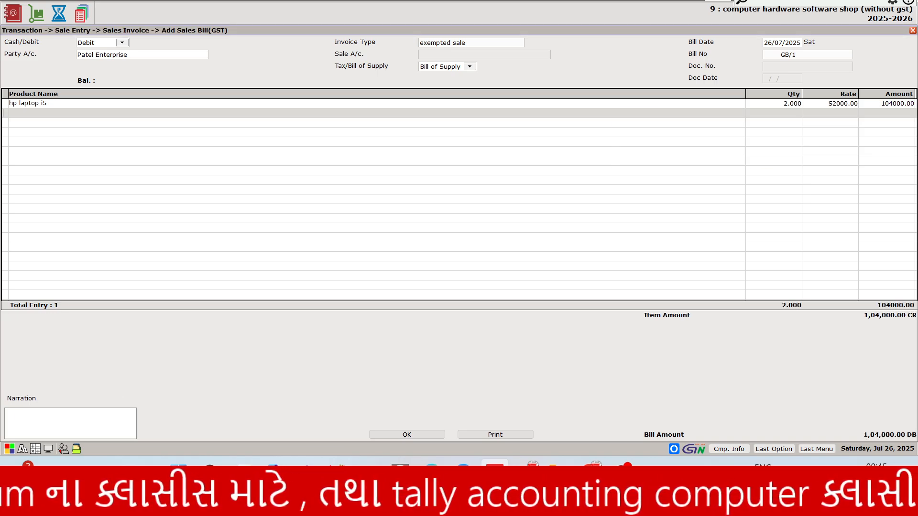
# Accept a second hp laptop i5 line at zero quantity, leave the narration empty and save the bill.
pyautogui.press('Return')
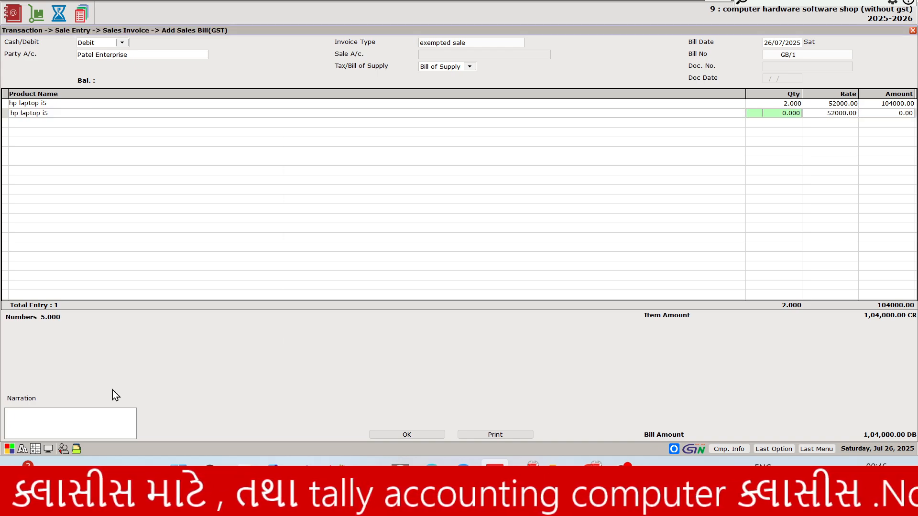
pyautogui.press('Return')
pyautogui.press('Return')
pyautogui.press('Return')
pyautogui.press('Return')
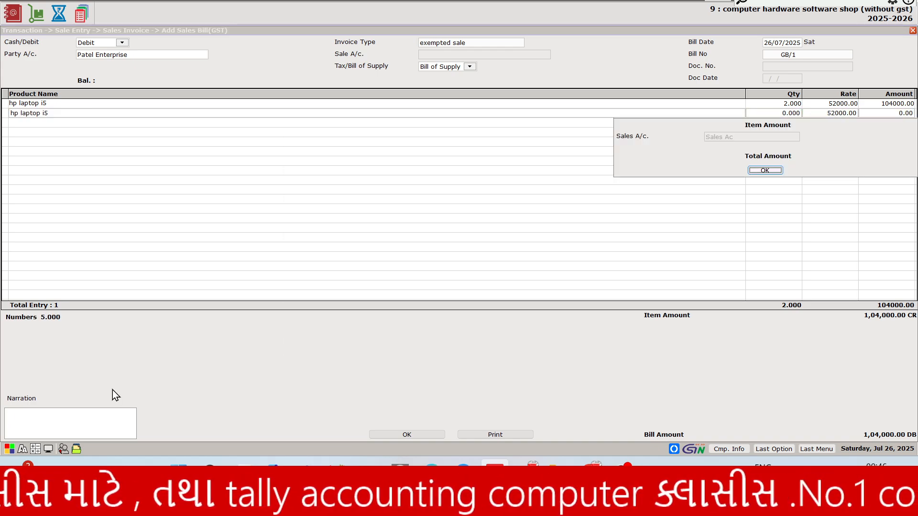
pyautogui.press('Return')
pyautogui.press('Return')
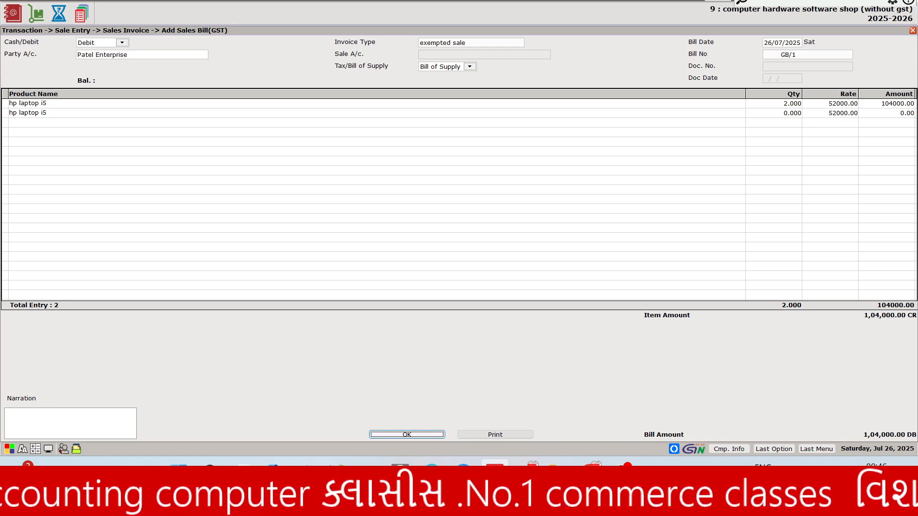
pyautogui.press('Return')
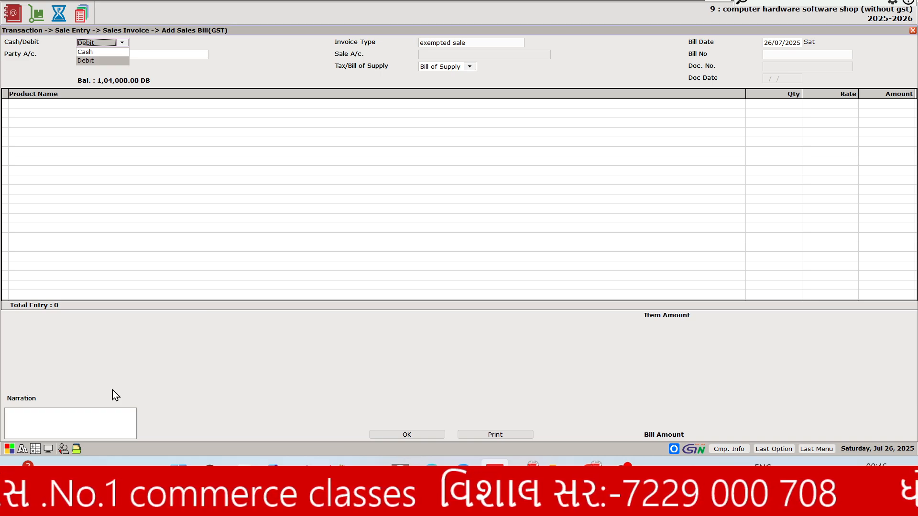
# Check the next sale in the browser PDF, return to Miracle and set the new bill's payment mode to Cash.
pyautogui.hotkey('alt', 'Tab')
pyautogui.scroll(-1, 112, 389)
pyautogui.scroll(-1, 113, 389)
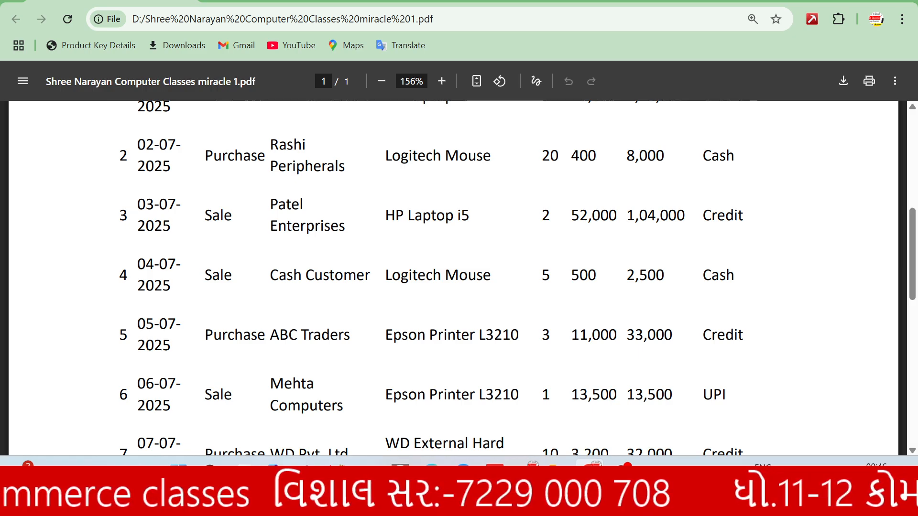
pyautogui.hotkey('alt', 'Tab')
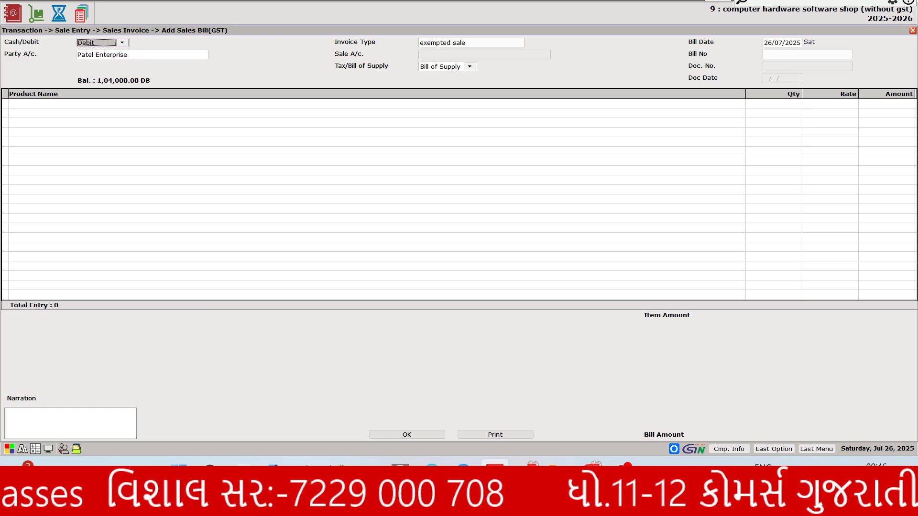
pyautogui.click(496, 435)
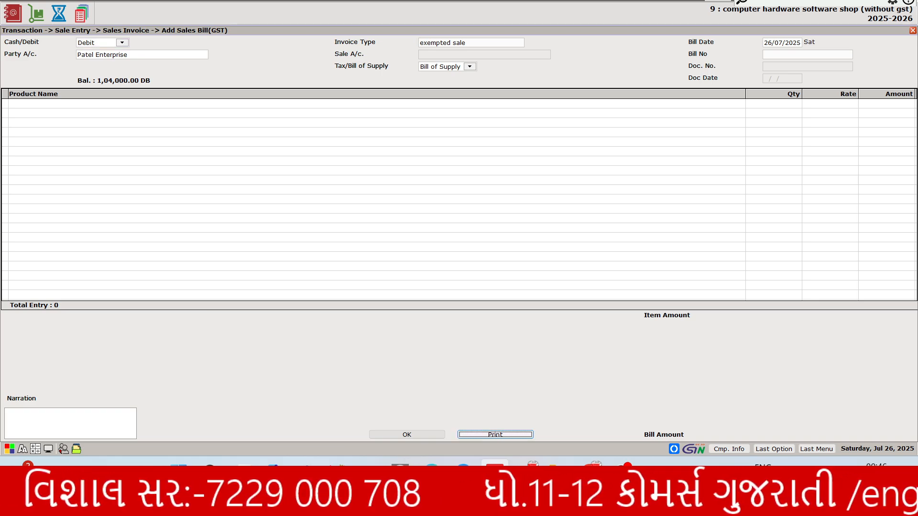
pyautogui.click(120, 43)
pyautogui.click(95, 51)
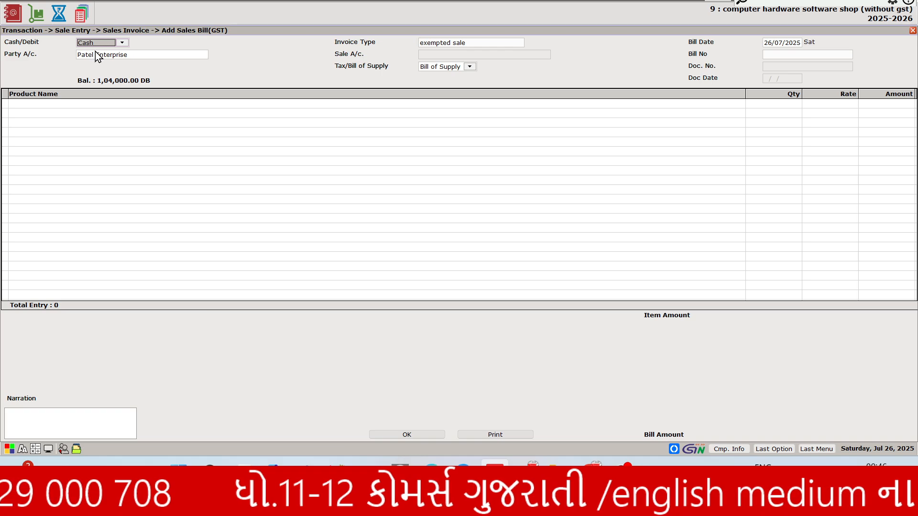
pyautogui.press('Return')
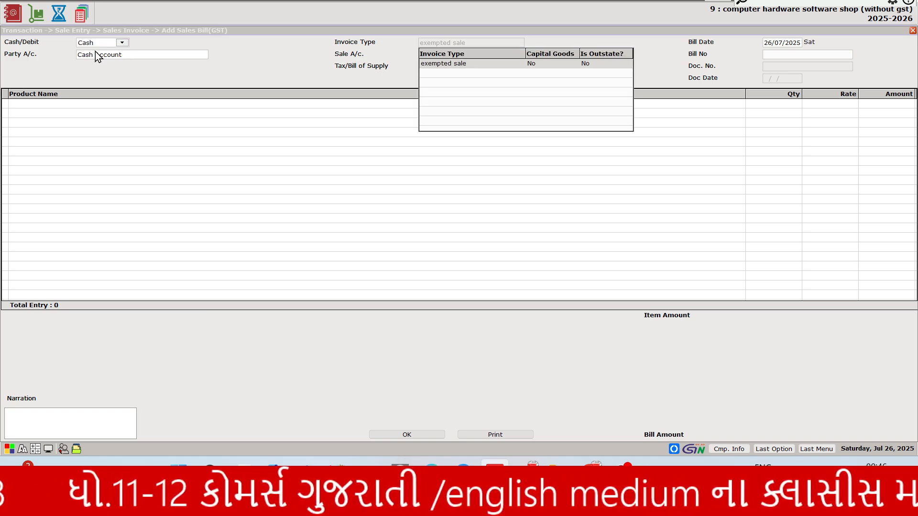
# Keep exempted sale and Bill of Supply for the cash bill, accept the default date and bill number, and open the product list.
pyautogui.press('Return')
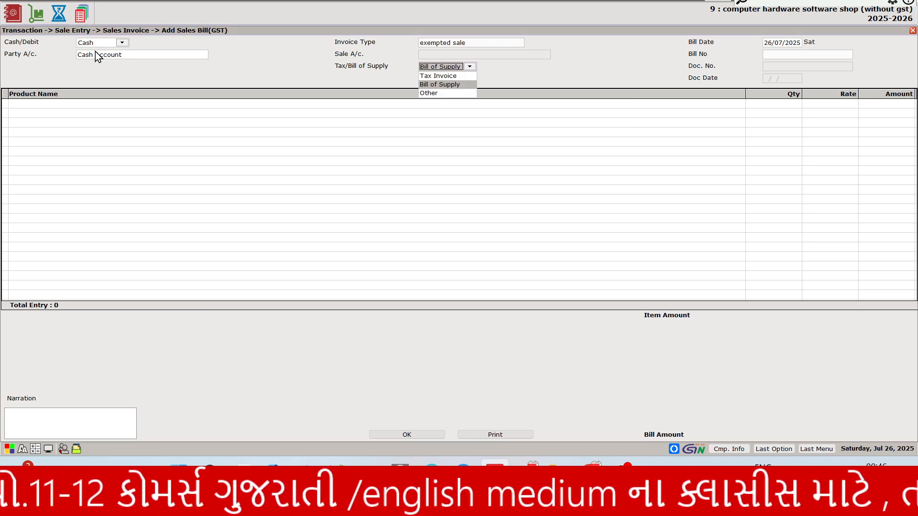
pyautogui.press('Return')
pyautogui.press('Return')
pyautogui.press('Return')
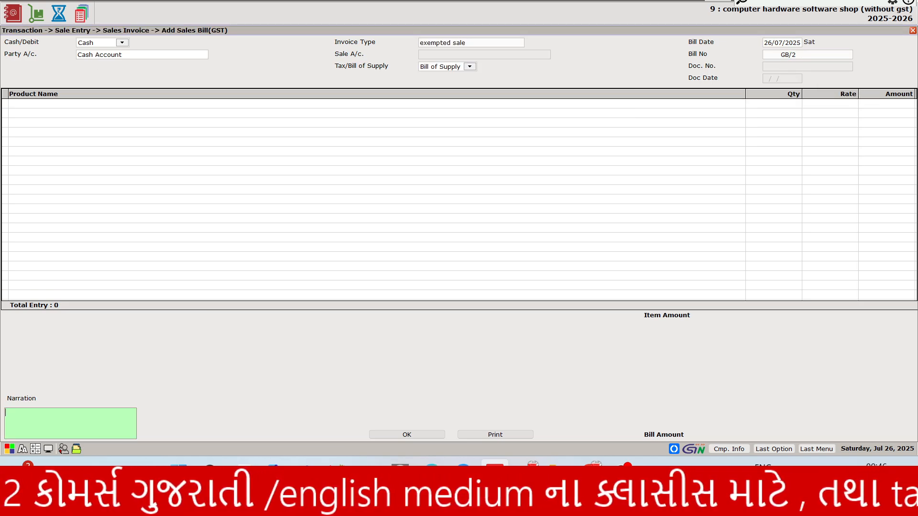
pyautogui.press('Return')
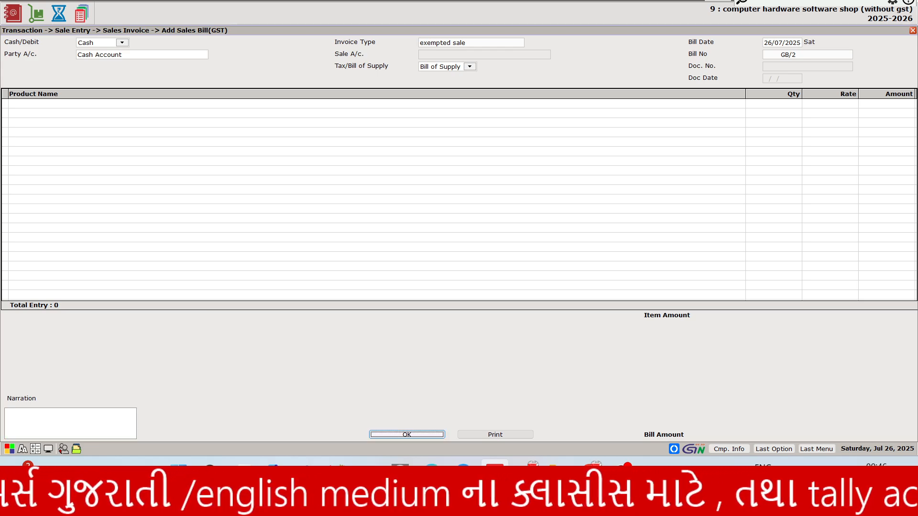
pyautogui.press('Up')
pyautogui.press('Up')
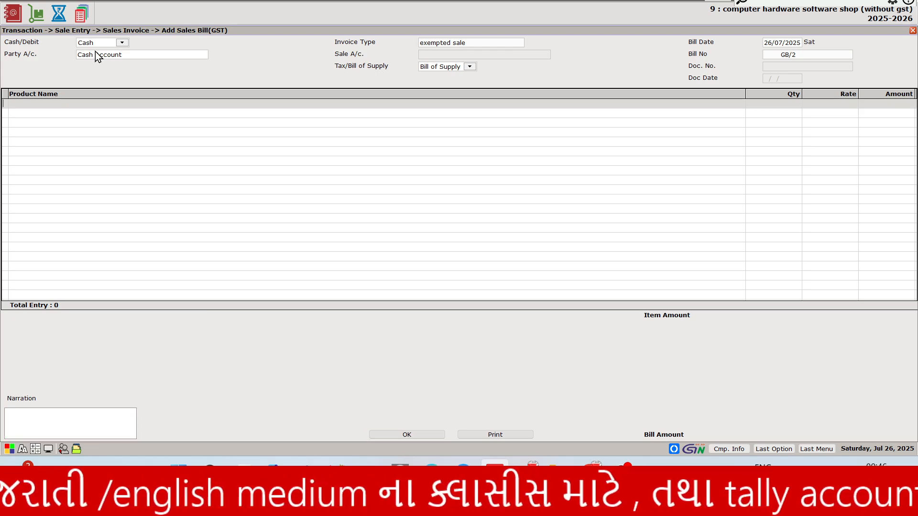
pyautogui.press('Return')
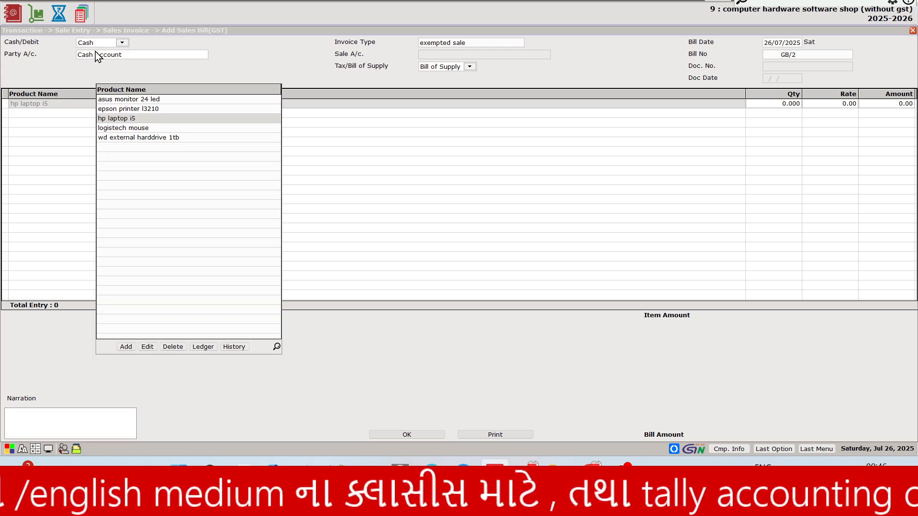
# Check the cash sale's item in the browser PDF, return to Miracle and select logistech mouse as the product.
pyautogui.hotkey('alt', 'Tab')
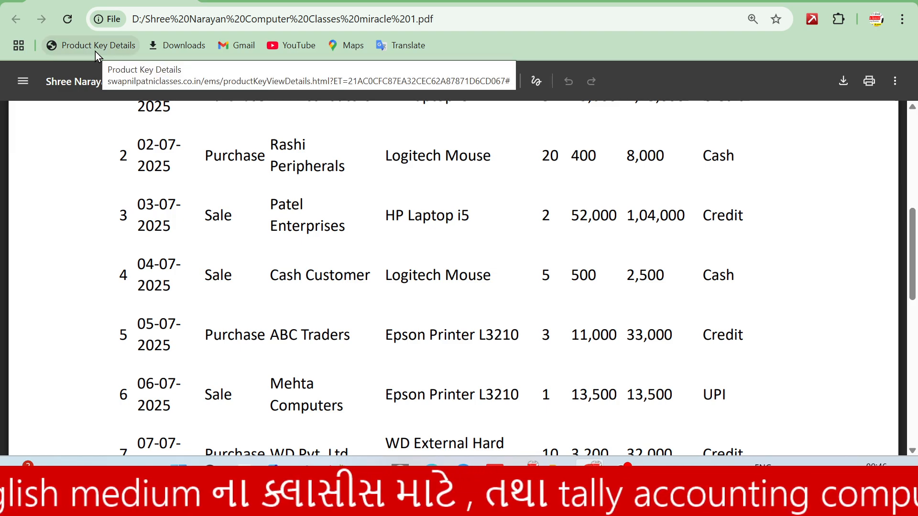
pyautogui.hotkey('alt', 'Tab')
pyautogui.press('Down')
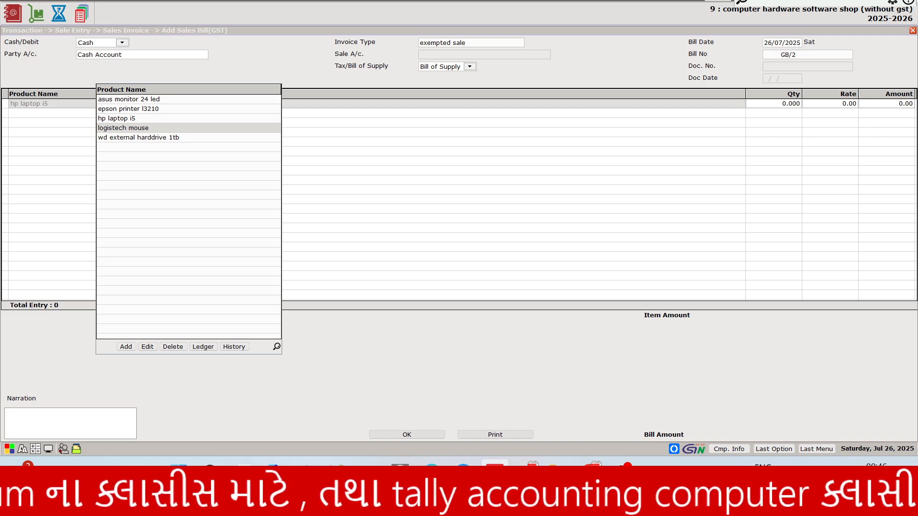
pyautogui.press('Return')
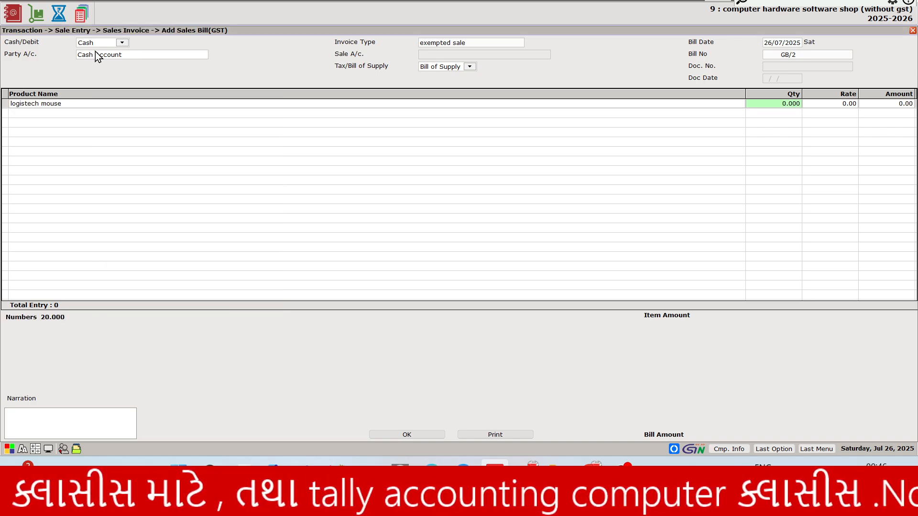
# Look up the mouse sale's figures in the browser PDF, return to Miracle and enter quantity 5 at a rate of 500.
pyautogui.hotkey('alt', 'Tab')
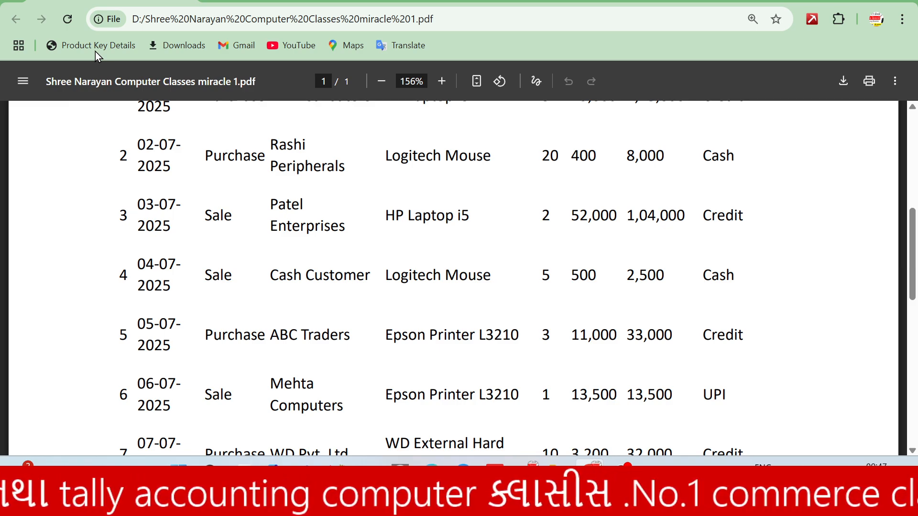
pyautogui.hotkey('alt', 'Tab')
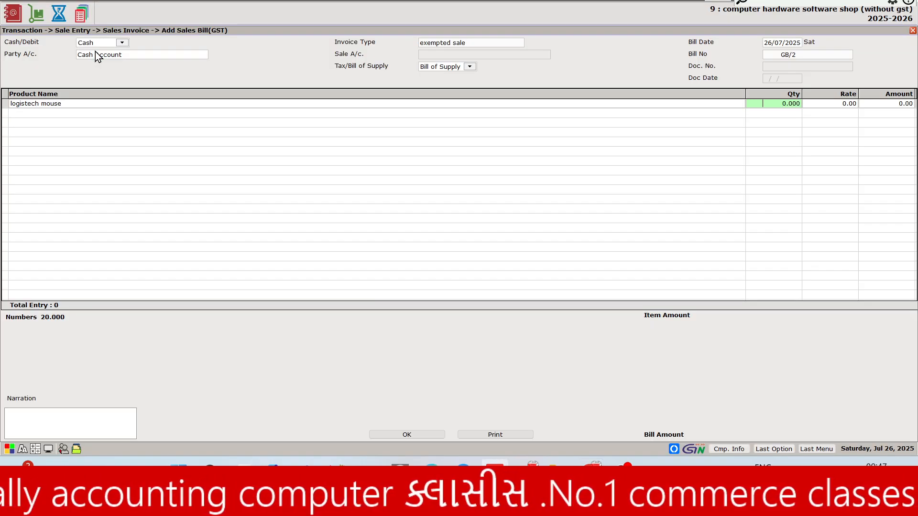
pyautogui.write('5')
pyautogui.press('Return')
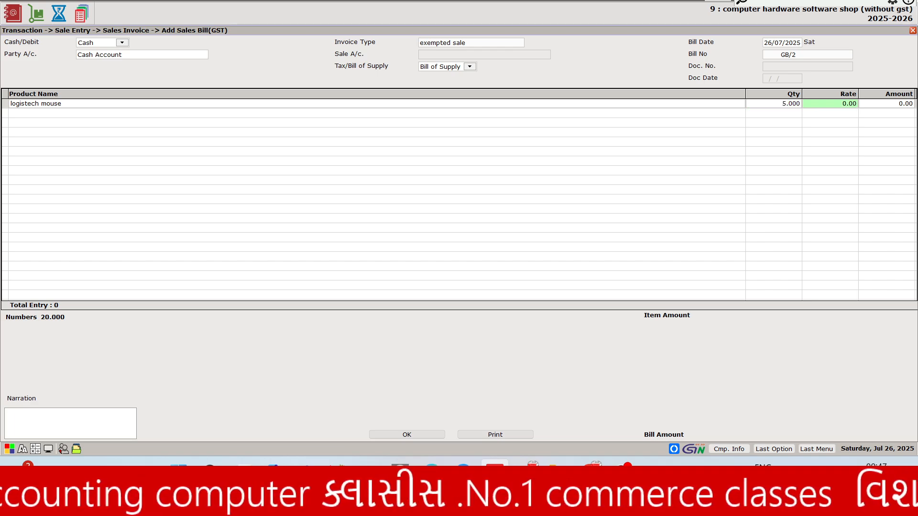
pyautogui.write('500')
pyautogui.press('Return')
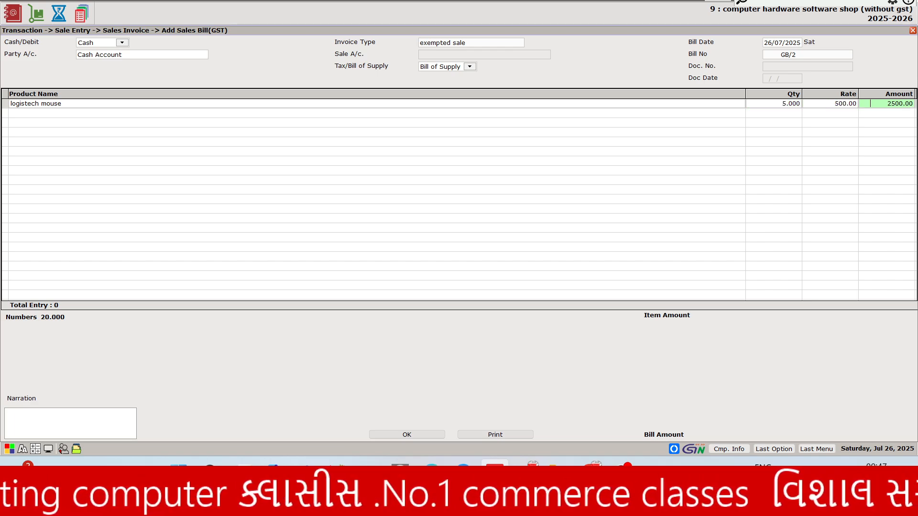
# Confirm the mouse line's item amount, leave the narration empty and save the cash bill.
pyautogui.press('Return')
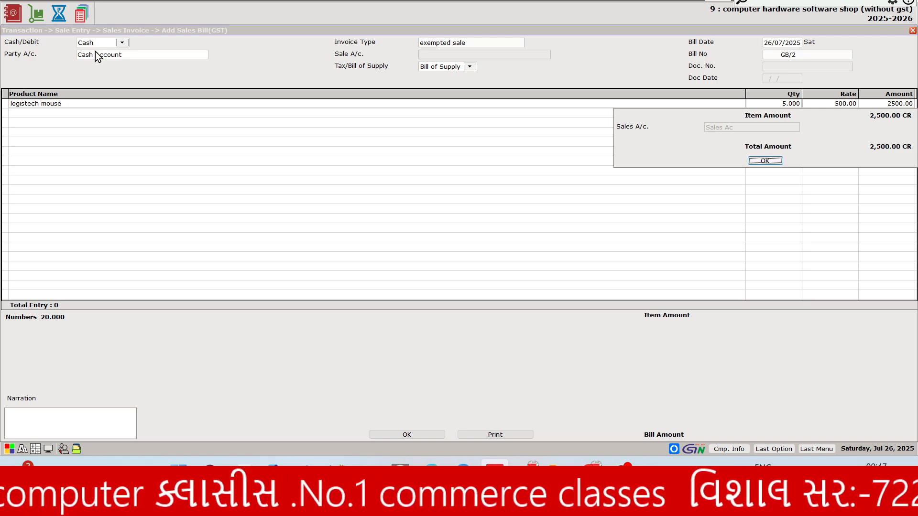
pyautogui.press('Return')
pyautogui.press('Return')
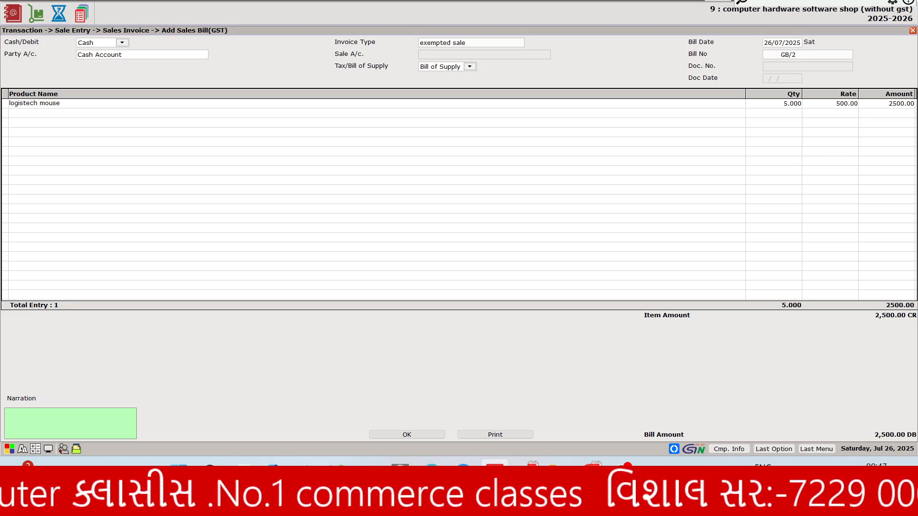
pyautogui.press('Return')
pyautogui.press('Return')
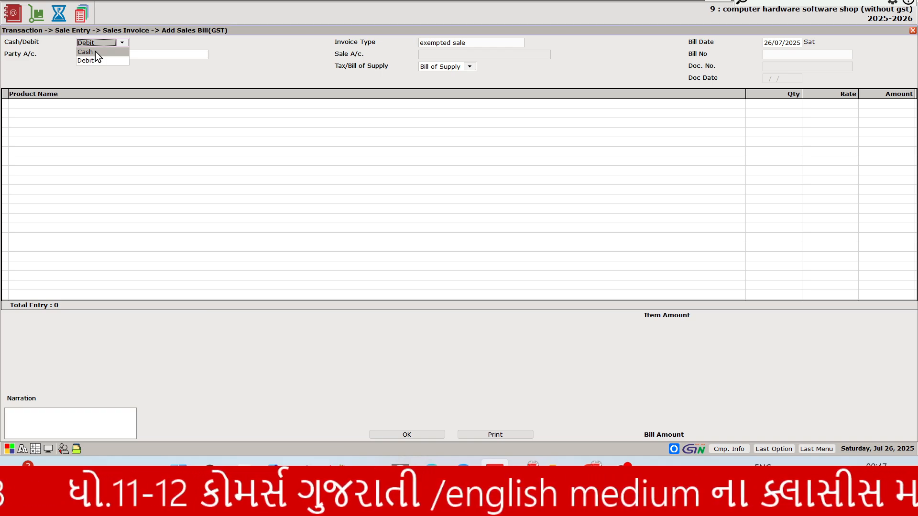
# Check the next transaction in the browser PDF, return to Miracle and leave the sales bill entry without adding another bill.
pyautogui.hotkey('alt', 'Tab')
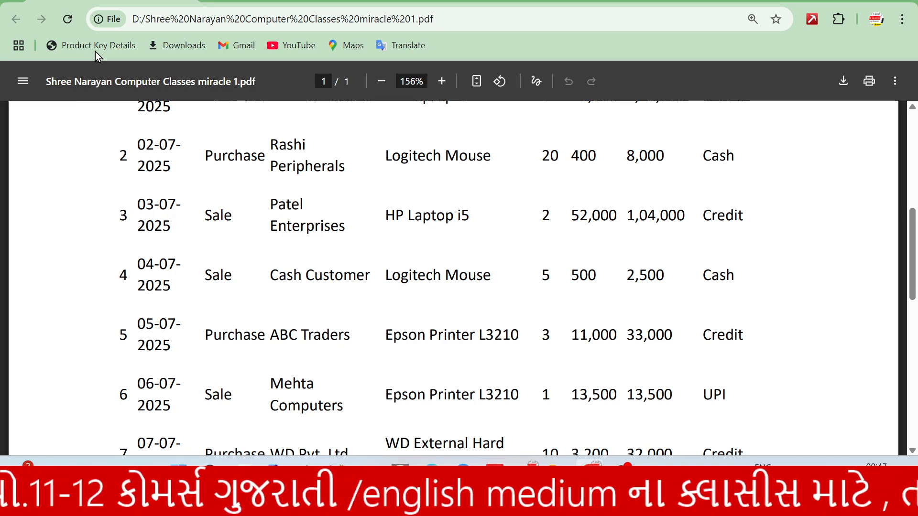
pyautogui.scroll(-2, 678, 299)
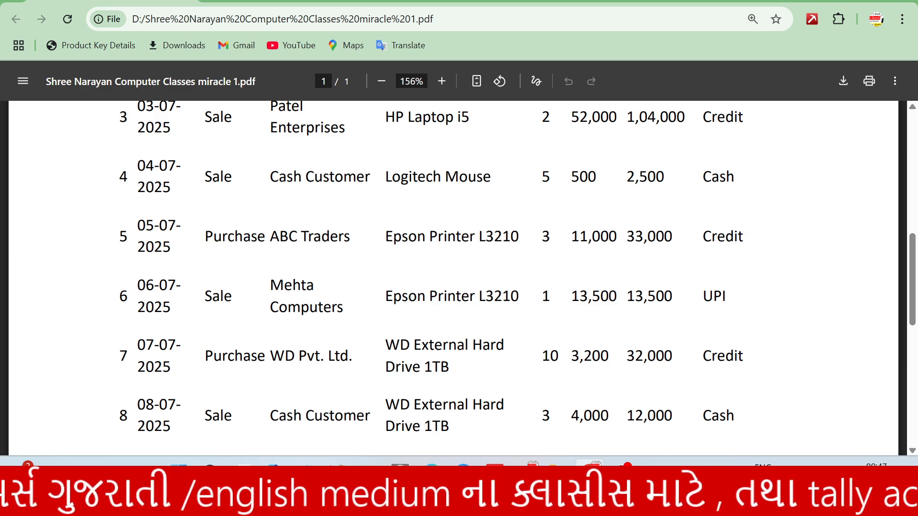
pyautogui.scroll(-1, 517, 265)
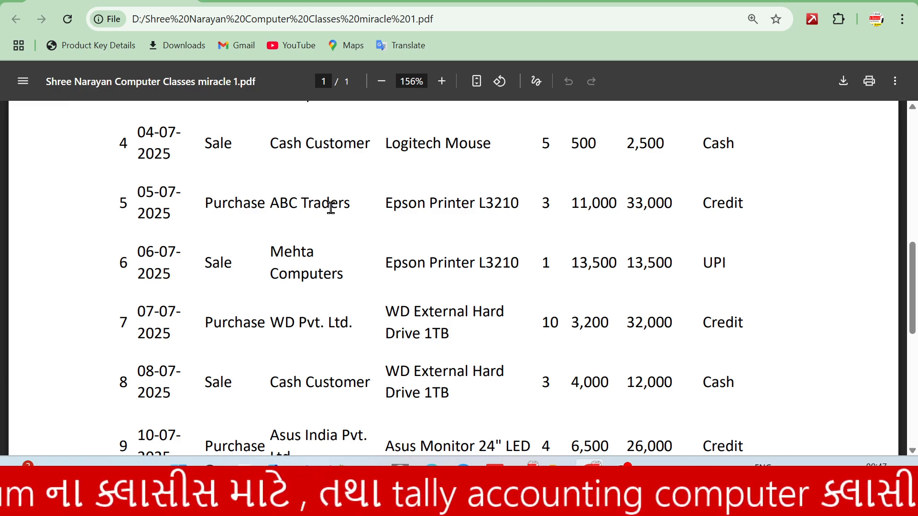
pyautogui.hotkey('alt', 'Tab')
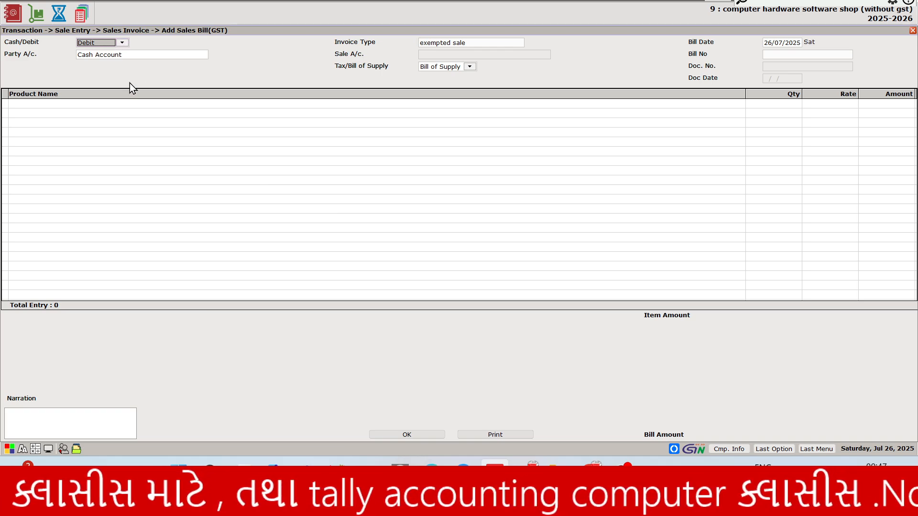
pyautogui.press('Escape')
pyautogui.press('Return')
pyautogui.press('Escape')
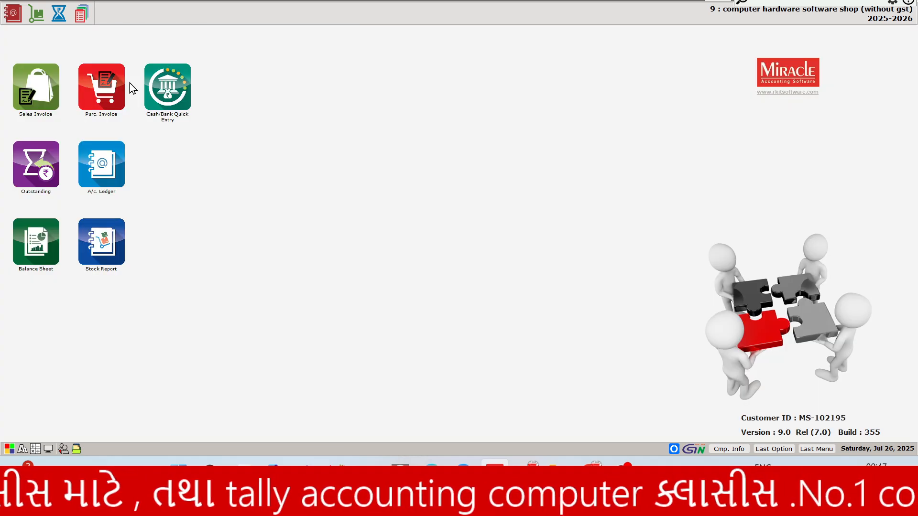
# Open the Purchase Invoice voucher list and start a new purchase bill.
pyautogui.click(78, 4)
pyautogui.press('Down')
pyautogui.press('Down')
pyautogui.press('Down')
pyautogui.press('Down')
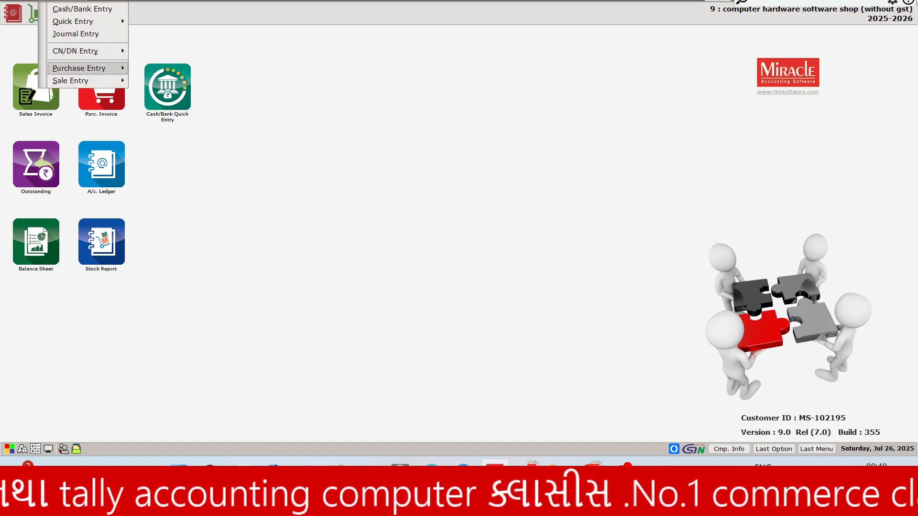
pyautogui.press('Right')
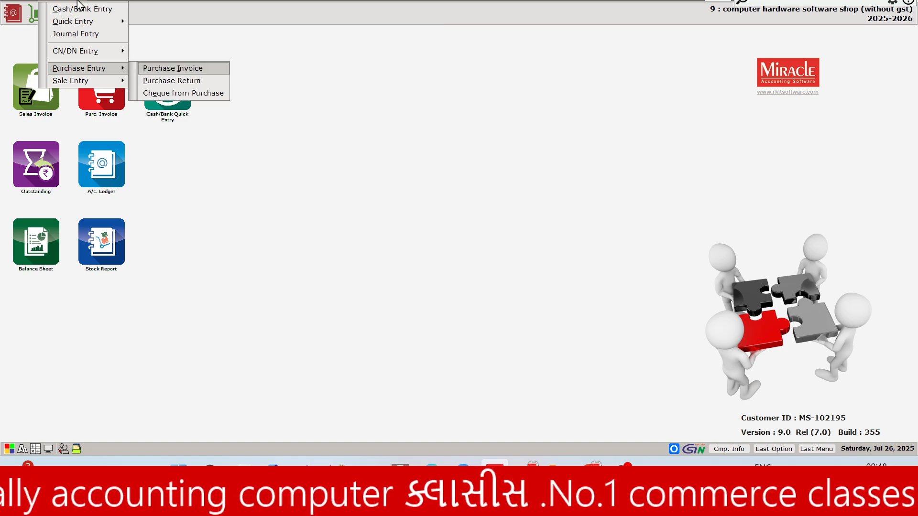
pyautogui.press('Return')
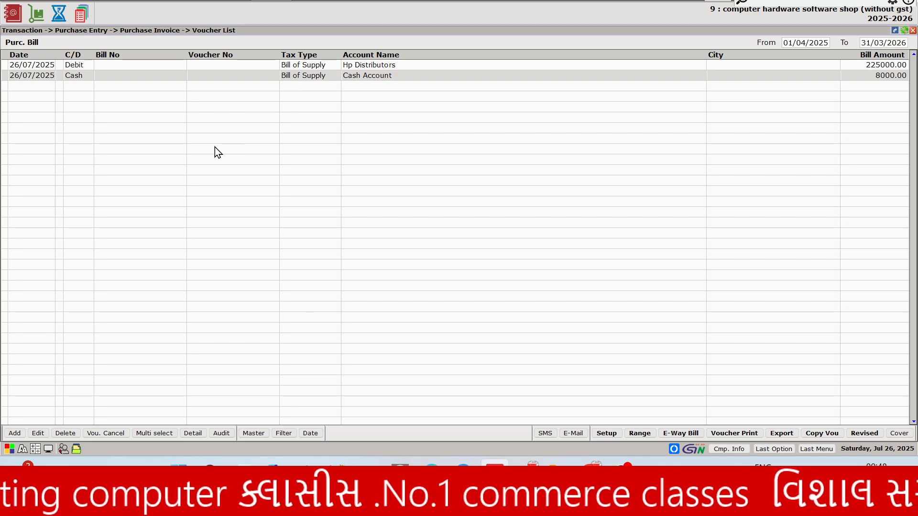
pyautogui.click(14, 434)
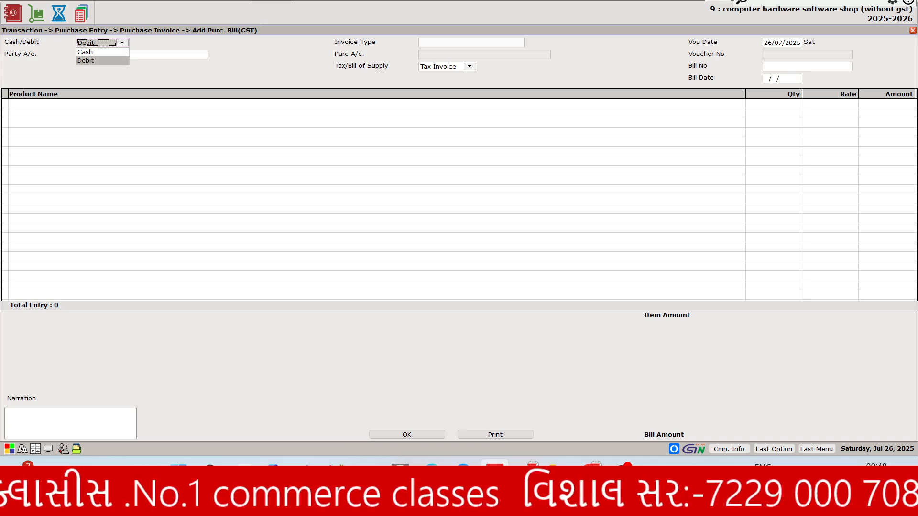
# Keep the purchase as Debit and start a new party account named Abc Traders, checking the supplier in the browser PDF.
pyautogui.press('Return')
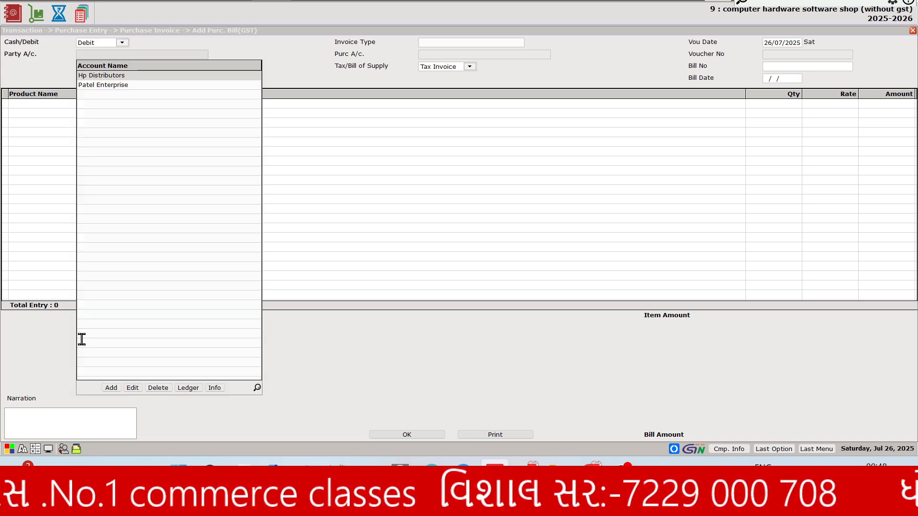
pyautogui.press('Insert')
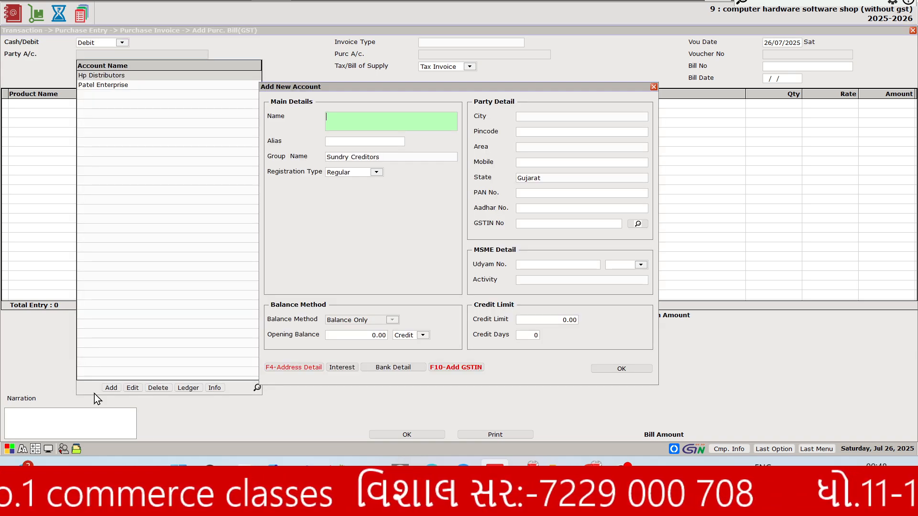
pyautogui.hotkey('alt', 'Tab')
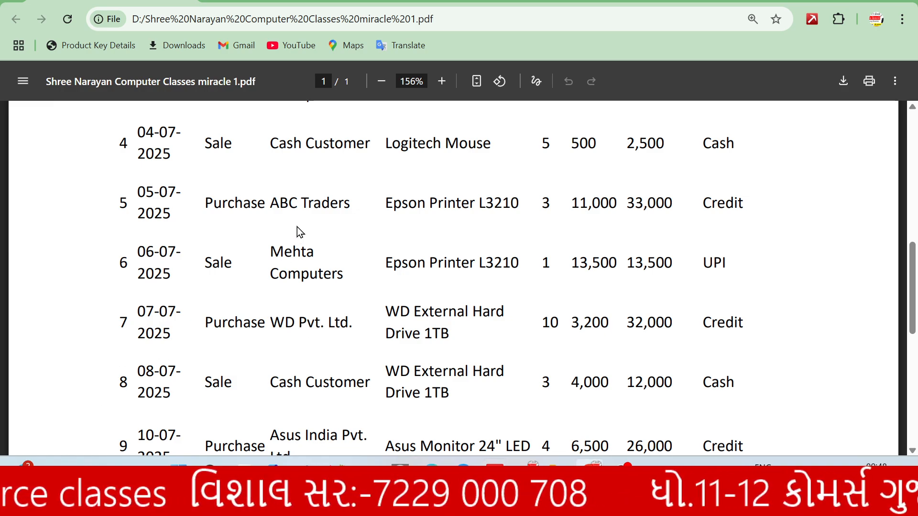
pyautogui.hotkey('alt', 'Tab')
pyautogui.write('Ab')
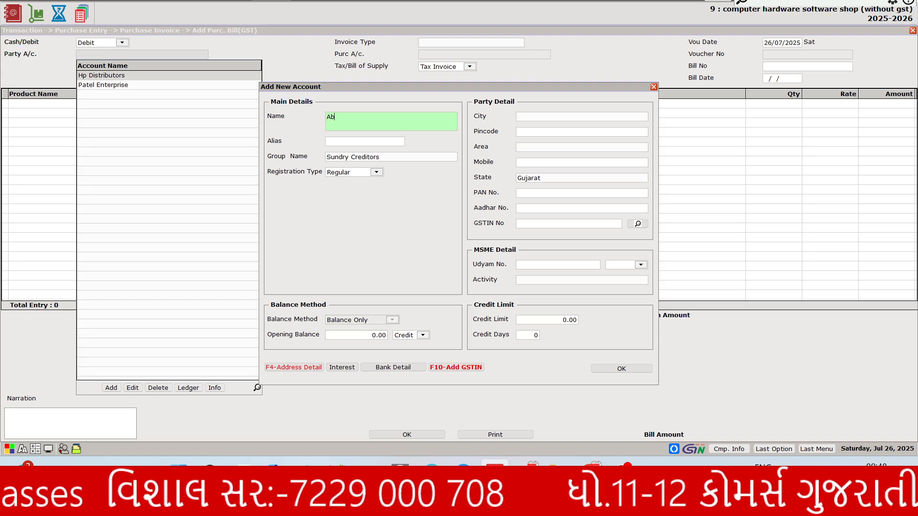
pyautogui.write('c Traders')
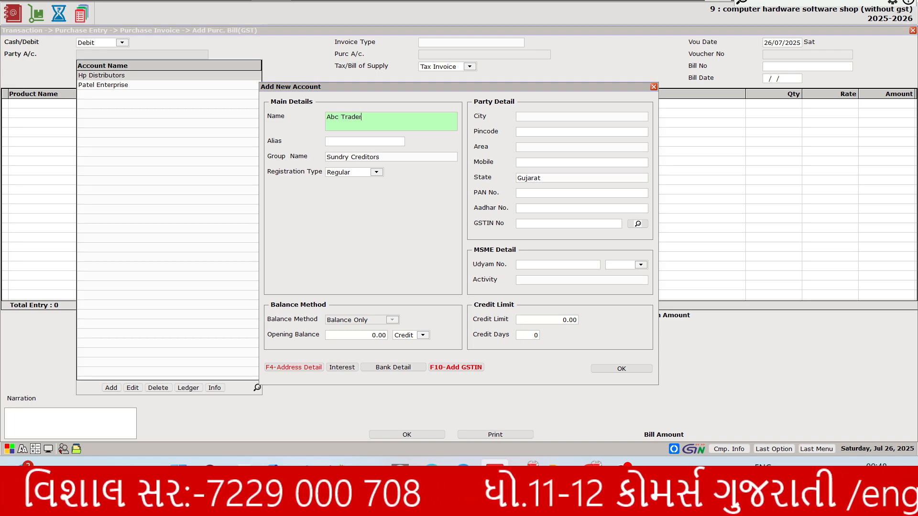
# Leave the alias empty, keep the Sundry Creditors group and set the new account's registration type to Unregistered.
pyautogui.press('Return')
pyautogui.press('Return')
pyautogui.press('Return')
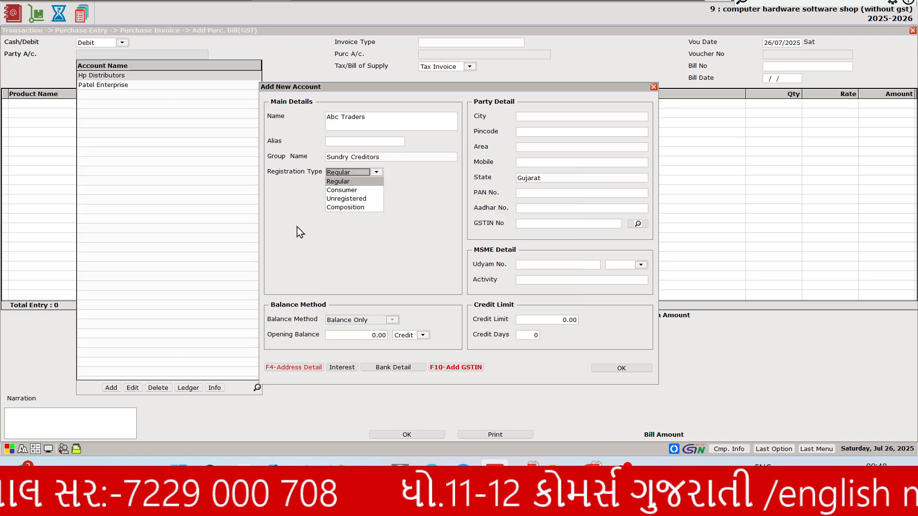
pyautogui.press('Down')
pyautogui.press('Down')
pyautogui.press('Return')
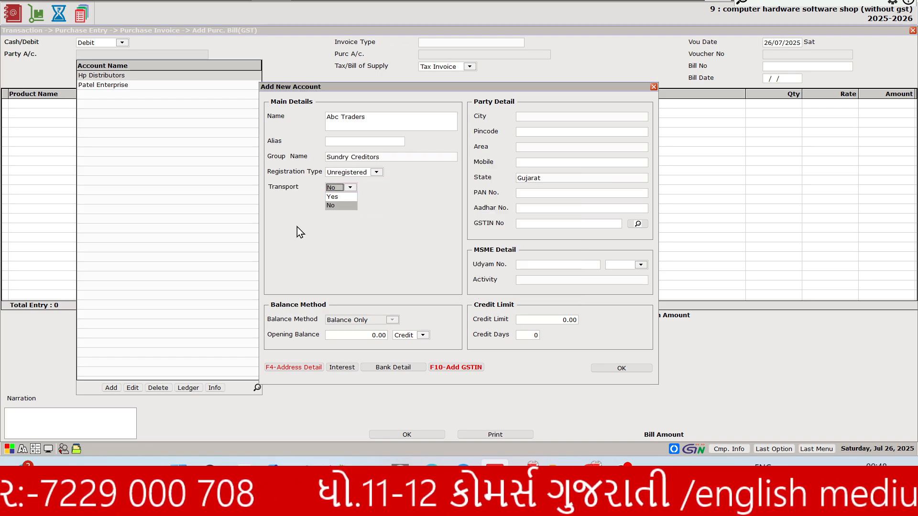
# Keep Transport as No, accept the remaining default account details and save the Abc Traders account.
pyautogui.press('Return')
pyautogui.press('Return')
pyautogui.press('Return')
pyautogui.press('Return')
pyautogui.press('Return')
pyautogui.press('Return')
pyautogui.press('Return')
pyautogui.press('Return')
pyautogui.press('Return')
pyautogui.press('Return')
pyautogui.press('Return')
pyautogui.press('Return')
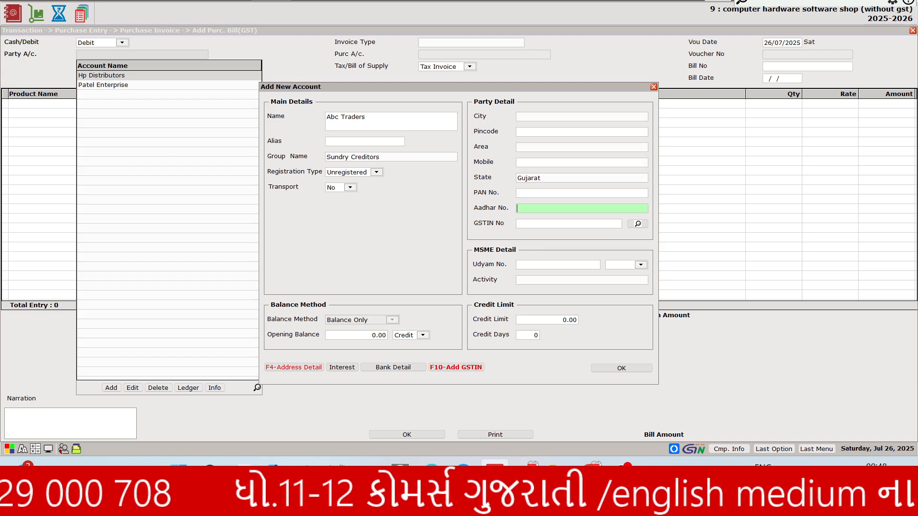
pyautogui.press('Return')
pyautogui.press('Return')
pyautogui.press('Return')
pyautogui.press('Return')
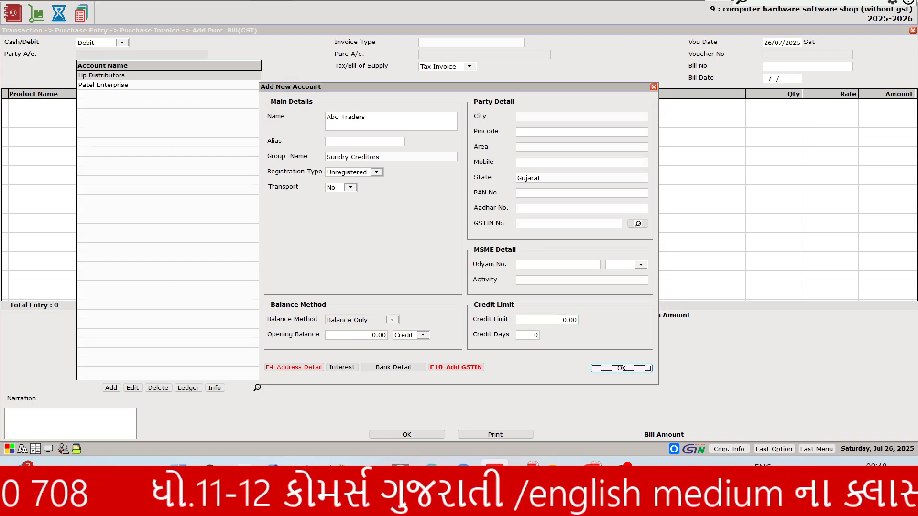
pyautogui.press('Return')
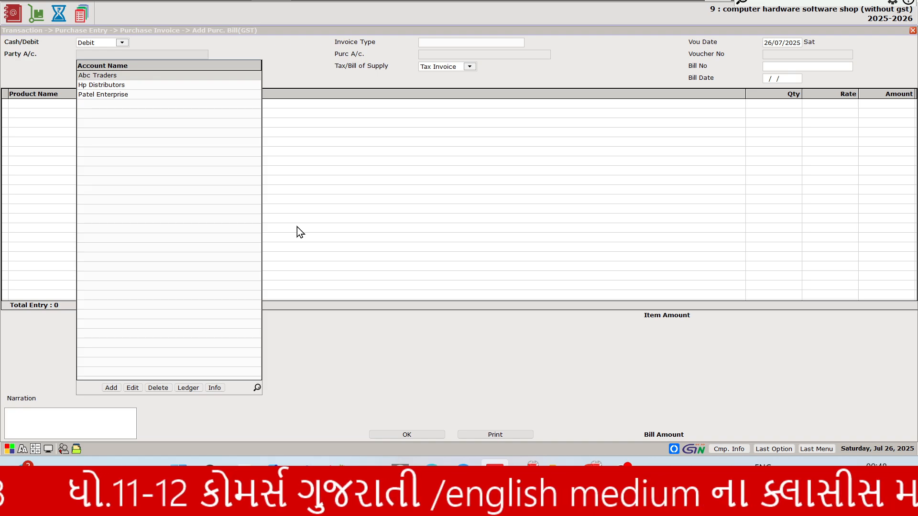
# Select Abc Traders as the party with exmpted purchase and Bill of Supply, accept the default dates and open the product list.
pyautogui.press('Return')
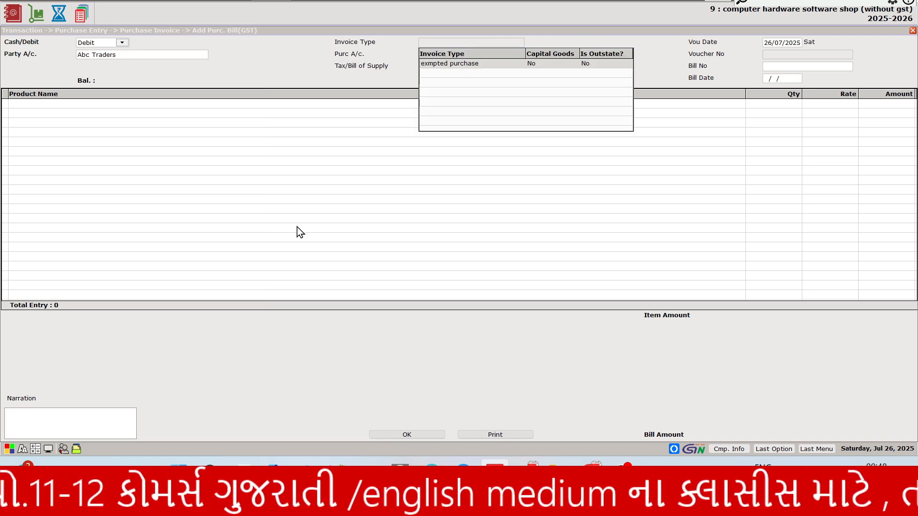
pyautogui.press('Return')
pyautogui.press('Return')
pyautogui.press('Return')
pyautogui.press('Return')
pyautogui.press('Return')
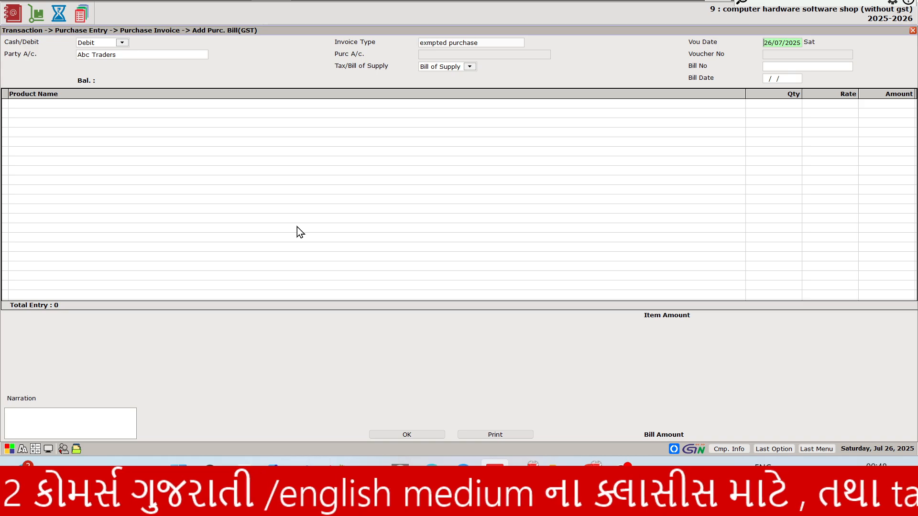
pyautogui.press('Return')
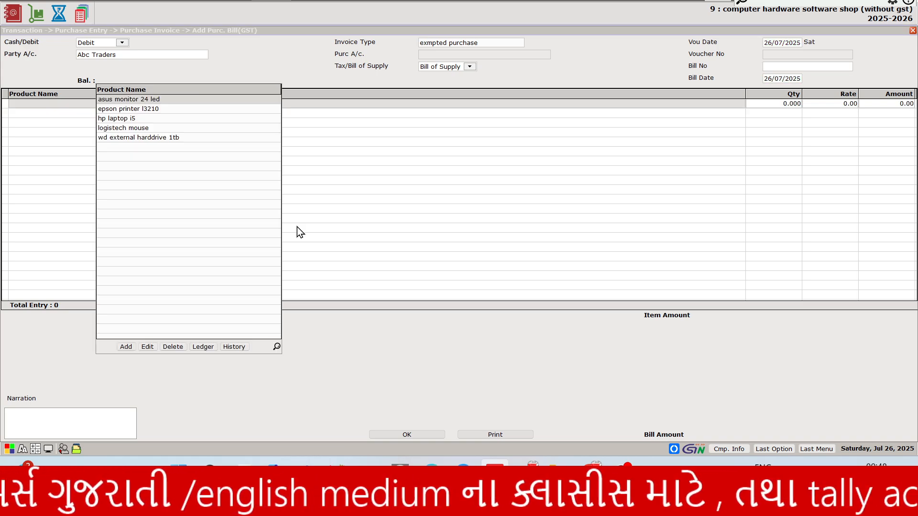
# Check the purchased item in the browser PDF, return to Miracle and select epson printer l3210 as the product.
pyautogui.hotkey('alt', 'Tab')
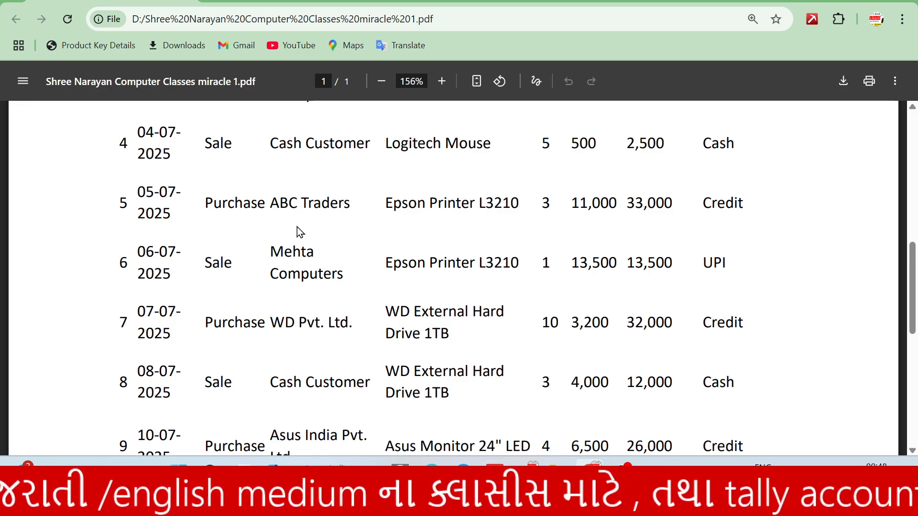
pyautogui.hotkey('alt', 'Tab')
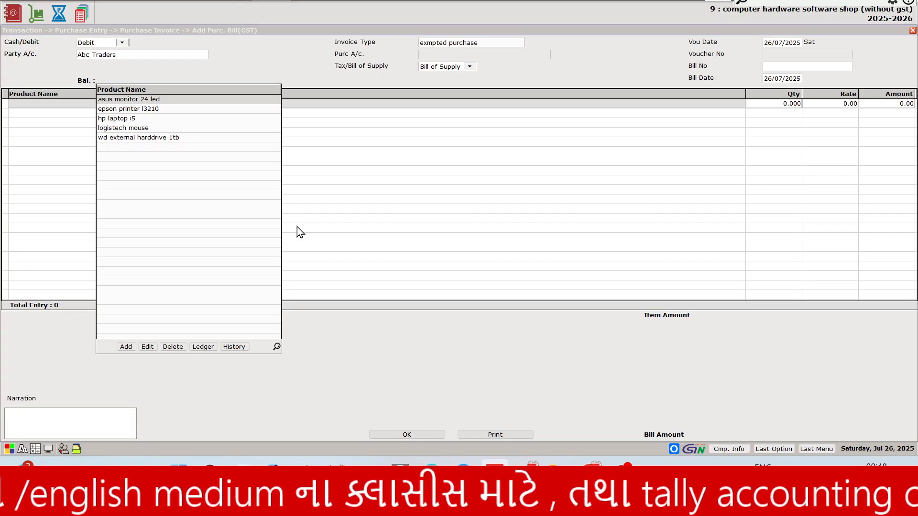
pyautogui.press('Down')
pyautogui.press('Down')
pyautogui.press('Down')
pyautogui.press('Up')
pyautogui.press('Up')
pyautogui.press('Return')
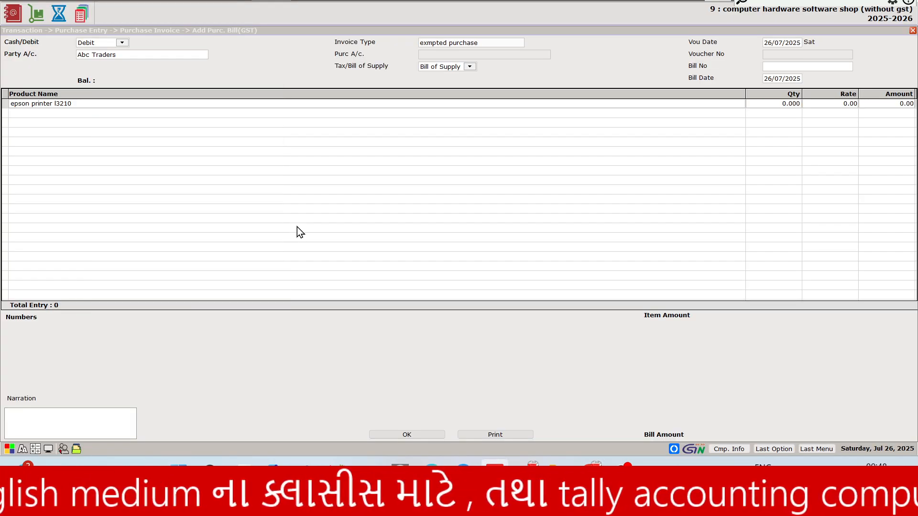
# Look up the printer purchase's figures in the browser PDF, return to Miracle and enter quantity 3 at a rate of 11000.
pyautogui.hotkey('alt', 'Tab')
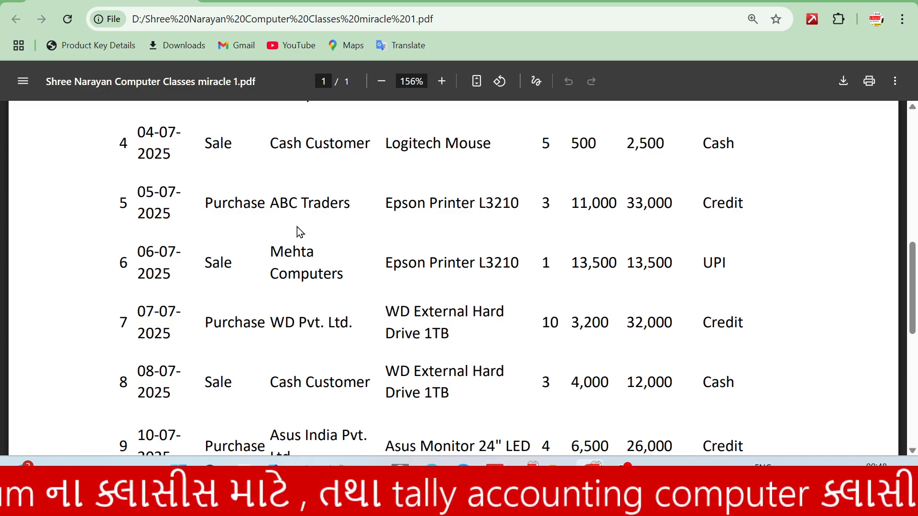
pyautogui.hotkey('alt', 'Tab')
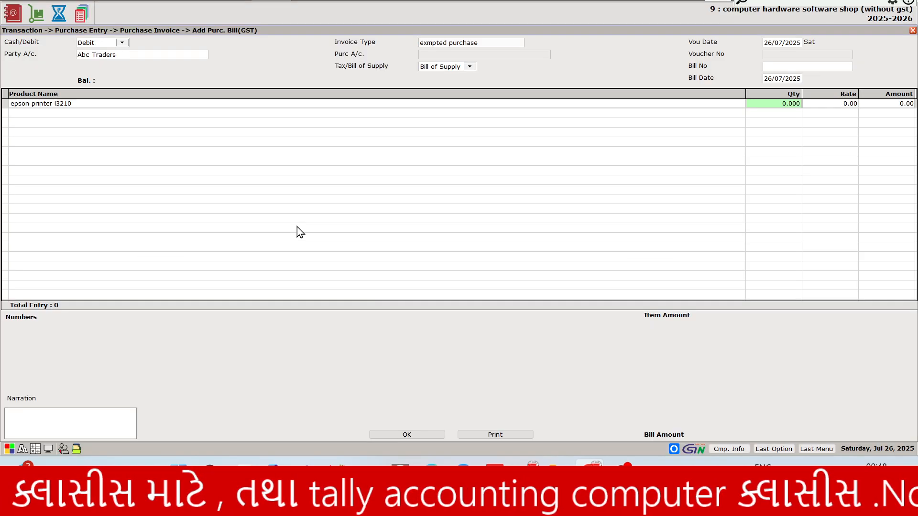
pyautogui.write('3')
pyautogui.press('Return')
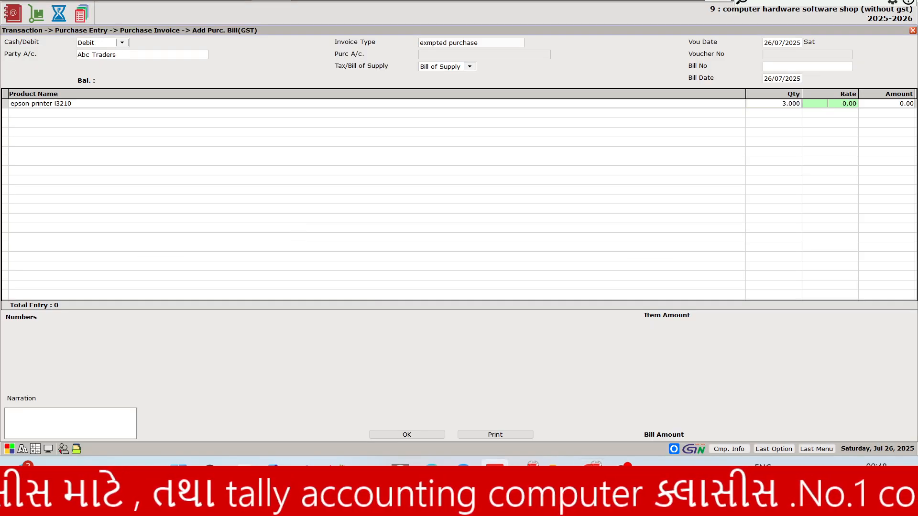
pyautogui.write('11000')
pyautogui.press('Return')
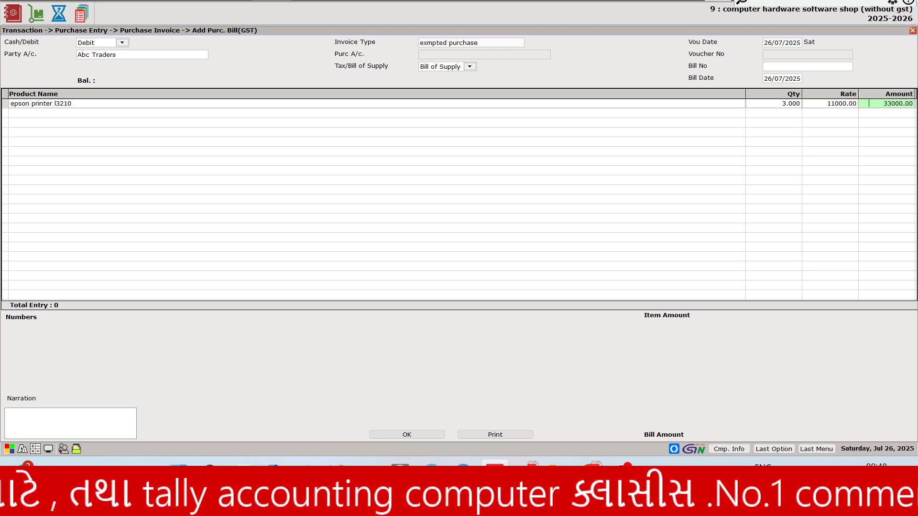
pyautogui.press('Return')
pyautogui.press('Return')
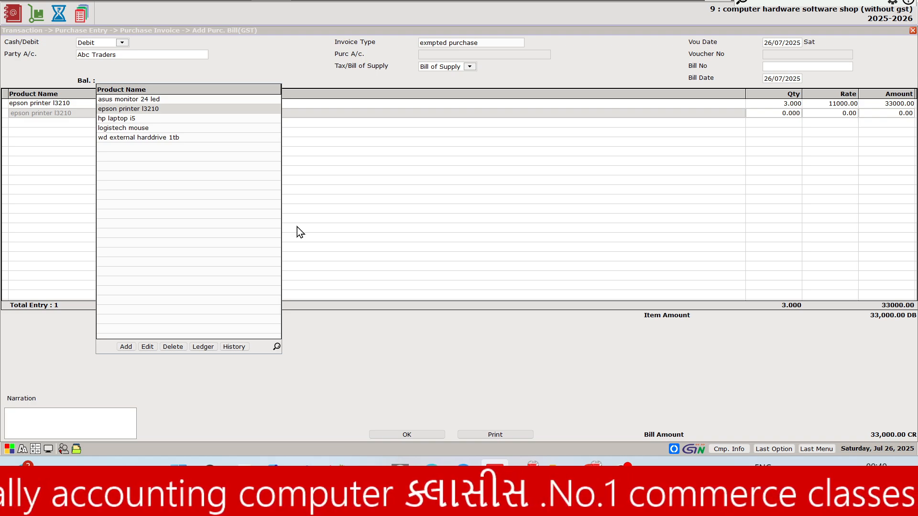
# Add a second epson printer l3210 line with the quantity left at zero and the rate kept at 11000.
pyautogui.press('Return')
pyautogui.press('Return')
pyautogui.press('Return')
pyautogui.press('Return')
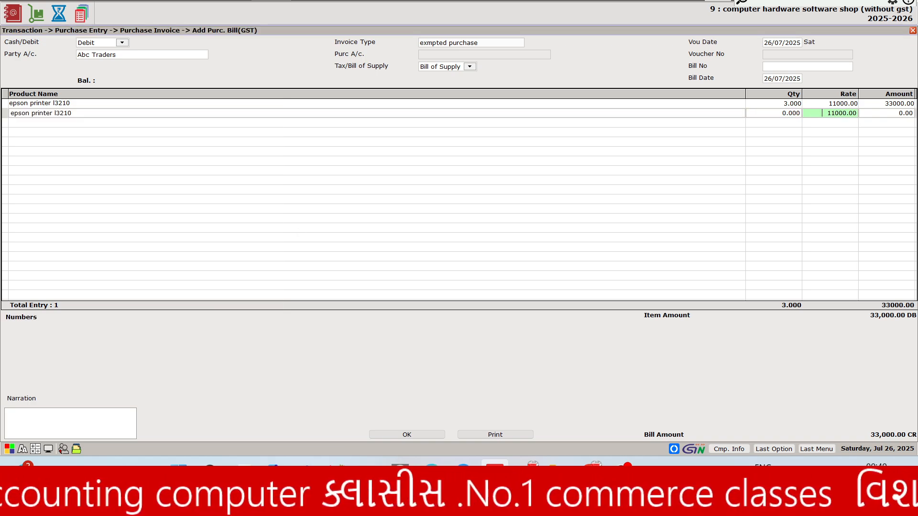
pyautogui.press('Return')
pyautogui.press('Return')
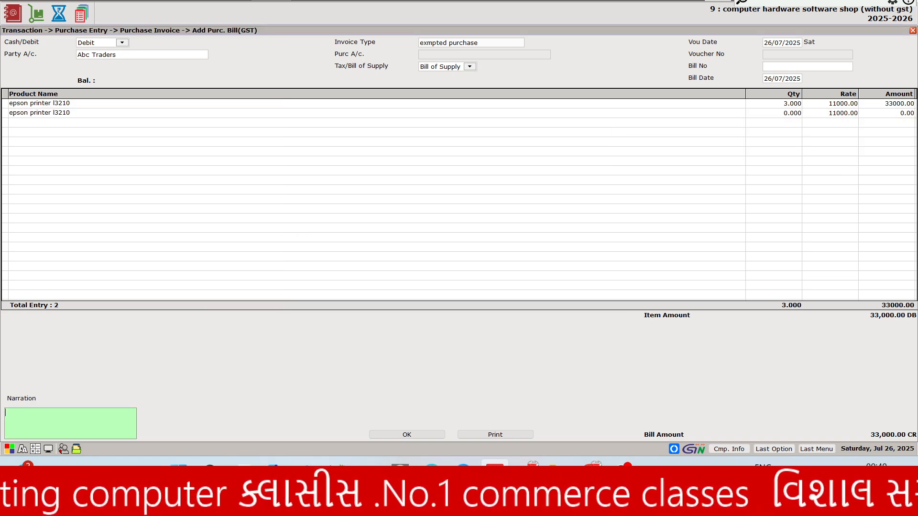
# Leave the narration empty, recheck the entry against the browser PDF, return to Miracle and save the purchase bill.
pyautogui.press('Return')
pyautogui.hotkey('alt', 'Tab')
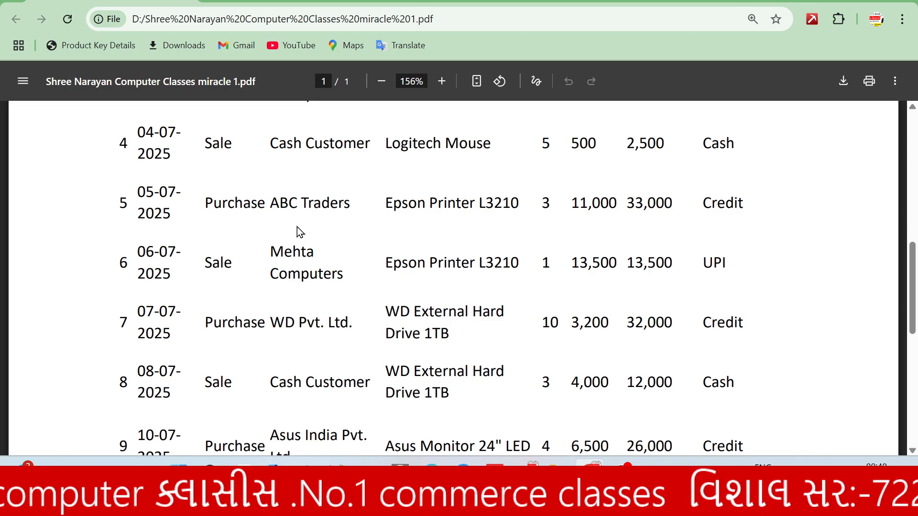
pyautogui.hotkey('alt', 'Tab')
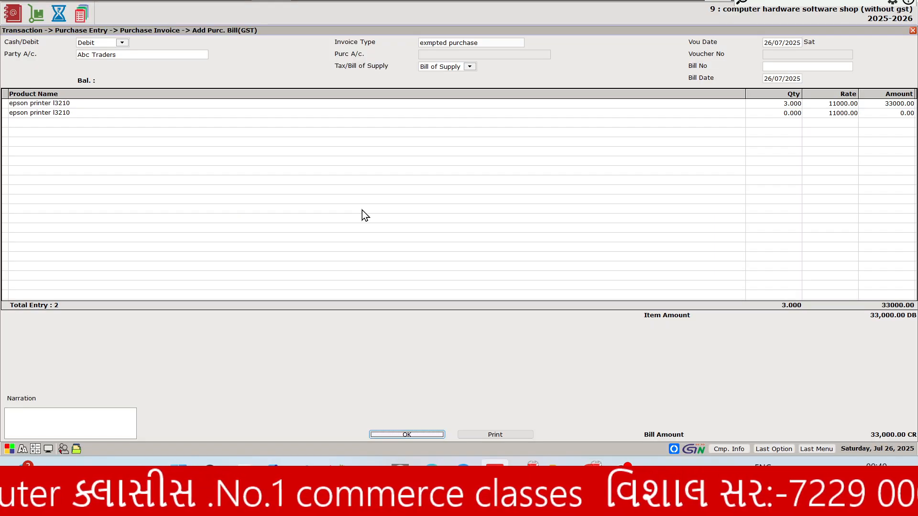
pyautogui.press('Return')
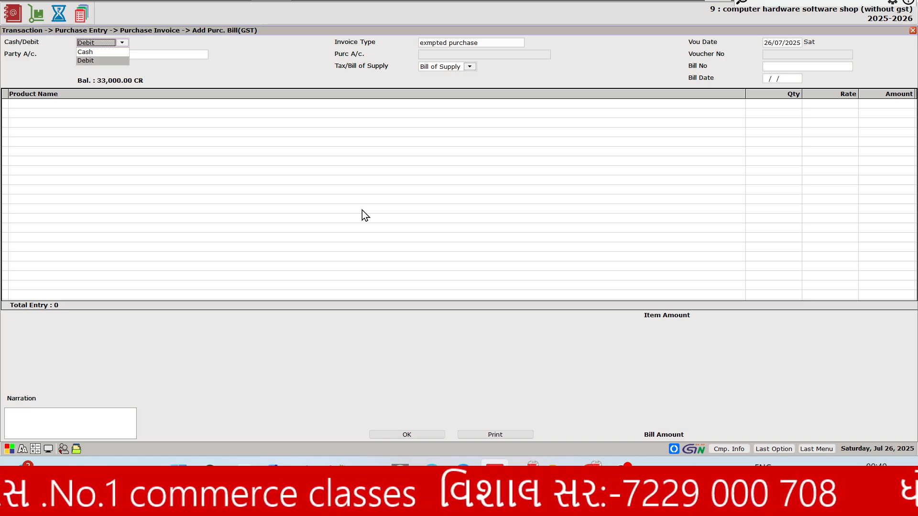
# Look up the next transaction in the browser PDF, return to Miracle and exit the new purchase bill without saving.
pyautogui.hotkey('alt', 'Tab')
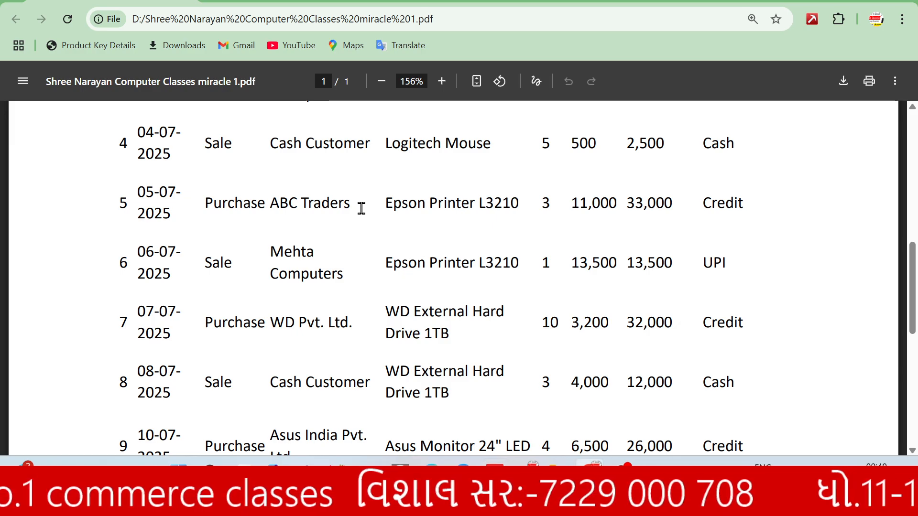
pyautogui.scroll(-1, 362, 208)
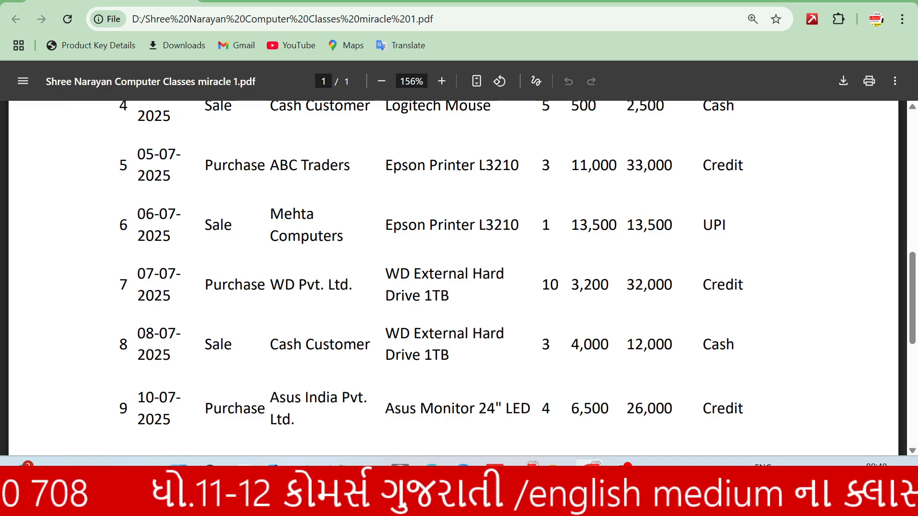
pyautogui.hotkey('alt', 'Tab')
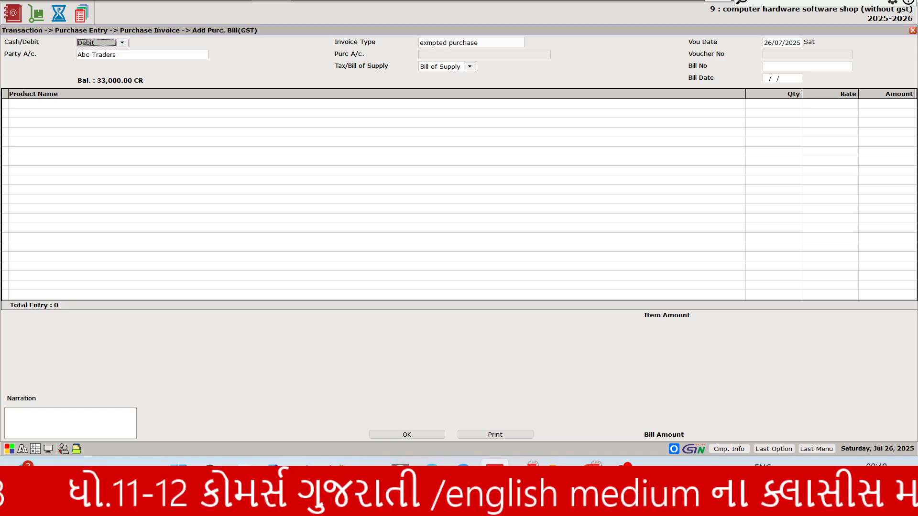
pyautogui.press('c')
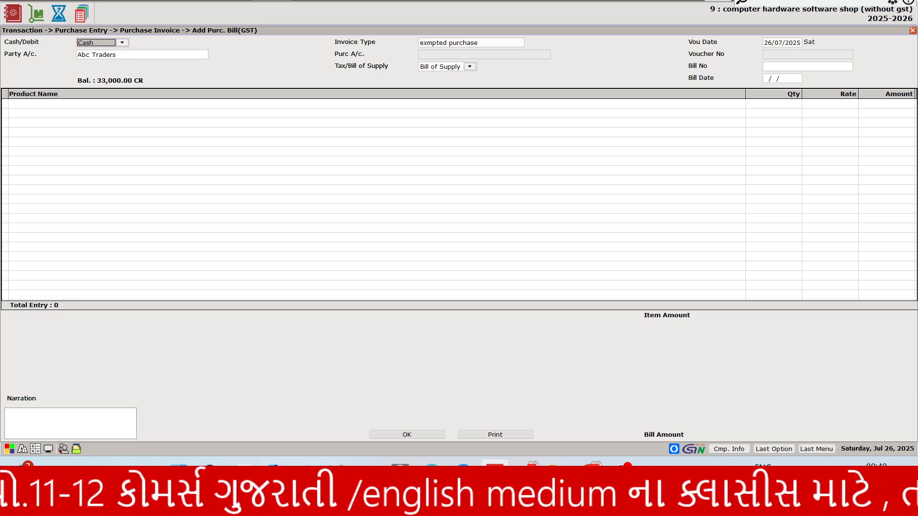
pyautogui.press('Return')
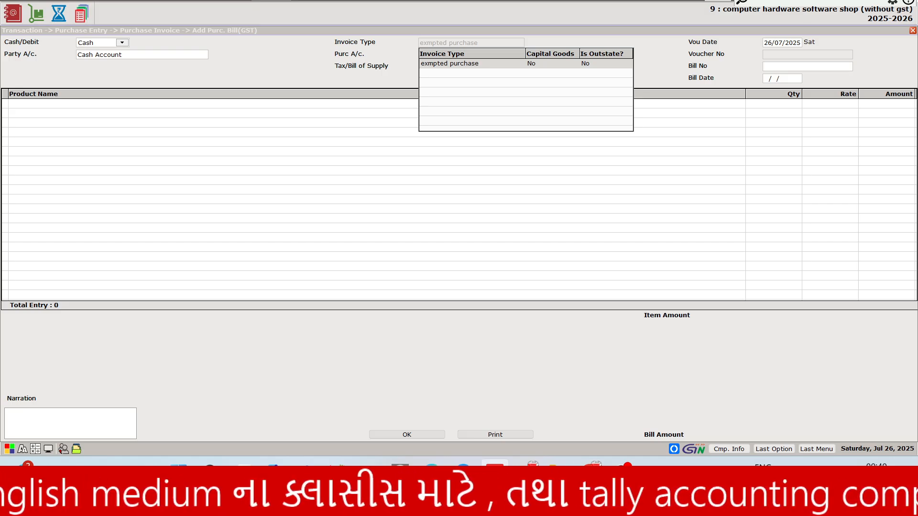
pyautogui.press('Escape')
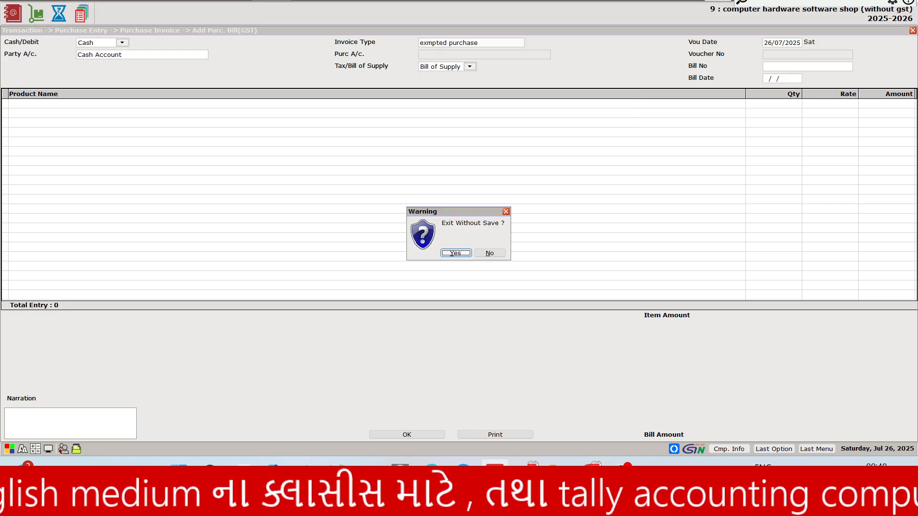
pyautogui.press('Return')
pyautogui.press('Escape')
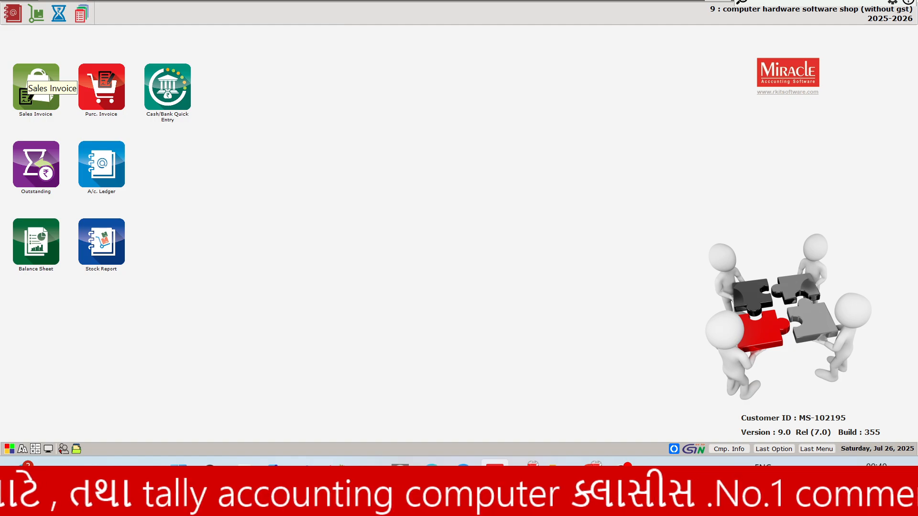
# Start a cash sales bill with invoice type exempted sale, Bill of Supply and the GB/ bill number series.
pyautogui.click(18, 79)
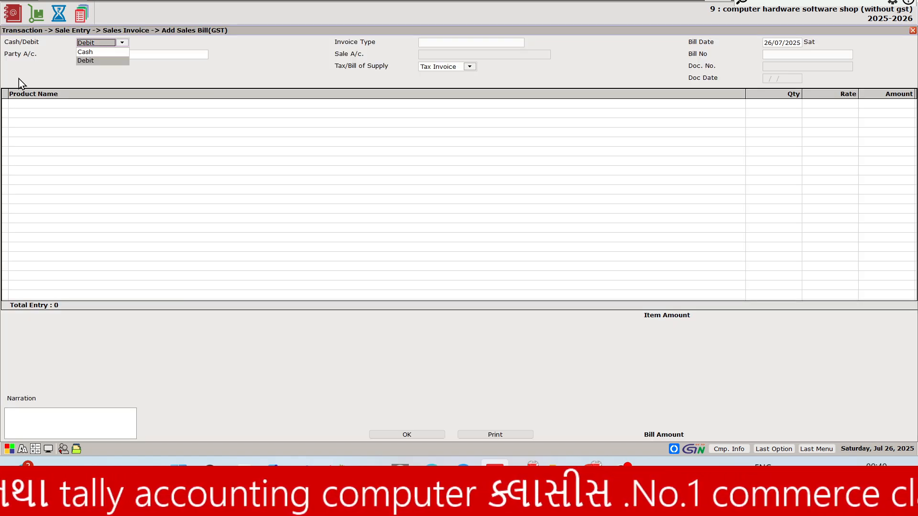
pyautogui.press('Up')
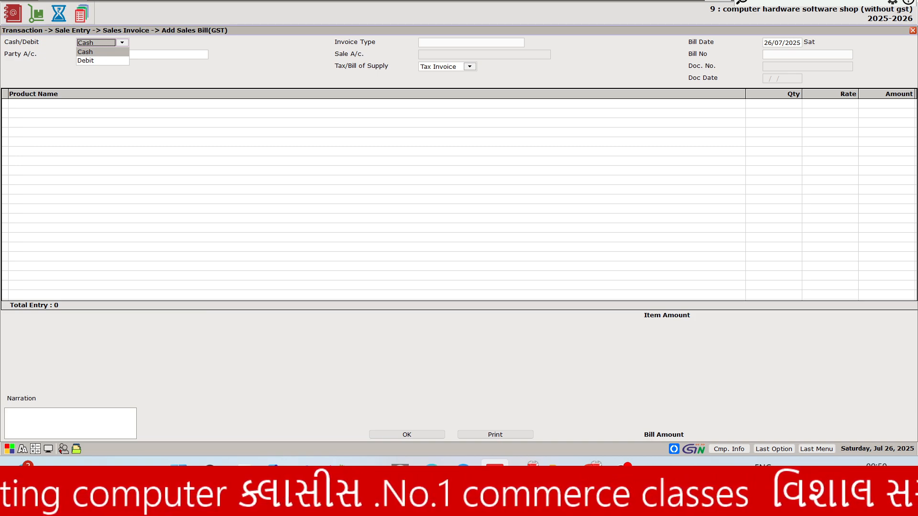
pyautogui.press('Return')
pyautogui.press('Return')
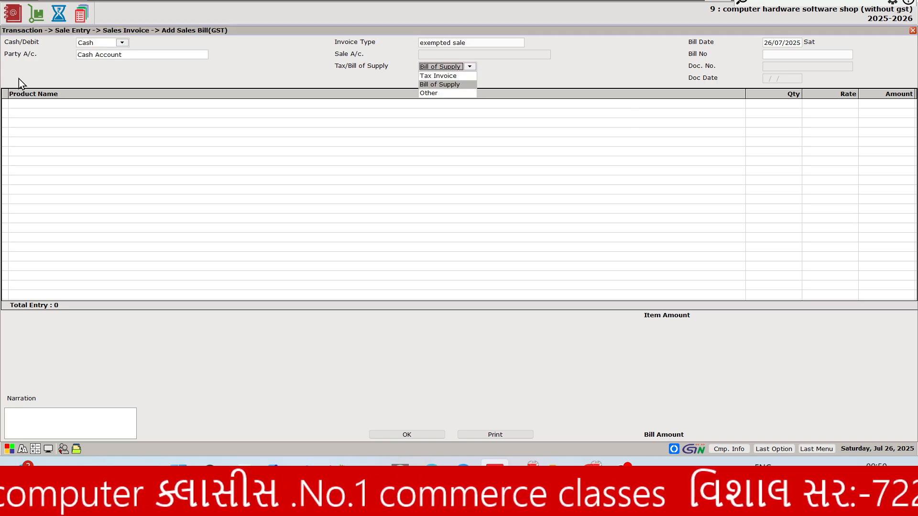
pyautogui.press('Return')
pyautogui.press('Return')
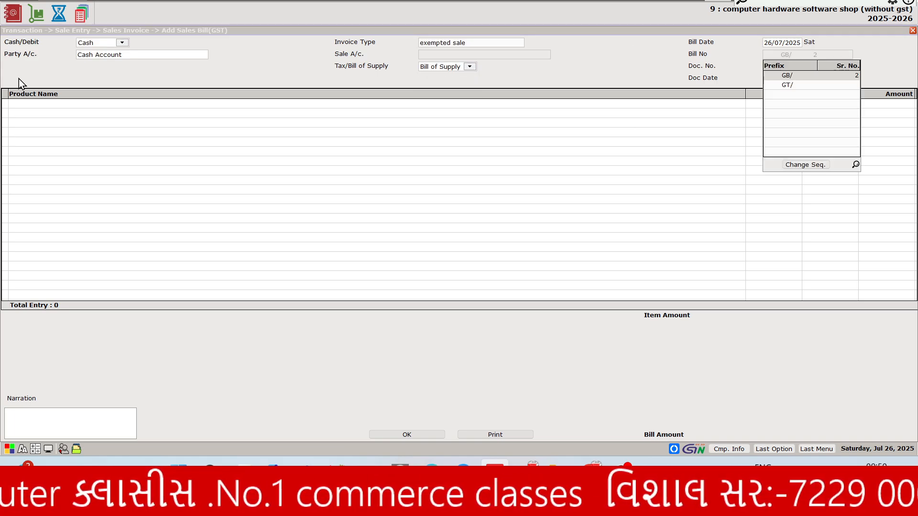
pyautogui.press('Return')
pyautogui.press('Return')
pyautogui.press('Return')
pyautogui.press('Return')
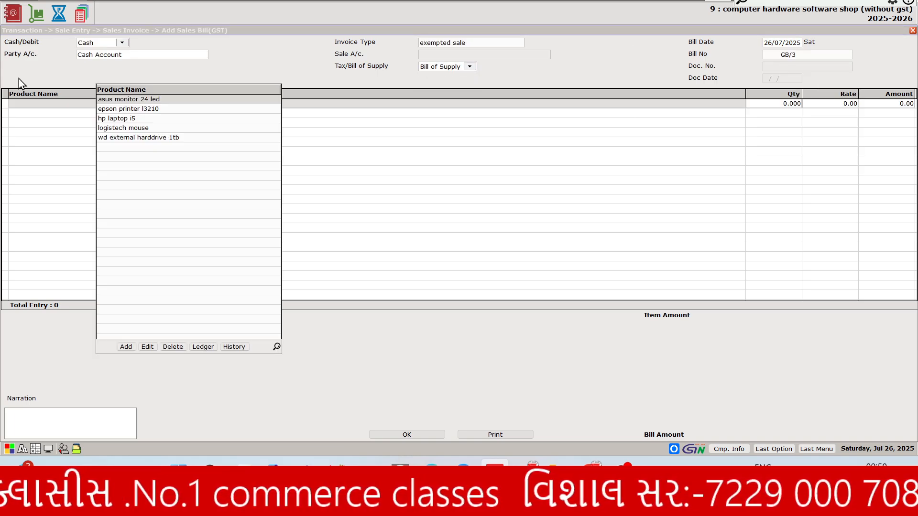
# Check the sold item in the browser PDF, return to Miracle and select epson printer l3210 as the product.
pyautogui.hotkey('alt', 'Tab')
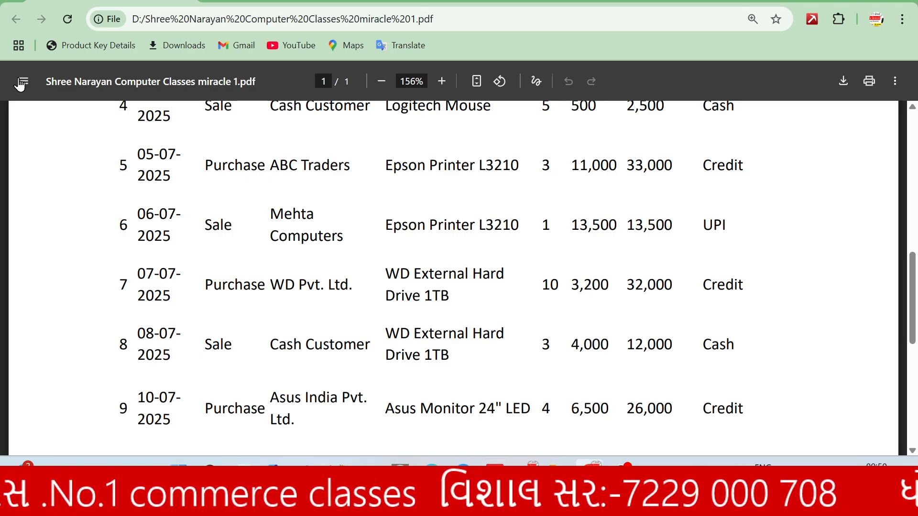
pyautogui.hotkey('alt', 'Tab')
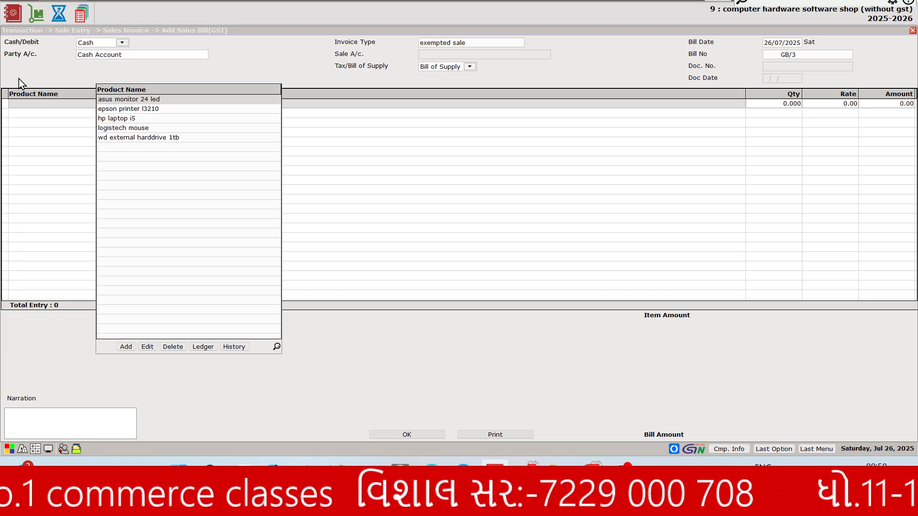
pyautogui.press('Down')
pyautogui.press('Return')
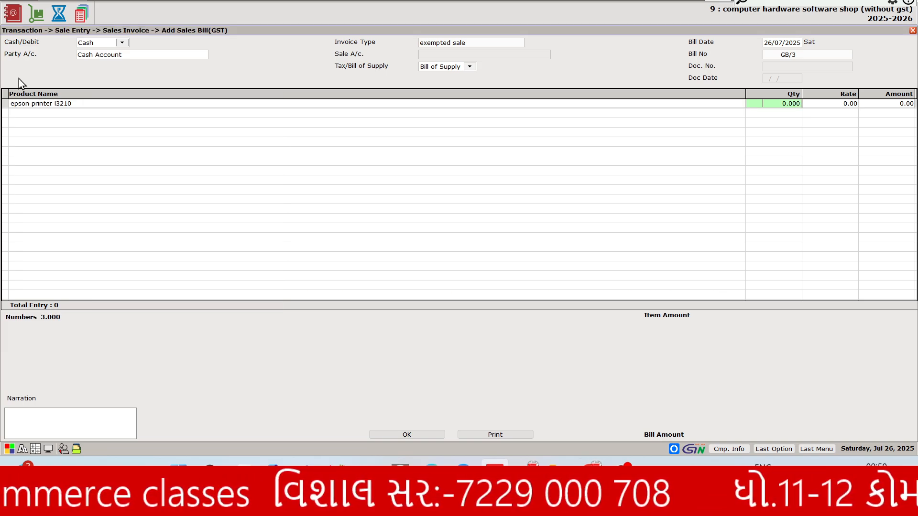
# Look up the printer sale's figures in the browser PDF, return to Miracle and enter quantity 1 at a rate of 13500.
pyautogui.hotkey('alt', 'Tab')
pyautogui.hotkey('alt', 'Tab')
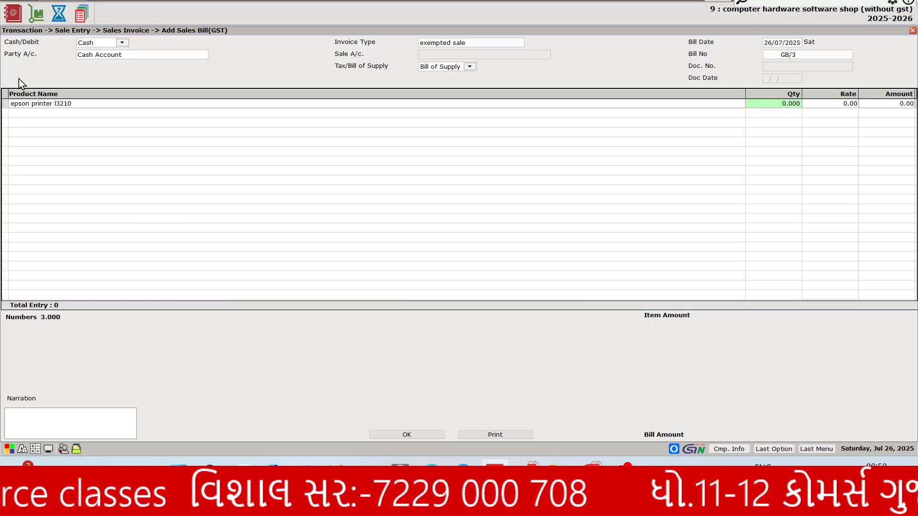
pyautogui.press('Return')
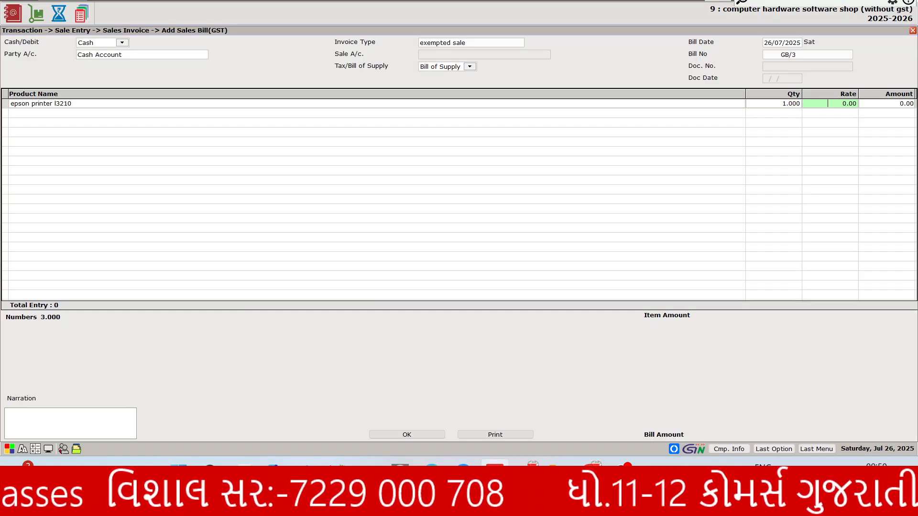
pyautogui.write('13500')
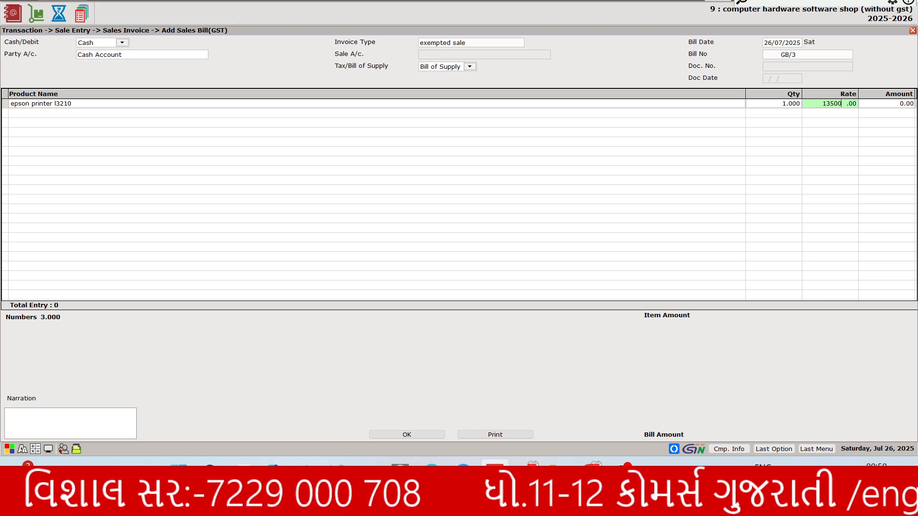
pyautogui.press('Return')
pyautogui.press('Return')
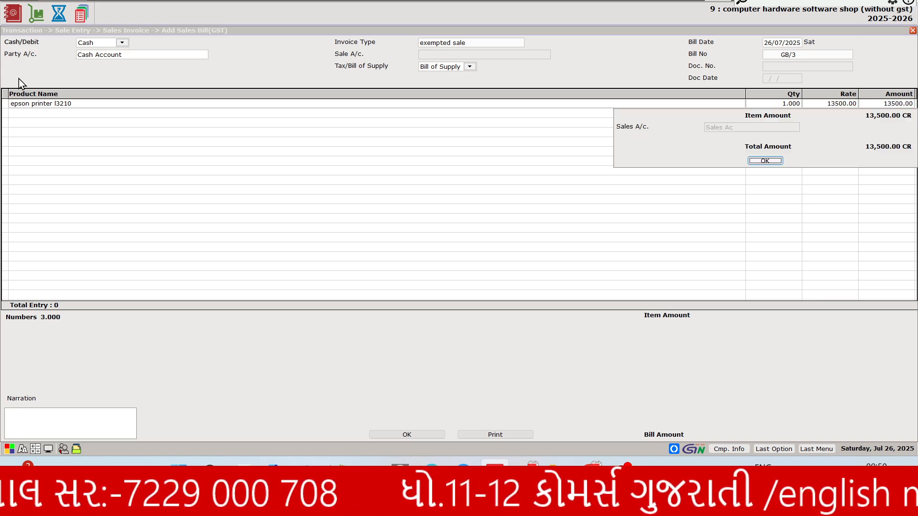
# Accept the item amount under the sales account, leave the narration empty and save the sales bill.
pyautogui.press('Return')
pyautogui.press('Return')
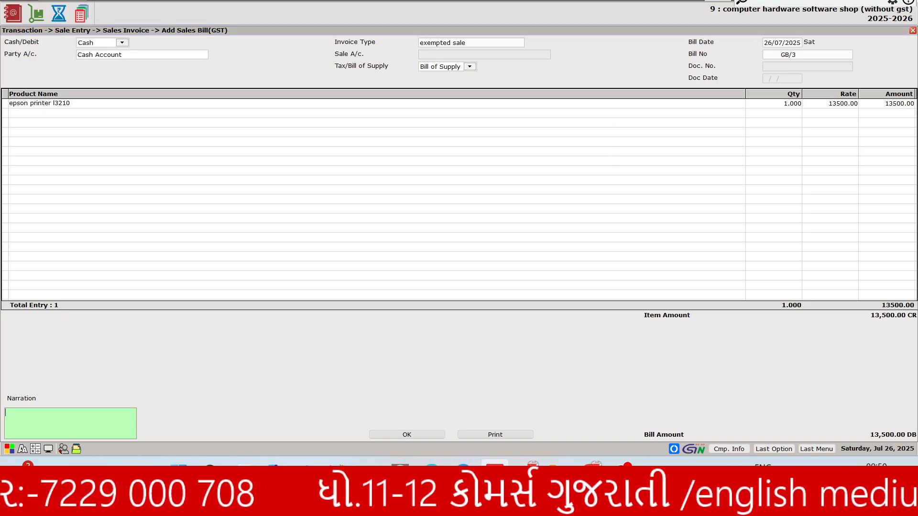
pyautogui.press('Return')
pyautogui.press('Return')
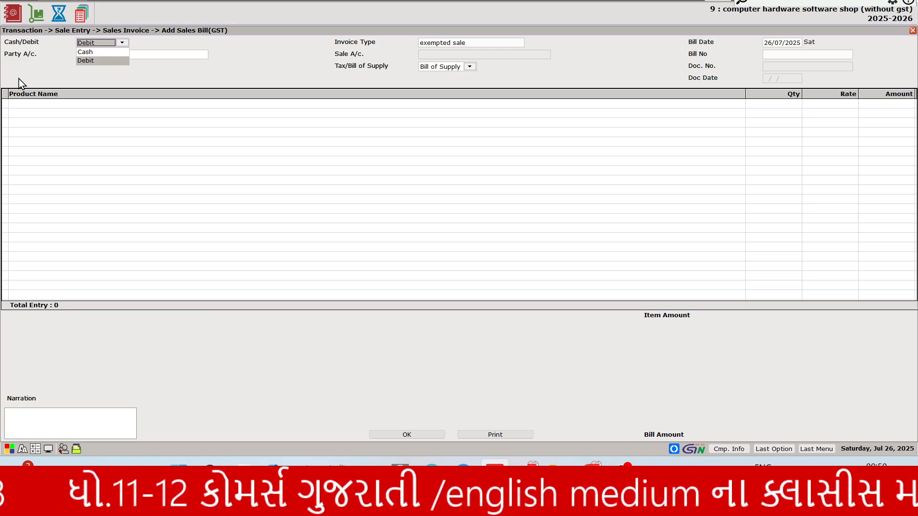
# Look up the following transaction in the browser PDF, return to Miracle and exit the blank sales bill without saving.
pyautogui.hotkey('alt', 'Tab')
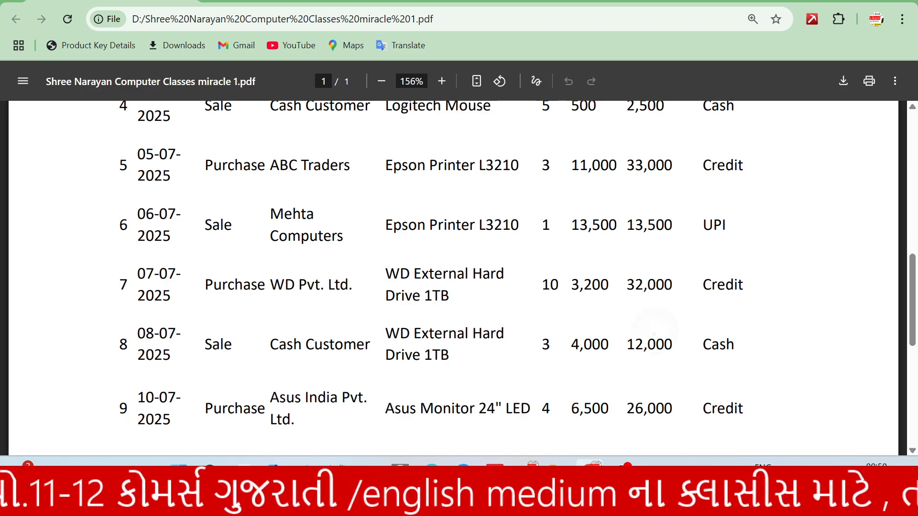
pyautogui.scroll(-2, 459, 277)
pyautogui.scroll(2, 459, 277)
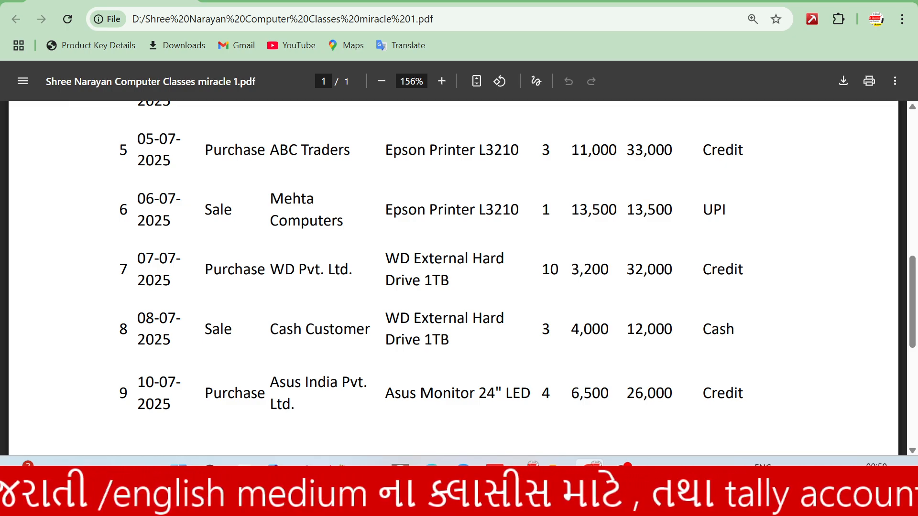
pyautogui.hotkey('alt', 'Tab')
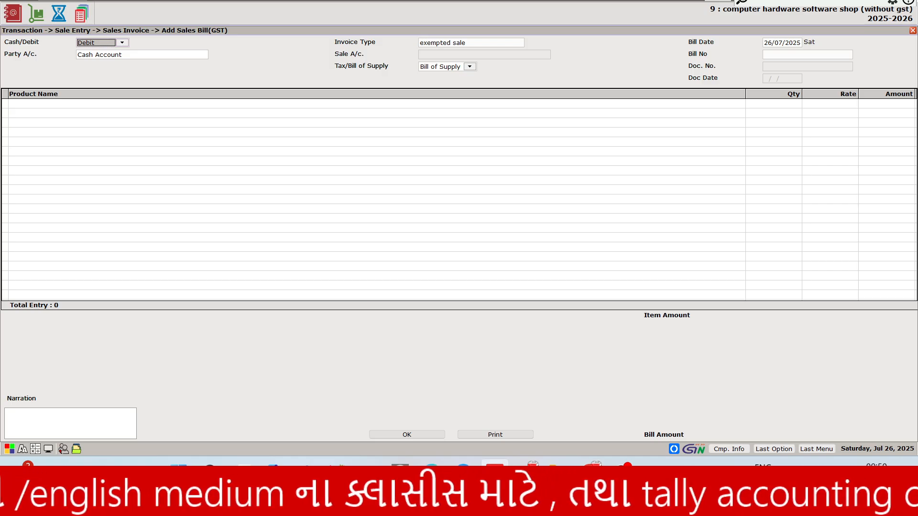
pyautogui.press('Escape')
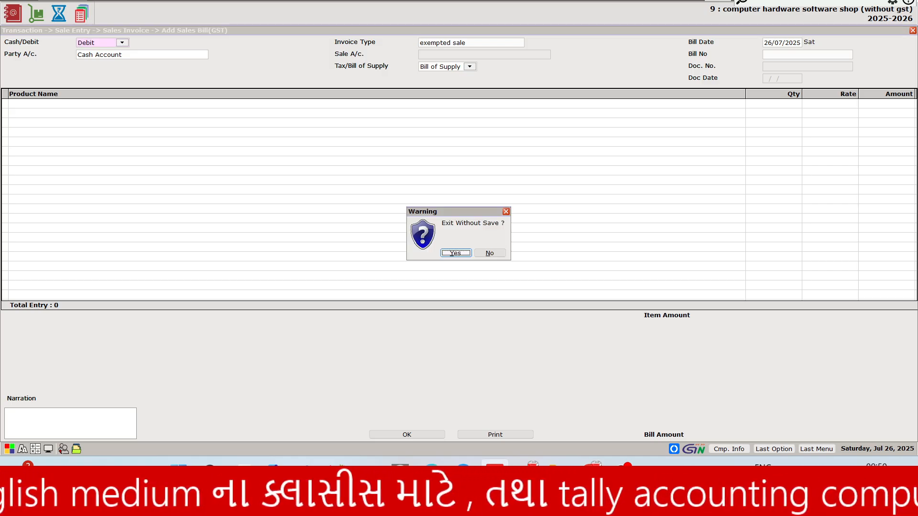
pyautogui.press('Return')
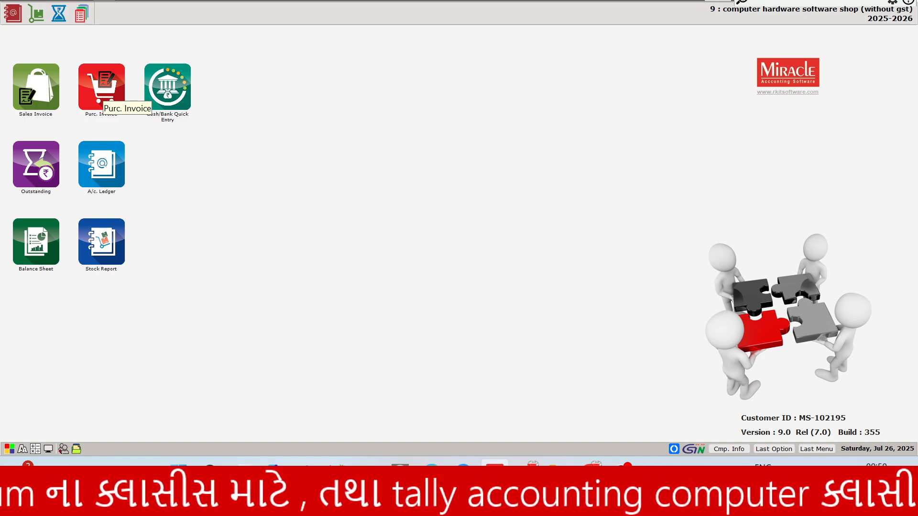
# Start a debit purchase bill, open its party account list, check the supplier in the browser PDF and return to Miracle.
pyautogui.click(104, 94)
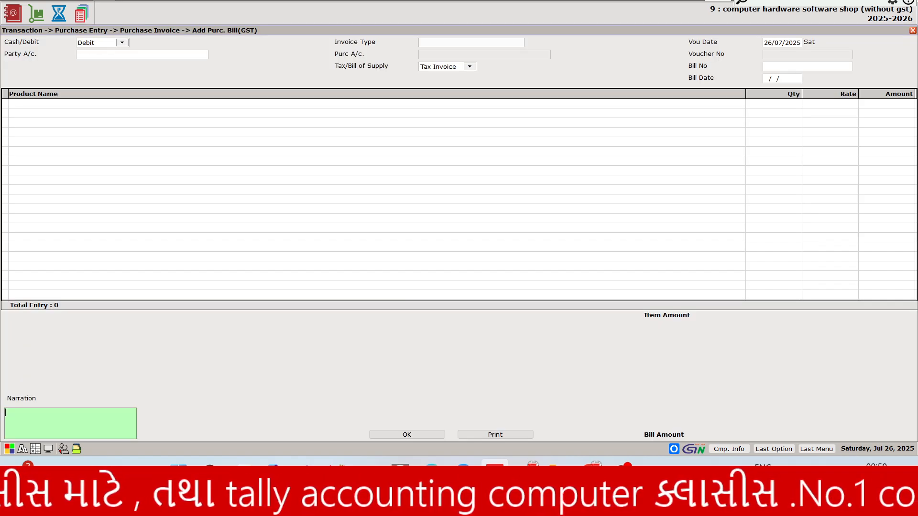
pyautogui.click(103, 56)
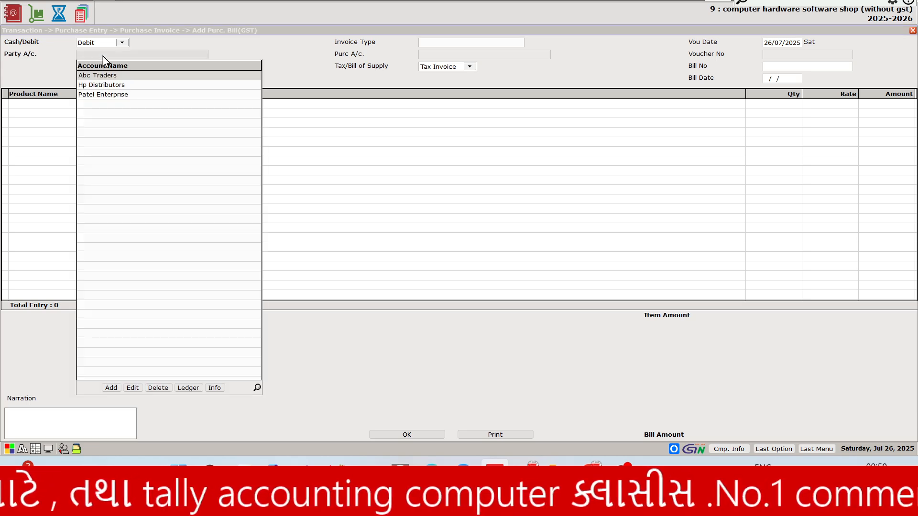
pyautogui.press('Return')
pyautogui.click(102, 55)
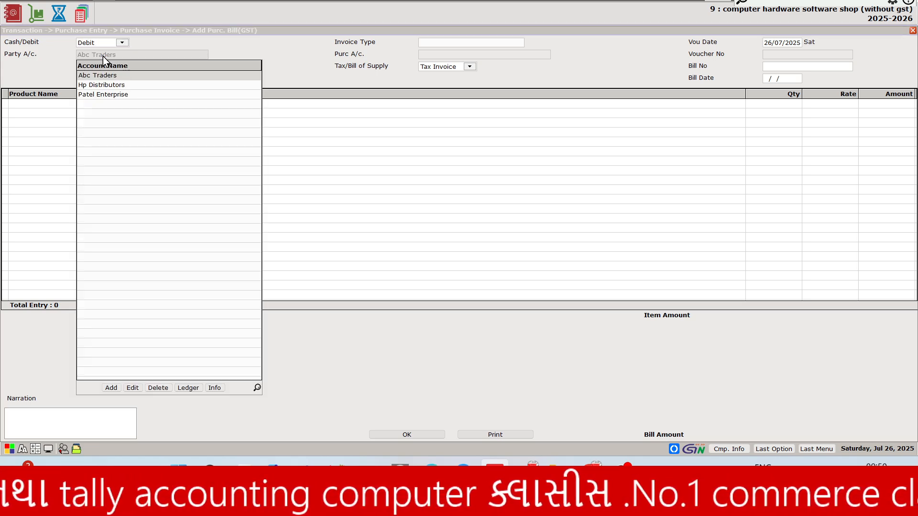
pyautogui.hotkey('alt', 'Tab')
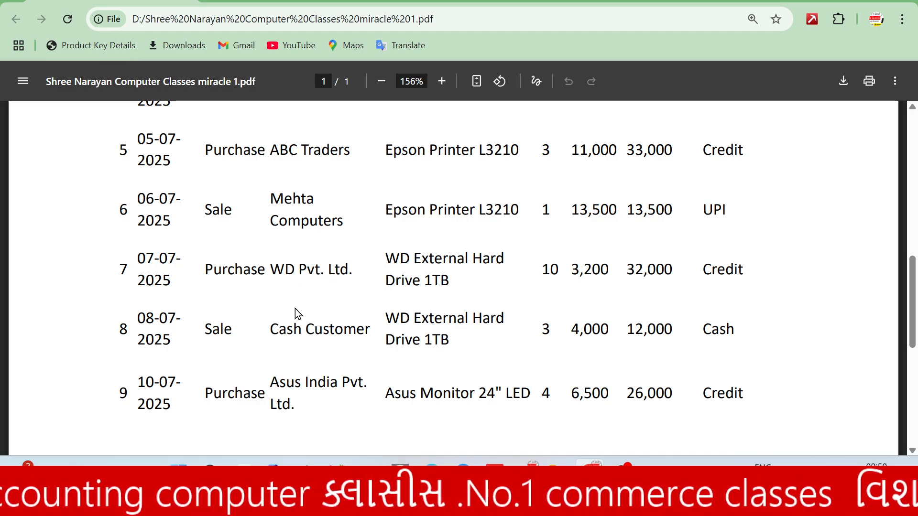
pyautogui.hotkey('alt', 'Tab')
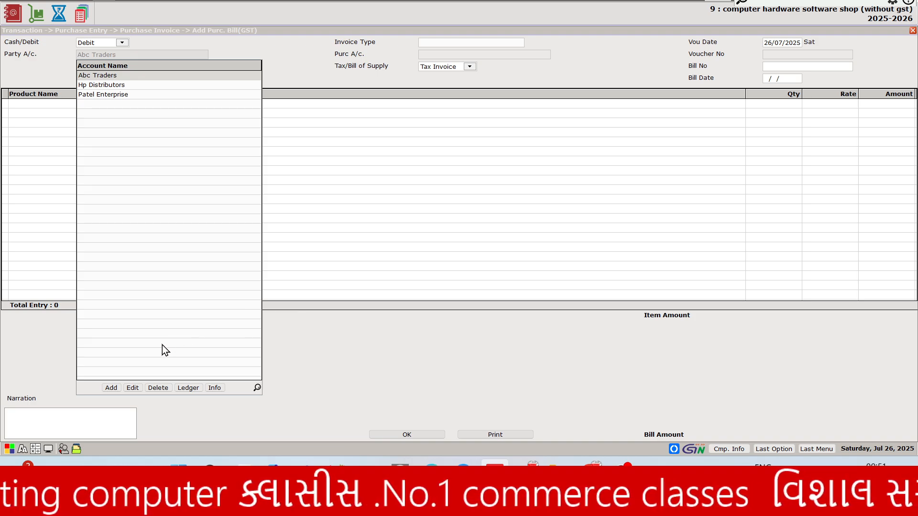
# Add a new supplier account named Wd Pvt Ltd under Sundry Creditors with the registration type Unregistered.
pyautogui.click(119, 385)
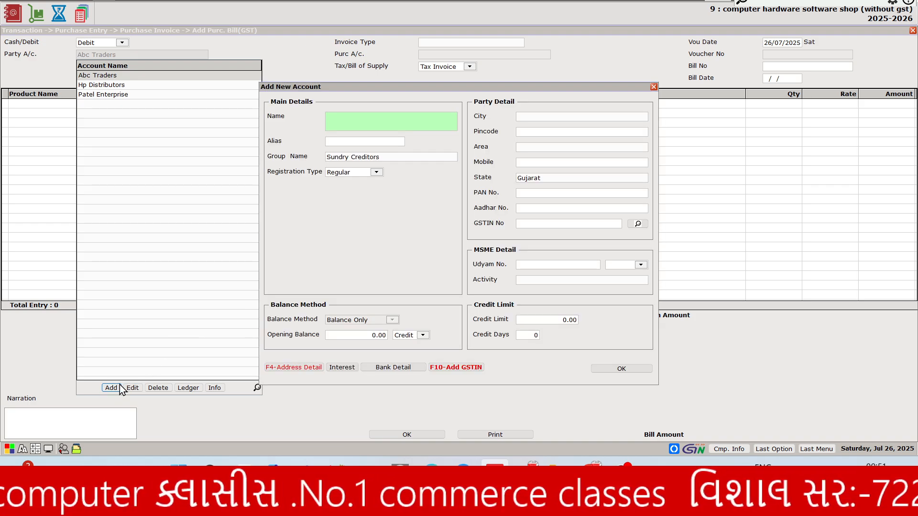
pyautogui.write('Wd P')
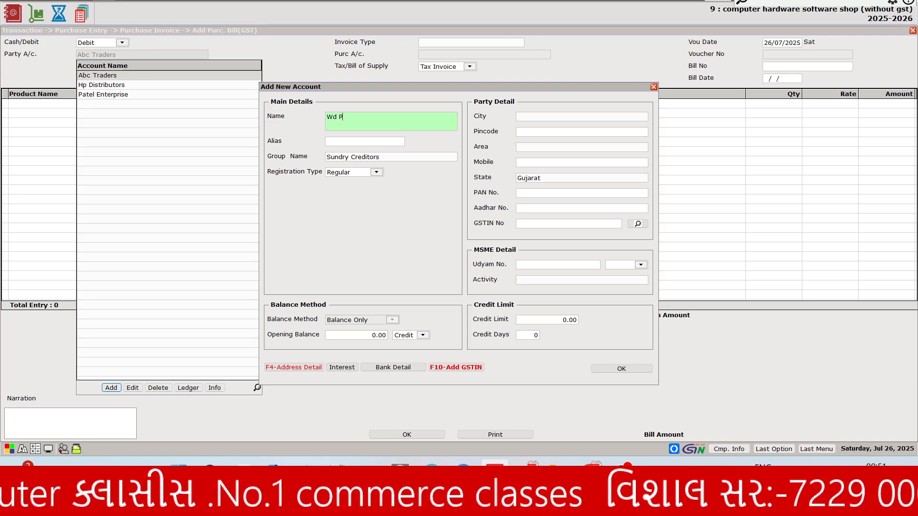
pyautogui.write('vt Ltd')
pyautogui.press('Return')
pyautogui.press('Return')
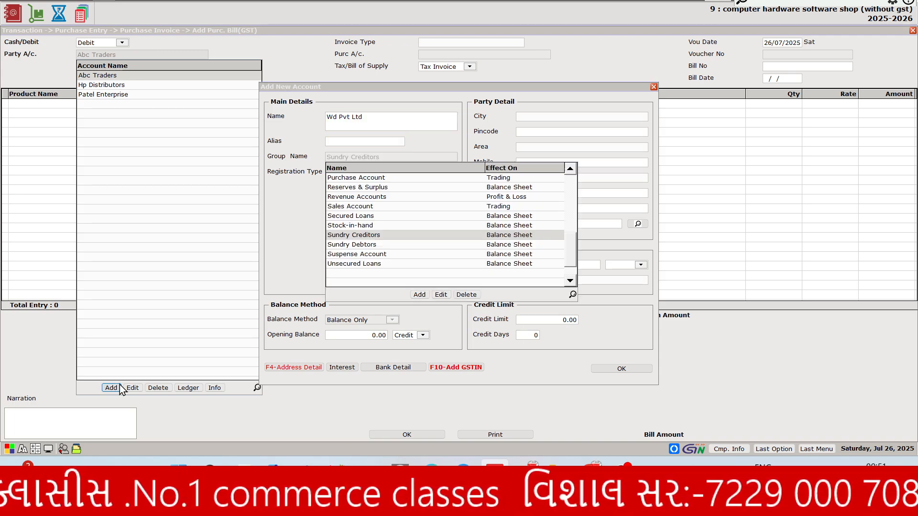
pyautogui.press('Return')
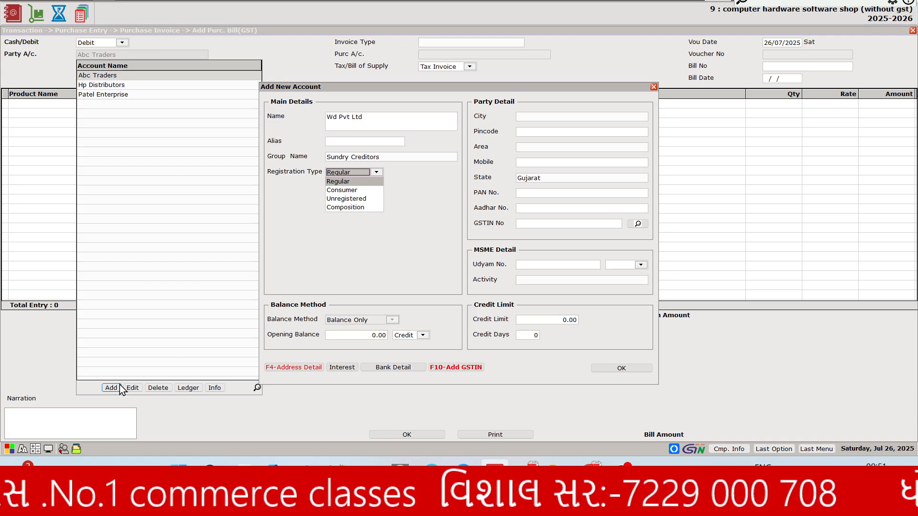
pyautogui.press('Down')
pyautogui.press('Down')
pyautogui.press('Return')
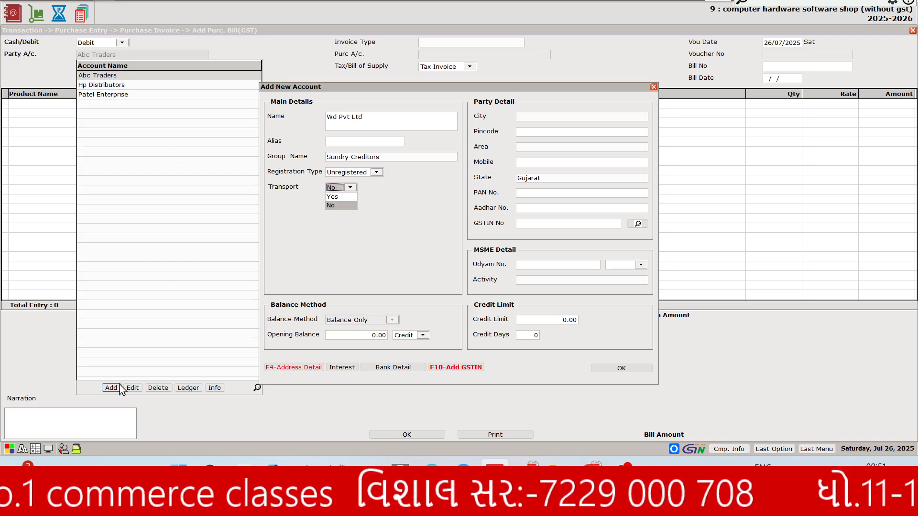
# Keep transport at No and the state as Gujarat, save the new supplier account and use it as the bill's party.
pyautogui.press('Return')
pyautogui.press('Return')
pyautogui.press('Return')
pyautogui.press('Return')
pyautogui.press('Return')
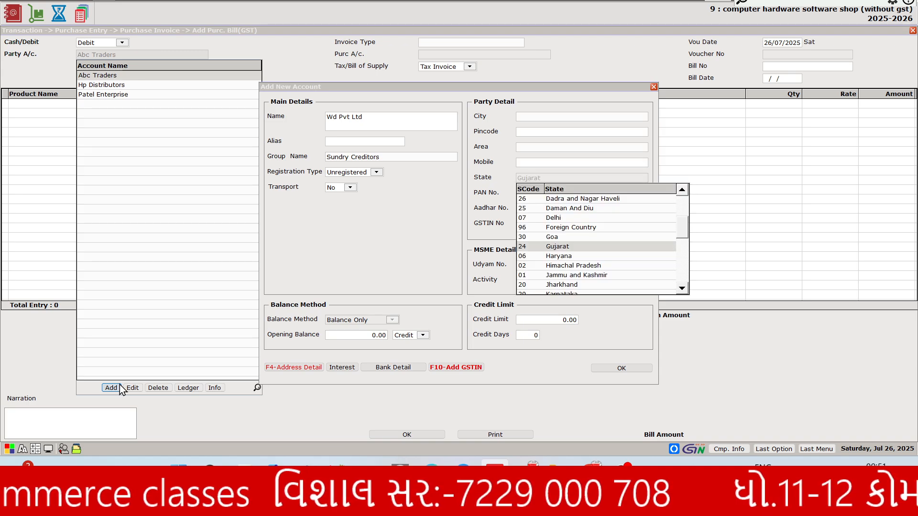
pyautogui.press('Return')
pyautogui.press('Return')
pyautogui.press('Return')
pyautogui.press('Return')
pyautogui.press('Return')
pyautogui.press('Return')
pyautogui.press('Return')
pyautogui.press('Return')
pyautogui.press('Return')
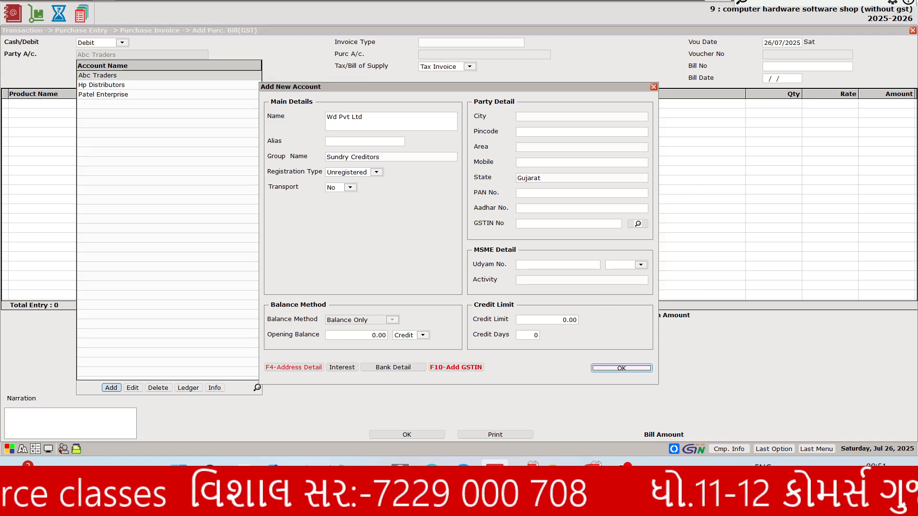
pyautogui.press('Return')
pyautogui.press('Return')
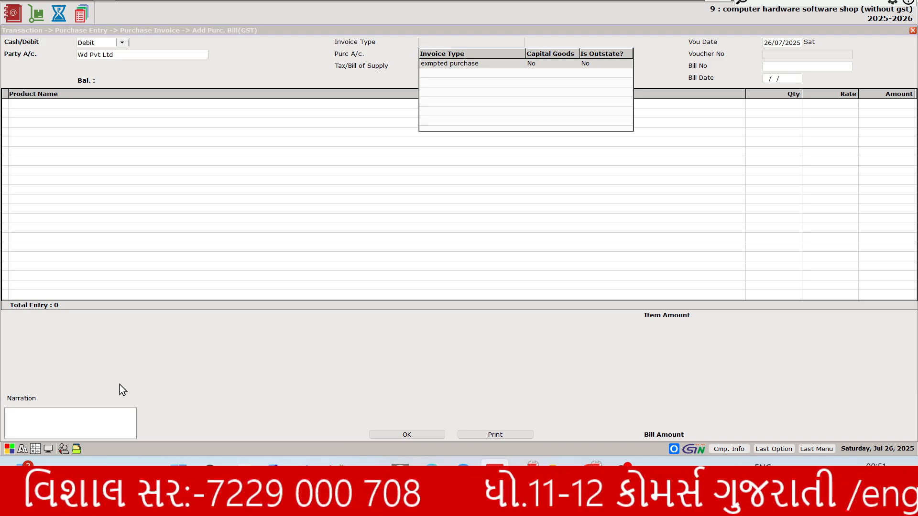
# Set the purchase bill to the exmpted purchase invoice type as a Bill of Supply, with bill date 26/07/2025 and no bill number.
pyautogui.press('Return')
pyautogui.press('Return')
pyautogui.press('Return')
pyautogui.press('Return')
pyautogui.press('Return')
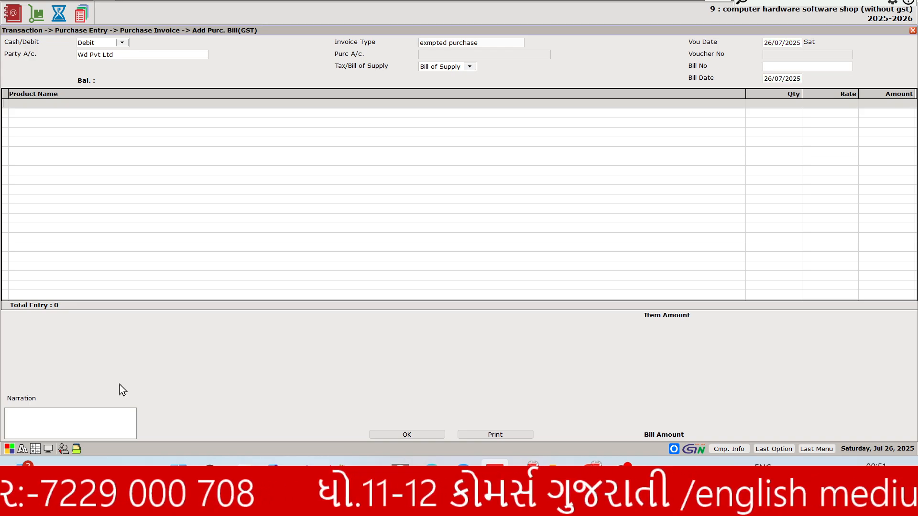
# Check the purchased product in the browser PDF, return to Miracle and add wd external harddrive 1tb to the bill.
pyautogui.hotkey('alt', 'Tab')
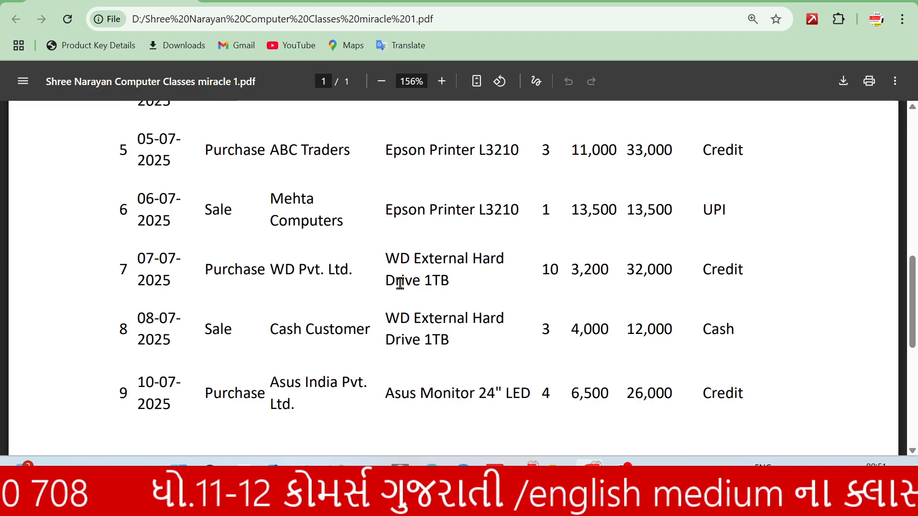
pyautogui.hotkey('alt', 'Tab')
pyautogui.press('Down')
pyautogui.press('Down')
pyautogui.press('Down')
pyautogui.press('Down')
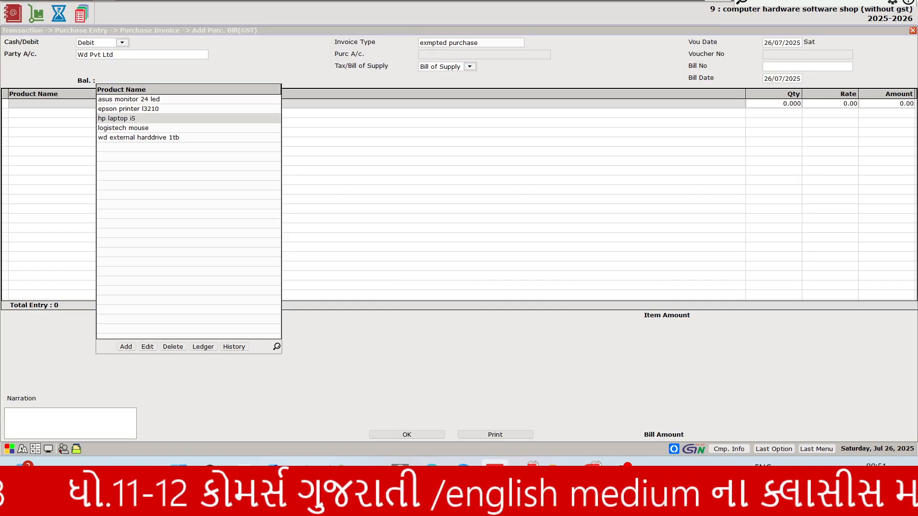
pyautogui.press('Return')
# Look up the hard drive purchase's figures in the browser PDF, return to Miracle and enter quantity 10 at a rate of 3200.
pyautogui.hotkey('alt', 'Tab')
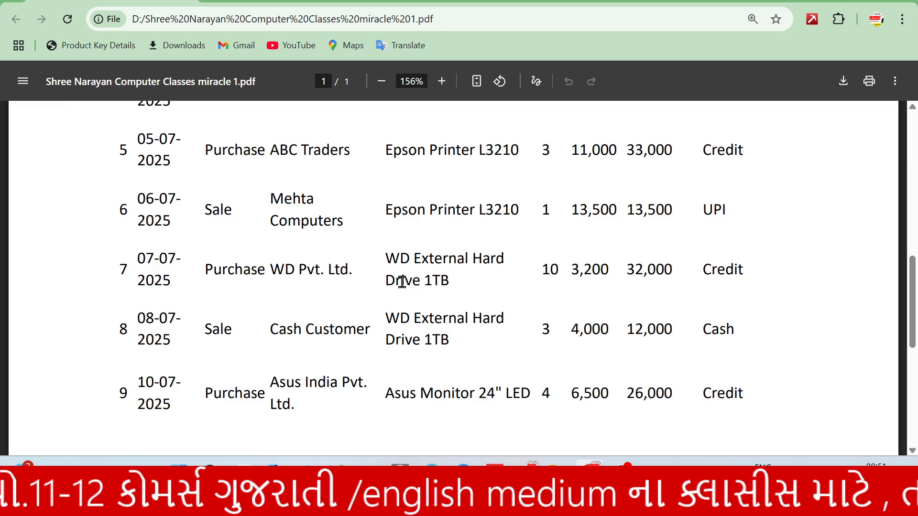
pyautogui.hotkey('alt', 'Tab')
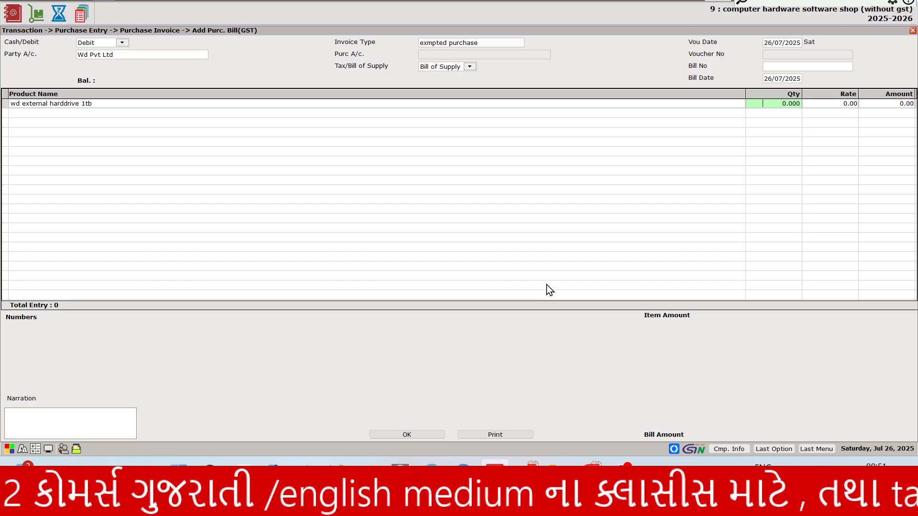
pyautogui.write('10')
pyautogui.press('Return')
pyautogui.write('3')
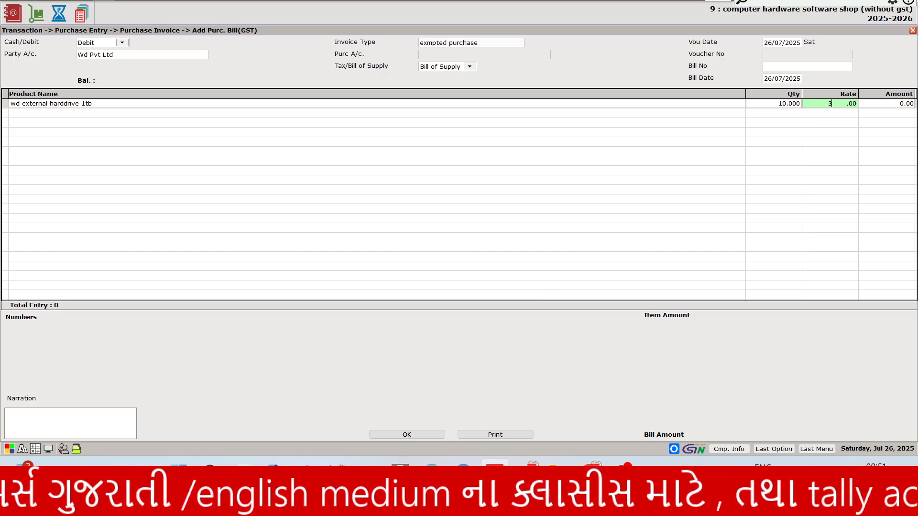
pyautogui.write('29')
pyautogui.press('BackSpace')
pyautogui.write('00')
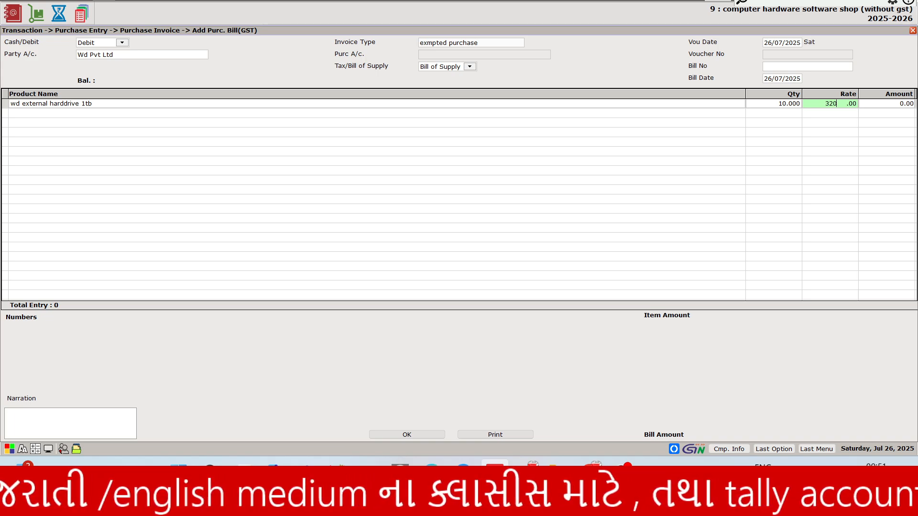
# Accept the item amount under the purchase account, leave the narration empty and save the purchase bill.
pyautogui.press('Return')
pyautogui.press('Return')
pyautogui.press('Return')
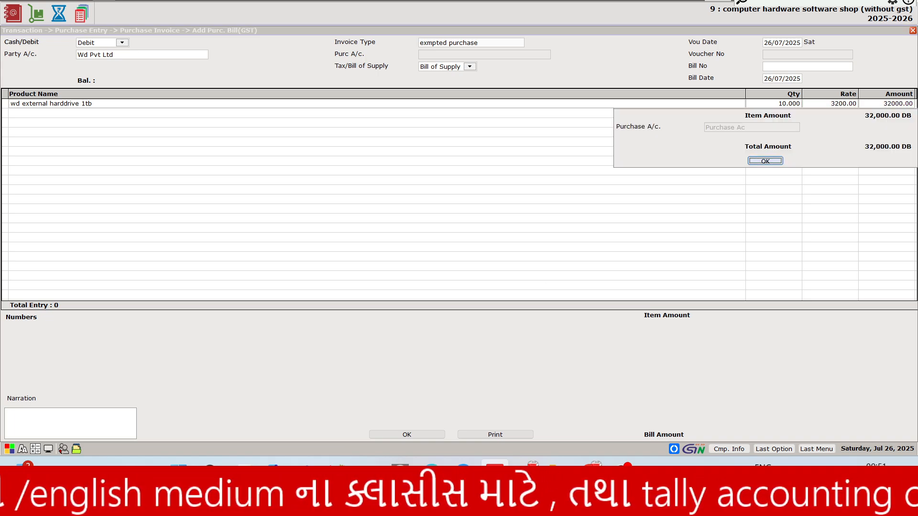
pyautogui.press('Return')
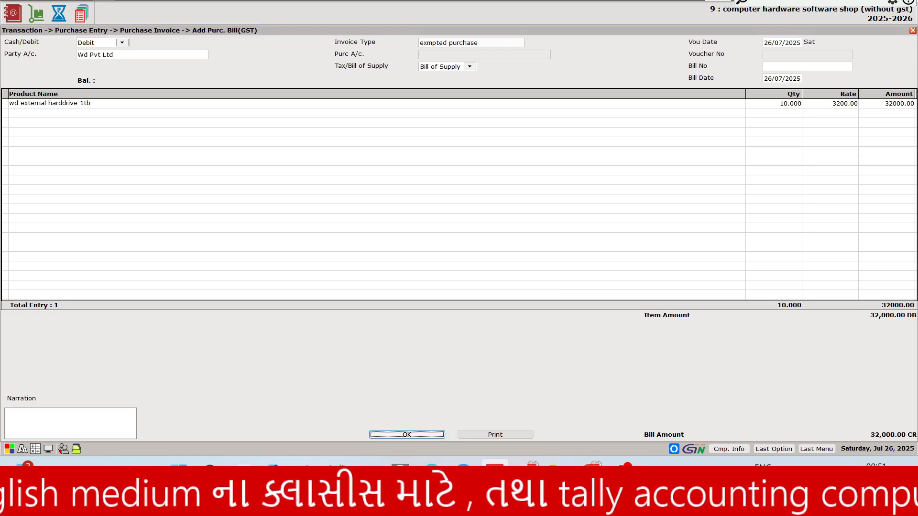
pyautogui.press('Return')
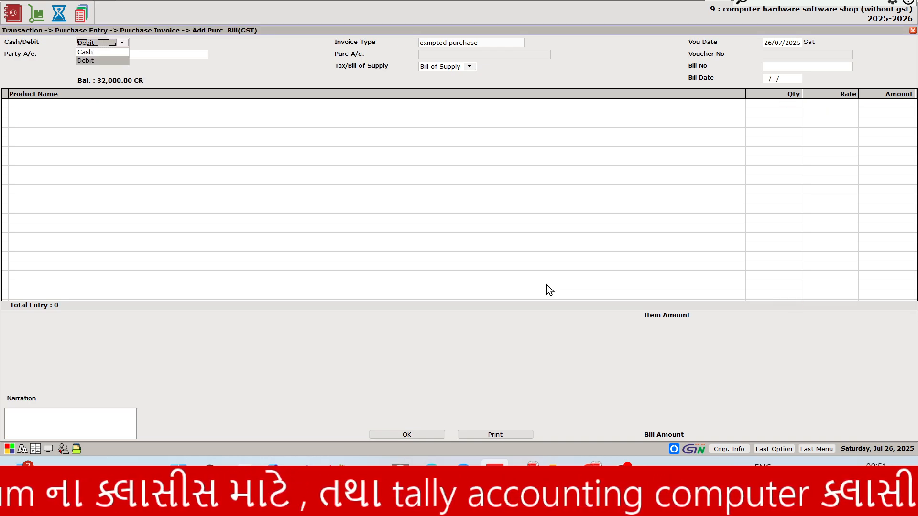
# Look up the following transaction in the browser PDF, return to Miracle and exit the blank purchase bill without saving.
pyautogui.hotkey('alt', 'Tab')
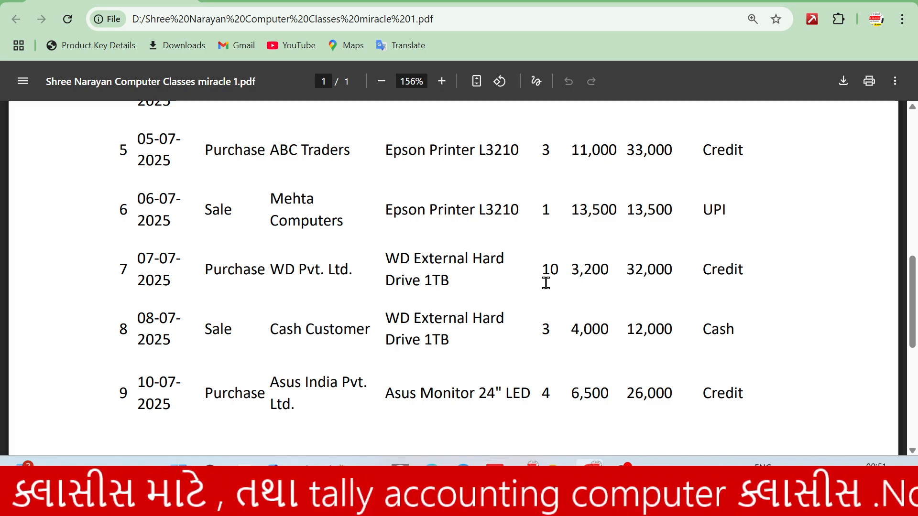
pyautogui.scroll(-2, 546, 282)
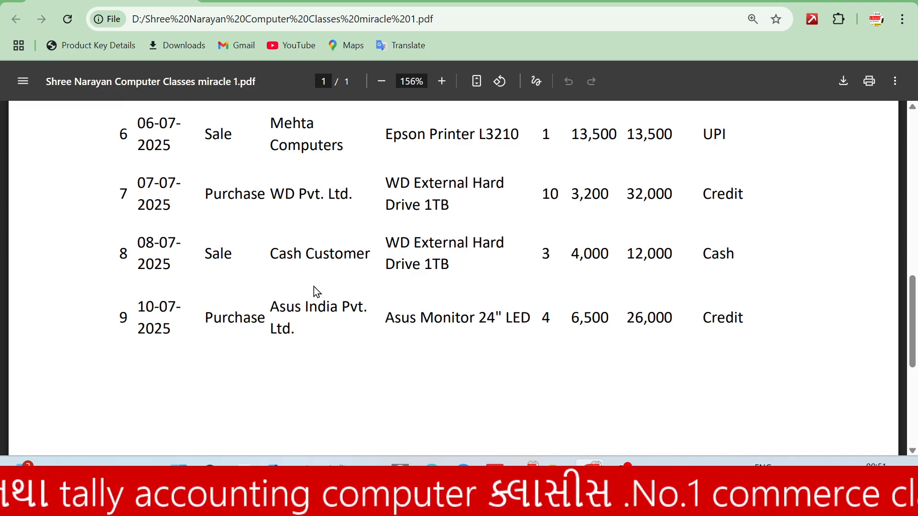
pyautogui.hotkey('alt', 'Tab')
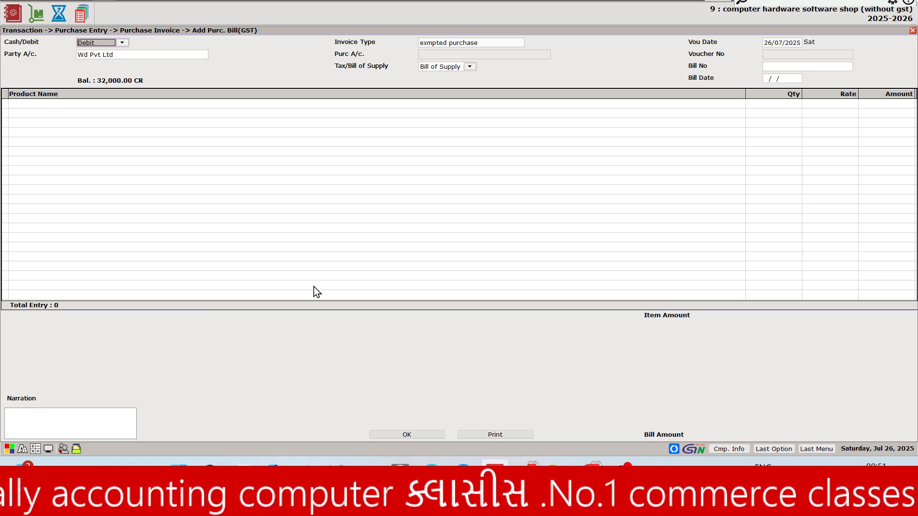
pyautogui.press('Escape')
pyautogui.press('Return')
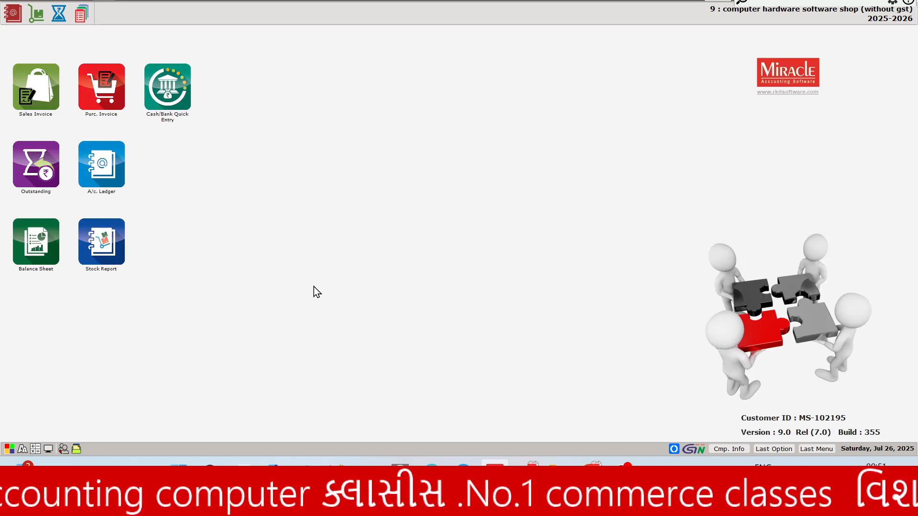
# Start a cash sales bill with the exempted sale invoice type, Bill of Supply, date 26/07/2025 and bill number GB/4.
pyautogui.click(36, 105)
pyautogui.press('Up')
pyautogui.press('Return')
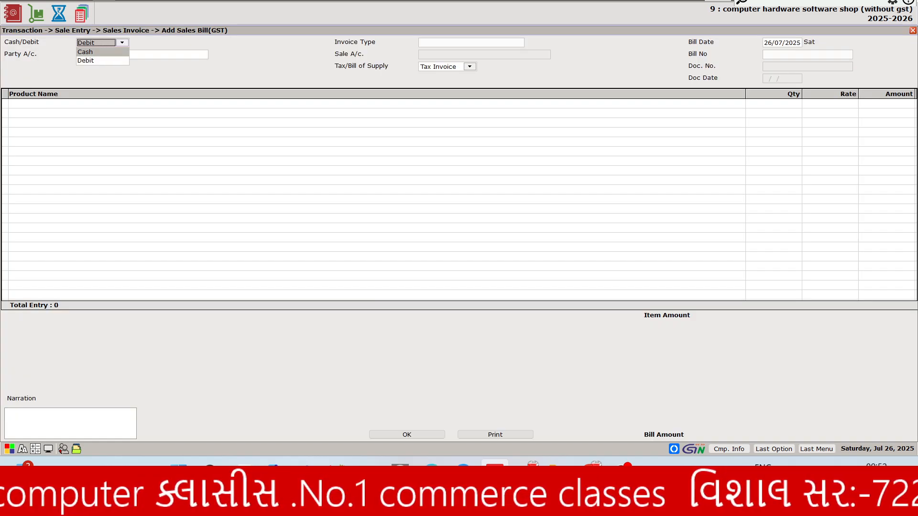
pyautogui.press('Return')
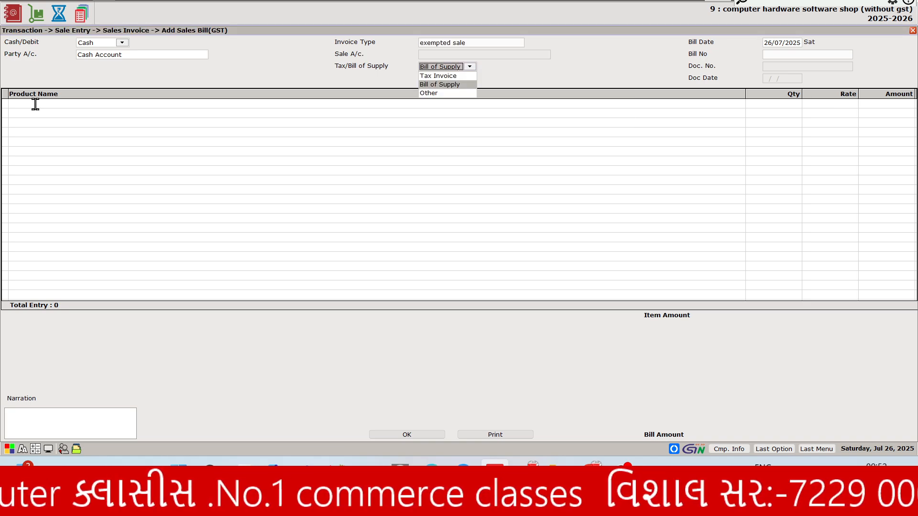
pyautogui.press('Return')
pyautogui.press('Return')
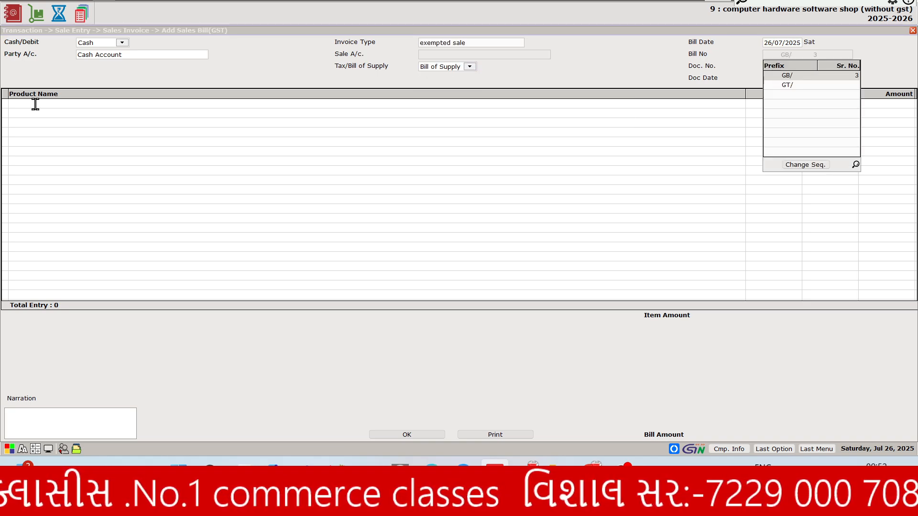
pyautogui.press('Return')
pyautogui.press('Return')
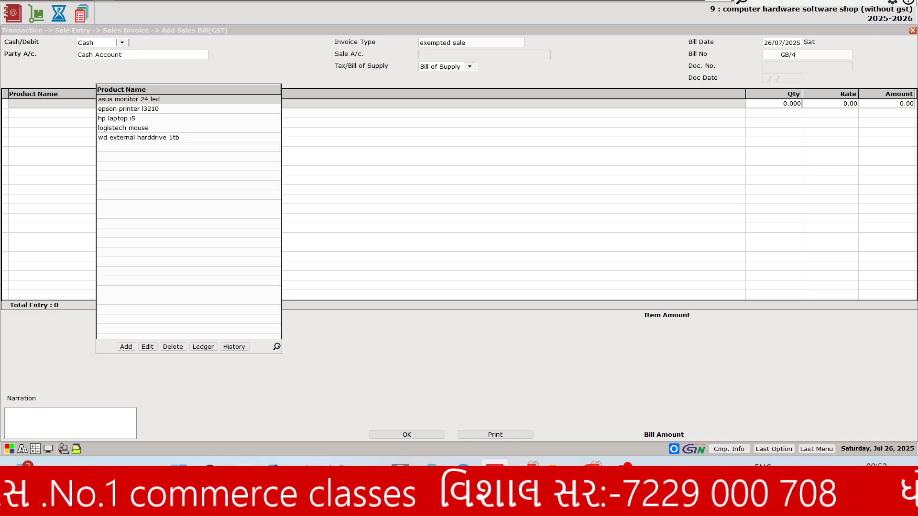
# Check the sold product in the browser PDF, return to Miracle and add wd external harddrive 1tb to the sales bill.
pyautogui.hotkey('alt', 'Tab')
pyautogui.hotkey('alt', 'Tab')
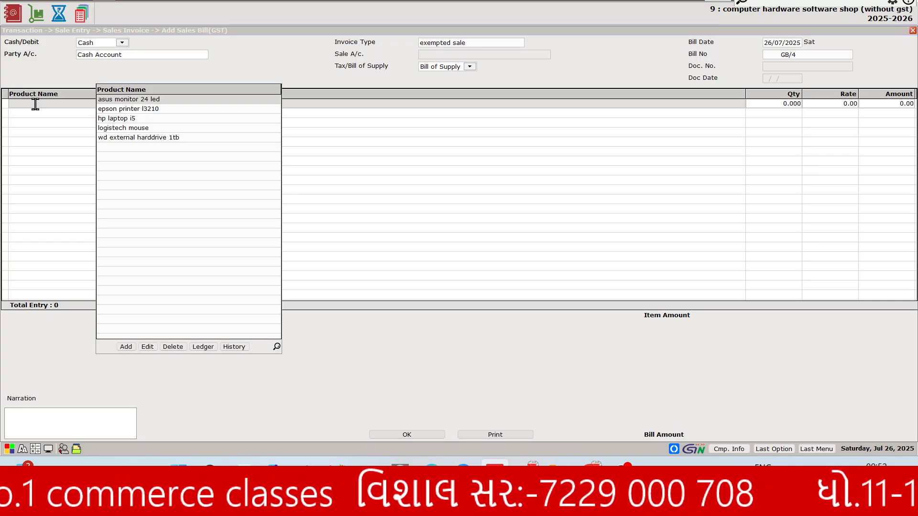
pyautogui.press('Down')
pyautogui.press('Down')
pyautogui.press('Down')
pyautogui.press('Down')
pyautogui.press('Return')
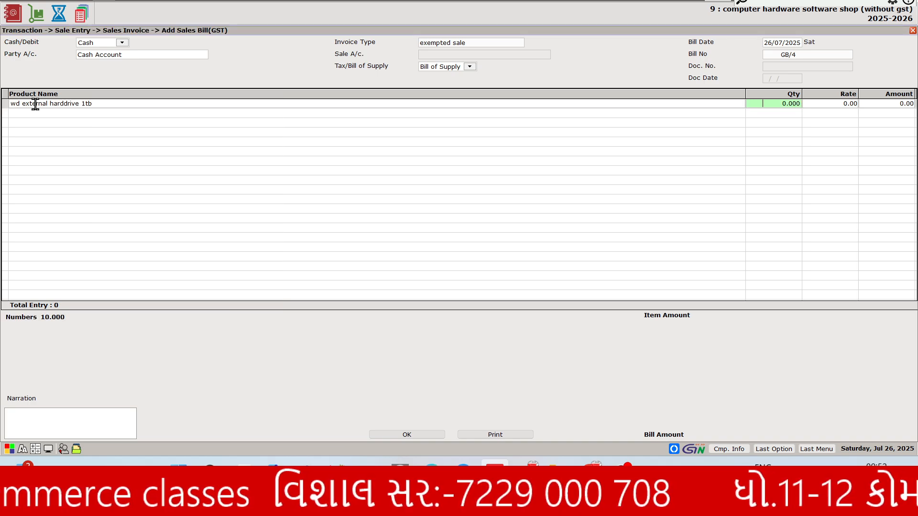
# Look up the hard drive sale's figures in the browser PDF, return to Miracle and enter quantity 3 at a rate of 4000.
pyautogui.hotkey('alt', 'Tab')
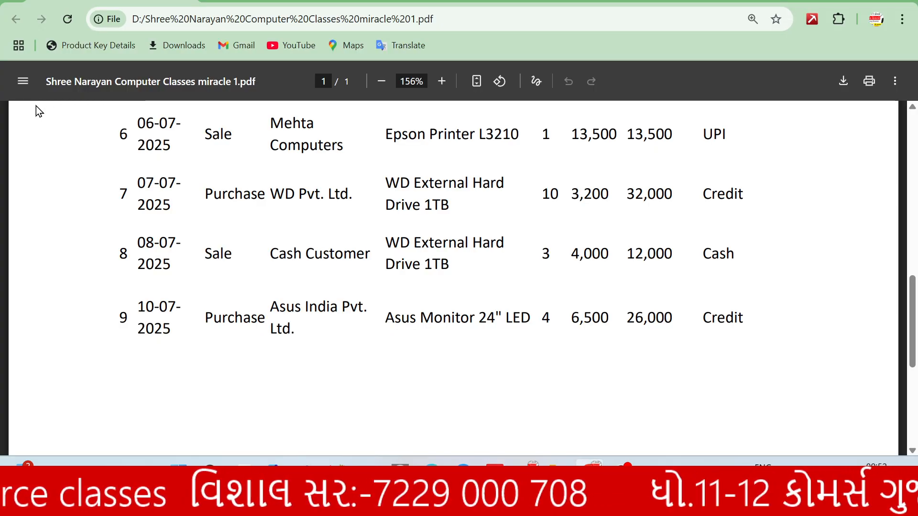
pyautogui.hotkey('alt', 'Tab')
pyautogui.write('3')
pyautogui.press('Return')
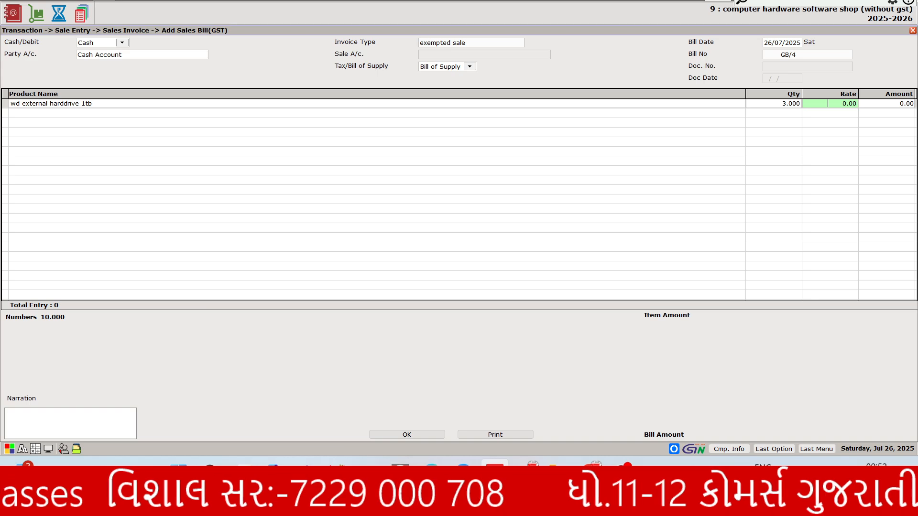
pyautogui.write('4000')
pyautogui.press('Return')
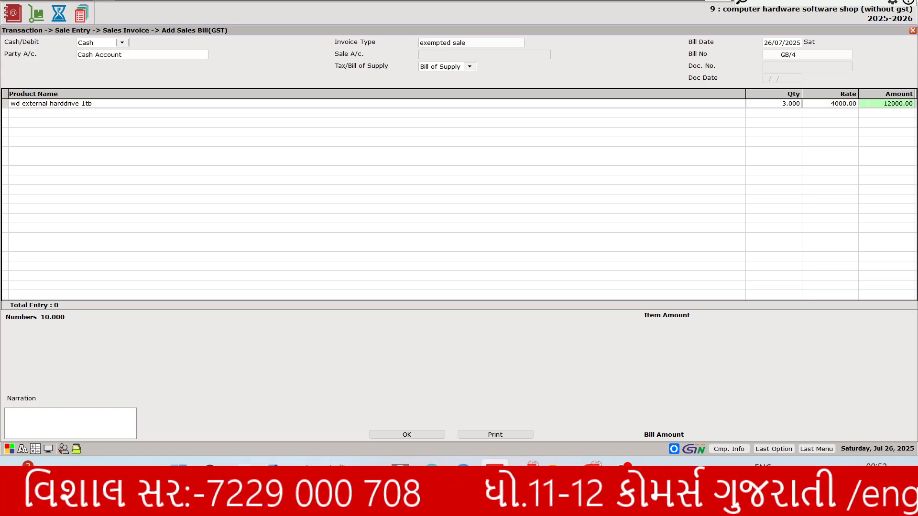
# Accept the hard drive sale's amount under the sales account, leave the narration empty and save the cash bill.
pyautogui.press('Return')
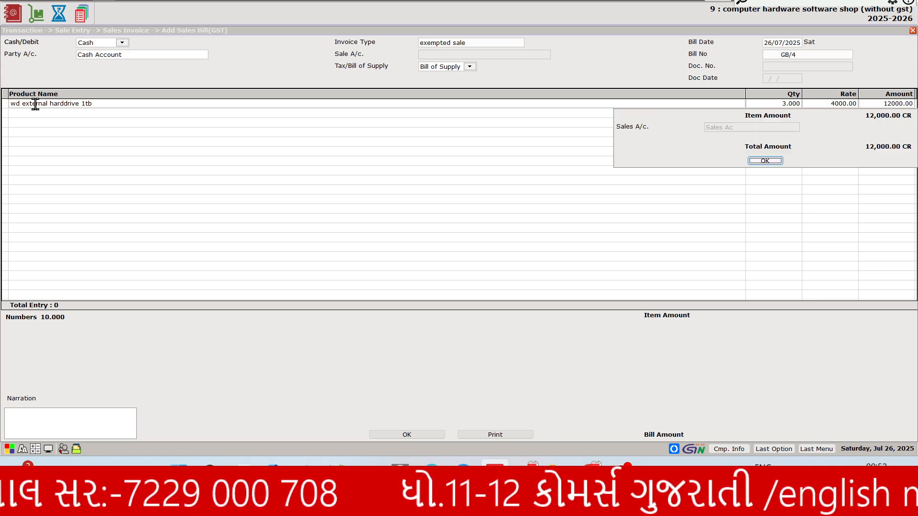
pyautogui.press('Return')
pyautogui.press('Return')
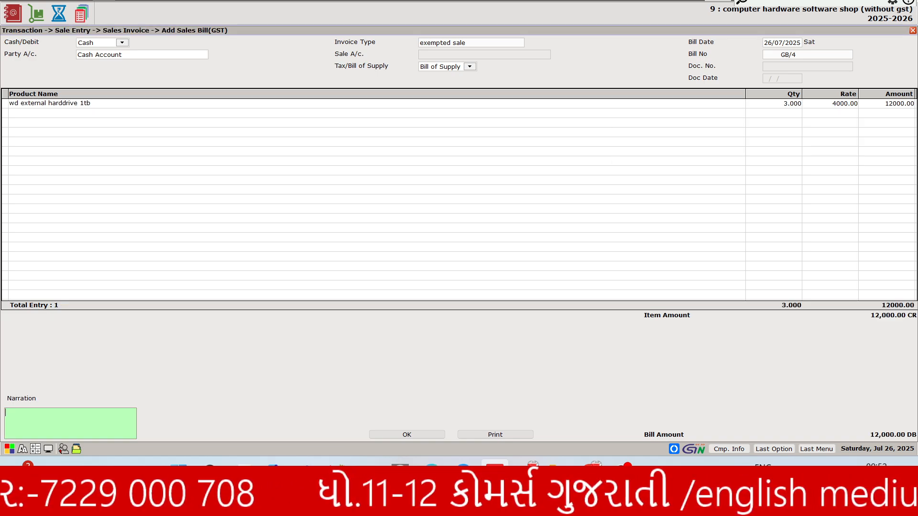
pyautogui.press('Return')
pyautogui.press('Return')
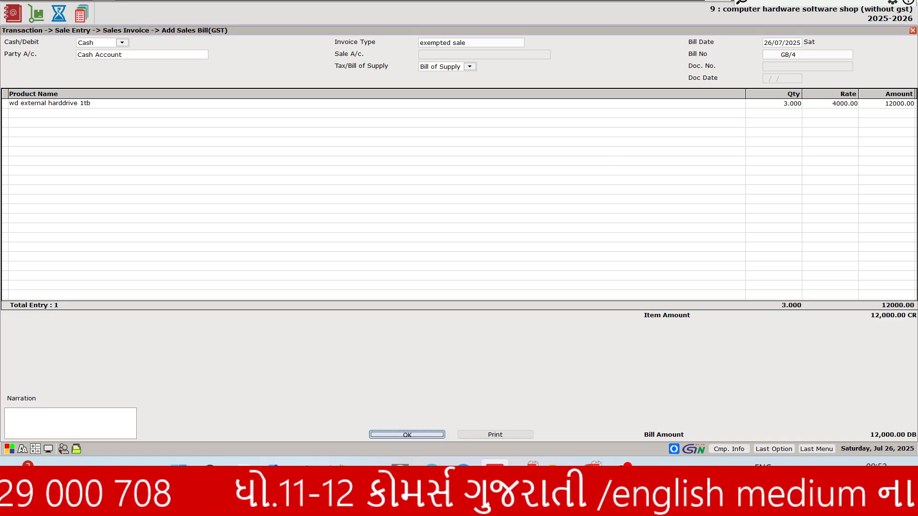
# Check the next transaction in the browser PDF, return to Miracle and discard the new blank sales bill.
pyautogui.hotkey('alt', 'Tab')
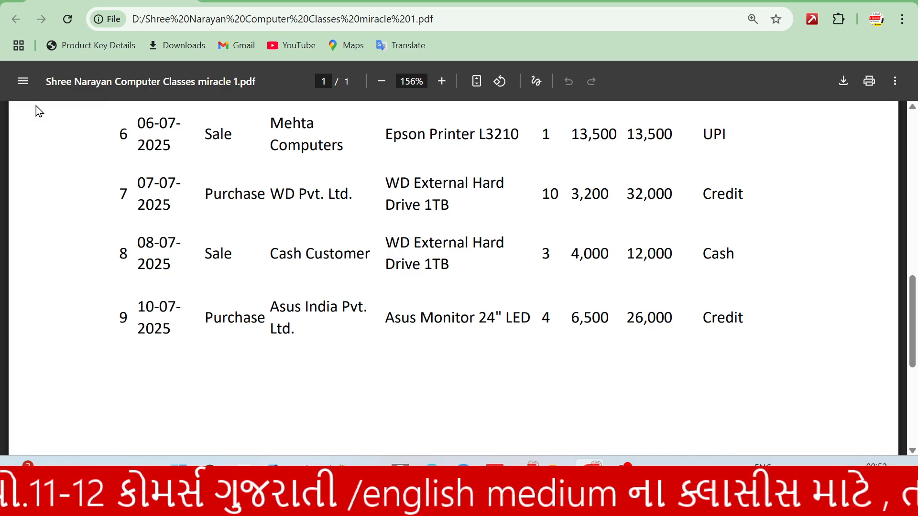
pyautogui.hotkey('alt', 'Tab')
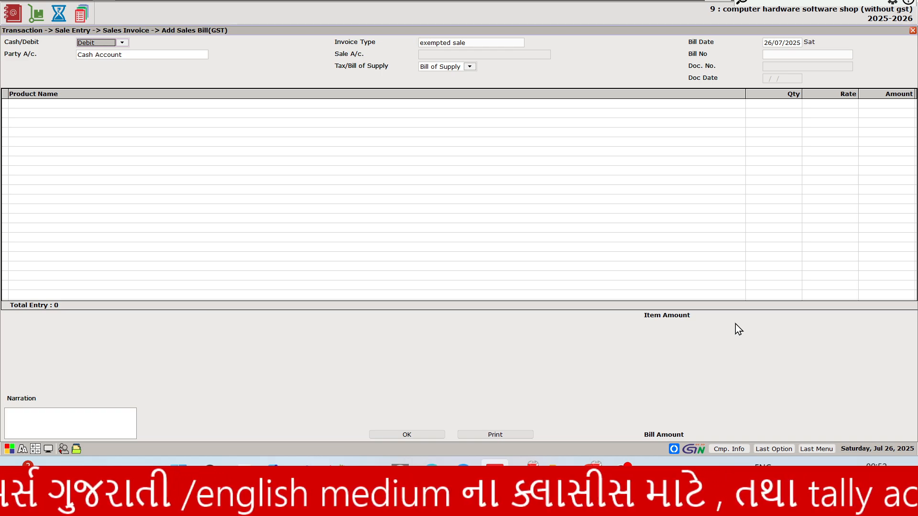
pyautogui.press('Return')
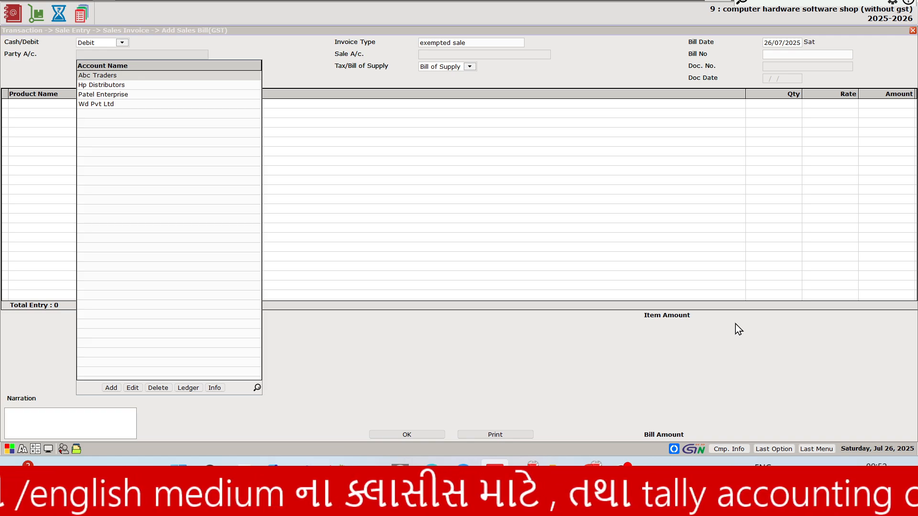
pyautogui.press('Escape')
pyautogui.press('Escape')
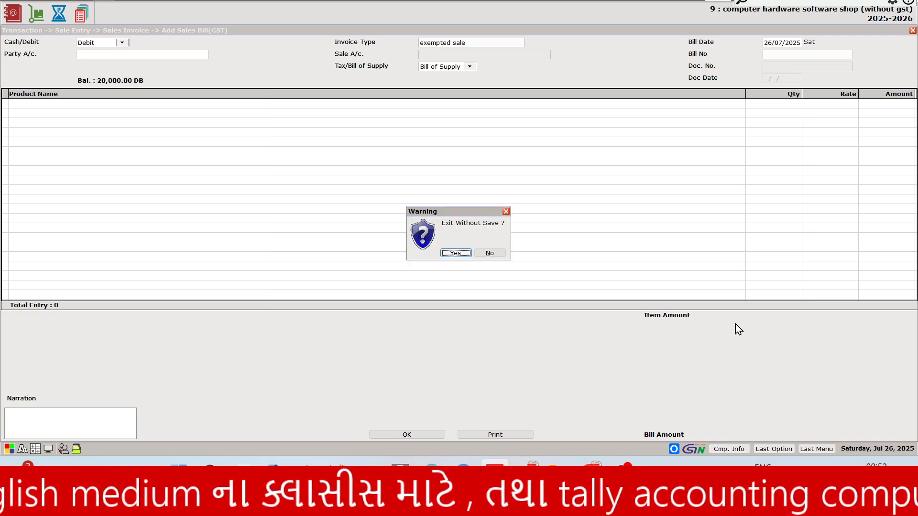
pyautogui.press('Return')
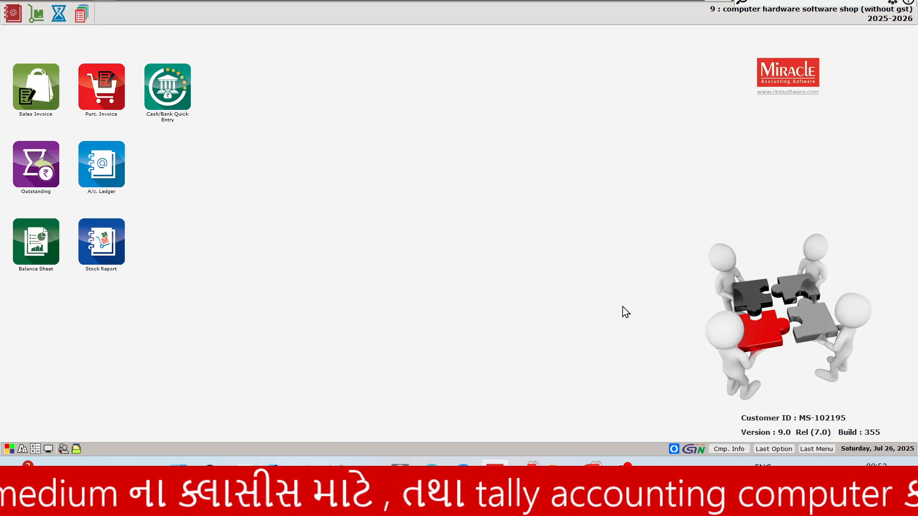
# Start a debit purchase bill and open a new account form for its party.
pyautogui.click(95, 94)
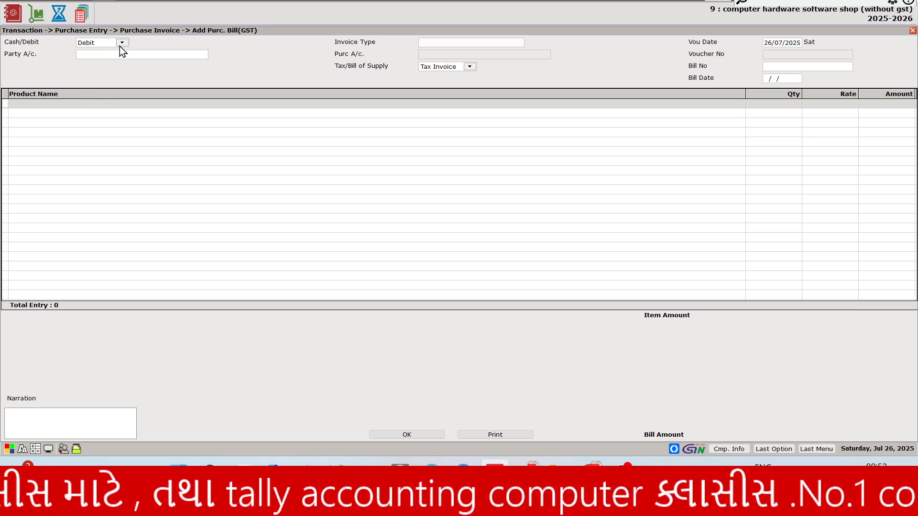
pyautogui.press('Escape')
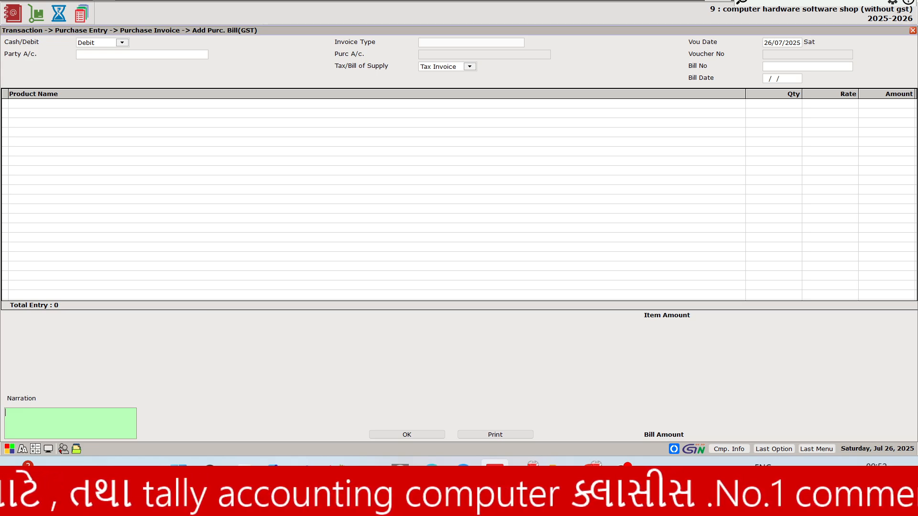
pyautogui.click(112, 58)
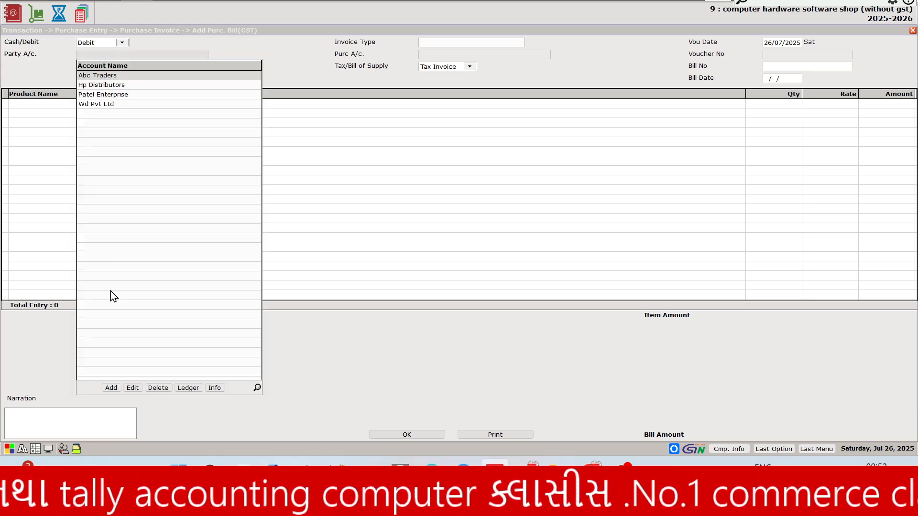
pyautogui.click(107, 389)
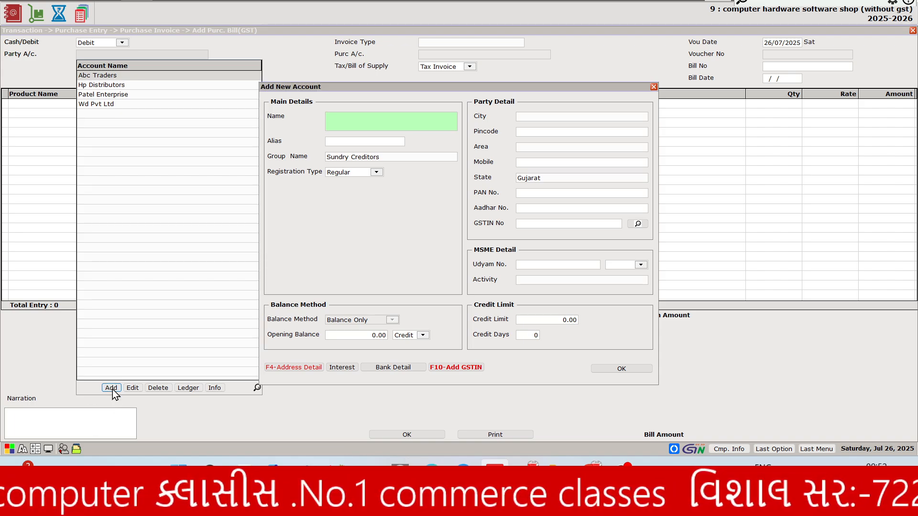
# Look up the supplier in the browser PDF, return to Miracle and name the account Asus India Pvt Ltd under Sundry Creditors.
pyautogui.hotkey('alt', 'Tab')
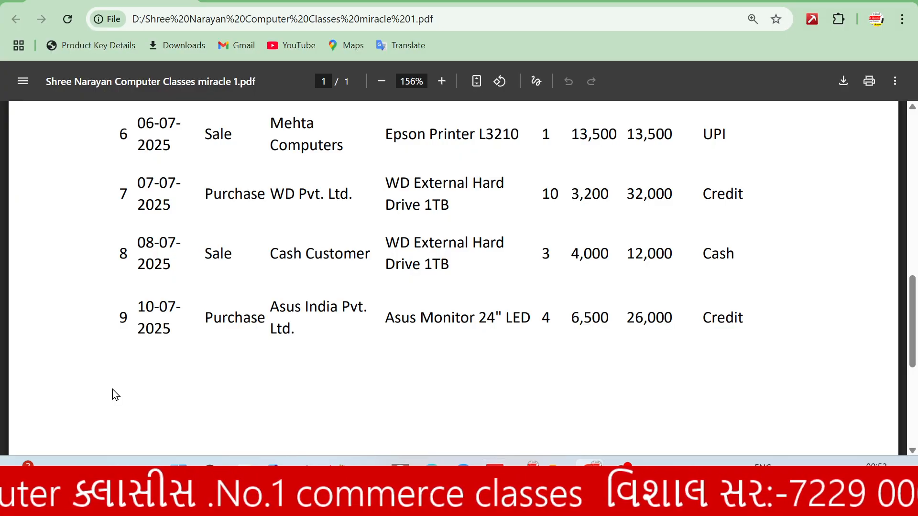
pyautogui.hotkey('alt', 'Tab')
pyautogui.write('Asu')
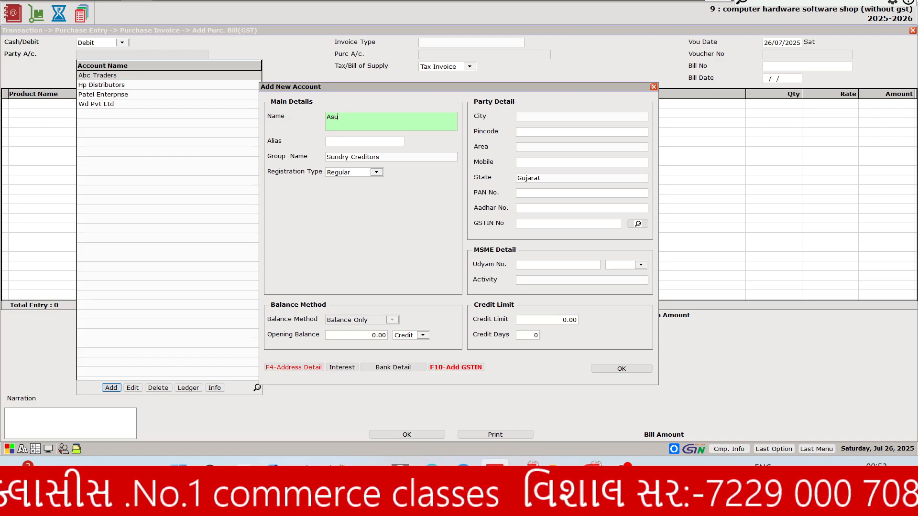
pyautogui.write('s India Pv')
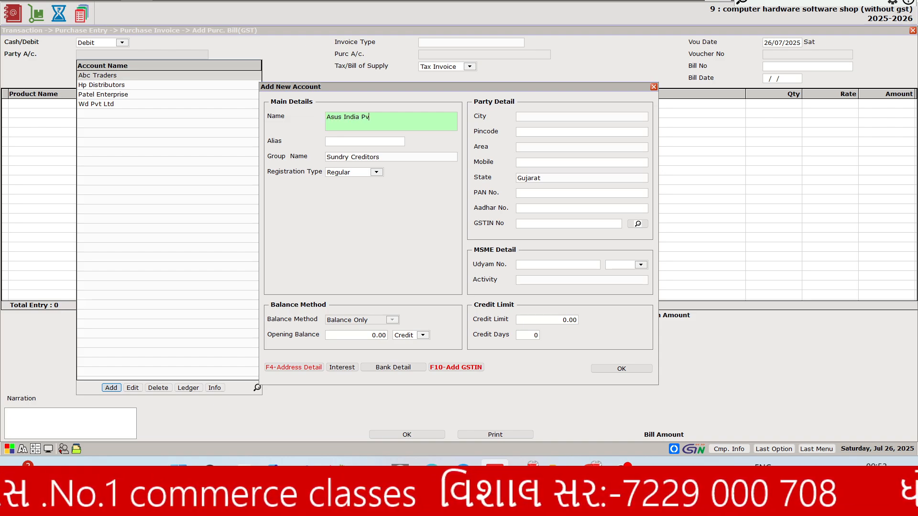
pyautogui.write('t Ltd')
pyautogui.press('Return')
pyautogui.press('Return')
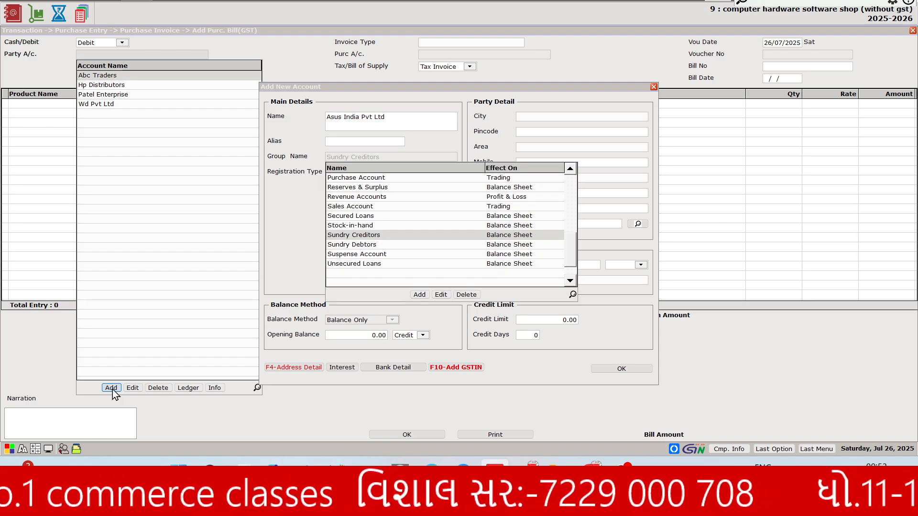
pyautogui.press('Return')
# Set the account's registration type to Unregistered, keep the remaining details at their defaults and save it.
pyautogui.press('space')
pyautogui.press('Down')
pyautogui.press('Down')
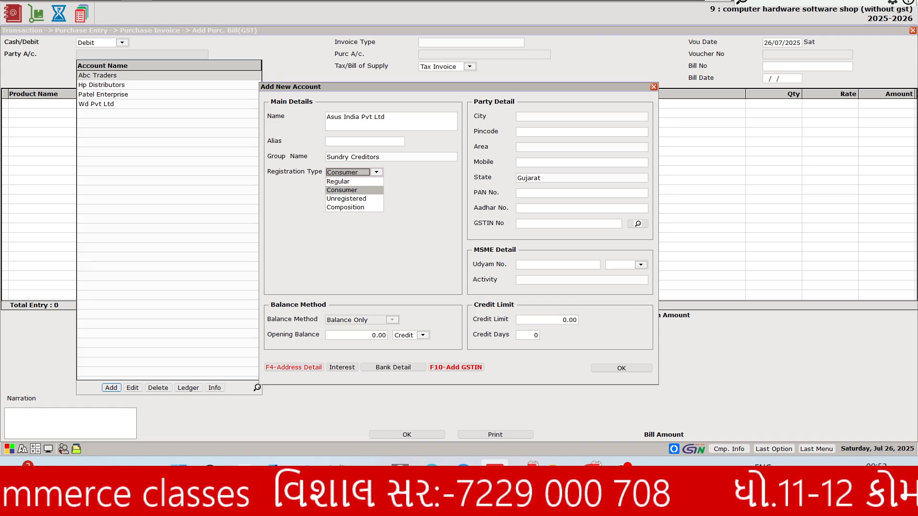
pyautogui.press('Return')
pyautogui.press('Return')
pyautogui.press('Return')
pyautogui.press('Return')
pyautogui.press('Return')
pyautogui.press('Return')
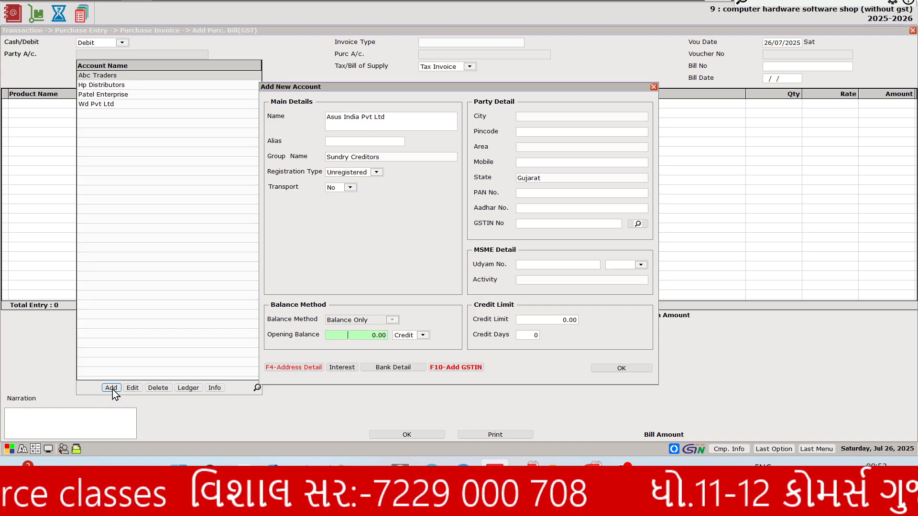
pyautogui.press('Return')
pyautogui.press('Return')
pyautogui.press('Return')
pyautogui.press('Return')
pyautogui.press('Return')
pyautogui.press('Return')
pyautogui.press('Return')
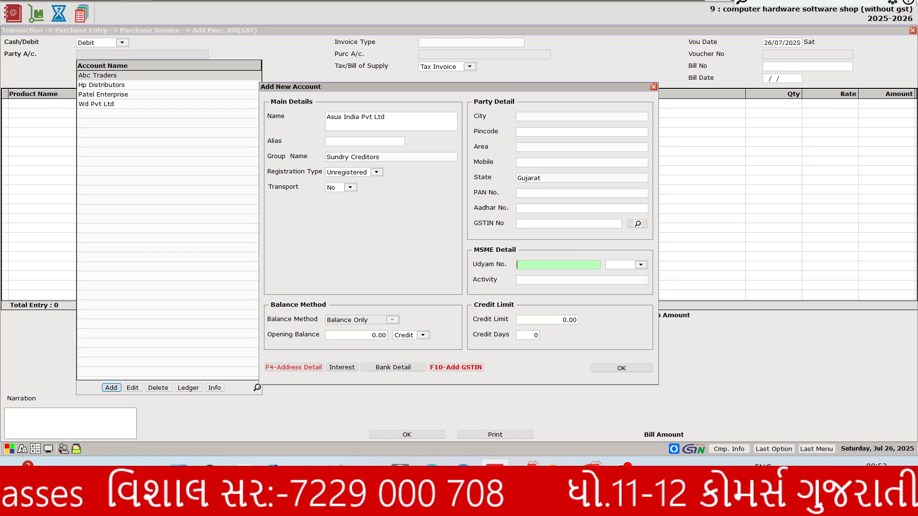
pyautogui.press('Return')
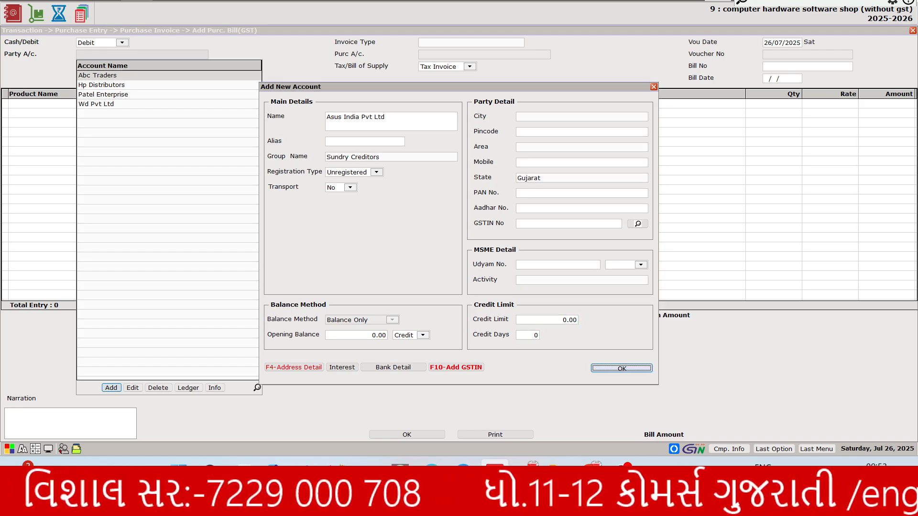
pyautogui.press('Return')
# Fill the purchase bill header with party Asus India Pvt Ltd, invoice type exmpted purchase, Bill of Supply and bill date 26/07/2025.
pyautogui.press('Escape')
pyautogui.press('Return')
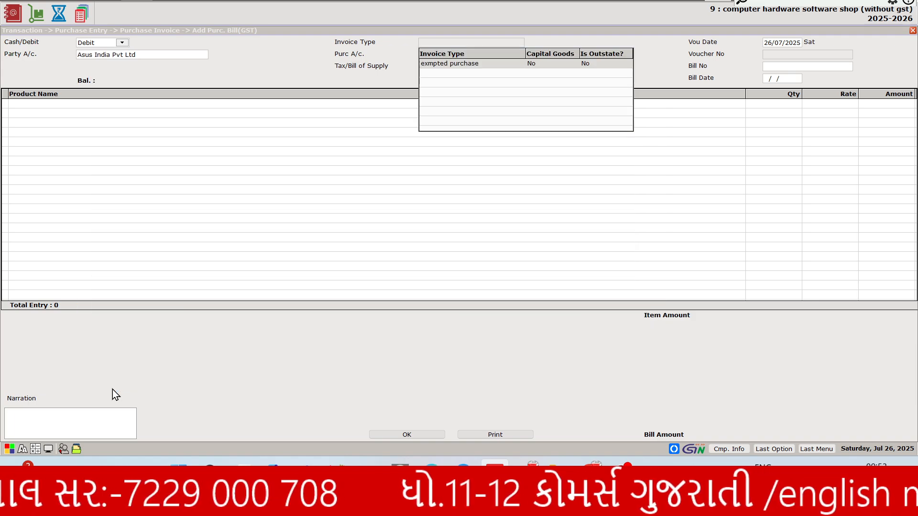
pyautogui.press('Return')
pyautogui.press('Return')
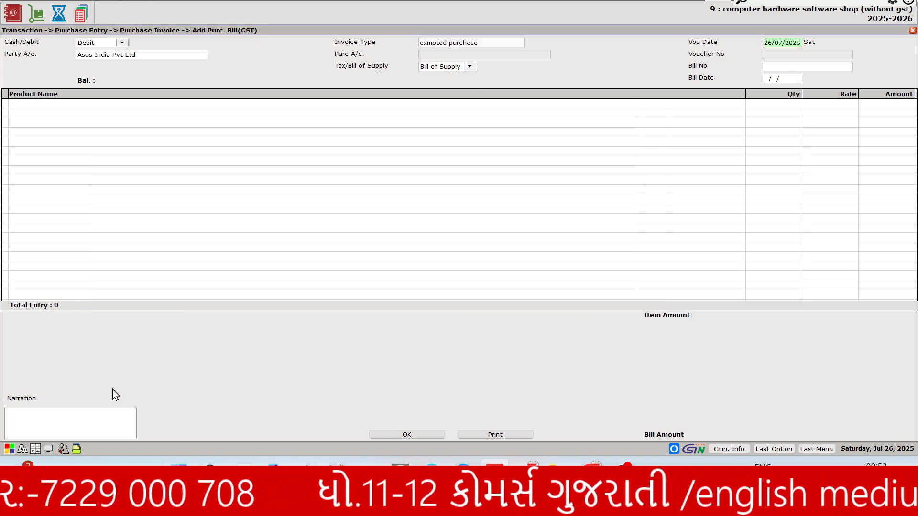
pyautogui.press('Return')
pyautogui.press('Return')
pyautogui.press('Return')
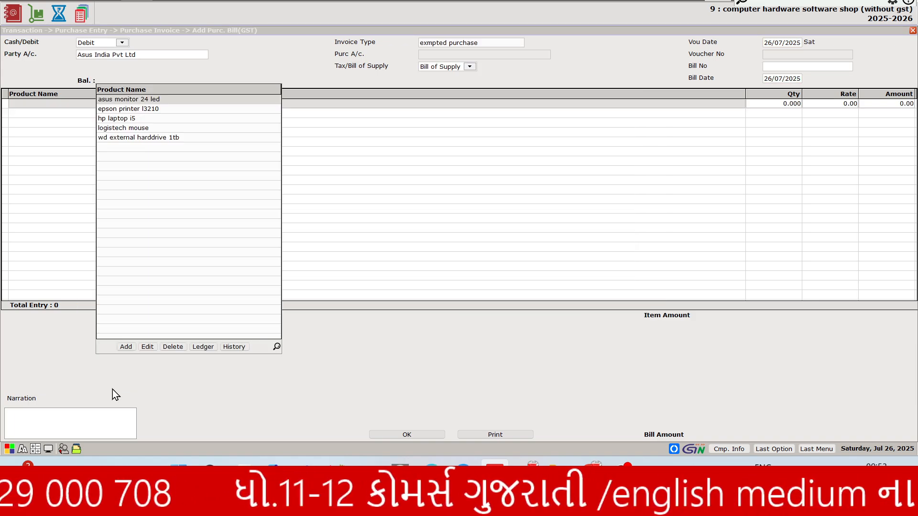
# Check the purchased product in the browser PDF, return to Miracle and add asus monitor 24 led to the bill.
pyautogui.hotkey('alt', 'Tab')
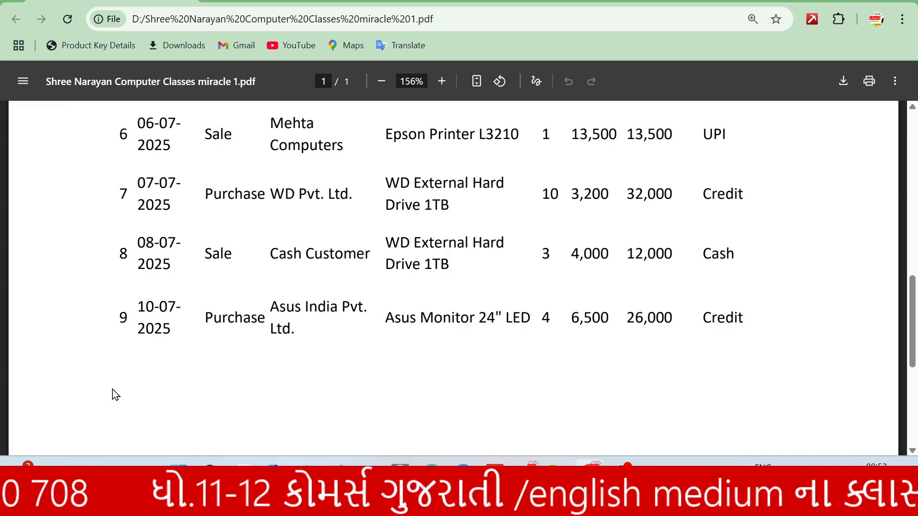
pyautogui.hotkey('alt', 'Tab')
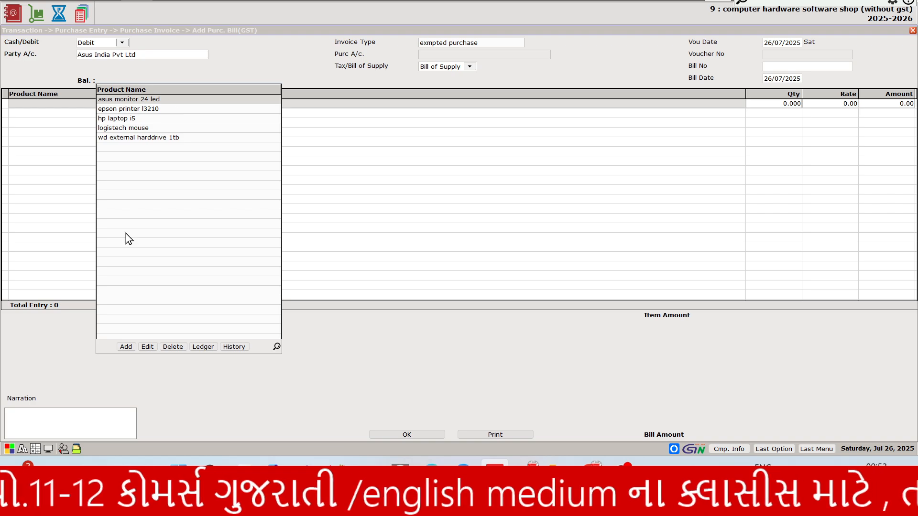
pyautogui.click(127, 347)
pyautogui.press('Escape')
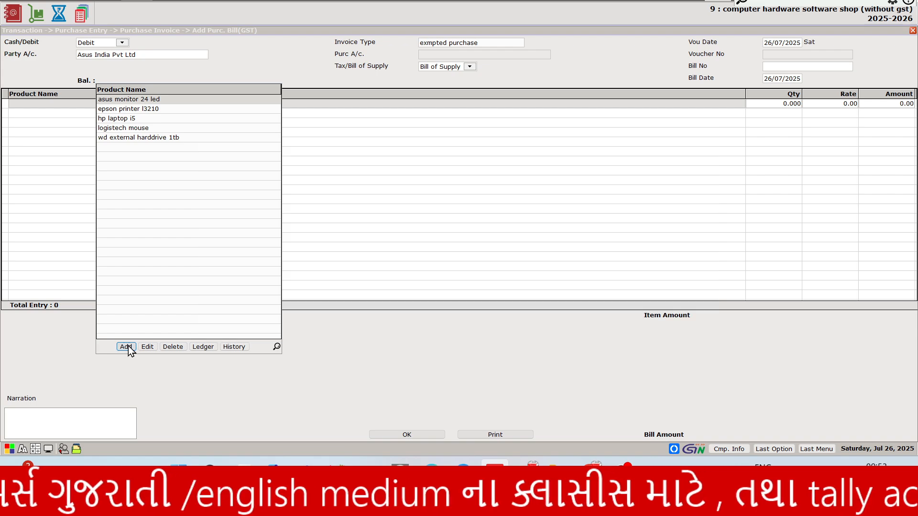
pyautogui.press('Down')
pyautogui.press('Up')
pyautogui.press('Return')
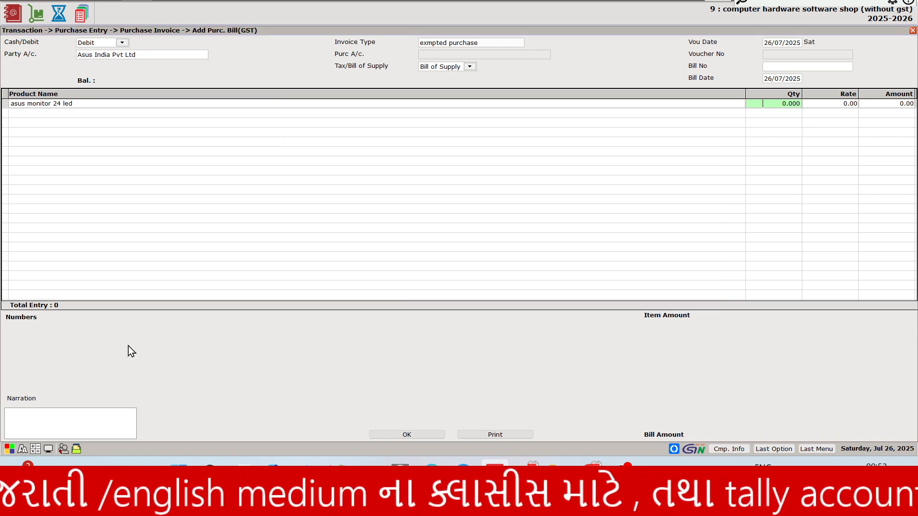
# Look up the monitor purchase's figures in the browser PDF, return to Miracle and enter quantity 4 at a rate of 6500.
pyautogui.hotkey('alt', 'Tab')
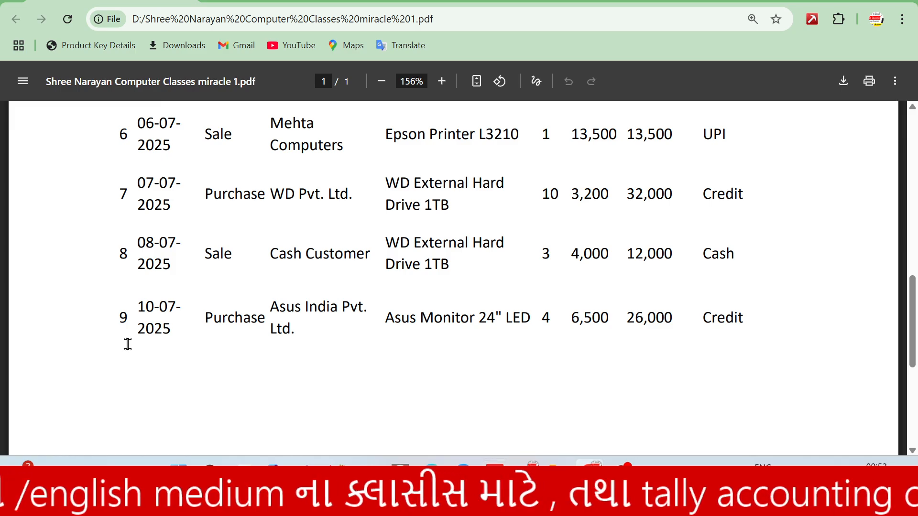
pyautogui.hotkey('alt', 'Tab')
pyautogui.write('4')
pyautogui.press('Return')
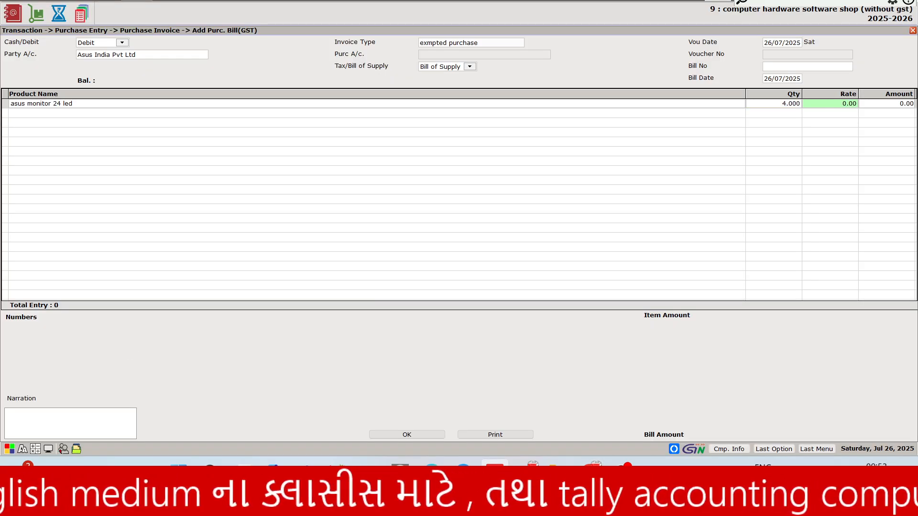
pyautogui.write('6500')
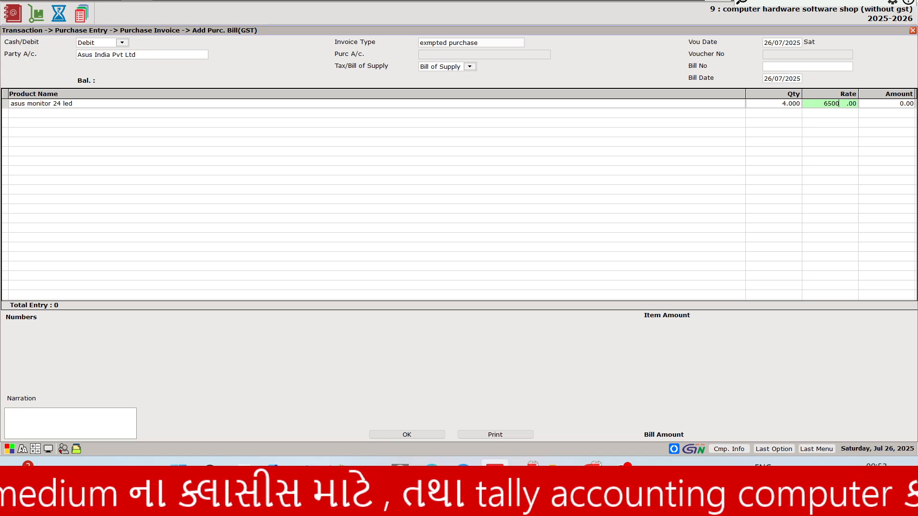
pyautogui.press('Return')
pyautogui.press('Return')
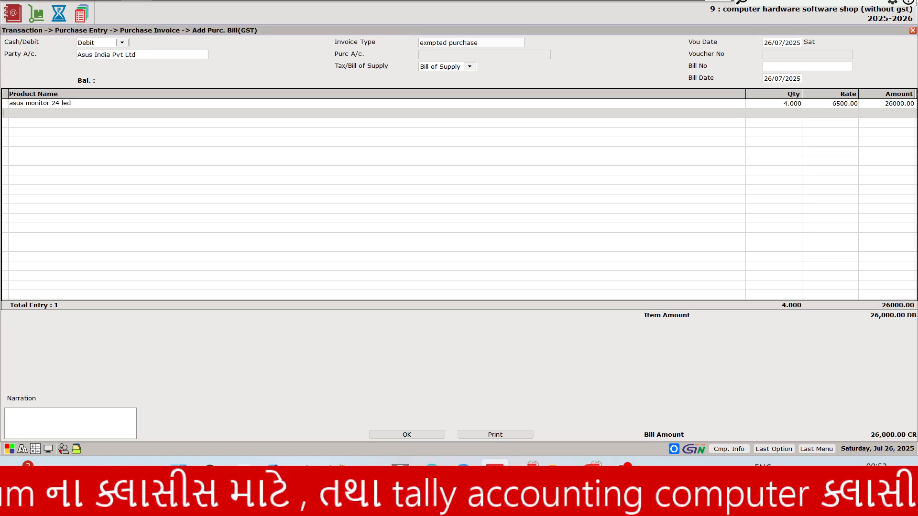
# Leave the narration empty and save the Asus India Pvt Ltd purchase bill.
pyautogui.press('Return')
pyautogui.press('Return')
pyautogui.press('Return')
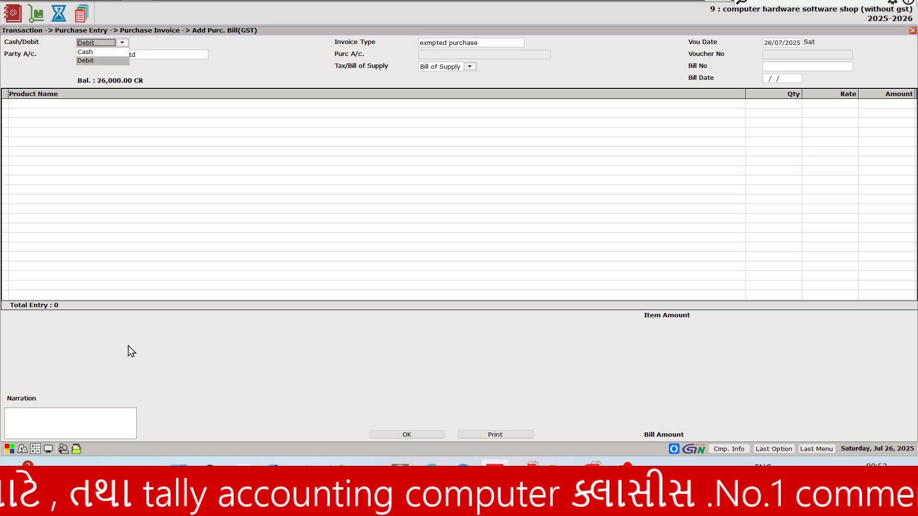
# Close the blank purchase bill and discard the empty new account form without saving.
pyautogui.press('Escape')
pyautogui.press('Return')
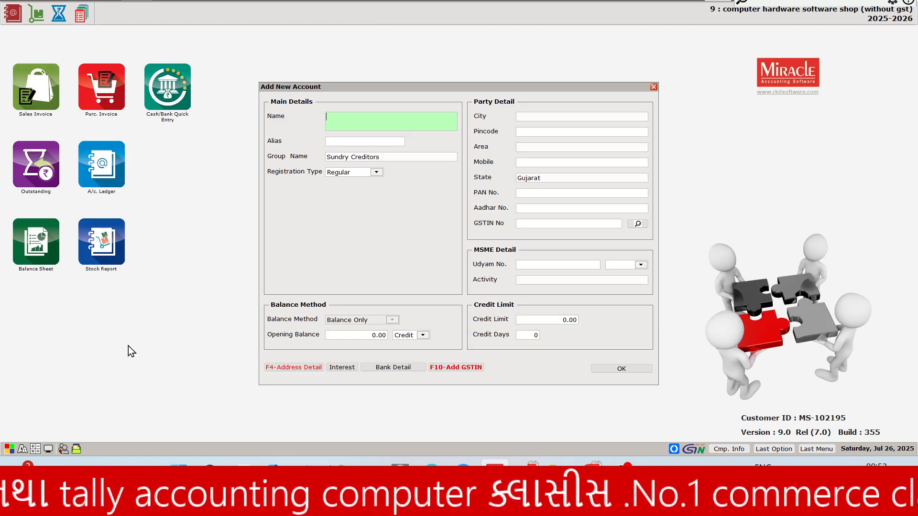
pyautogui.press('Escape')
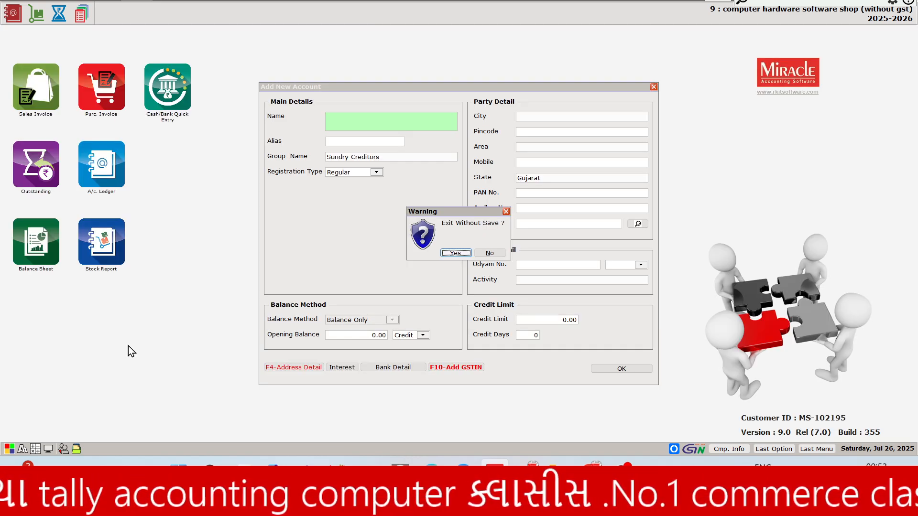
pyautogui.click(456, 253)
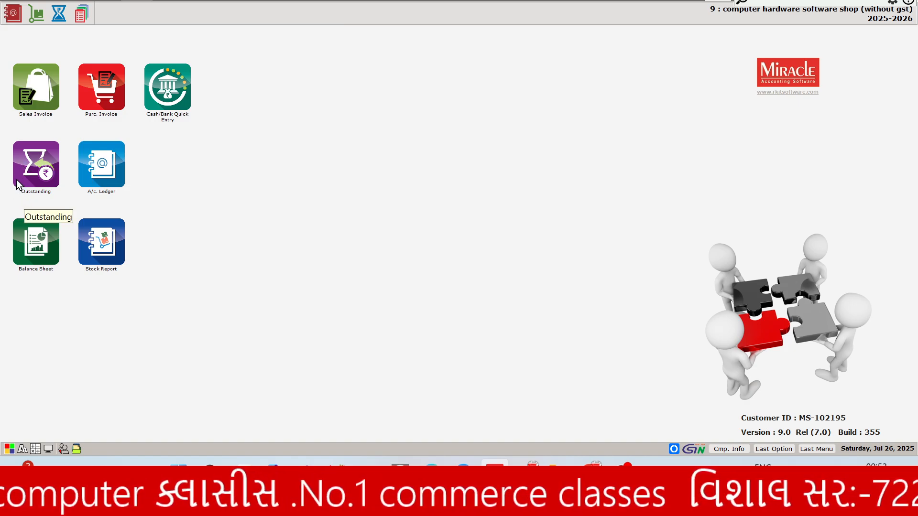
# View the outstanding accounts receivable report, close it and open the account ledger report.
pyautogui.click(40, 163)
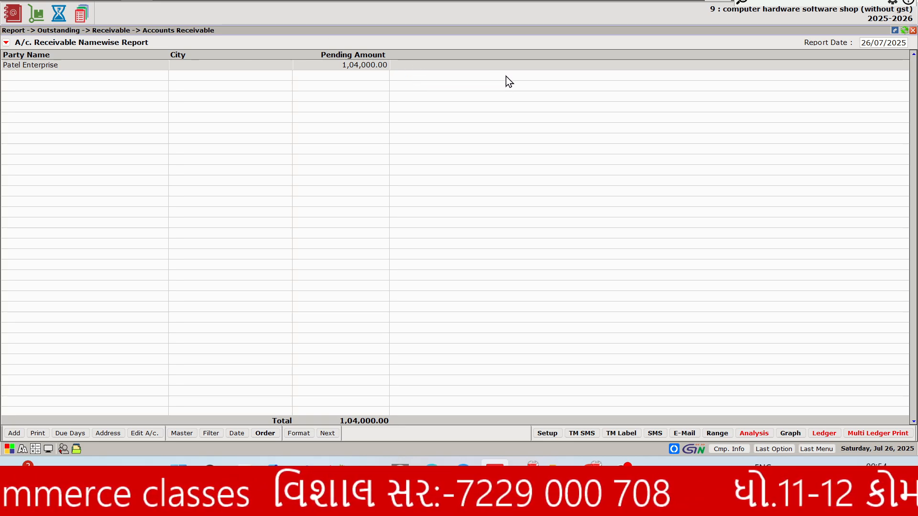
pyautogui.press('Escape')
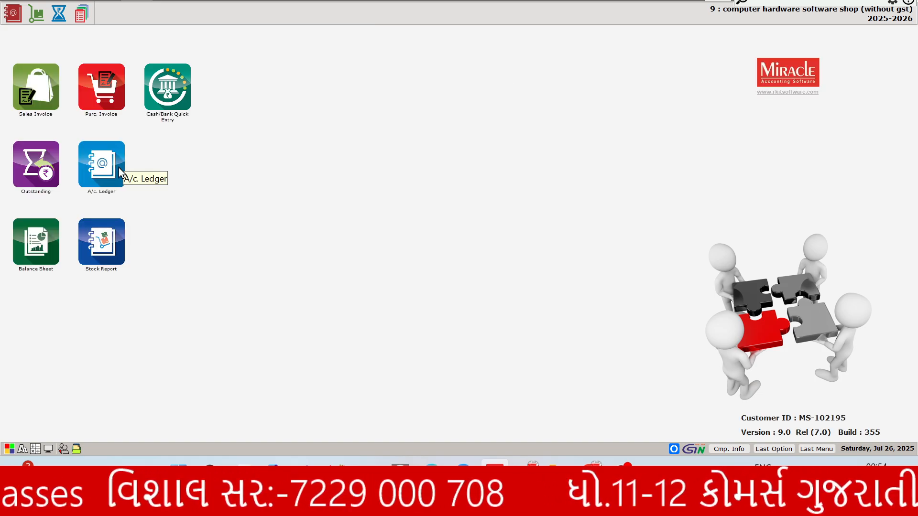
pyautogui.click(118, 168)
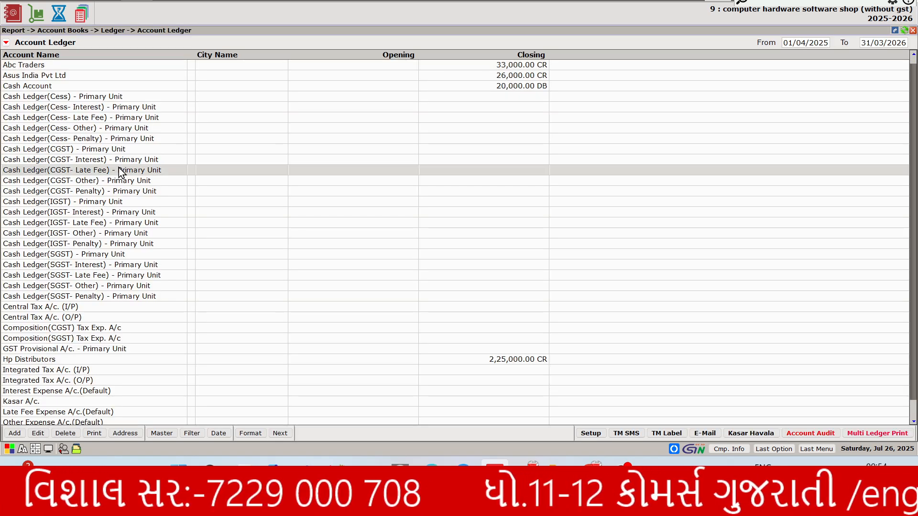
# Examine the closing balances of the party, cash, purchase and sales accounts in the account ledger report and close it.
pyautogui.press('Up')
pyautogui.press('Up')
pyautogui.press('Up')
pyautogui.press('Up')
pyautogui.press('Up')
pyautogui.press('Up')
pyautogui.press('Up')
pyautogui.press('Up')
pyautogui.press('Up')
pyautogui.press('Up')
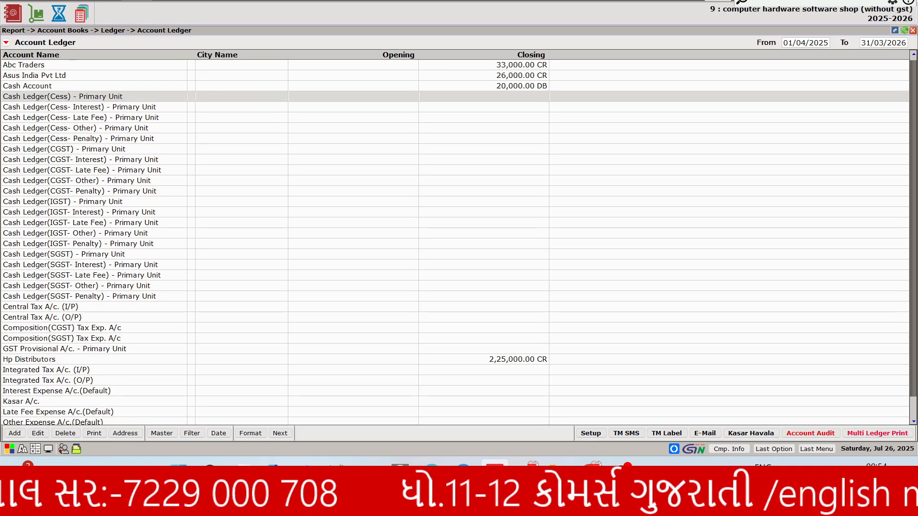
pyautogui.press('Down')
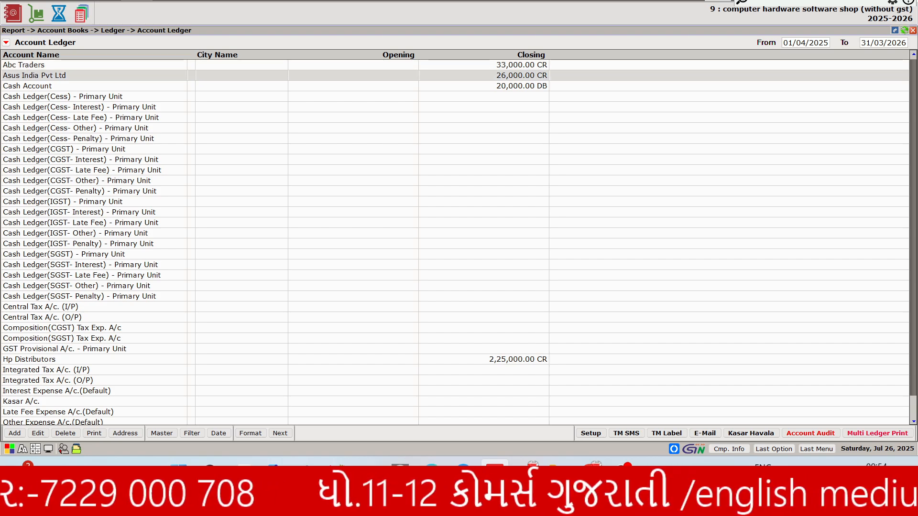
pyautogui.press('Down')
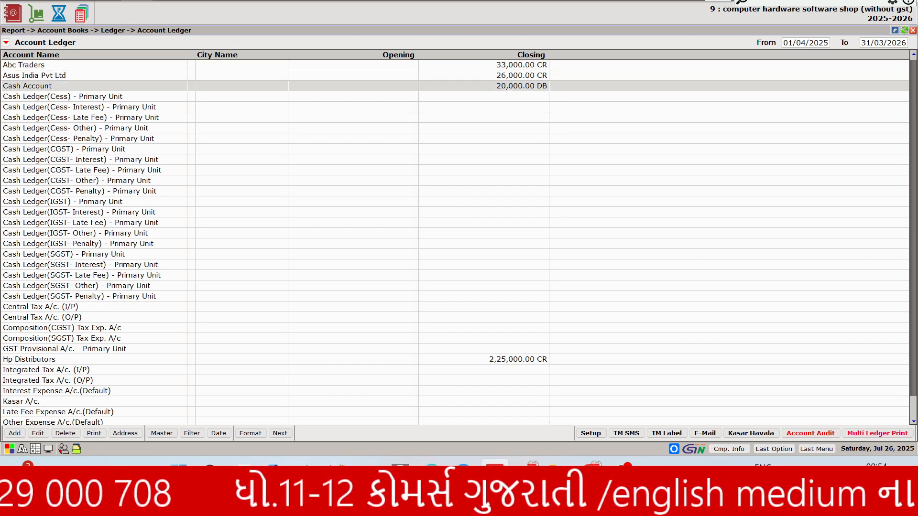
pyautogui.press('Down')
pyautogui.press('Down')
pyautogui.press('Down')
pyautogui.press('Down')
pyautogui.press('Down')
pyautogui.press('Down')
pyautogui.press('Down')
pyautogui.press('Down')
pyautogui.press('Down')
pyautogui.press('Down')
pyautogui.press('Down')
pyautogui.press('Down')
pyautogui.press('Down')
pyautogui.press('Down')
pyautogui.press('Down')
pyautogui.press('Down')
pyautogui.press('Down')
pyautogui.press('Down')
pyautogui.press('Down')
pyautogui.press('Down')
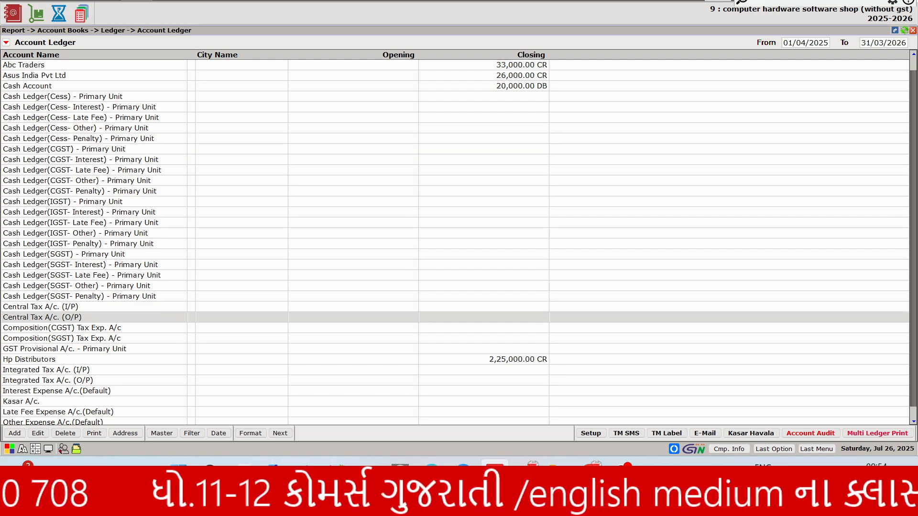
pyautogui.press('Down')
pyautogui.press('Down')
pyautogui.press('Down')
pyautogui.press('Down')
pyautogui.press('Down')
pyautogui.press('Down')
pyautogui.press('Down')
pyautogui.press('Down')
pyautogui.press('Down')
pyautogui.press('Down')
pyautogui.press('Down')
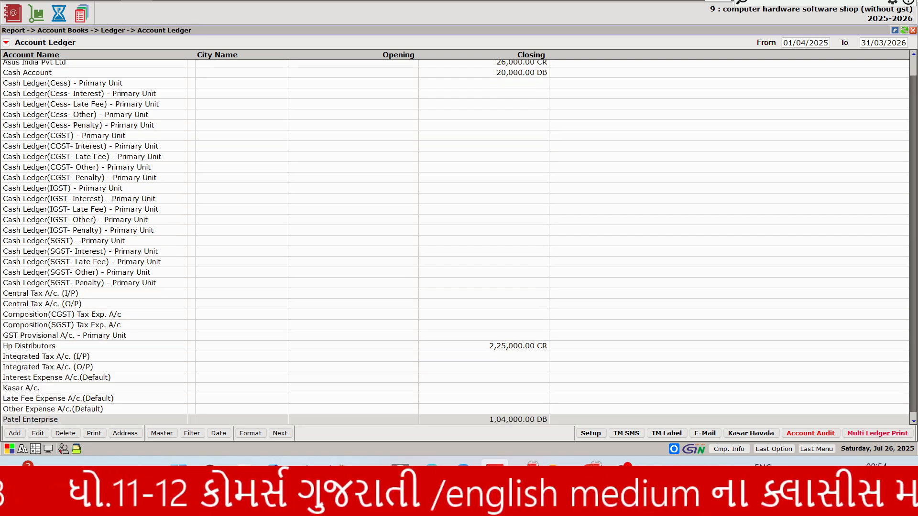
pyautogui.press('Down')
pyautogui.press('Down')
pyautogui.press('Down')
pyautogui.press('Down')
pyautogui.press('Down')
pyautogui.press('Down')
pyautogui.press('Up')
pyautogui.press('Up')
pyautogui.press('Up')
pyautogui.press('Up')
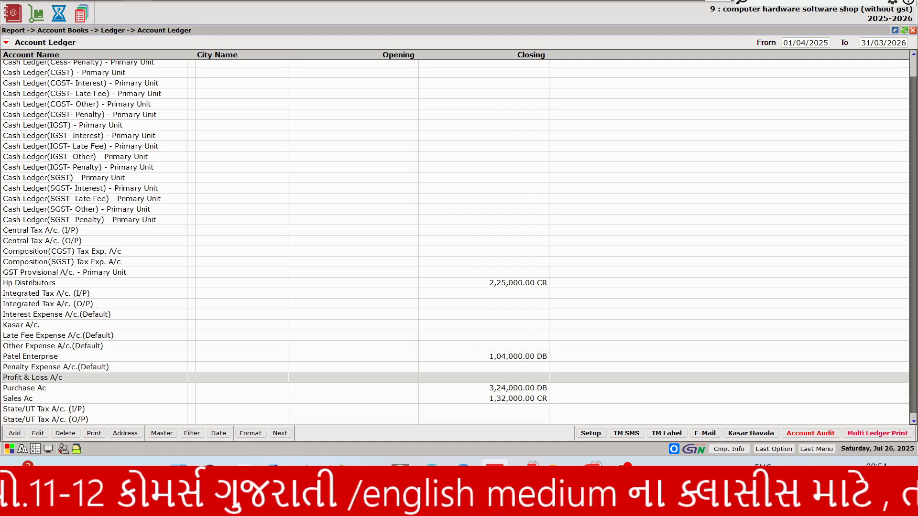
pyautogui.press('Up')
pyautogui.press('Up')
pyautogui.press('Down')
pyautogui.press('Down')
pyautogui.press('Down')
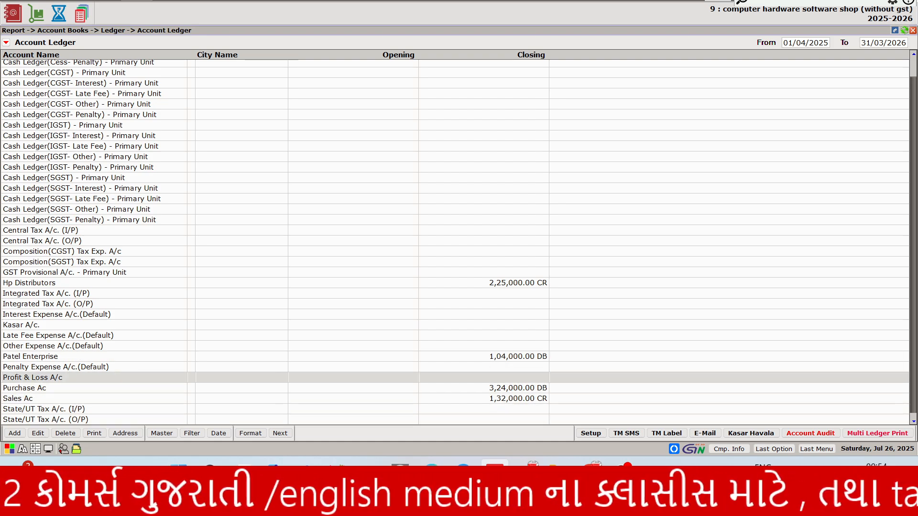
pyautogui.press('Down')
pyautogui.press('Down')
pyautogui.press('Down')
pyautogui.press('Down')
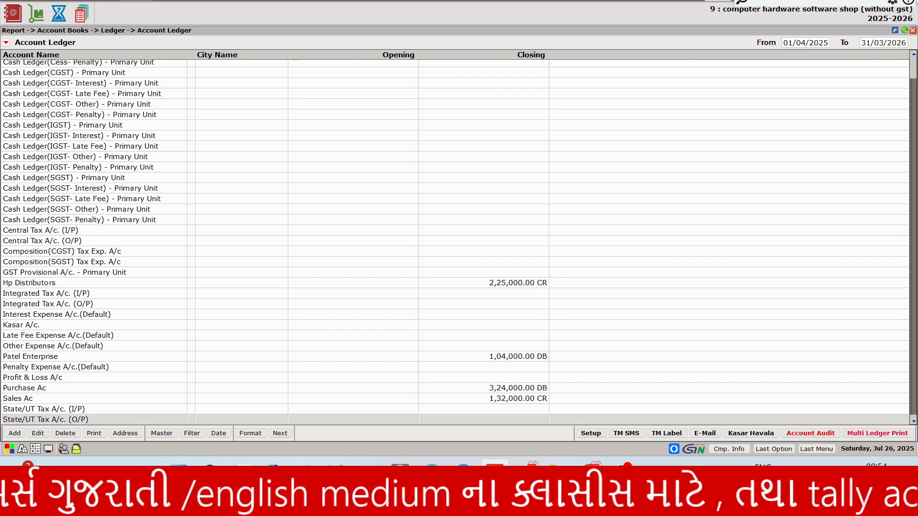
pyautogui.press('Up')
pyautogui.press('Up')
pyautogui.press('Up')
pyautogui.press('Up')
pyautogui.press('Up')
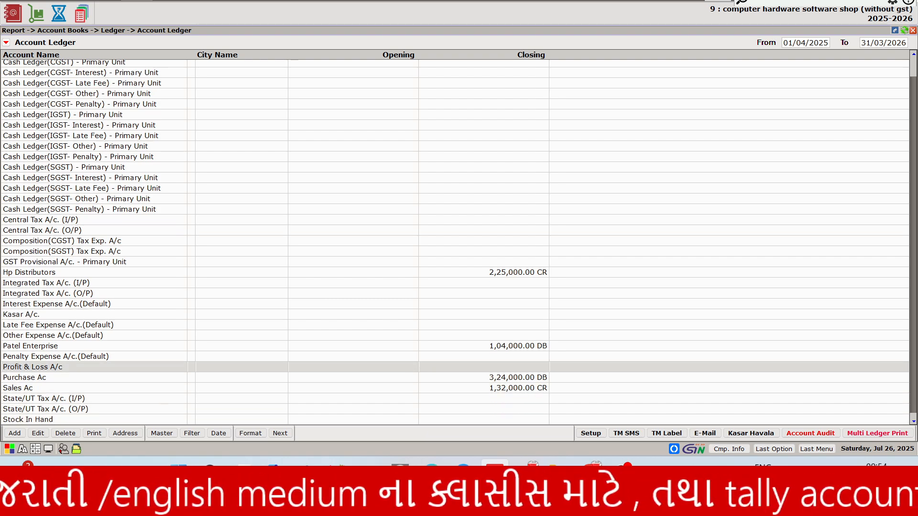
pyautogui.press('Up')
pyautogui.press('Up')
pyautogui.press('Up')
pyautogui.press('Up')
pyautogui.press('Up')
pyautogui.press('Up')
pyautogui.press('Up')
pyautogui.press('Up')
pyautogui.press('Up')
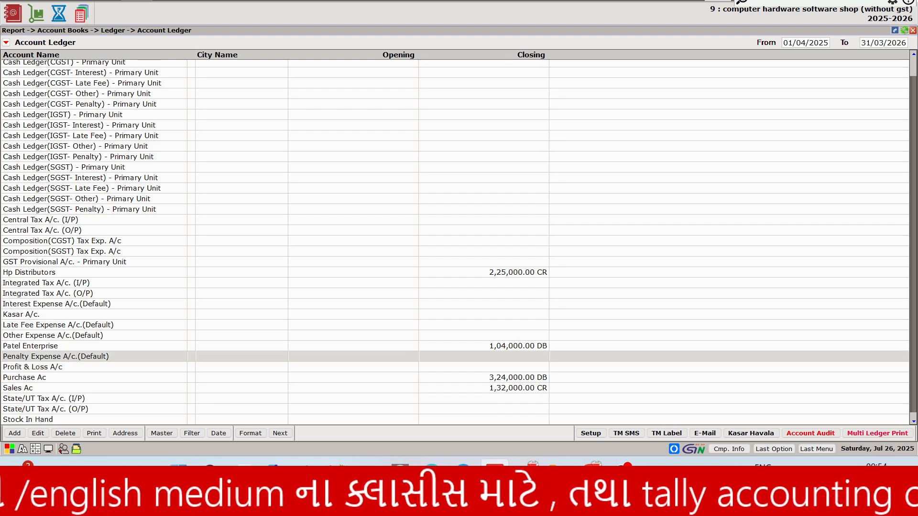
pyautogui.press('Escape')
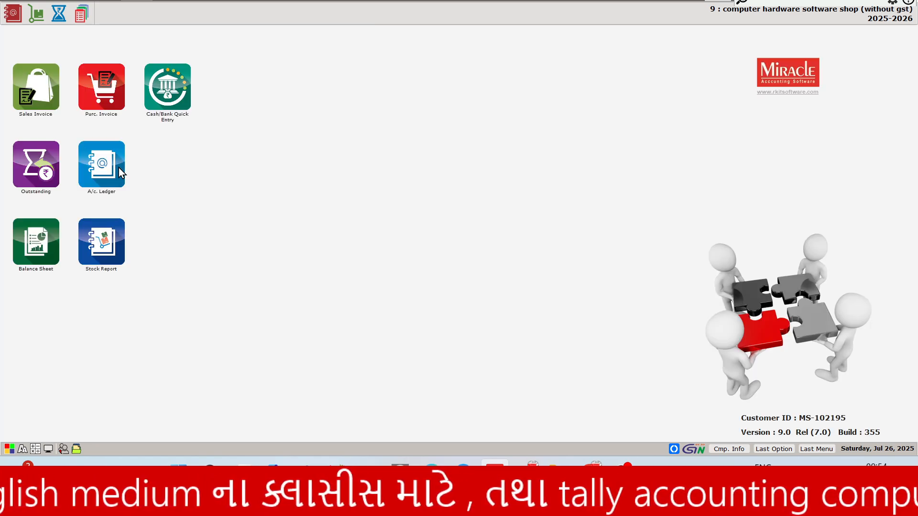
# View the purchase register in the Purchase Register (With GST & Expense) format and close it.
pyautogui.click(142, 3)
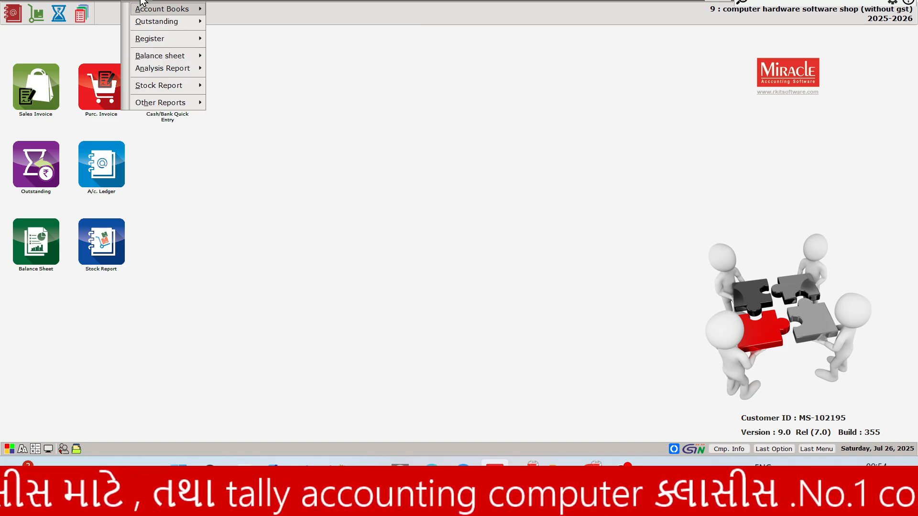
pyautogui.moveTo(147, 37)
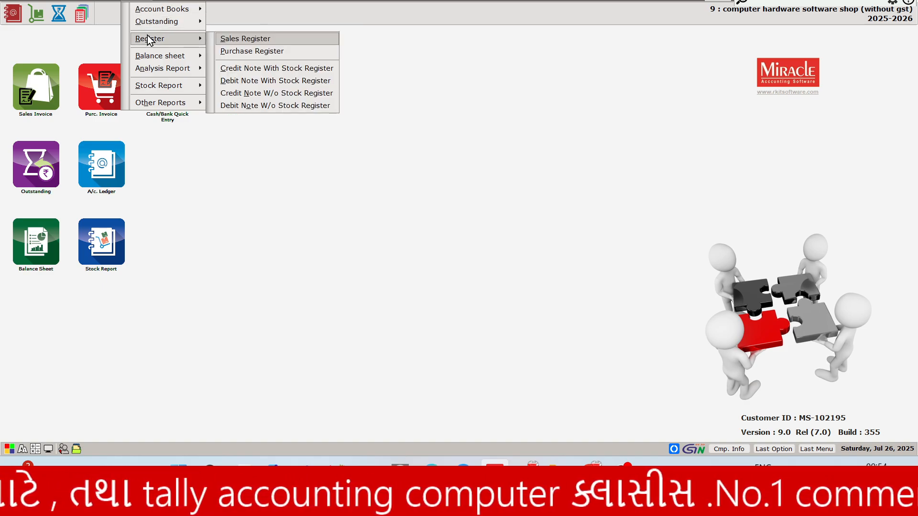
pyautogui.click(234, 51)
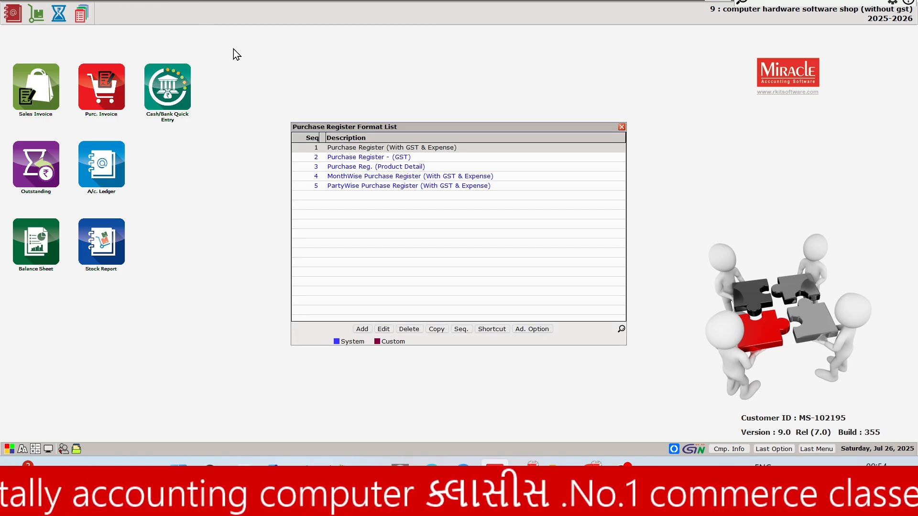
pyautogui.doubleClick(387, 147)
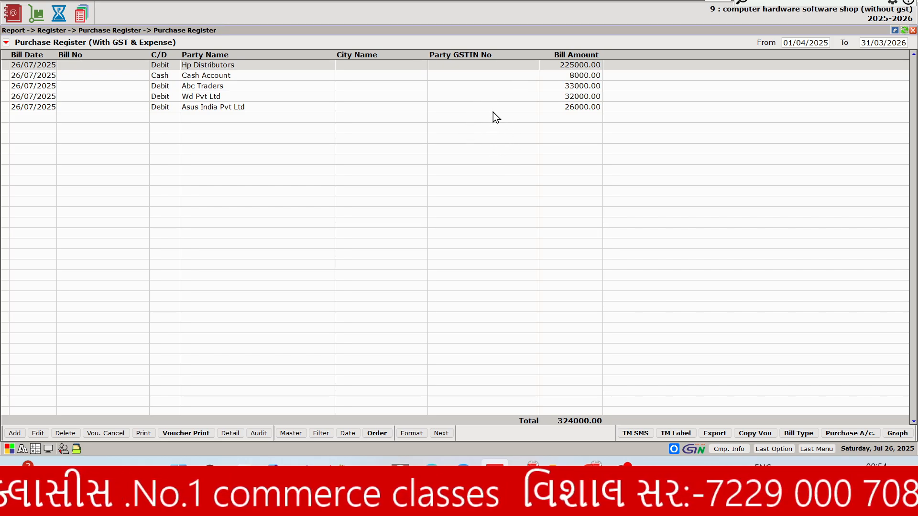
pyautogui.press('Escape')
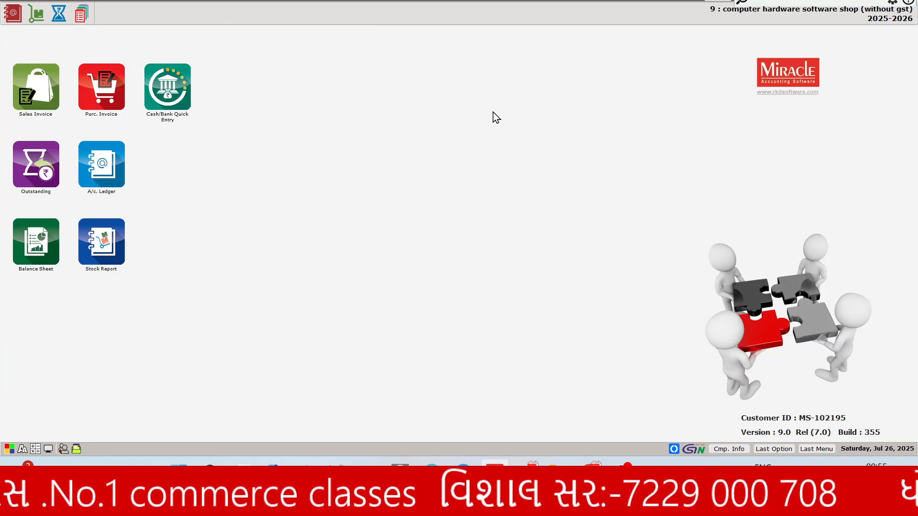
# View the sales register in the Sales Register (With GST & Expense) format and close it.
pyautogui.click(139, 2)
pyautogui.moveTo(168, 41)
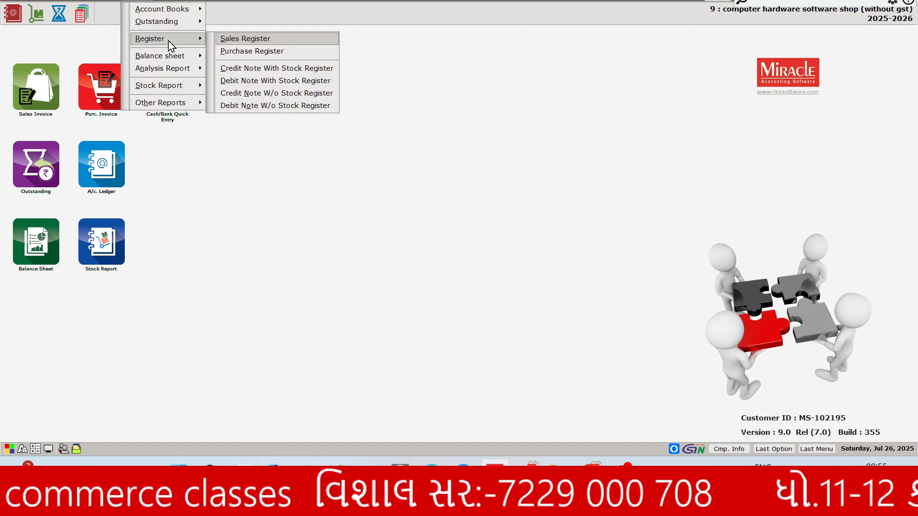
pyautogui.click(234, 42)
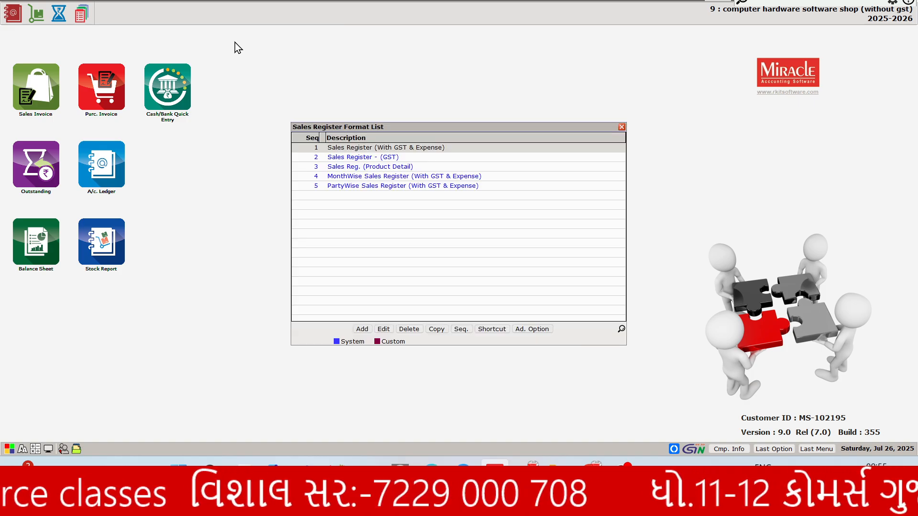
pyautogui.press('Return')
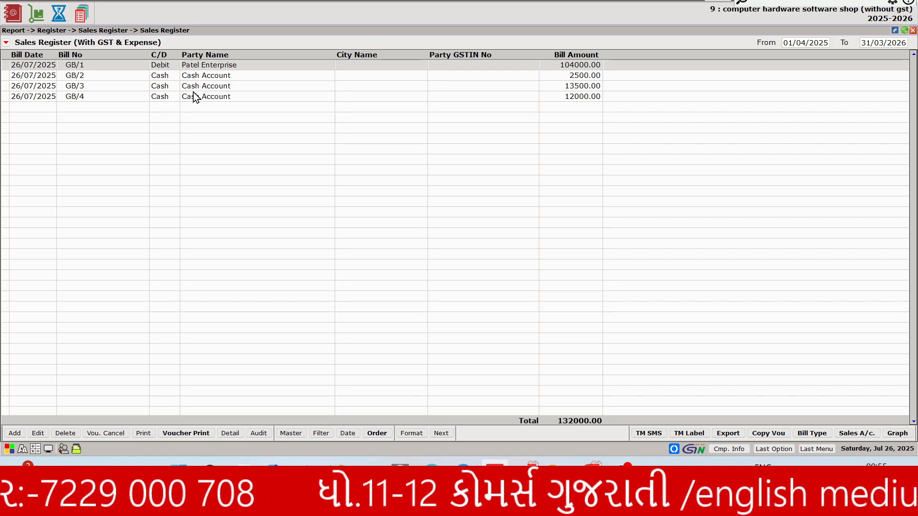
pyautogui.press('Escape')
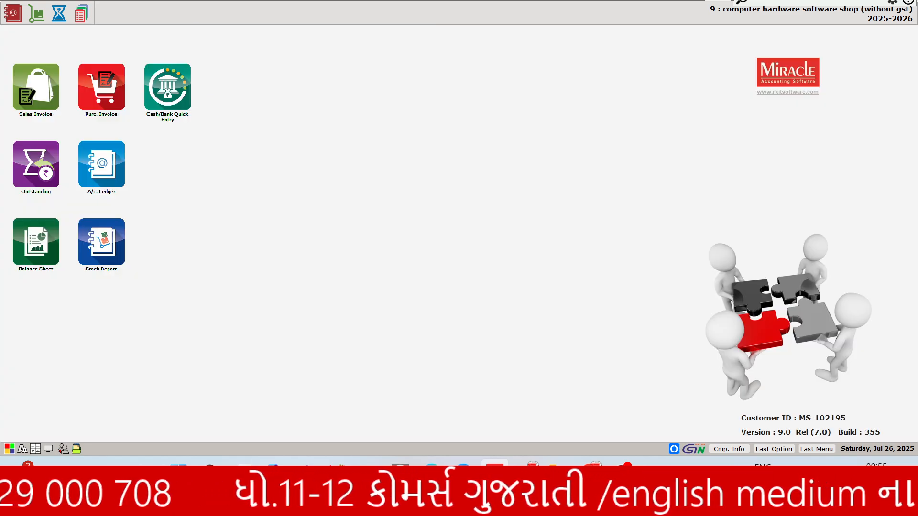
# Review the final accounts by viewing the trading account, the profit and loss account and the balance sheet.
pyautogui.click(135, 2)
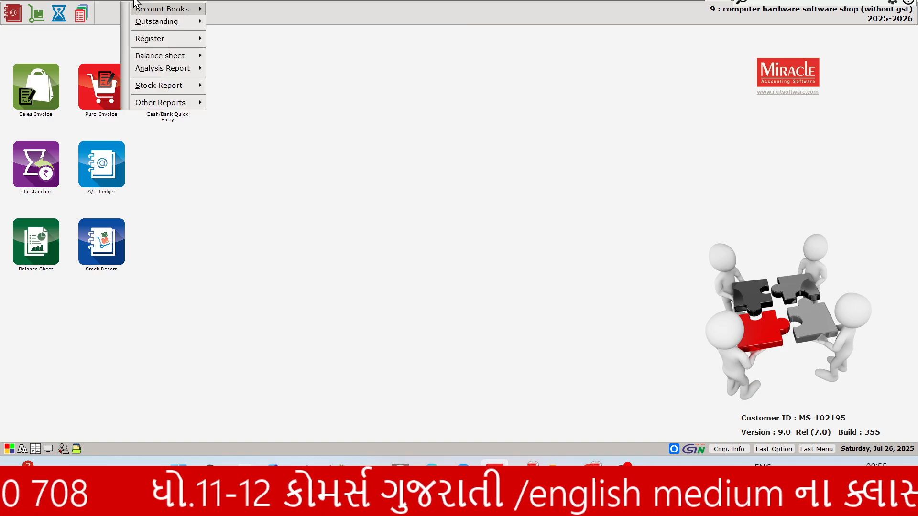
pyautogui.moveTo(156, 58)
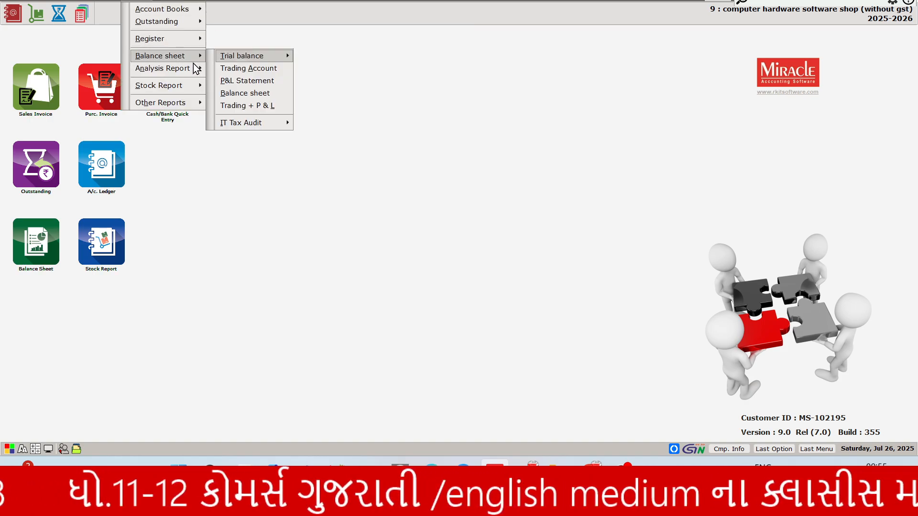
pyautogui.click(226, 68)
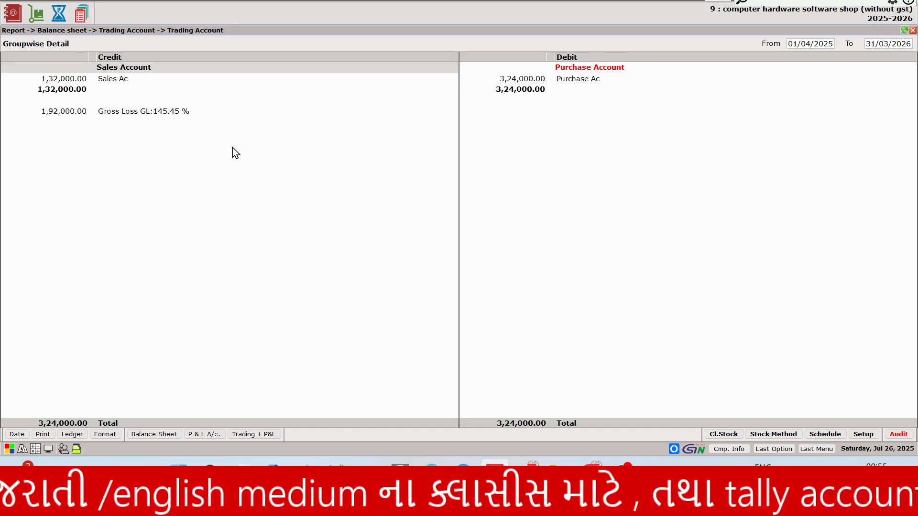
pyautogui.press('p')
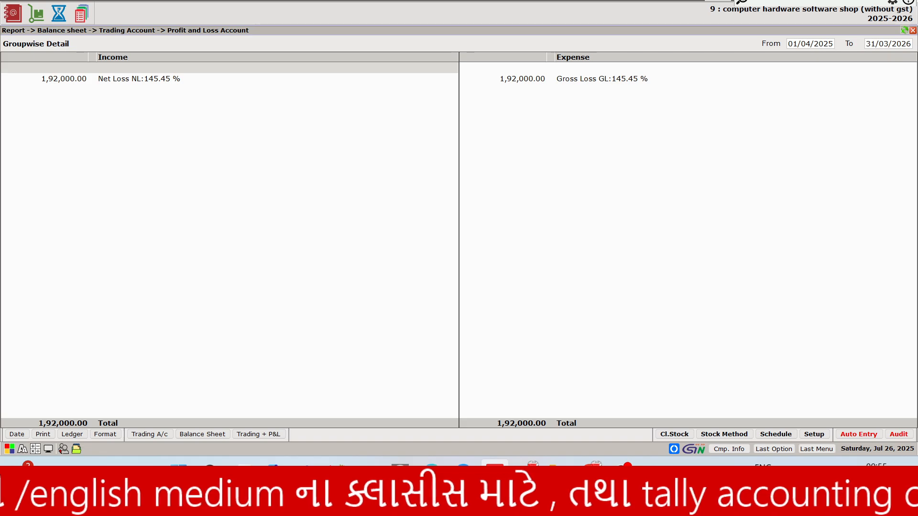
pyautogui.press('b')
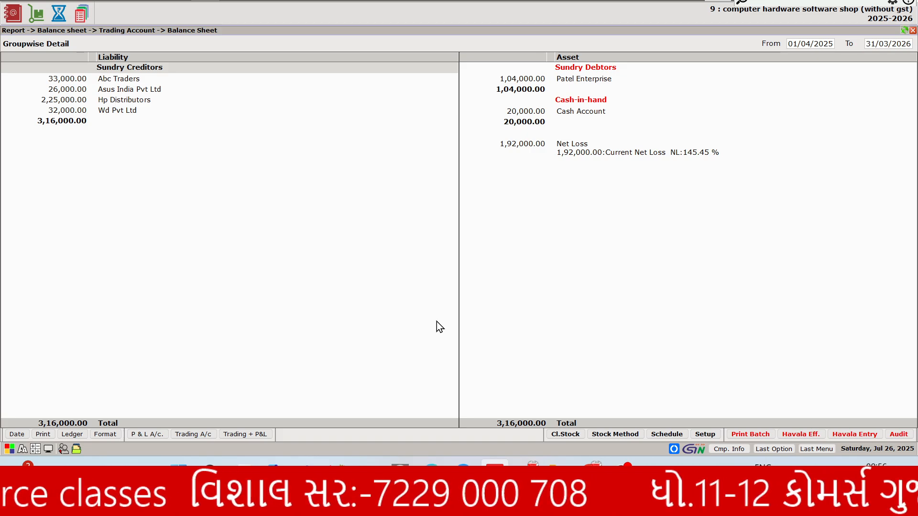
pyautogui.click(621, 473)
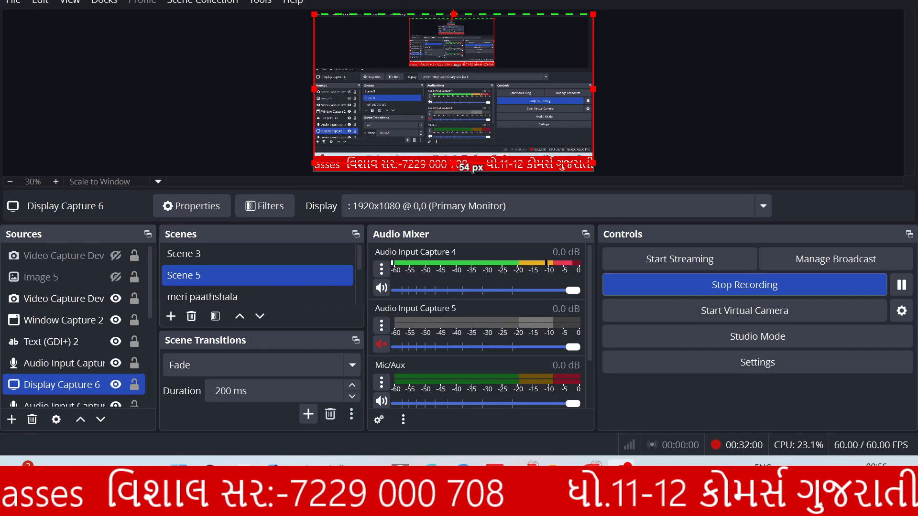